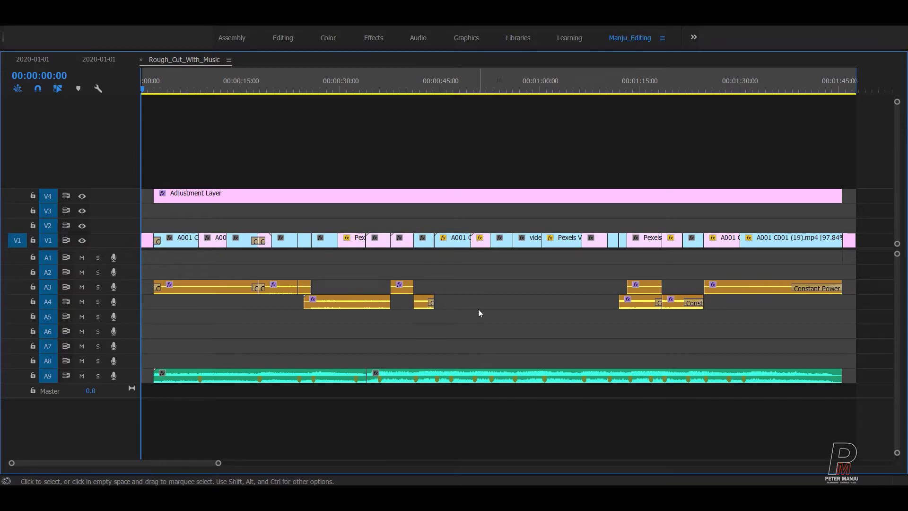
Step: Maximize the Project panel and add a new bin named VFX
{"action": "left_click", "coordinate": [316, 151]}
{"action": "key", "text": "grave"}
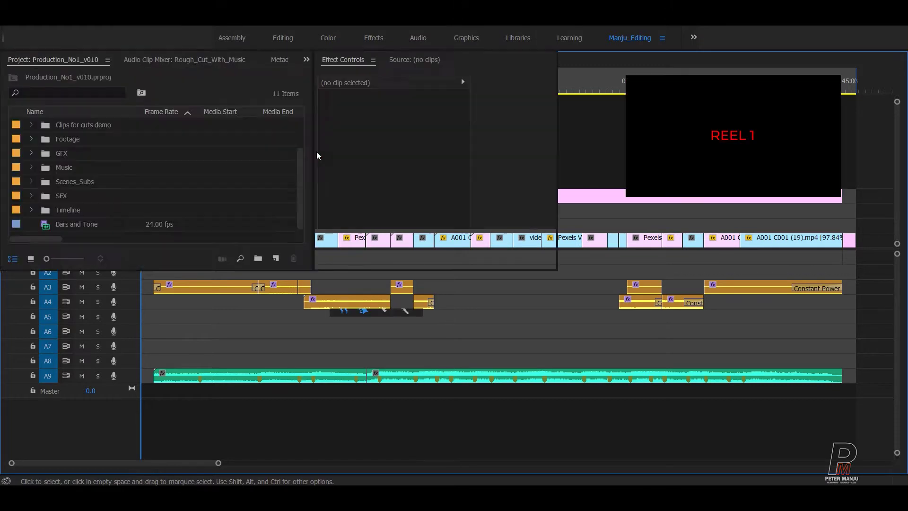
{"action": "key", "text": "grave"}
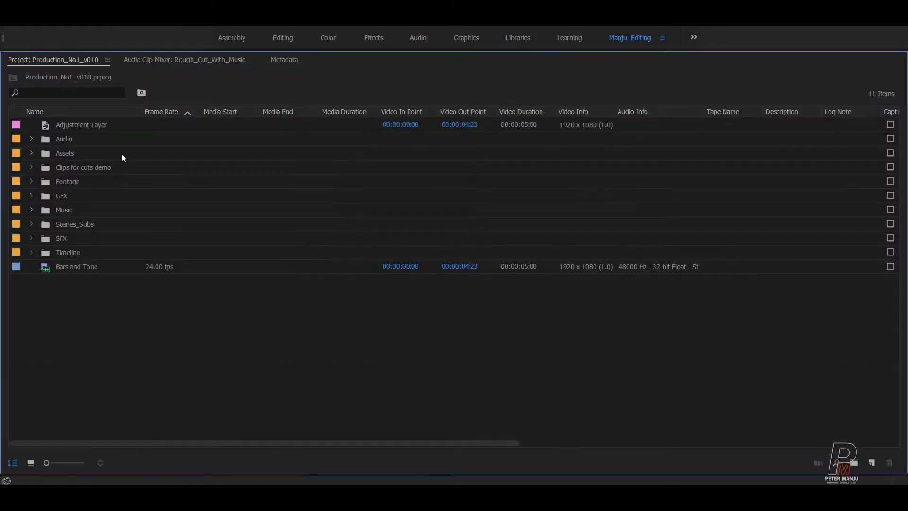
{"action": "left_click", "coordinate": [854, 462]}
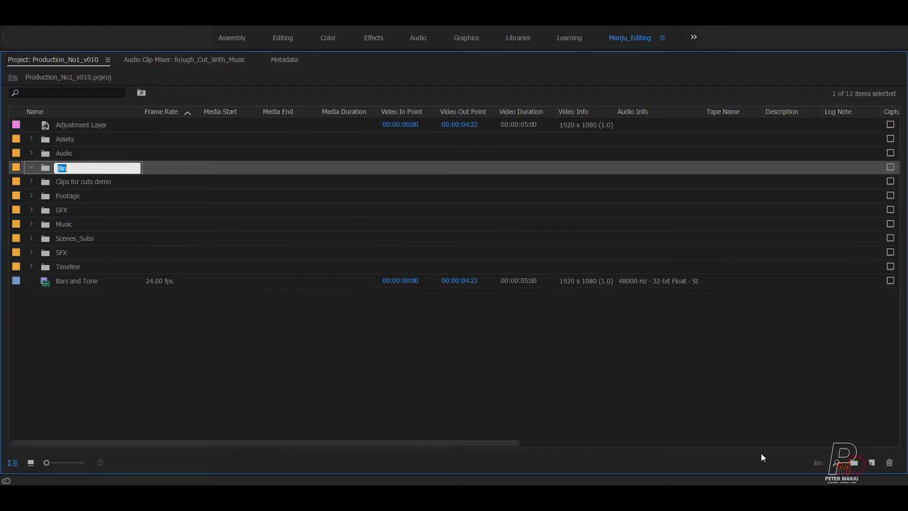
{"action": "left_click", "coordinate": [415, 385]}
{"action": "double_click", "coordinate": [61, 168]}
{"action": "type", "text": "VFX"}
{"action": "key", "text": "Return"}
{"action": "key", "text": "Return"}
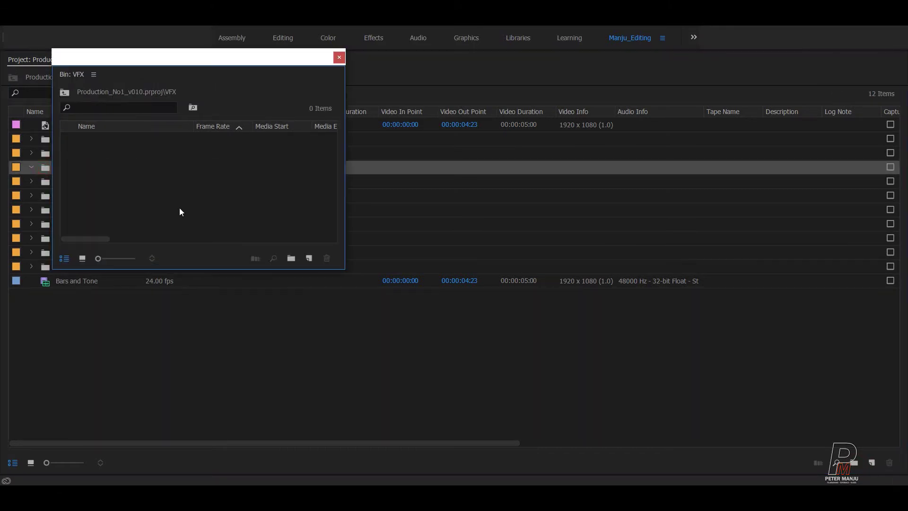
Step: Move and narrow the floating VFX bin window, then restore the full workspace
{"action": "left_click_drag", "start_coordinate": [194, 60], "coordinate": [172, 49]}
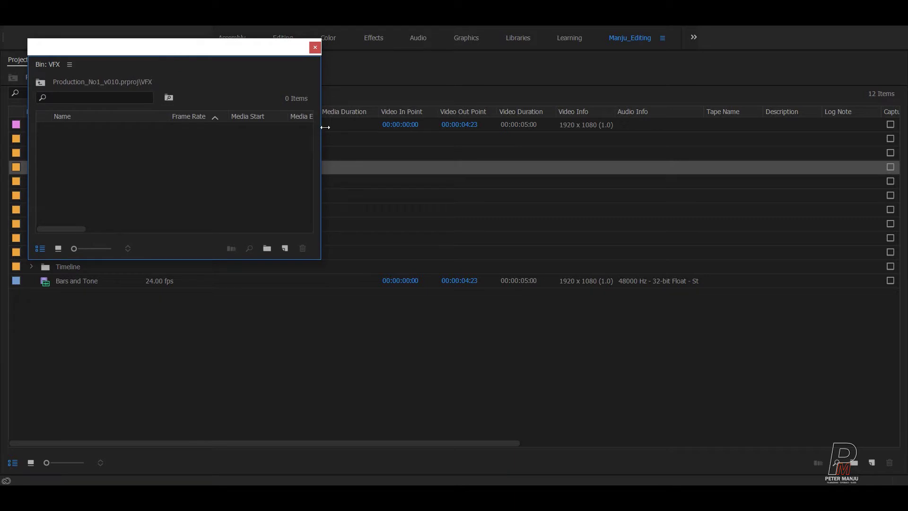
{"action": "left_click_drag", "start_coordinate": [324, 127], "coordinate": [284, 127]}
{"action": "key", "text": "grave"}
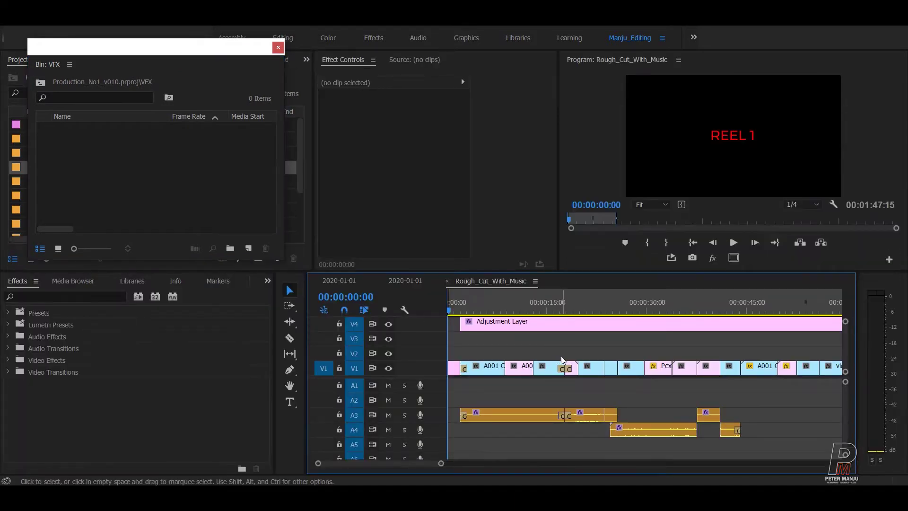
Step: Scrub and zoom the rough cut to put the playhead near 00:00:27:11 on the snowy mountain shot
{"action": "left_click_drag", "start_coordinate": [461, 310], "coordinate": [547, 302]}
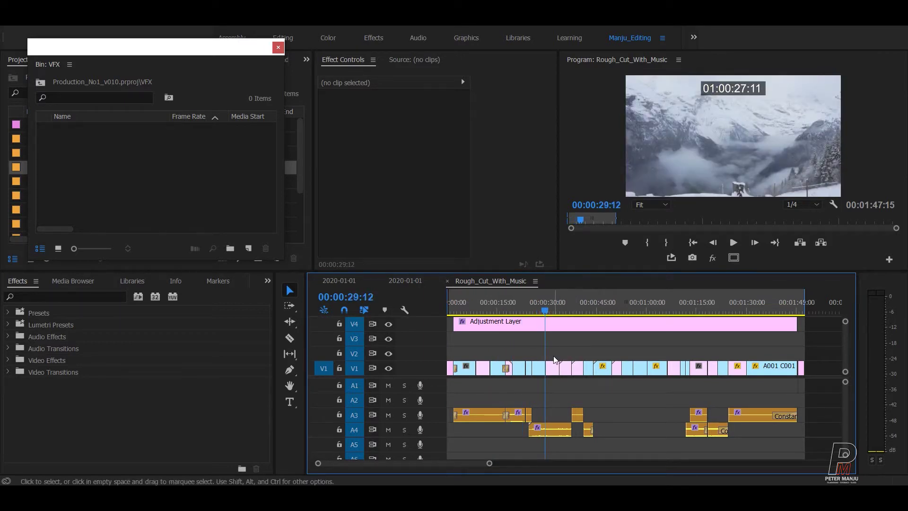
{"action": "key", "text": "="}
{"action": "key", "text": "="}
{"action": "key", "text": "="}
{"action": "key", "text": "="}
{"action": "left_click_drag", "start_coordinate": [647, 310], "coordinate": [535, 312]}
{"action": "key", "text": "minus"}
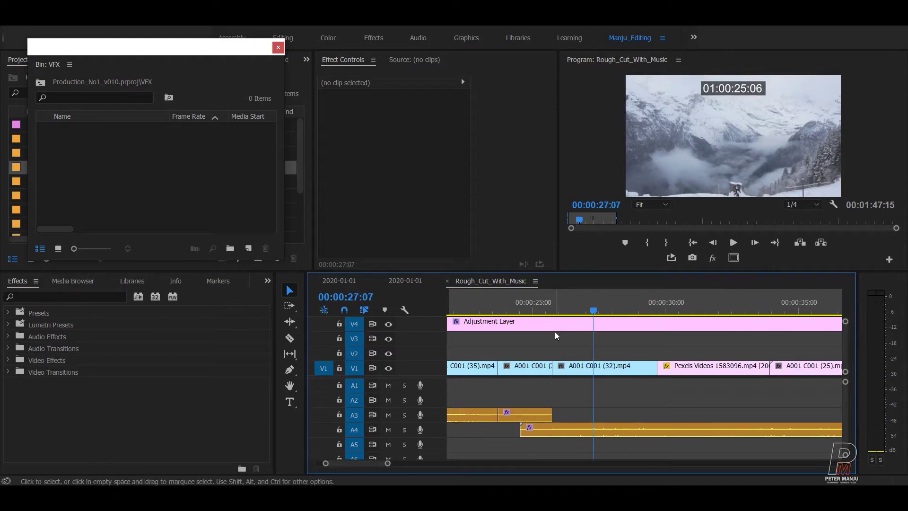
{"action": "mouse_move", "coordinate": [593, 308]}
{"action": "left_mouse_down"}
{"action": "mouse_move", "coordinate": [585, 304]}
{"action": "mouse_move", "coordinate": [626, 290]}
{"action": "mouse_move", "coordinate": [568, 297]}
{"action": "mouse_move", "coordinate": [610, 297]}
{"action": "mouse_move", "coordinate": [598, 298]}
{"action": "left_mouse_up"}
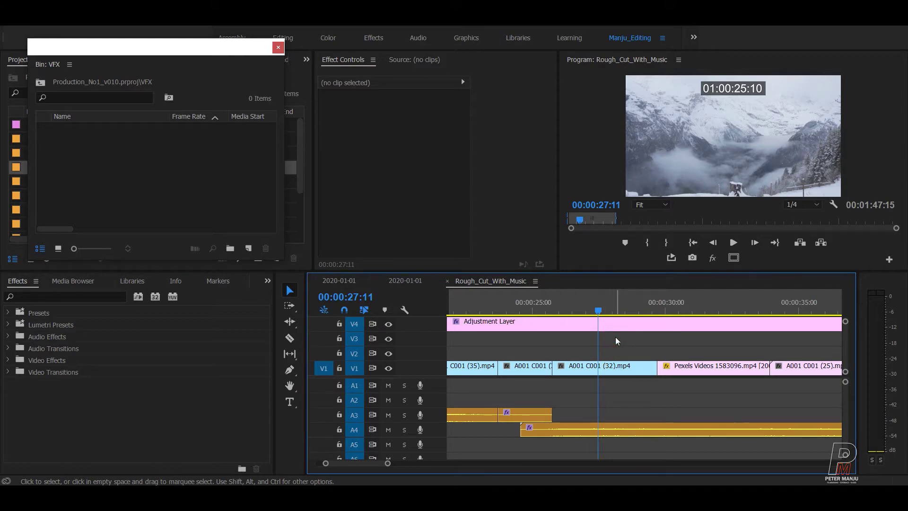
{"action": "key", "text": "ctrl+m"}
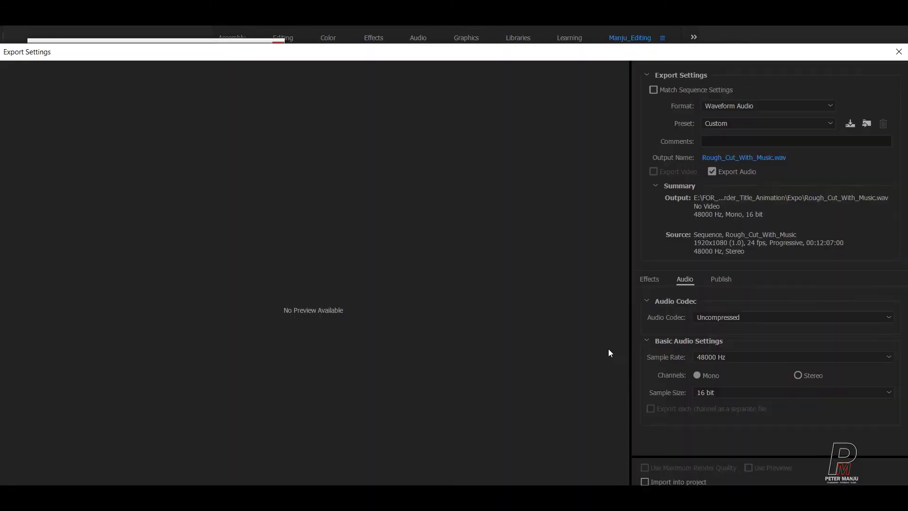
{"action": "left_click_drag", "start_coordinate": [543, 53], "coordinate": [627, 65]}
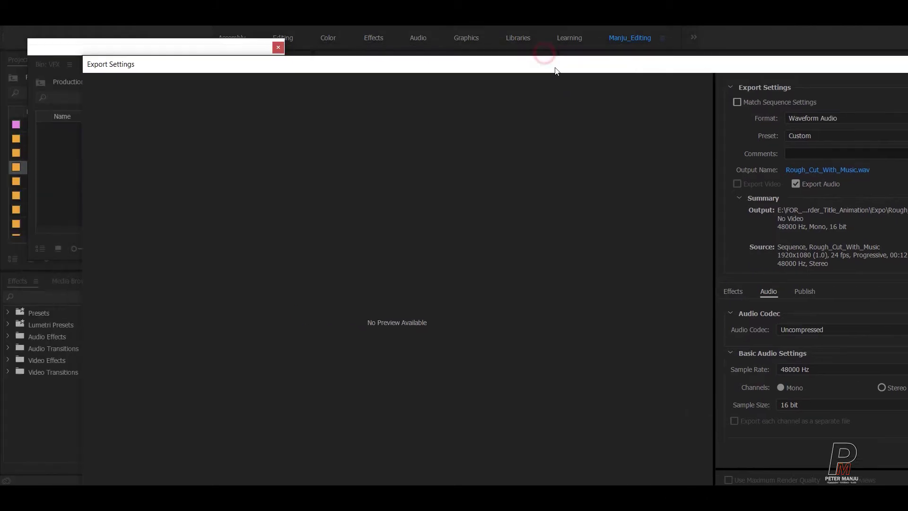
{"action": "left_click_drag", "start_coordinate": [80, 62], "coordinate": [215, 123]}
{"action": "left_click_drag", "start_coordinate": [338, 136], "coordinate": [180, 36]}
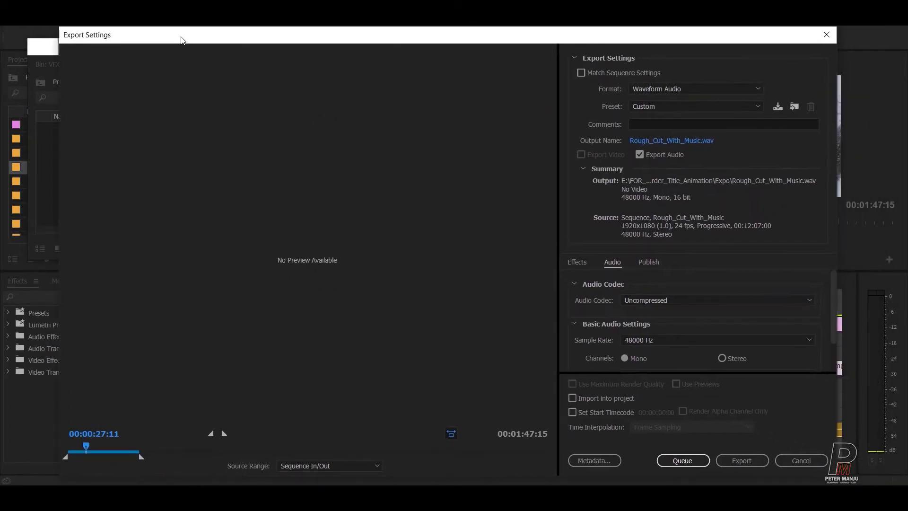
{"action": "left_click", "coordinate": [643, 91]}
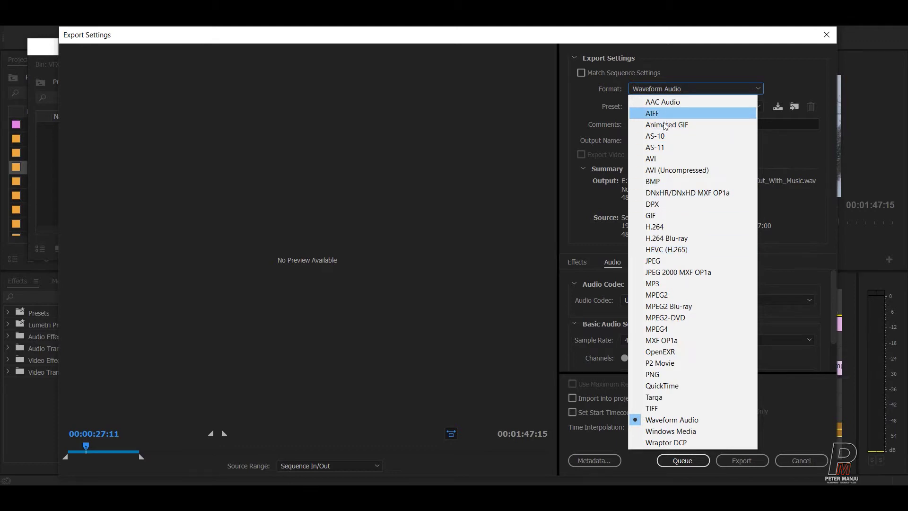
{"action": "left_click", "coordinate": [660, 353]}
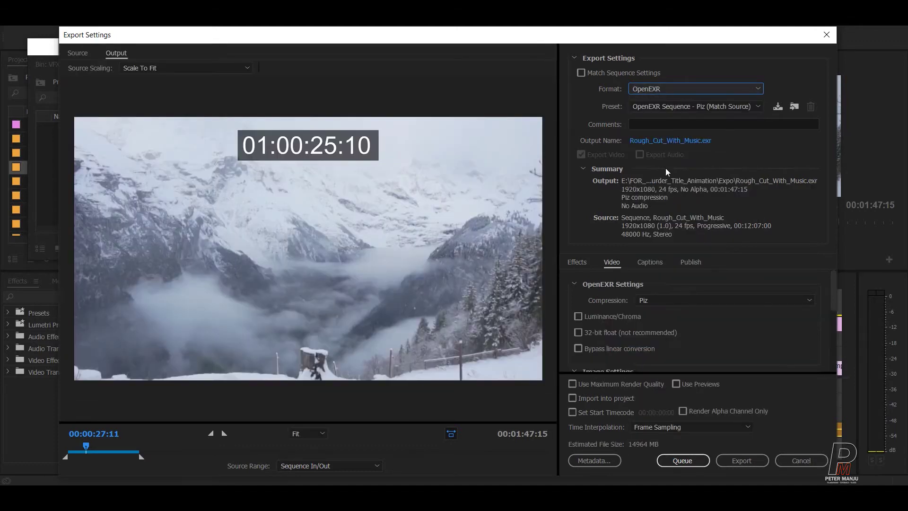
{"action": "left_click", "coordinate": [683, 107]}
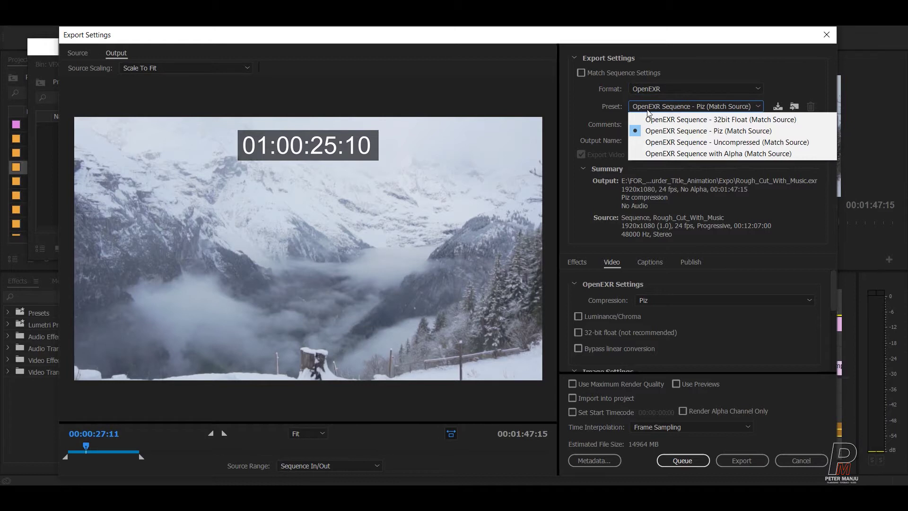
{"action": "left_click", "coordinate": [715, 142]}
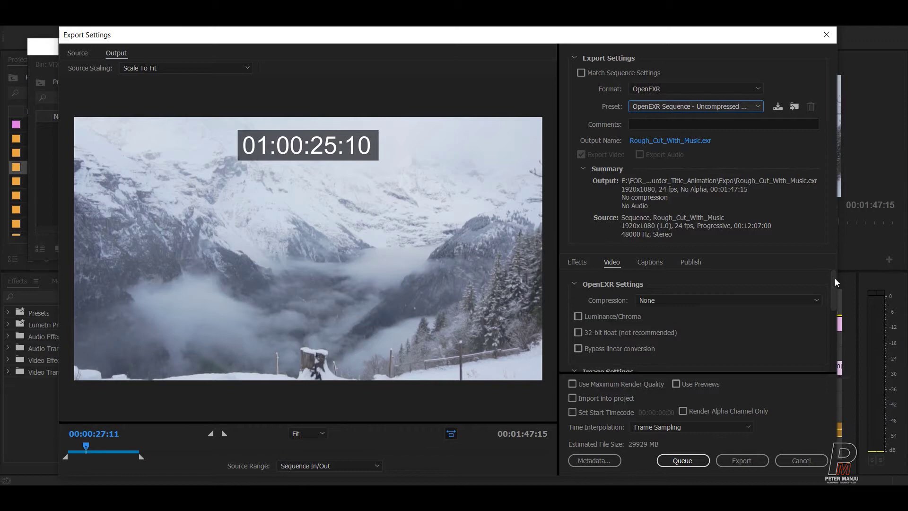
{"action": "left_click_drag", "start_coordinate": [832, 287], "coordinate": [832, 335]}
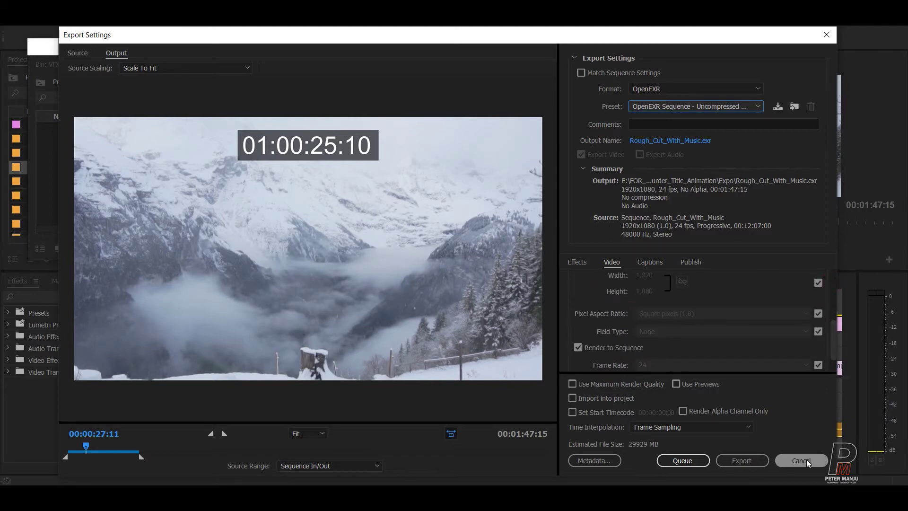
{"action": "left_click", "coordinate": [807, 460]}
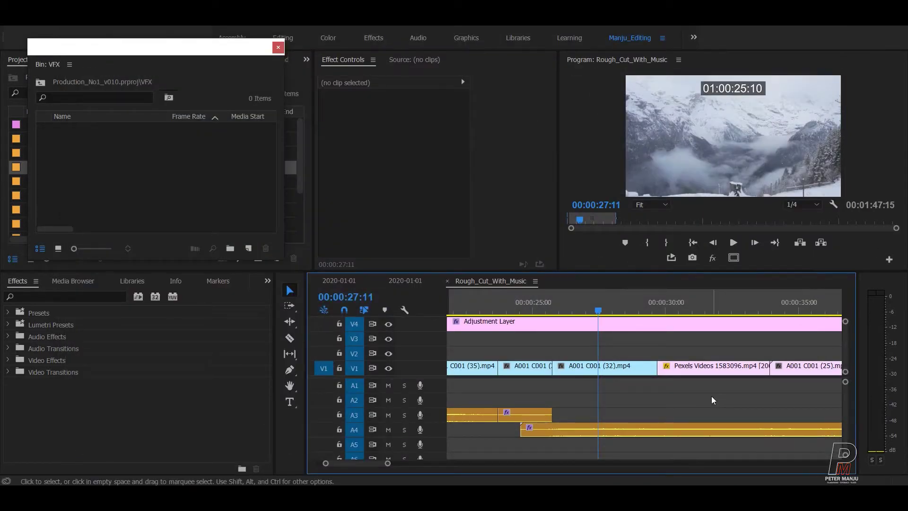
Step: Move the playhead back to the previous edit at 00:00:25:18
{"action": "left_click_drag", "start_coordinate": [599, 310], "coordinate": [584, 310]}
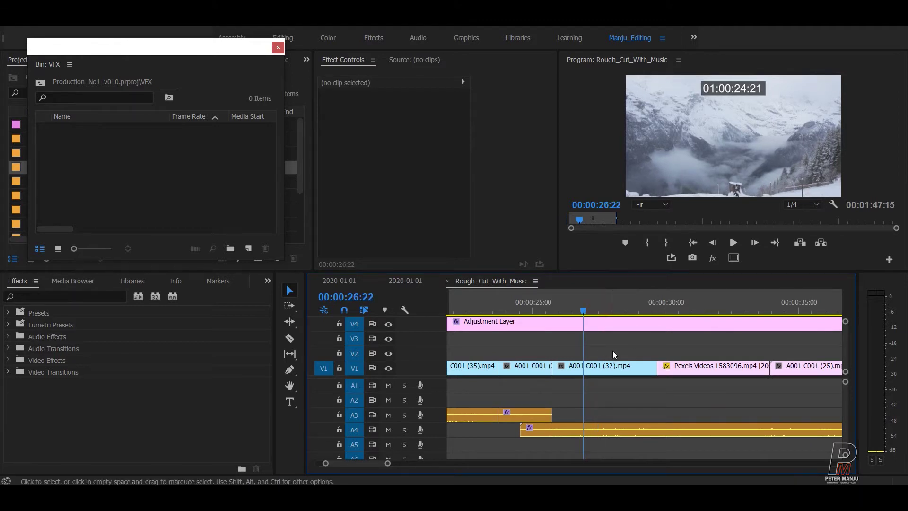
{"action": "key", "text": "Up"}
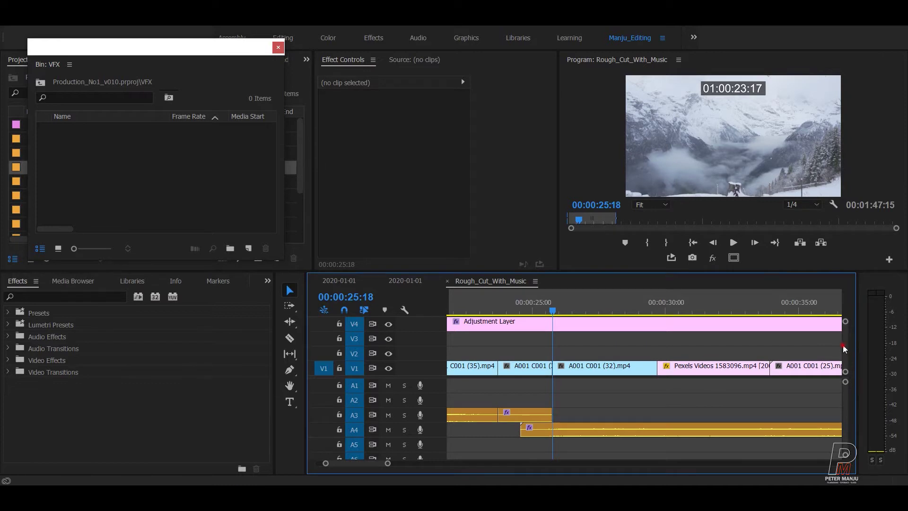
{"action": "scroll", "coordinate": [843, 348], "scroll_direction": "up", "scroll_amount": 2}
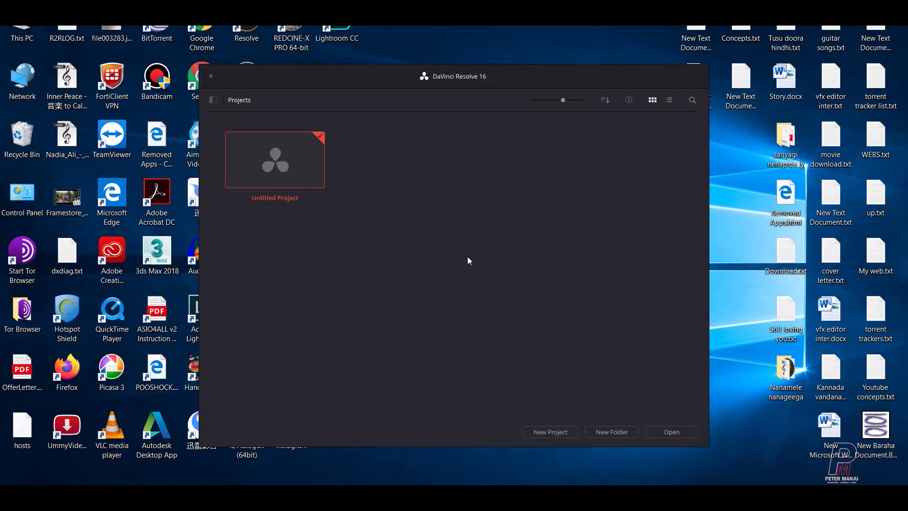
Step: Create and open a new project called Production_N01 from the Project Manager
{"action": "left_click", "coordinate": [563, 431]}
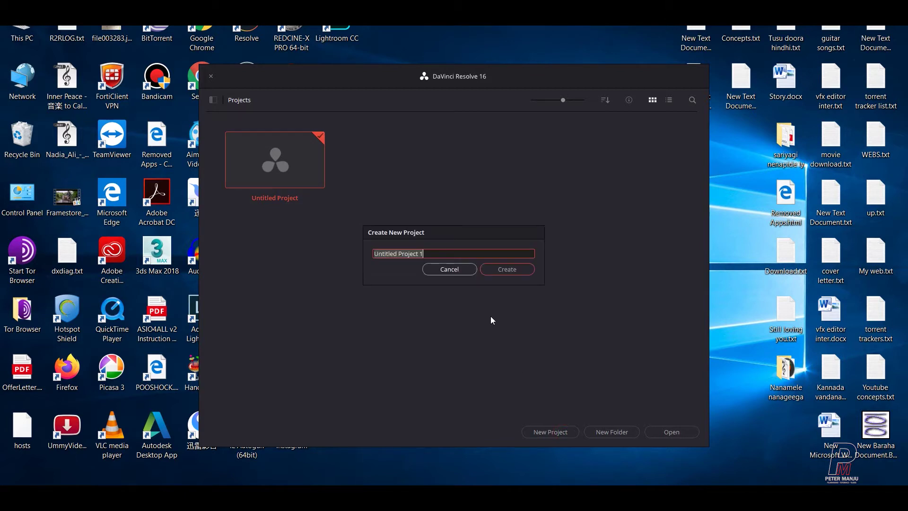
{"action": "type", "text": "Pro"}
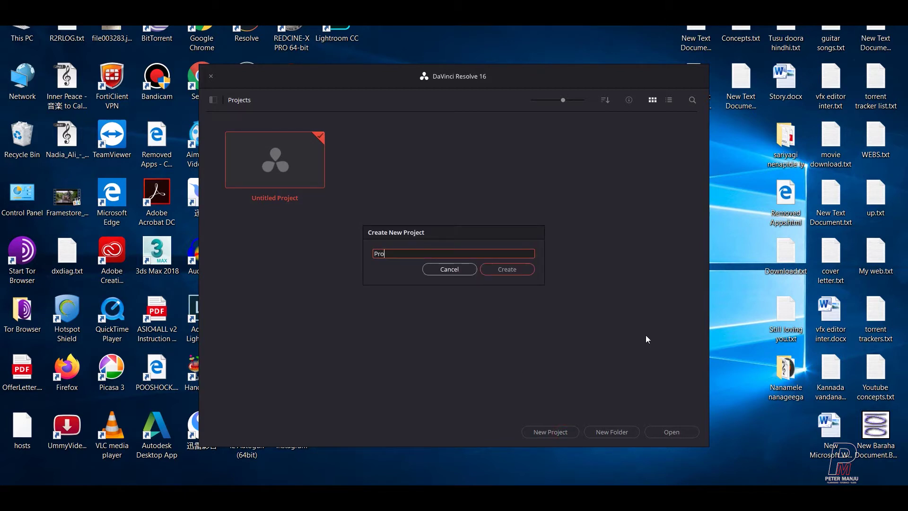
{"action": "type", "text": "duction_N01"}
{"action": "left_click", "coordinate": [520, 274]}
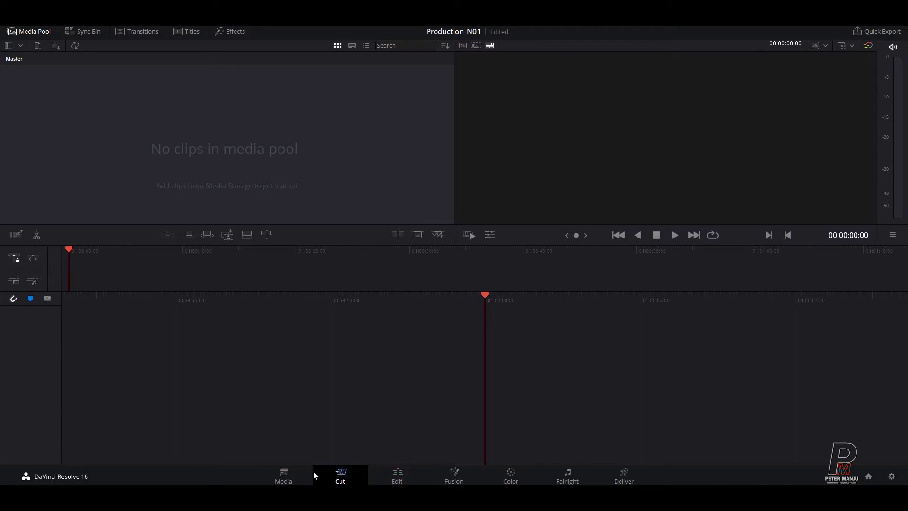
Step: On the Media page, add a bin named Timeline under Master
{"action": "left_click", "coordinate": [286, 476]}
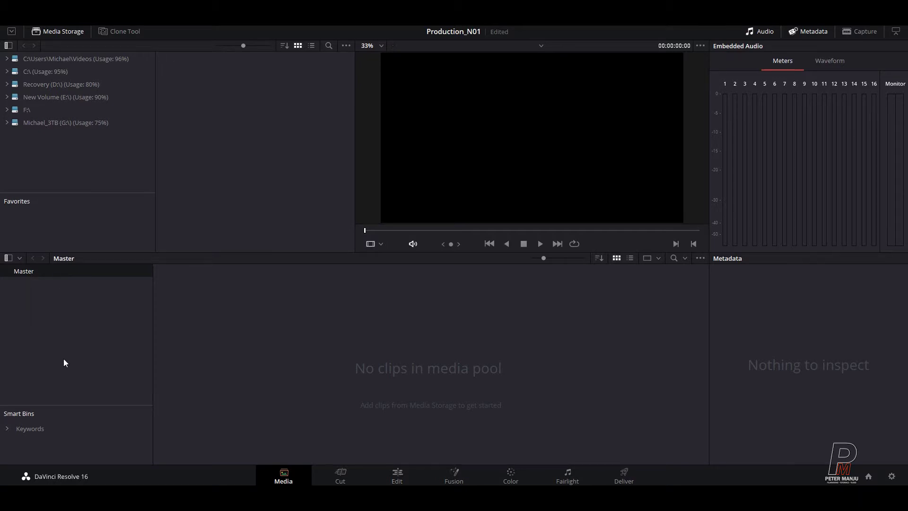
{"action": "right_click", "coordinate": [31, 303]}
{"action": "left_click", "coordinate": [47, 309]}
{"action": "type", "text": "Timeline"}
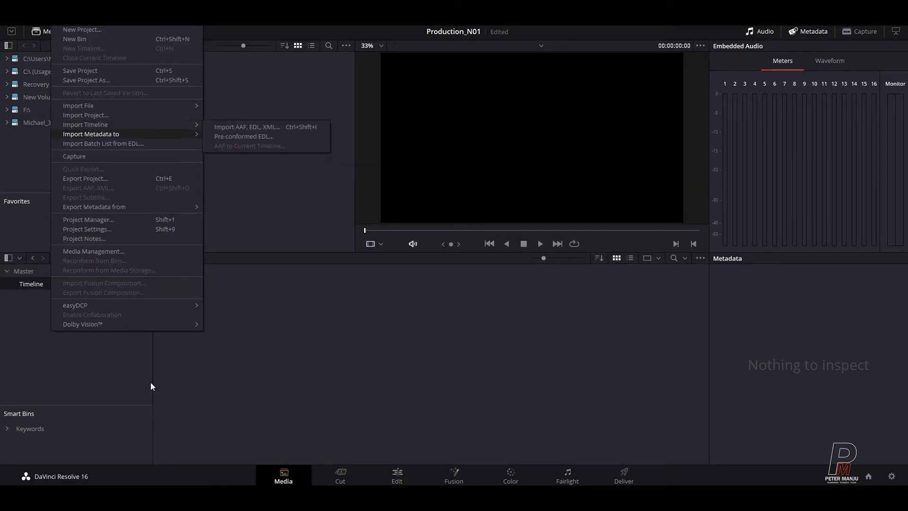
Step: Bring up the File menu's Import Timeline options
{"action": "left_click", "coordinate": [355, 365]}
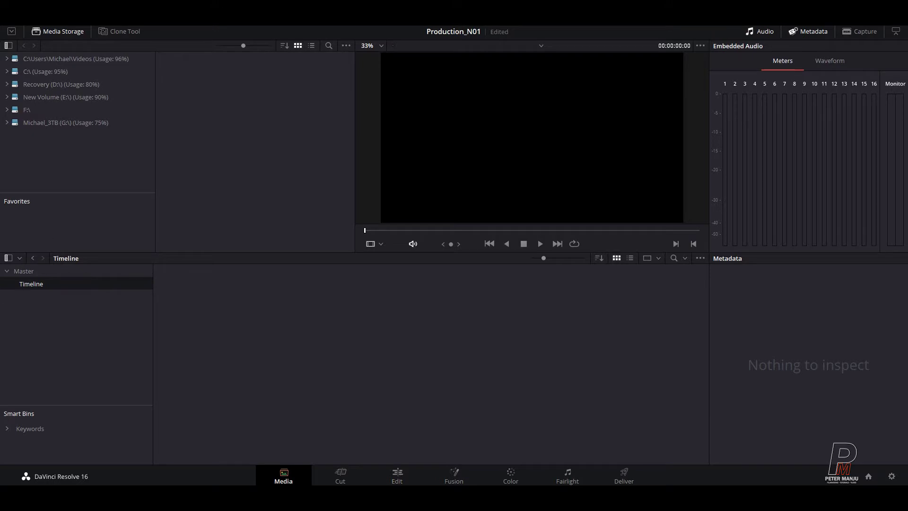
{"action": "left_click", "coordinate": [57, 24]}
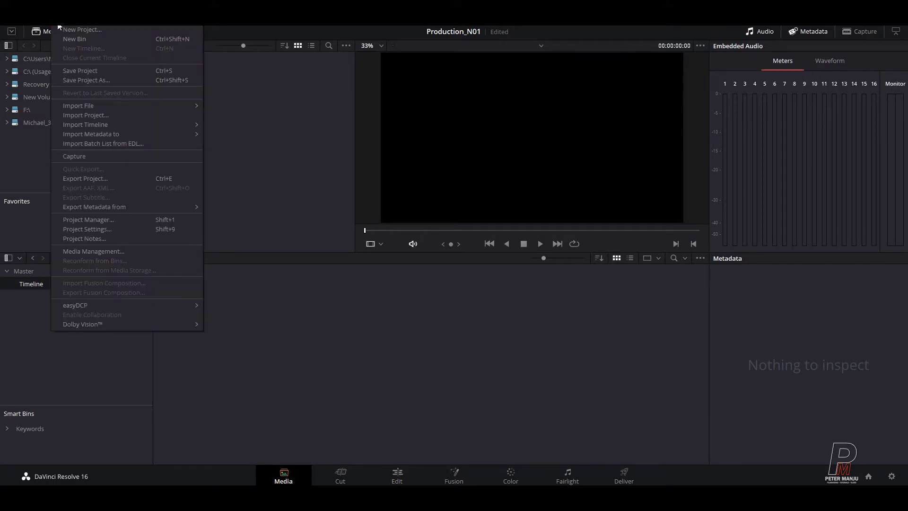
{"action": "mouse_move", "coordinate": [103, 125]}
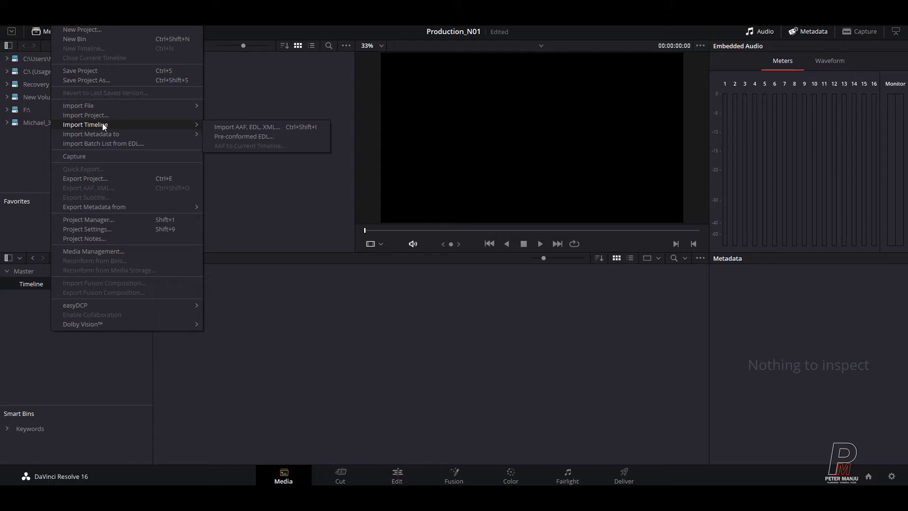
Step: Import a timeline from XML, going up to FOR_YOUTUBE and into the Film Editing folder
{"action": "left_click", "coordinate": [221, 128]}
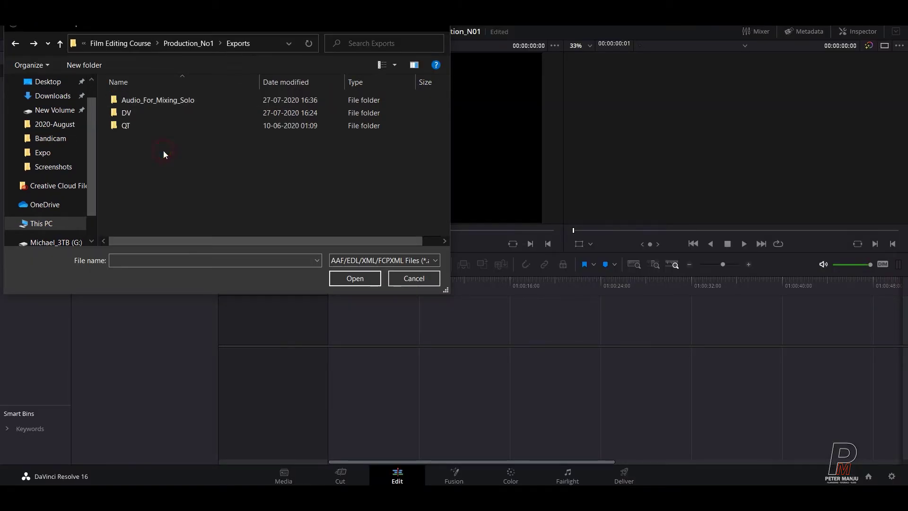
{"action": "left_click", "coordinate": [185, 43]}
{"action": "left_click", "coordinate": [132, 43]}
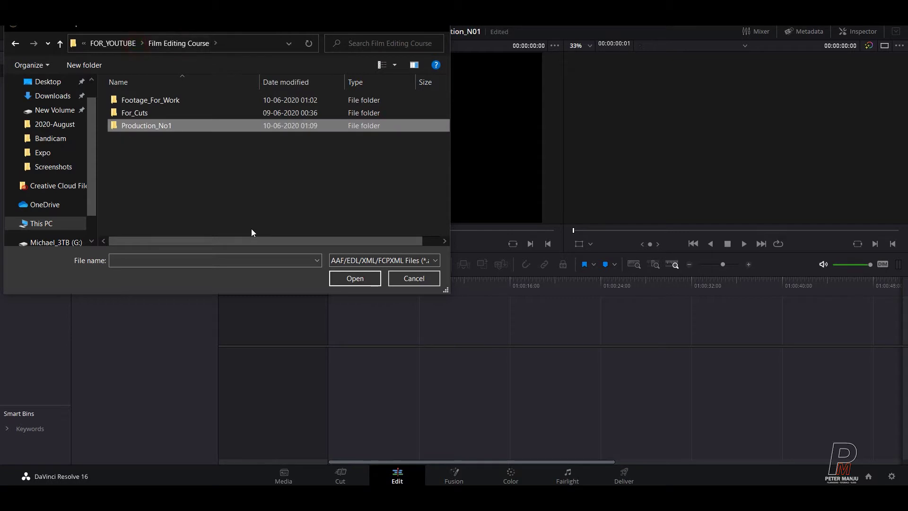
{"action": "left_click", "coordinate": [121, 43]}
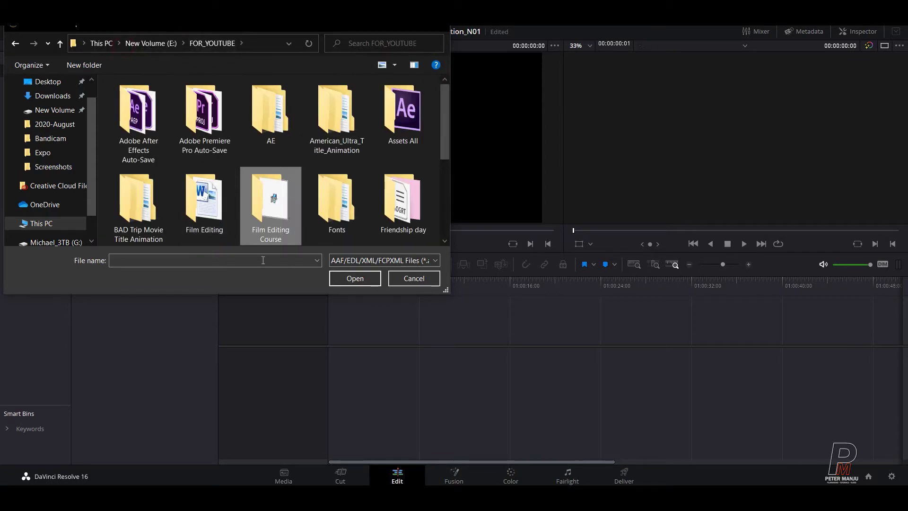
{"action": "left_click", "coordinate": [196, 208]}
{"action": "double_click", "coordinate": [196, 208]}
Step: Open Export > Xml and load Music_Final.xml
{"action": "left_click", "coordinate": [125, 96]}
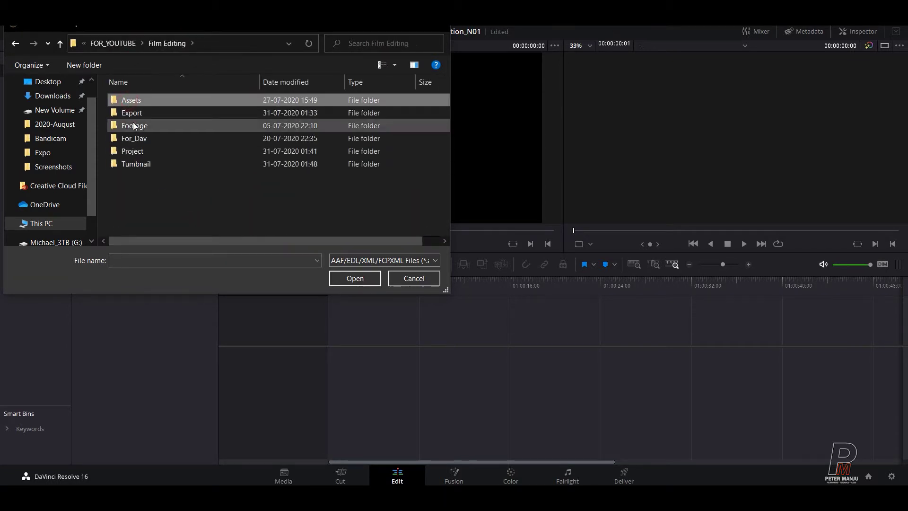
{"action": "double_click", "coordinate": [134, 111]}
{"action": "double_click", "coordinate": [135, 135]}
{"action": "left_click", "coordinate": [142, 99]}
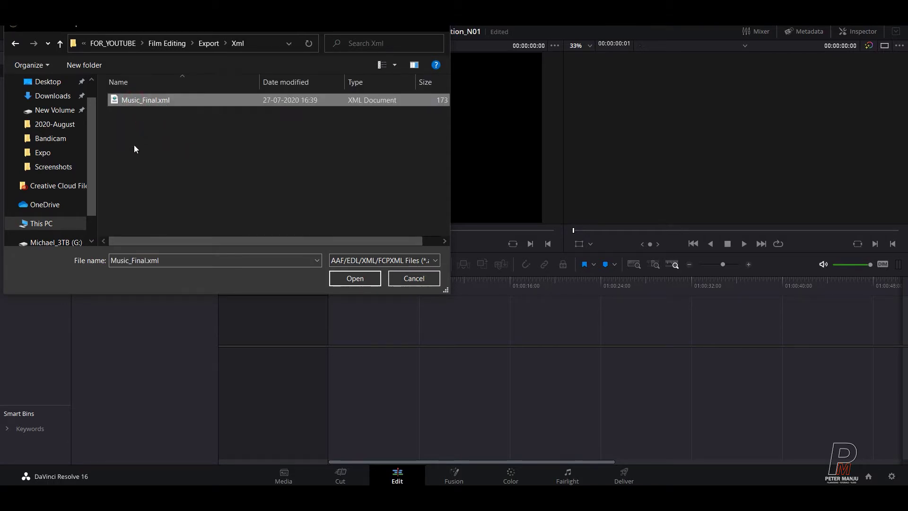
{"action": "left_click", "coordinate": [359, 283]}
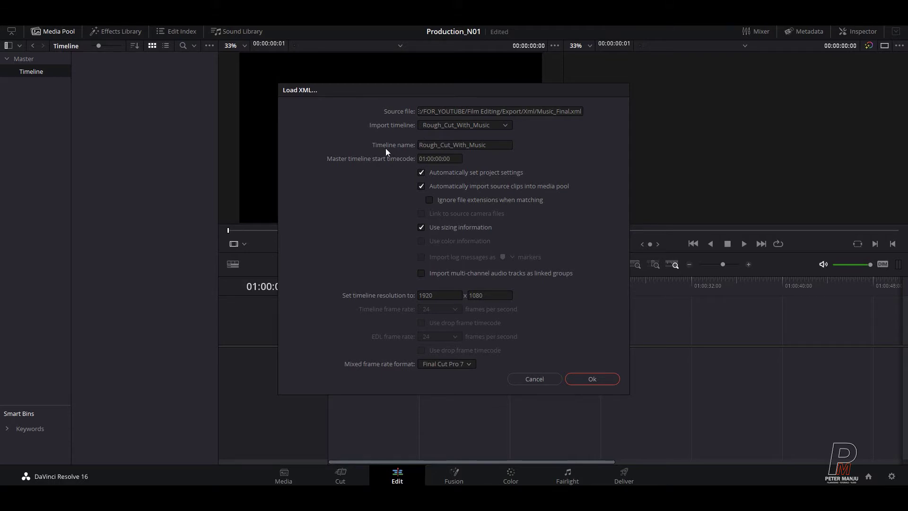
Step: Rename the imported timeline to Music_DI
{"action": "left_click", "coordinate": [495, 145]}
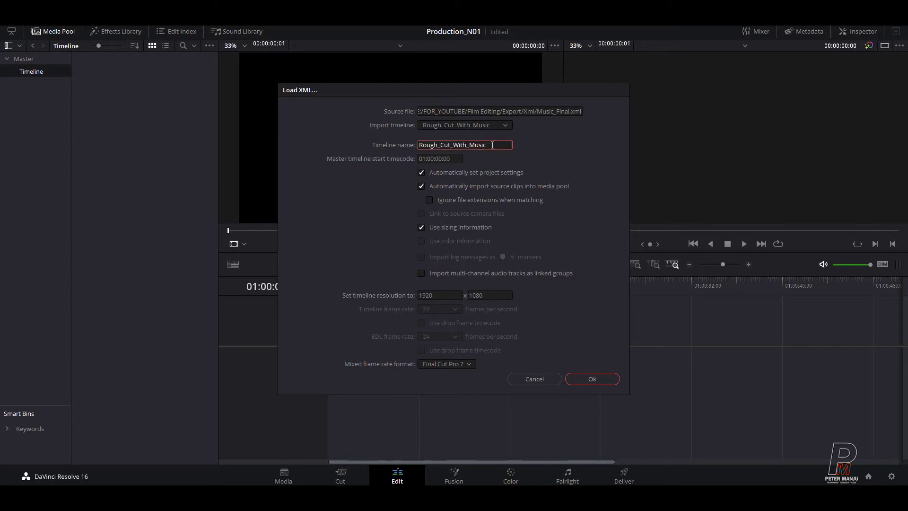
{"action": "double_click", "coordinate": [492, 145]}
{"action": "type", "text": "Music_DI"}
Step: Keep the Final Cut Pro 7 mixed frame rate format and 1920 x 1080 resolution
{"action": "left_click", "coordinate": [445, 363]}
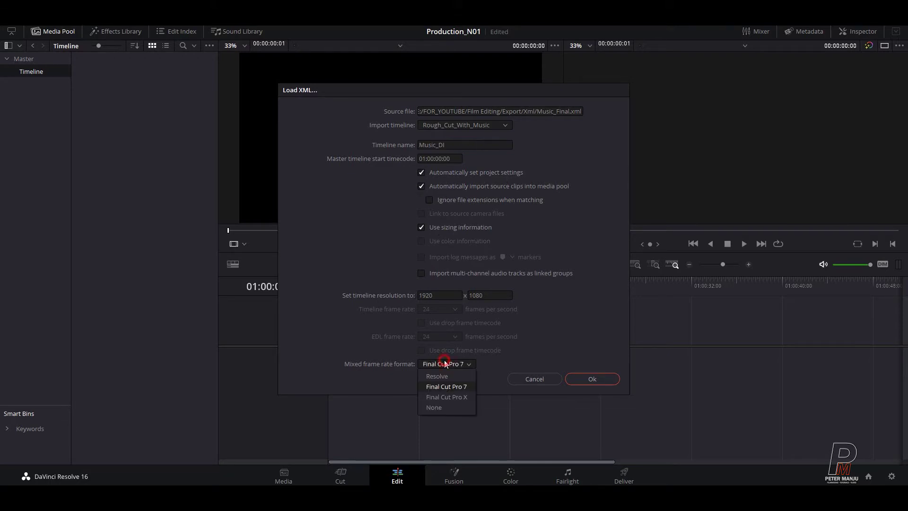
{"action": "left_click", "coordinate": [445, 385]}
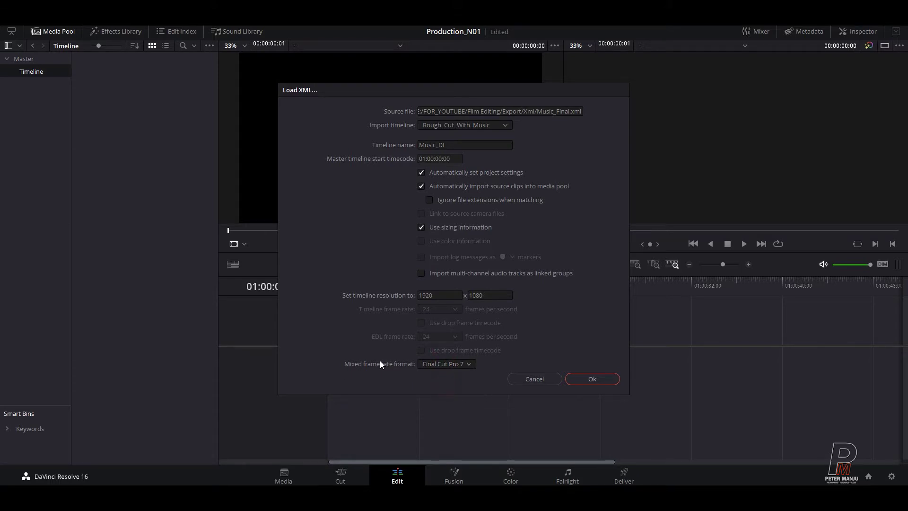
{"action": "left_click", "coordinate": [423, 184]}
{"action": "left_click", "coordinate": [422, 184]}
{"action": "left_click", "coordinate": [442, 295]}
{"action": "left_click", "coordinate": [480, 295]}
{"action": "left_click", "coordinate": [436, 295]}
{"action": "key", "text": "Tab"}
Step: Import the XML as Music_DI and decline searching for the three missing clips
{"action": "left_click", "coordinate": [538, 295]}
{"action": "left_click", "coordinate": [572, 309]}
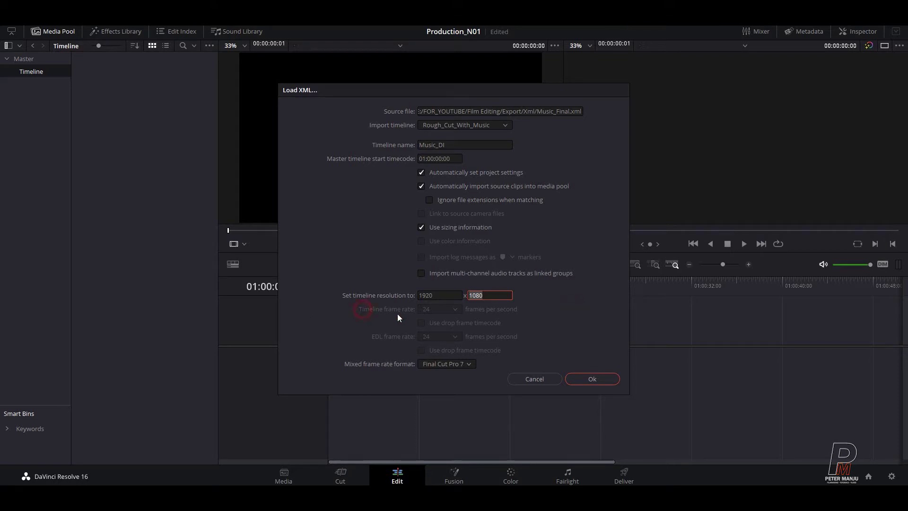
{"action": "left_click", "coordinate": [469, 114]}
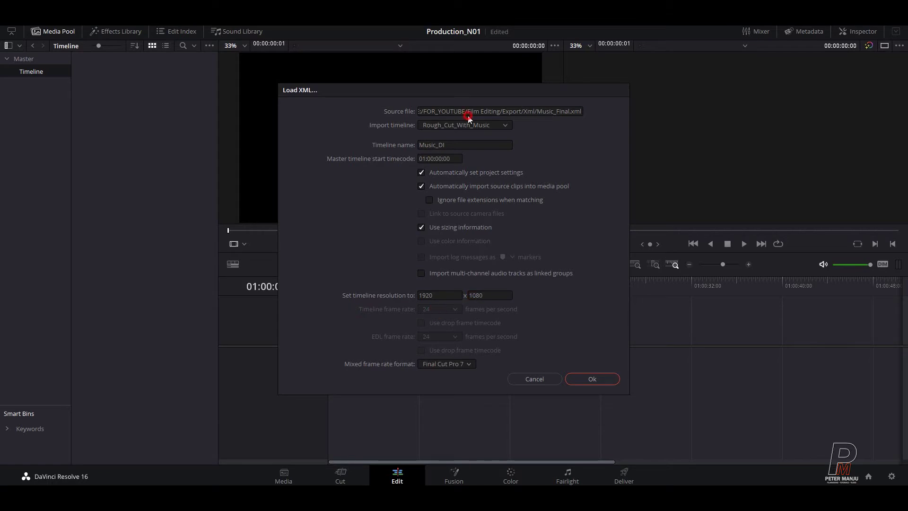
{"action": "left_click", "coordinate": [521, 114]}
{"action": "left_click", "coordinate": [590, 380]}
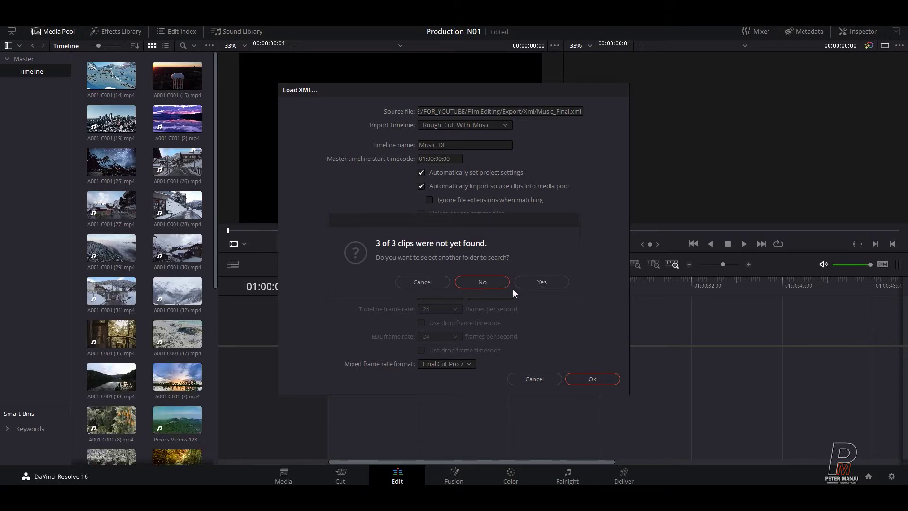
{"action": "left_click", "coordinate": [499, 283]}
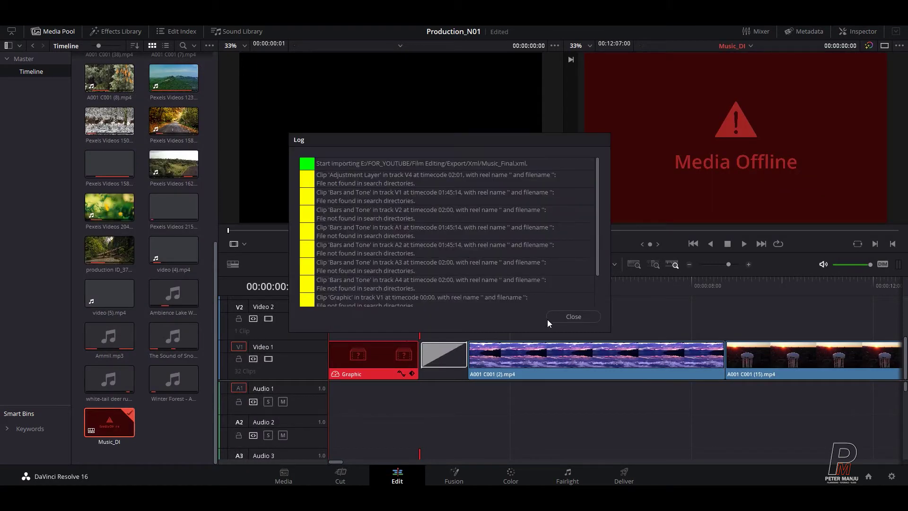
Step: Close the import log, inspect the Graphic clip's end zoomed in, then return to the start
{"action": "left_click", "coordinate": [558, 317]}
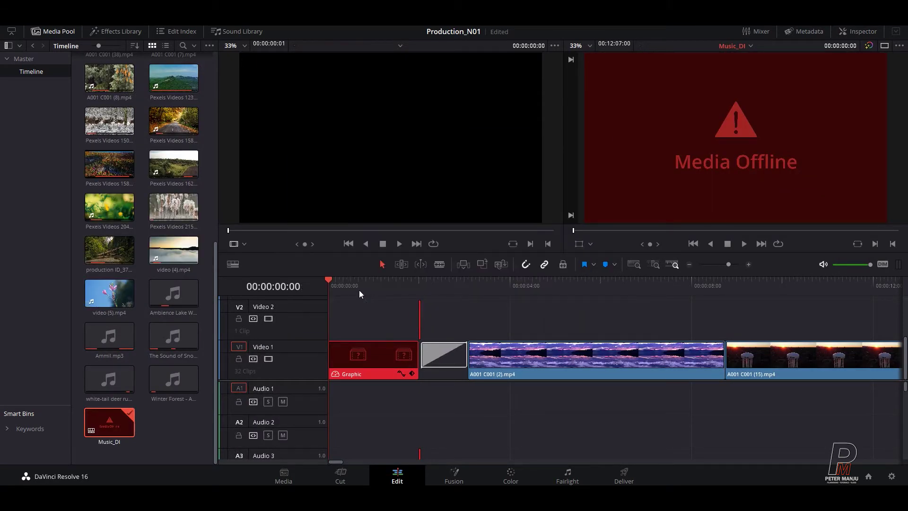
{"action": "left_click", "coordinate": [345, 285]}
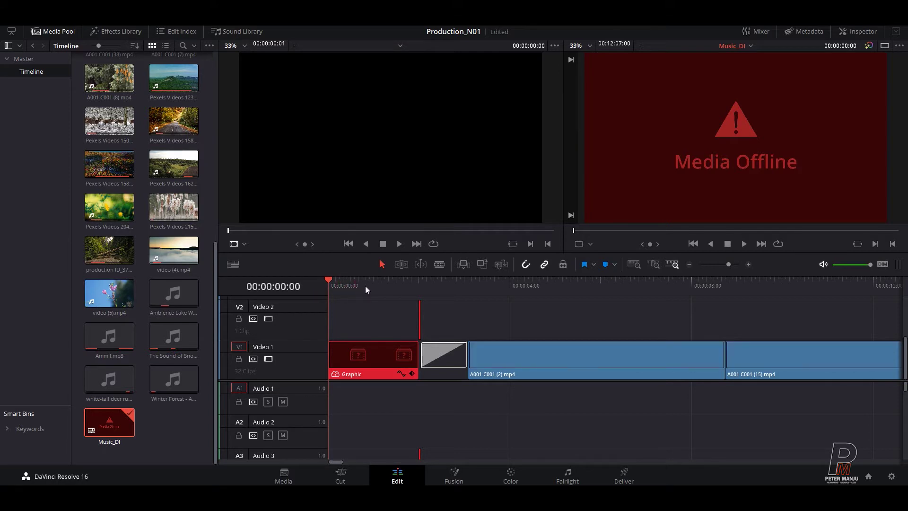
{"action": "left_click", "coordinate": [365, 287]}
{"action": "left_click_drag", "start_coordinate": [364, 283], "coordinate": [412, 278]}
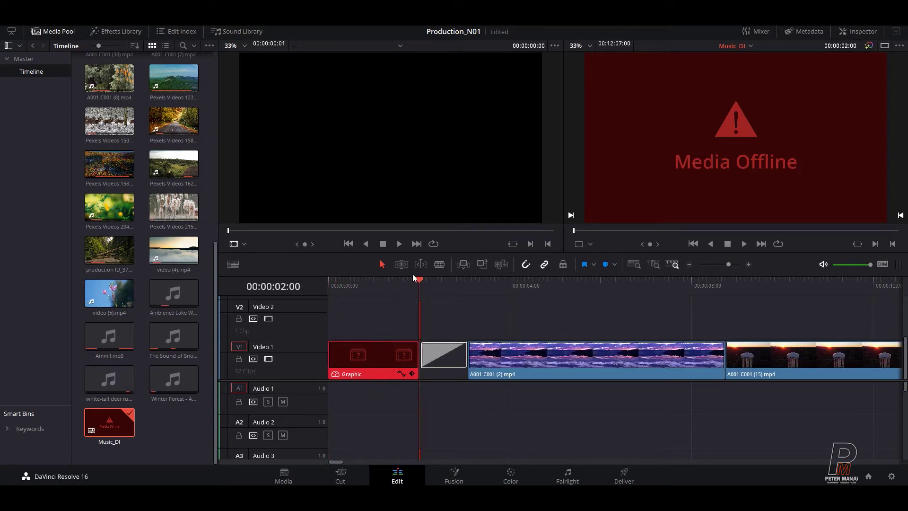
{"action": "key", "text": "ctrl+equal"}
{"action": "key", "text": "ctrl+equal"}
{"action": "key", "text": "ctrl+equal"}
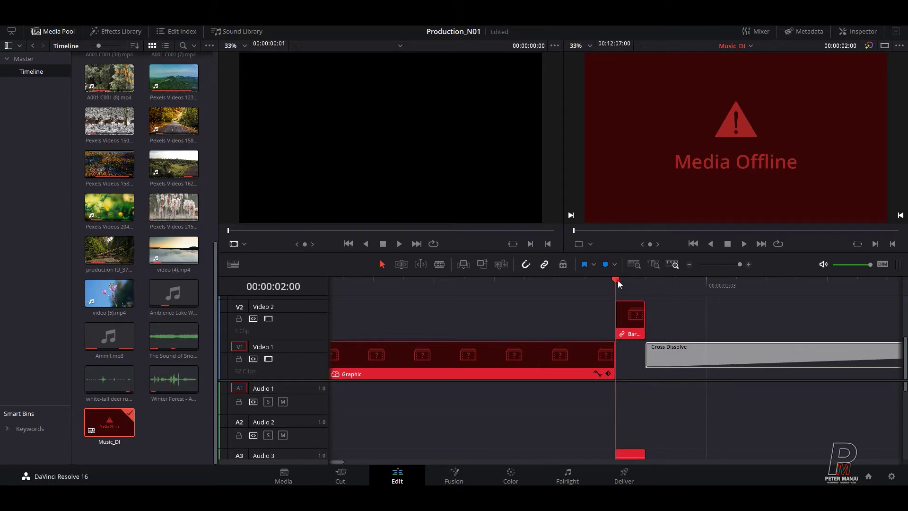
{"action": "left_click_drag", "start_coordinate": [619, 283], "coordinate": [393, 291]}
{"action": "key", "text": "Home"}
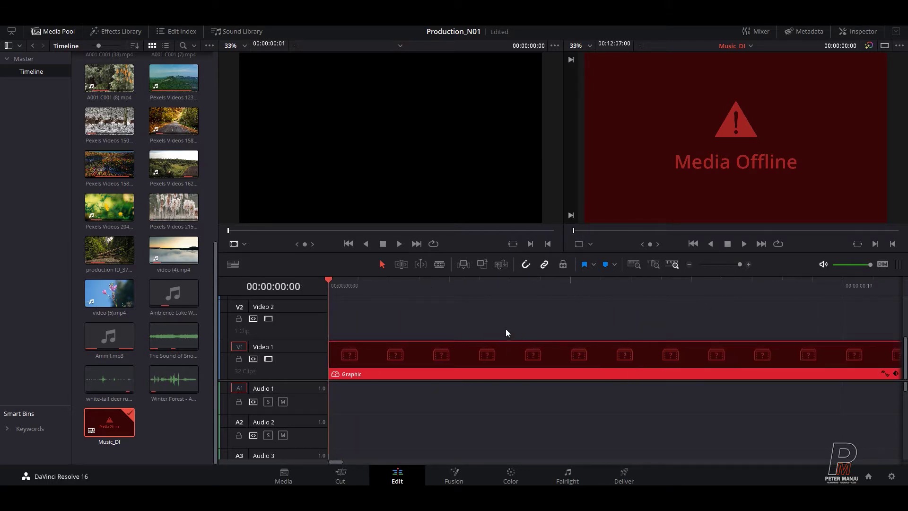
Step: Scroll the tracks up to reveal the Adjustment Layer above the clips
{"action": "left_click", "coordinate": [514, 321]}
{"action": "scroll", "coordinate": [533, 325], "scroll_direction": "down", "scroll_amount": 10}
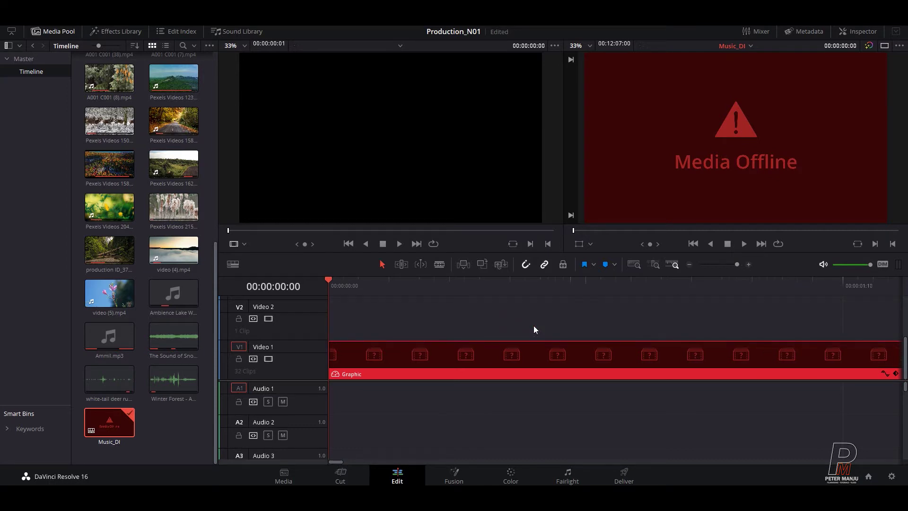
{"action": "scroll", "coordinate": [691, 334], "scroll_direction": "up", "scroll_amount": 3}
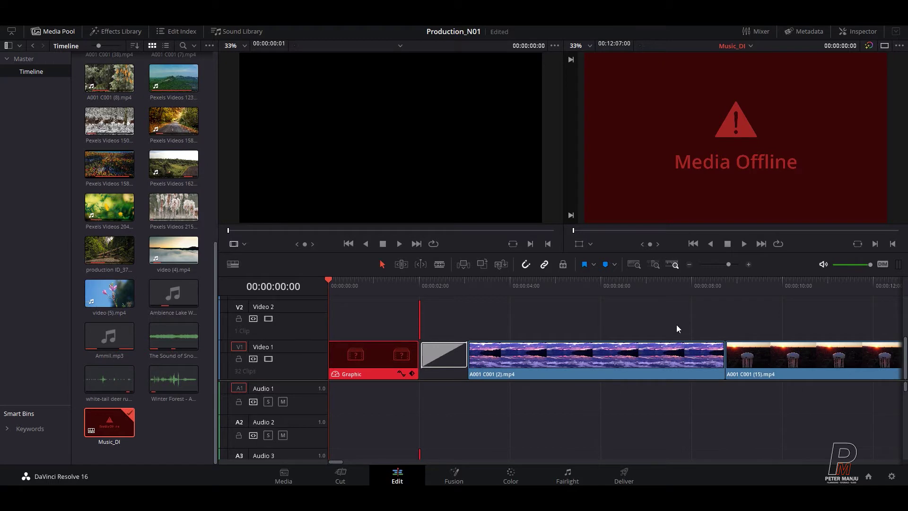
{"action": "scroll", "coordinate": [520, 409], "scroll_direction": "up", "scroll_amount": 1}
{"action": "left_click_drag", "start_coordinate": [336, 462], "coordinate": [356, 463]}
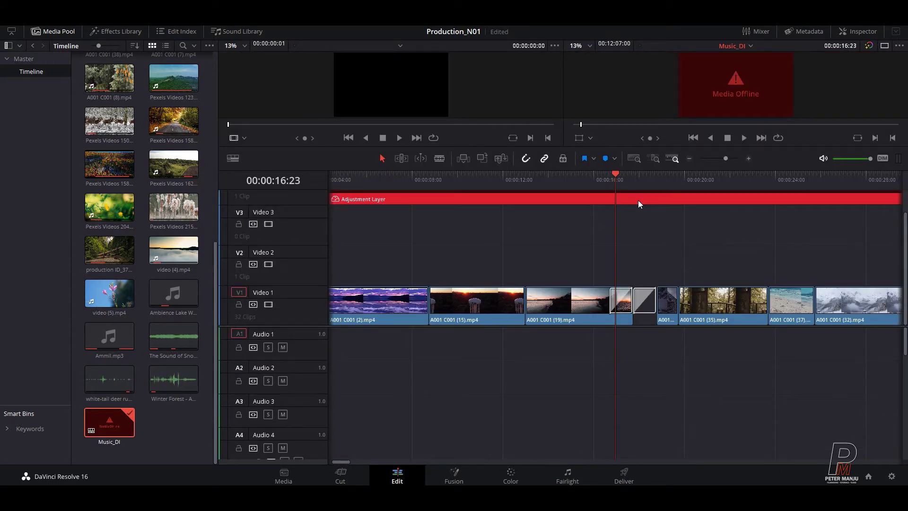
Step: Disable the Adjustment Layer clip and scrub, zoomed in, to about 00:00:17:12
{"action": "right_click", "coordinate": [511, 199]}
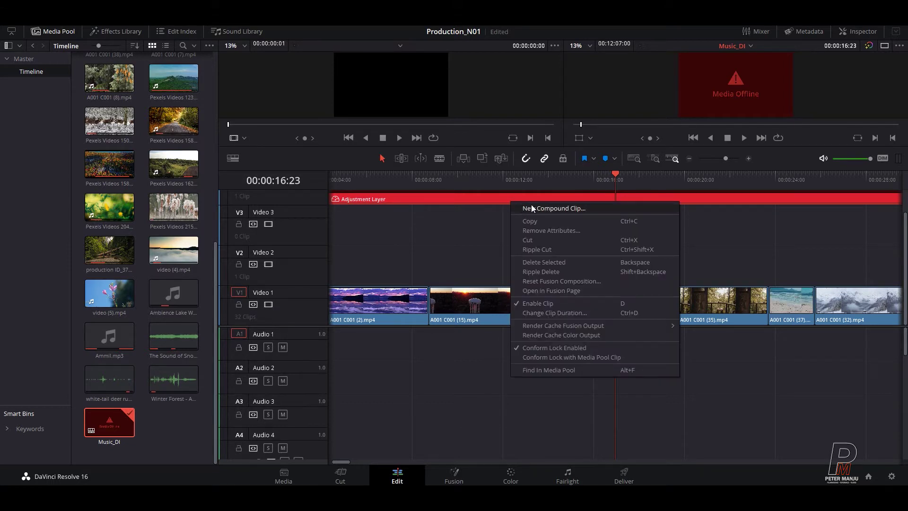
{"action": "left_click", "coordinate": [539, 303]}
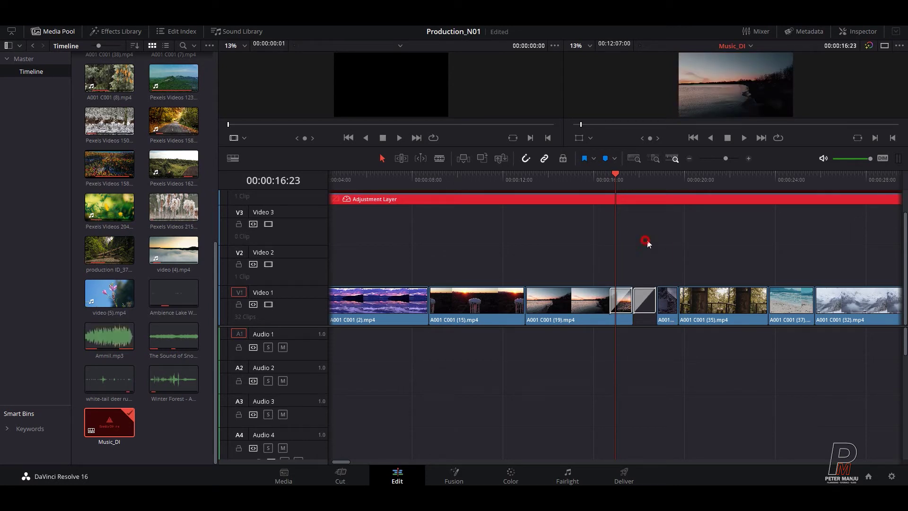
{"action": "left_click_drag", "start_coordinate": [619, 172], "coordinate": [546, 184]}
{"action": "left_click_drag", "start_coordinate": [463, 198], "coordinate": [654, 270]}
{"action": "key", "text": "ctrl+equal"}
{"action": "key", "text": "ctrl+equal"}
{"action": "key", "text": "ctrl+equal"}
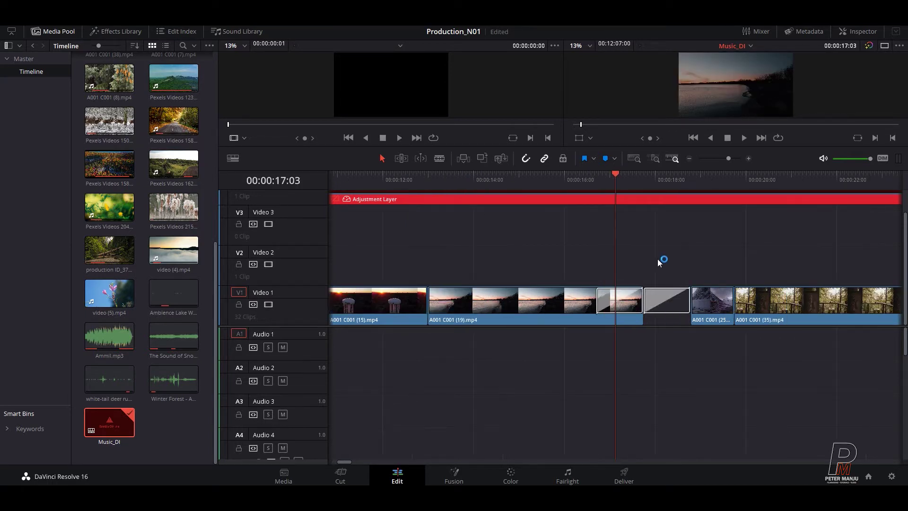
{"action": "left_click_drag", "start_coordinate": [619, 174], "coordinate": [789, 216]}
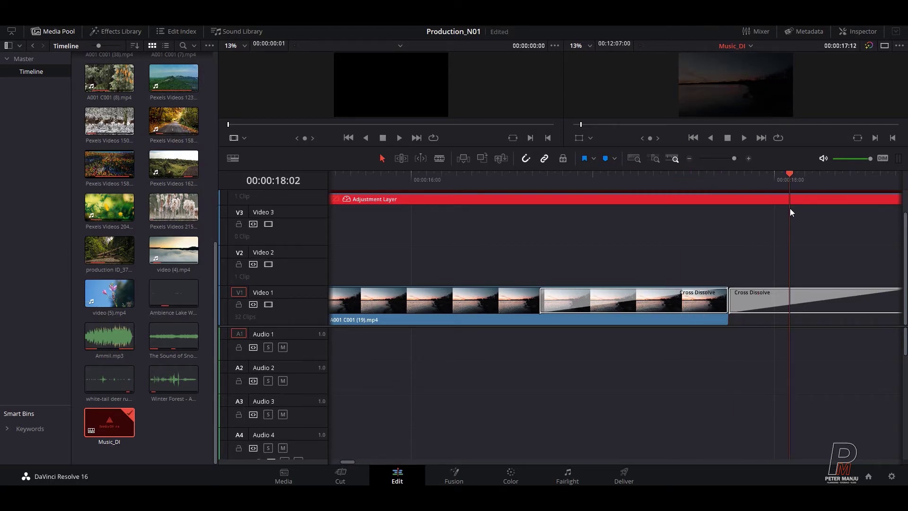
Step: Preview the whole edit, then scrub back through earlier edits to the forest clip around 00:00:22:10
{"action": "key", "text": "shift+z"}
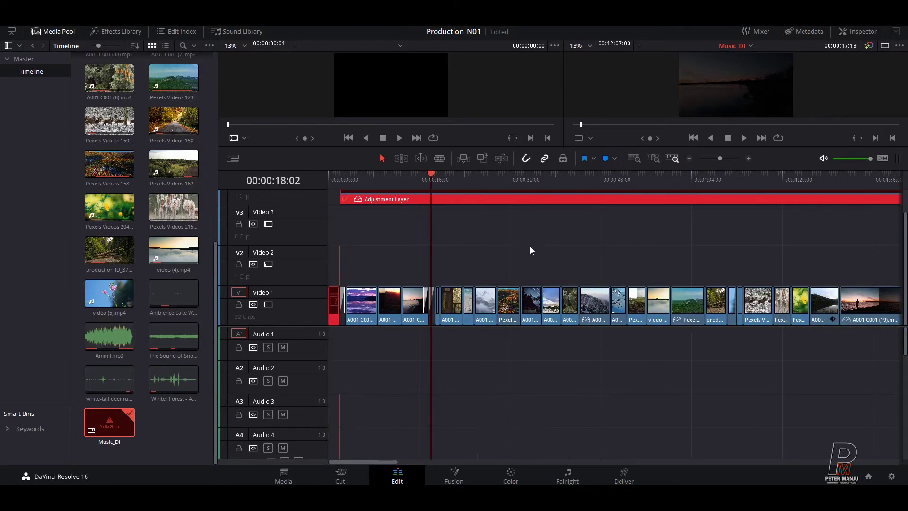
{"action": "left_click_drag", "start_coordinate": [404, 183], "coordinate": [850, 205]}
{"action": "key", "text": "End"}
{"action": "key", "text": "ctrl+minus"}
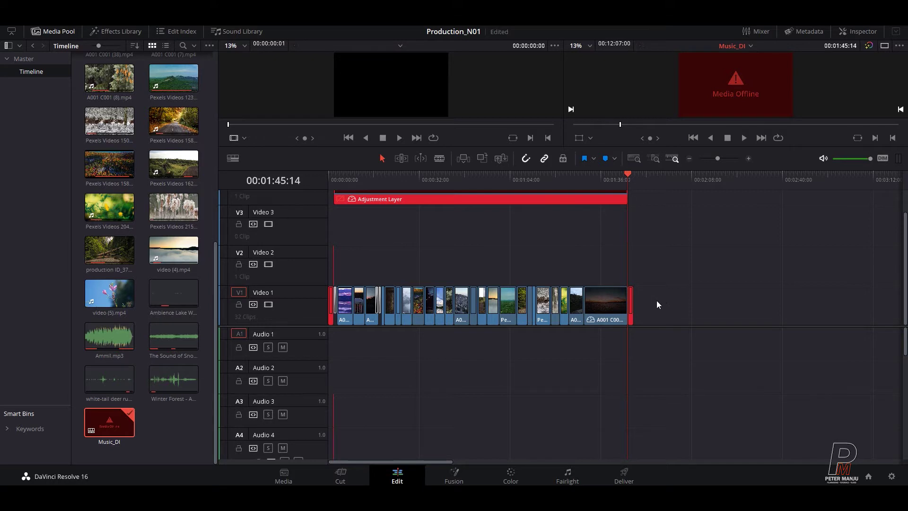
{"action": "left_click_drag", "start_coordinate": [620, 180], "coordinate": [578, 179]}
{"action": "key", "text": "Up"}
{"action": "key", "text": "Up"}
{"action": "key", "text": "Up"}
{"action": "key", "text": "Up"}
{"action": "key", "text": "Up"}
{"action": "key", "text": "Up"}
{"action": "key", "text": "Up"}
{"action": "key", "text": "Up"}
{"action": "key", "text": "Up"}
{"action": "key", "text": "Up"}
{"action": "key", "text": "Up"}
{"action": "key", "text": "Up"}
{"action": "key", "text": "Up"}
{"action": "key", "text": "Up"}
{"action": "key", "text": "Up"}
{"action": "key", "text": "Up"}
{"action": "key", "text": "Up"}
{"action": "key", "text": "Up"}
{"action": "key", "text": "Up"}
{"action": "key", "text": "Up"}
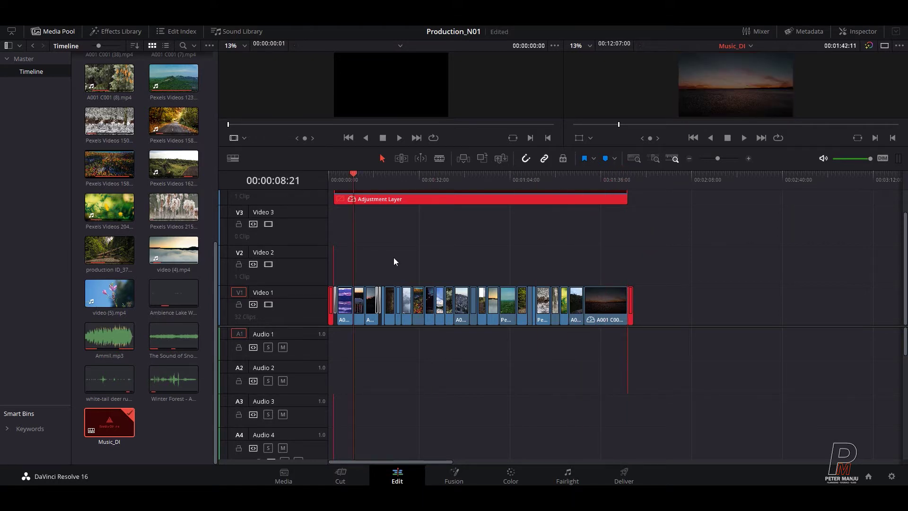
{"action": "key", "text": "ctrl+equal"}
{"action": "key", "text": "ctrl+equal"}
{"action": "key", "text": "ctrl+equal"}
{"action": "left_click", "coordinate": [667, 185]}
{"action": "left_click_drag", "start_coordinate": [677, 185], "coordinate": [813, 205]}
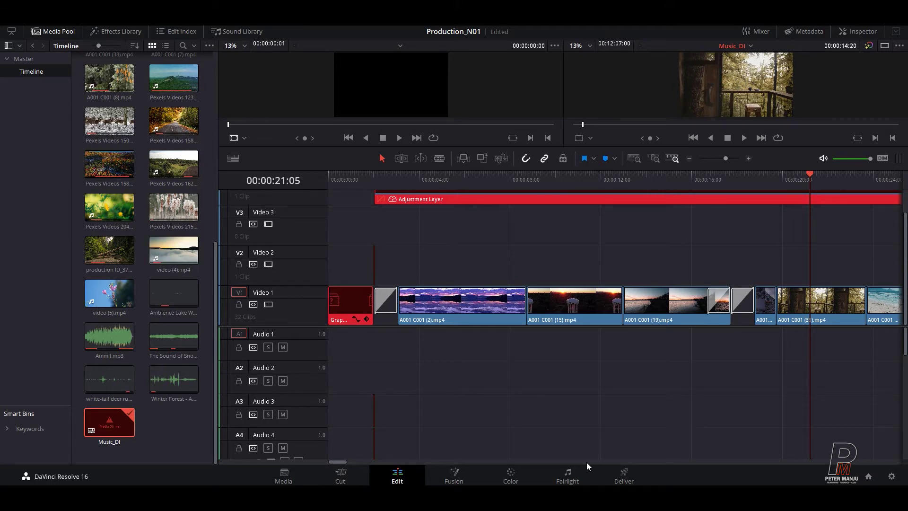
{"action": "left_click_drag", "start_coordinate": [333, 461], "coordinate": [349, 462]}
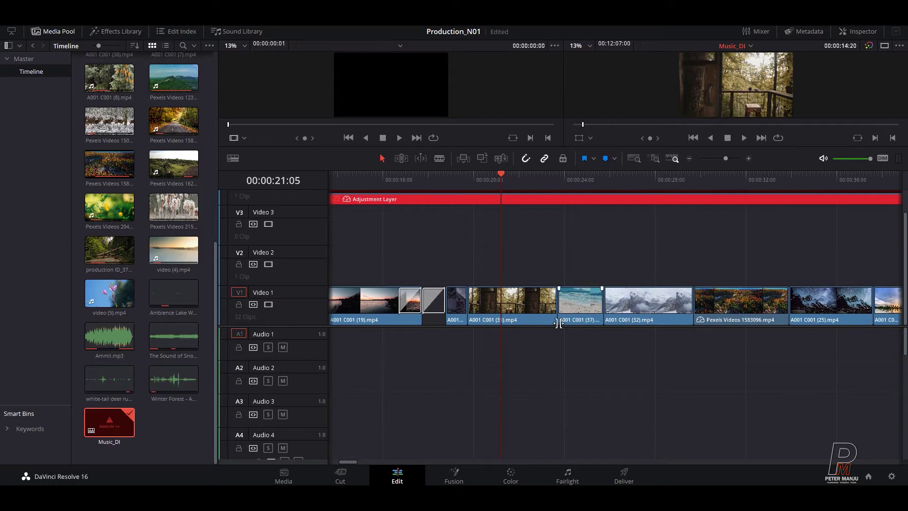
{"action": "left_click_drag", "start_coordinate": [501, 174], "coordinate": [658, 174]}
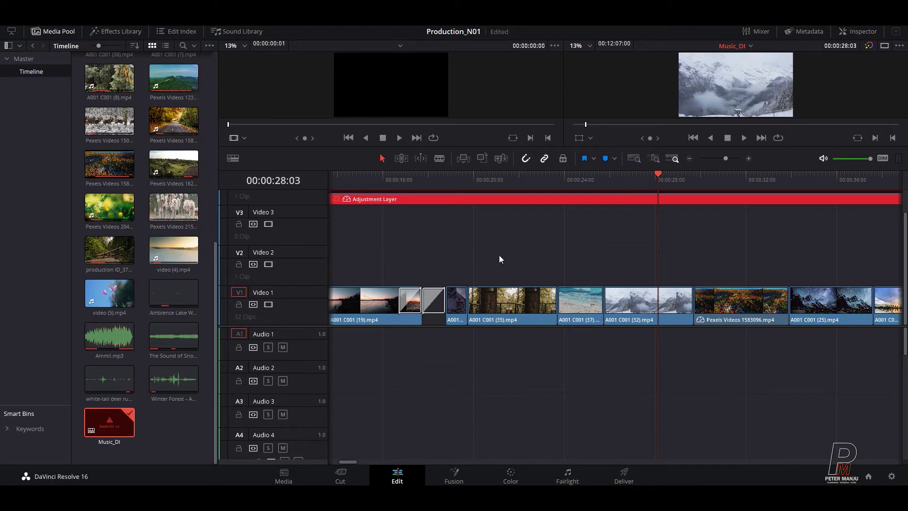
Step: Return the Music_DI playhead to 00:00:00:00 and switch to the Media page
{"action": "left_click_drag", "start_coordinate": [560, 183], "coordinate": [192, 211]}
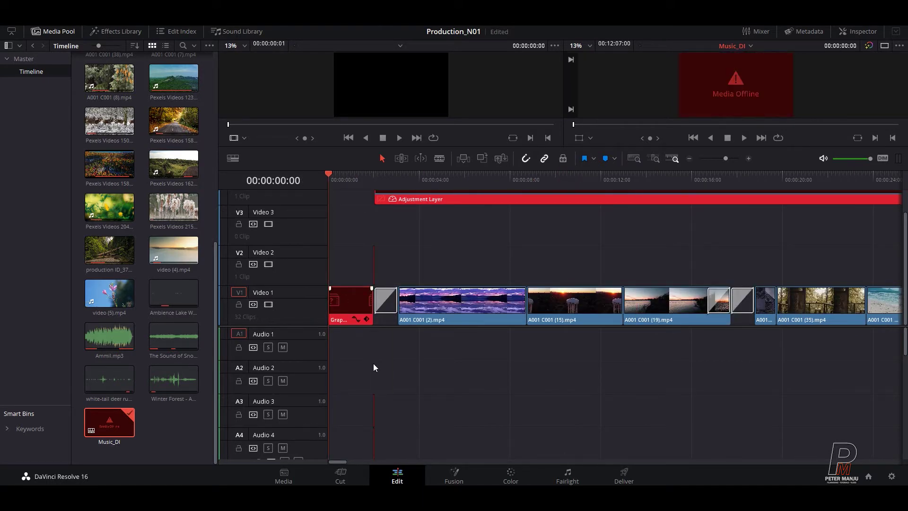
{"action": "left_click", "coordinate": [443, 383]}
{"action": "left_click", "coordinate": [602, 369]}
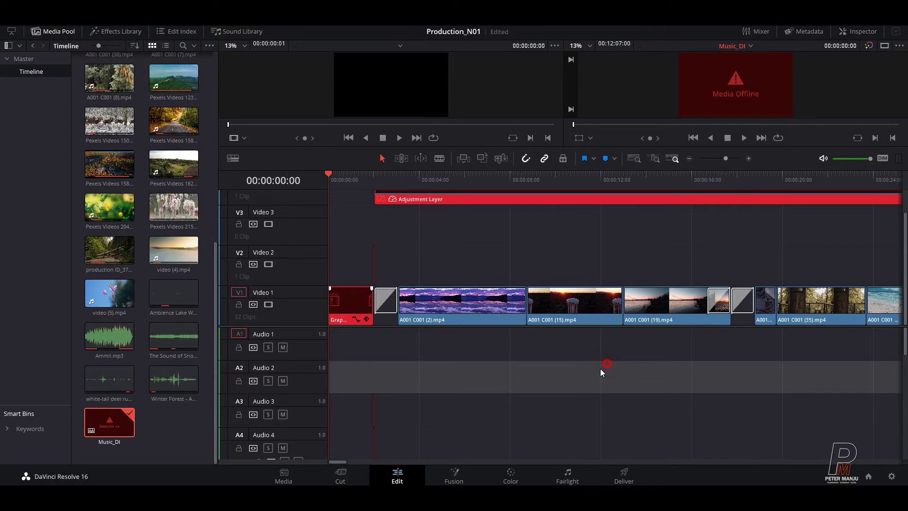
{"action": "left_click", "coordinate": [284, 474]}
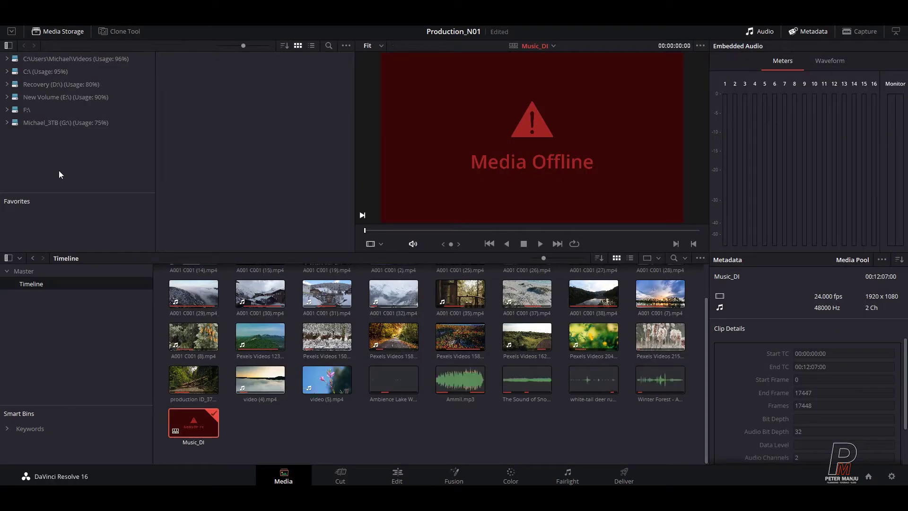
Step: Add a new bin named Audio under Master and start Import Media into it
{"action": "left_click", "coordinate": [330, 432]}
{"action": "left_click", "coordinate": [79, 346]}
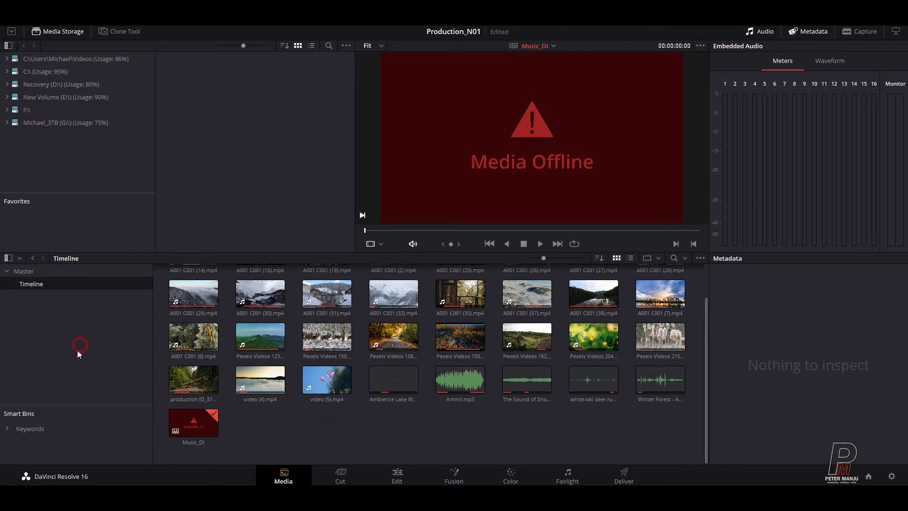
{"action": "right_click", "coordinate": [28, 316]}
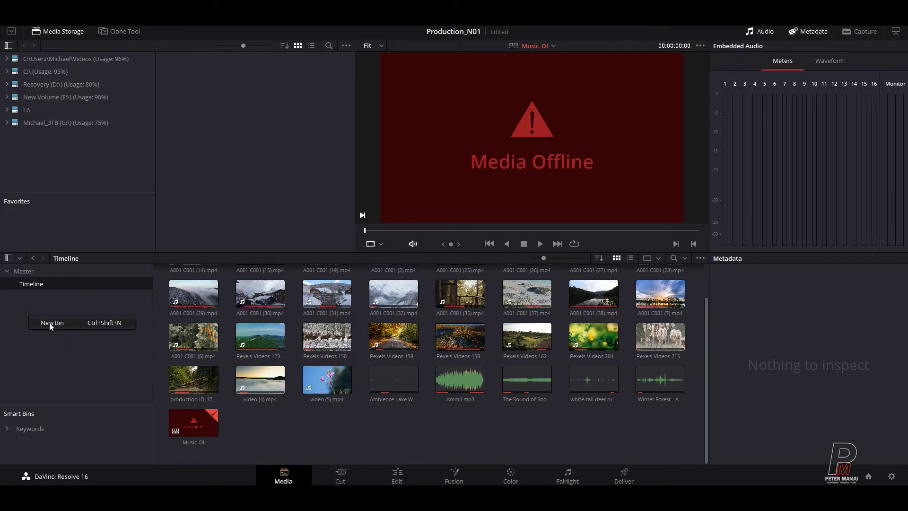
{"action": "left_click", "coordinate": [50, 323]}
{"action": "type", "text": "Au"}
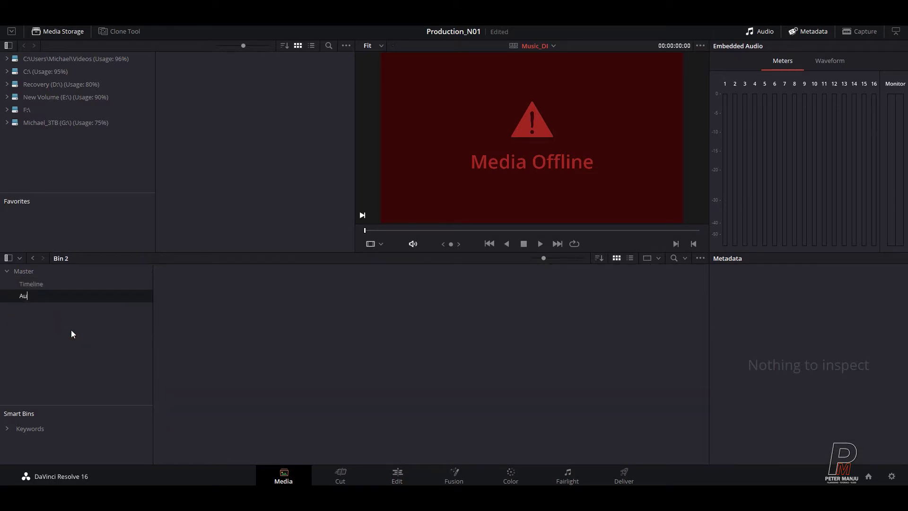
{"action": "type", "text": "dio"}
{"action": "left_click", "coordinate": [49, 334]}
{"action": "right_click", "coordinate": [299, 332]}
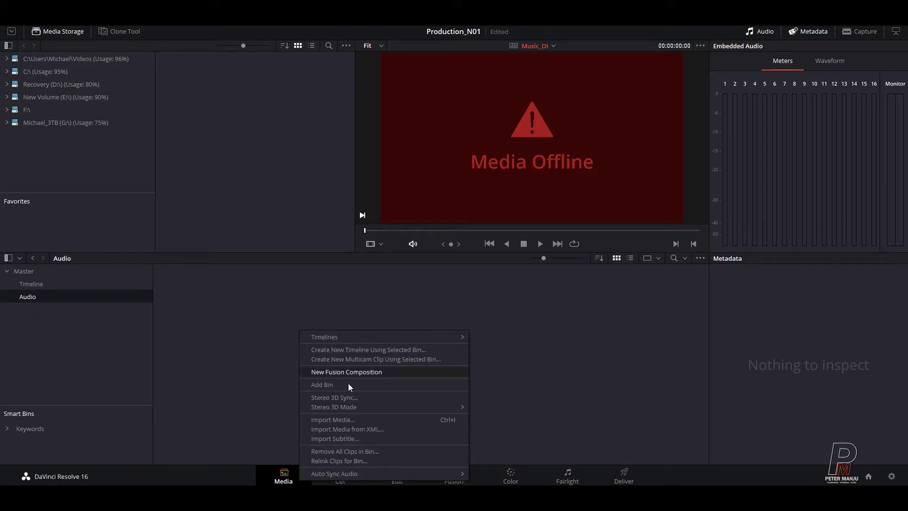
{"action": "left_click", "coordinate": [345, 420]}
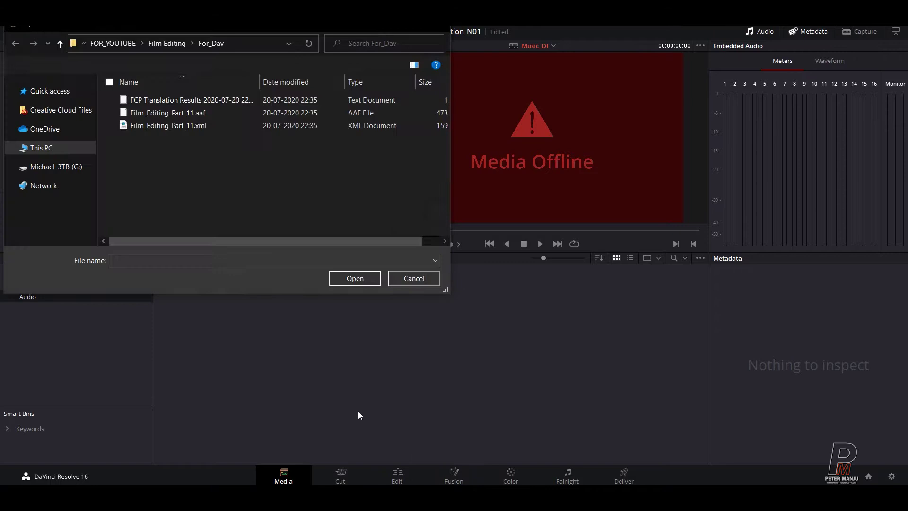
Step: Browse the Film Editing, Assets and Export folders in the import dialog looking for the audio
{"action": "left_click", "coordinate": [168, 47]}
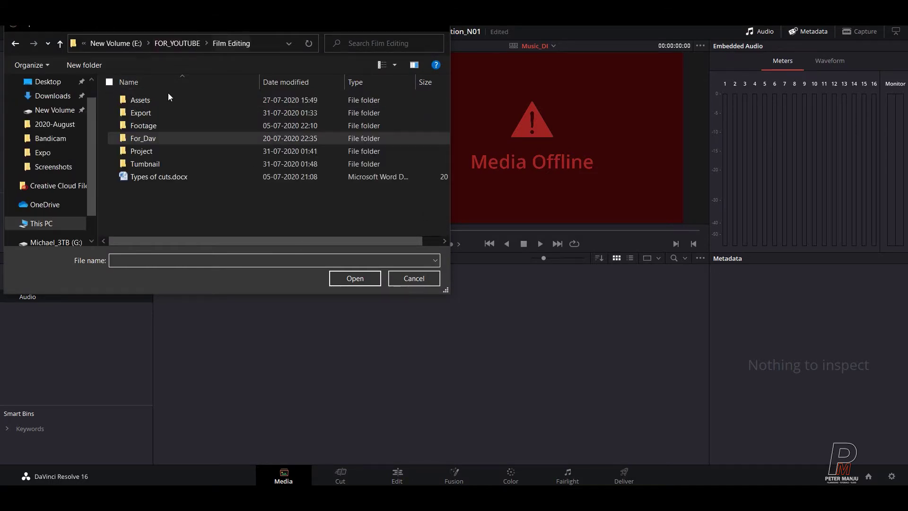
{"action": "double_click", "coordinate": [151, 101]}
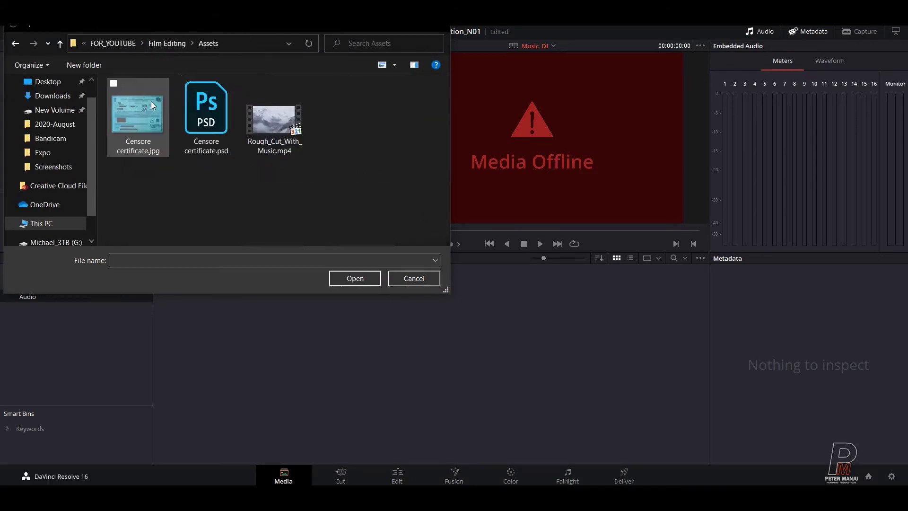
{"action": "left_click", "coordinate": [164, 47]}
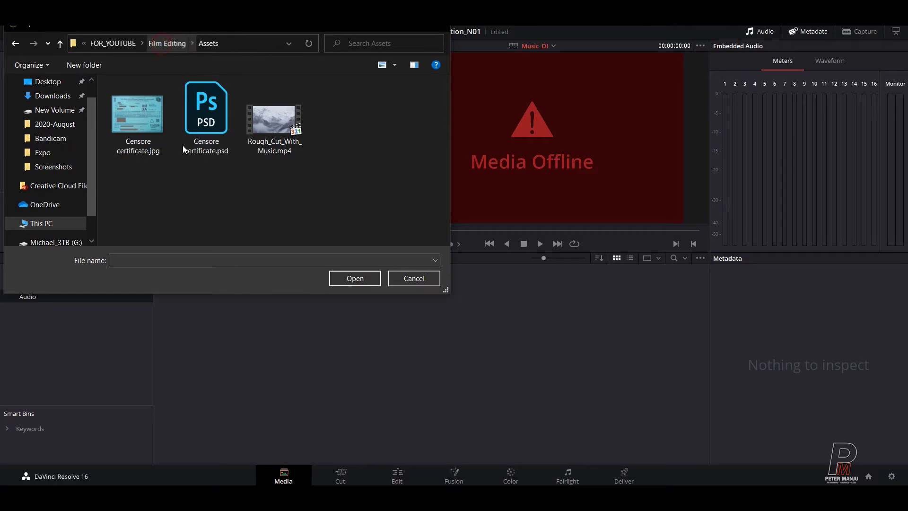
{"action": "left_click", "coordinate": [146, 114]}
{"action": "double_click", "coordinate": [146, 113]}
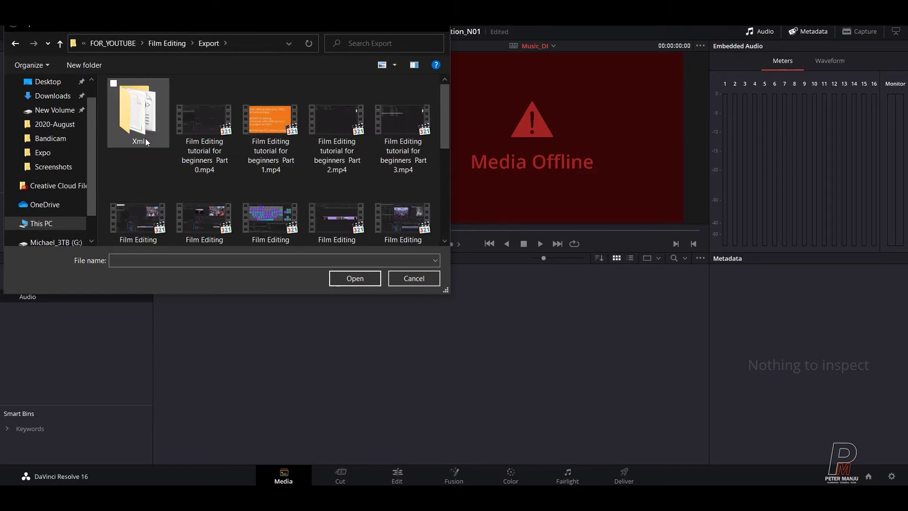
{"action": "scroll", "coordinate": [305, 145], "scroll_direction": "down", "scroll_amount": 5}
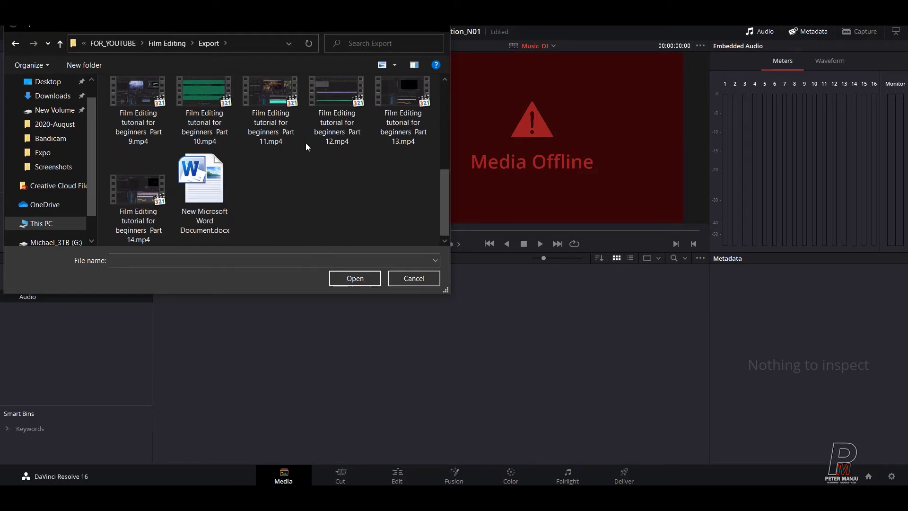
{"action": "scroll", "coordinate": [306, 147], "scroll_direction": "up", "scroll_amount": 5}
{"action": "left_click", "coordinate": [167, 43]}
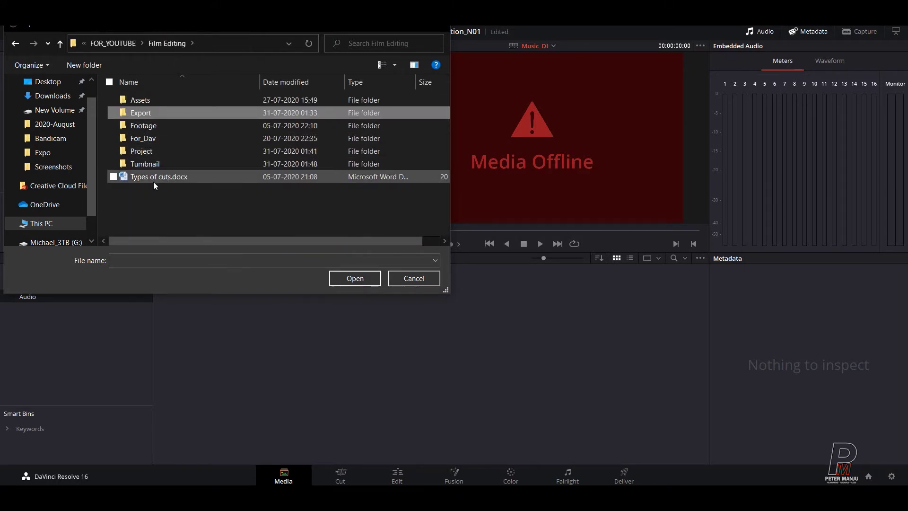
Step: From FOR_YOUTUBE, open Audio_For_Mixing_Solo and import Music_SFX_L3.wav
{"action": "left_click", "coordinate": [112, 43]}
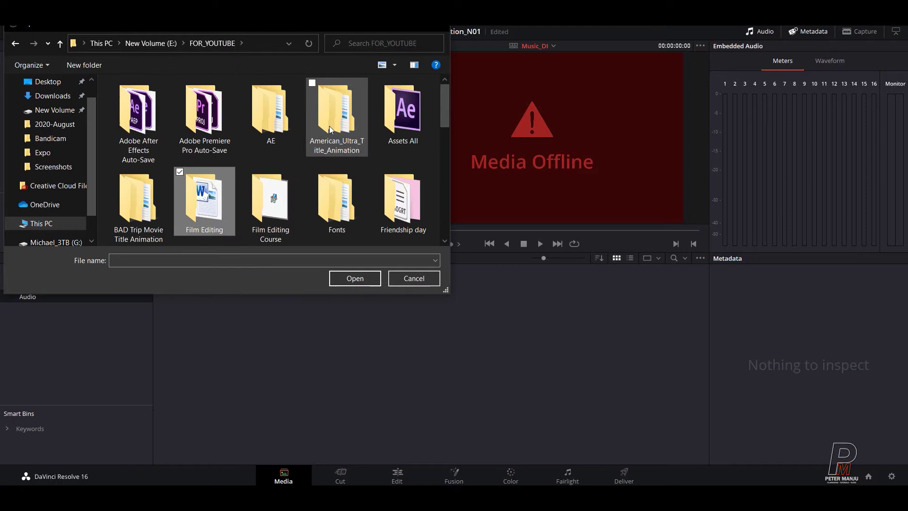
{"action": "scroll", "coordinate": [329, 126], "scroll_direction": "down", "scroll_amount": 1}
{"action": "left_click", "coordinate": [261, 137]}
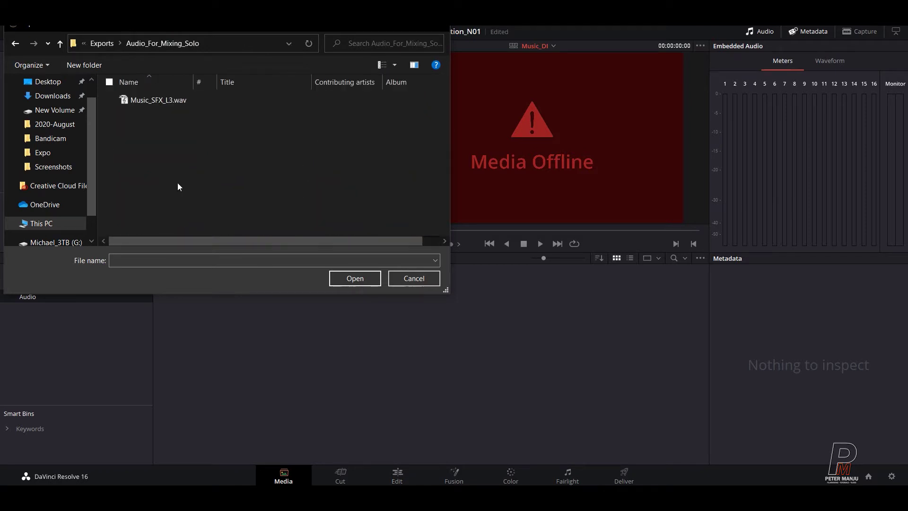
{"action": "left_click", "coordinate": [144, 101]}
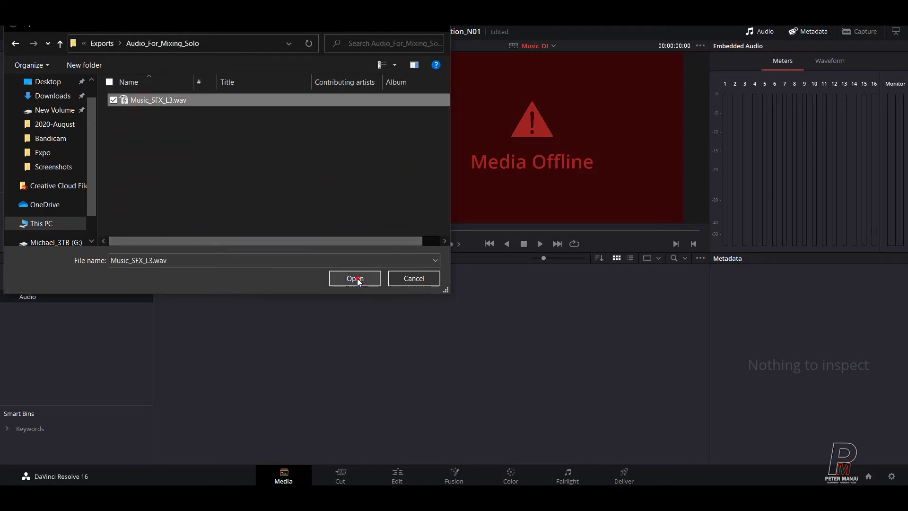
{"action": "left_click", "coordinate": [355, 278]}
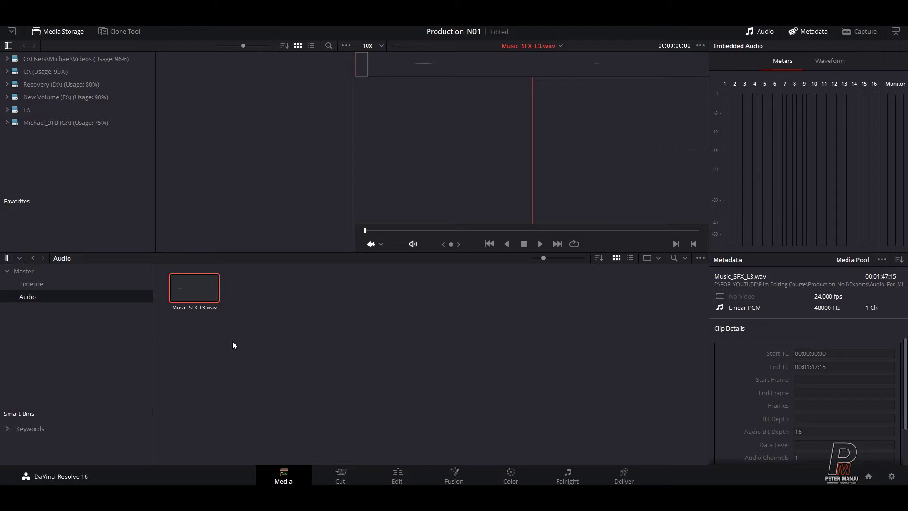
Step: Look over the timeline on the Cut page, then return to the Edit page
{"action": "left_click", "coordinate": [348, 470]}
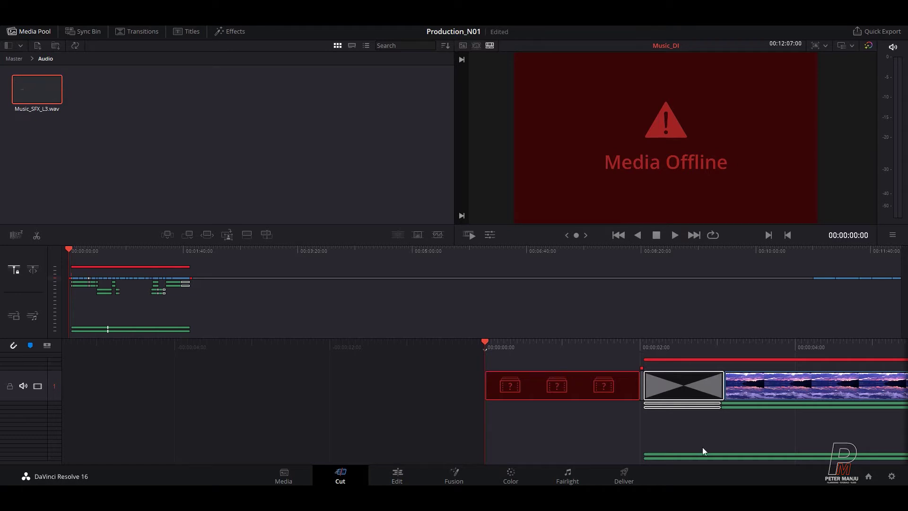
{"action": "scroll", "coordinate": [720, 426], "scroll_direction": "down", "scroll_amount": 3}
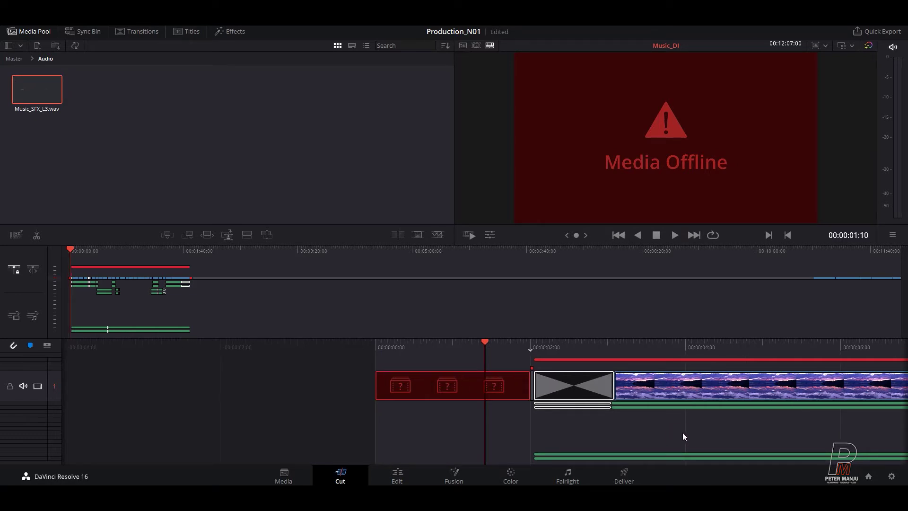
{"action": "left_click", "coordinate": [669, 433]}
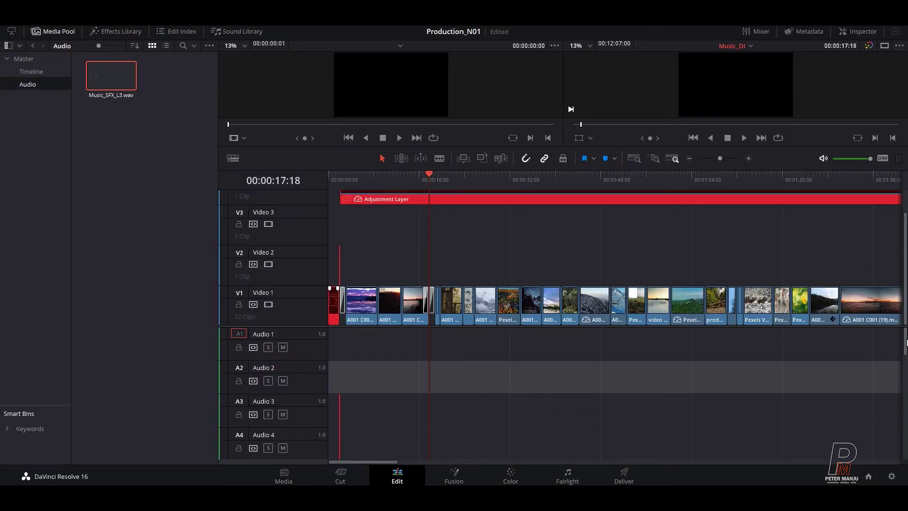
{"action": "scroll", "coordinate": [905, 343], "scroll_direction": "down", "scroll_amount": 6}
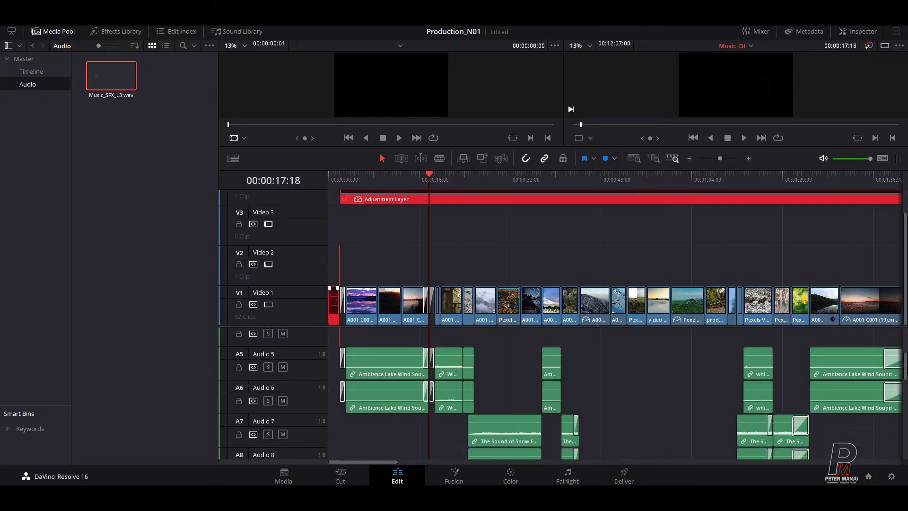
Step: Zoom the timeline and move the playhead back onto the sunset clip
{"action": "scroll", "coordinate": [568, 392], "scroll_direction": "down", "scroll_amount": 8}
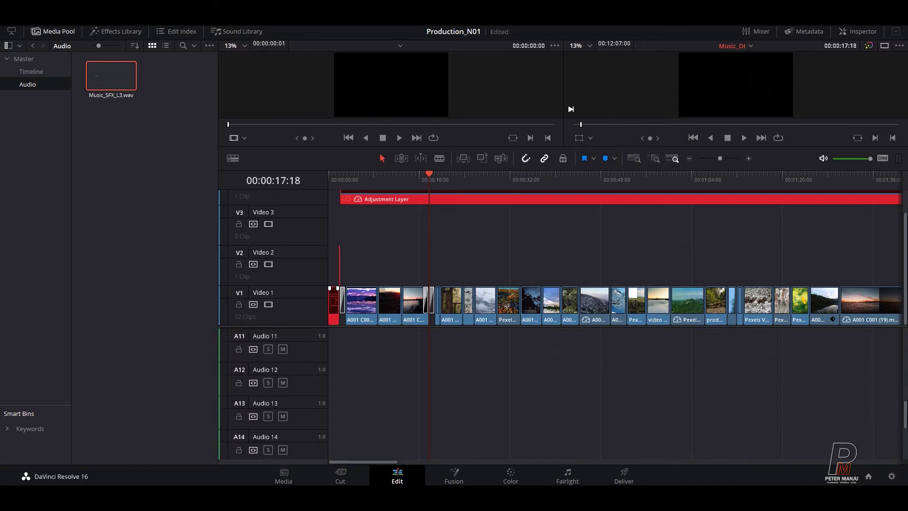
{"action": "scroll", "coordinate": [568, 392], "scroll_direction": "down", "scroll_amount": 1}
{"action": "key", "text": "Right"}
{"action": "key", "text": "Right"}
{"action": "key", "text": "Right"}
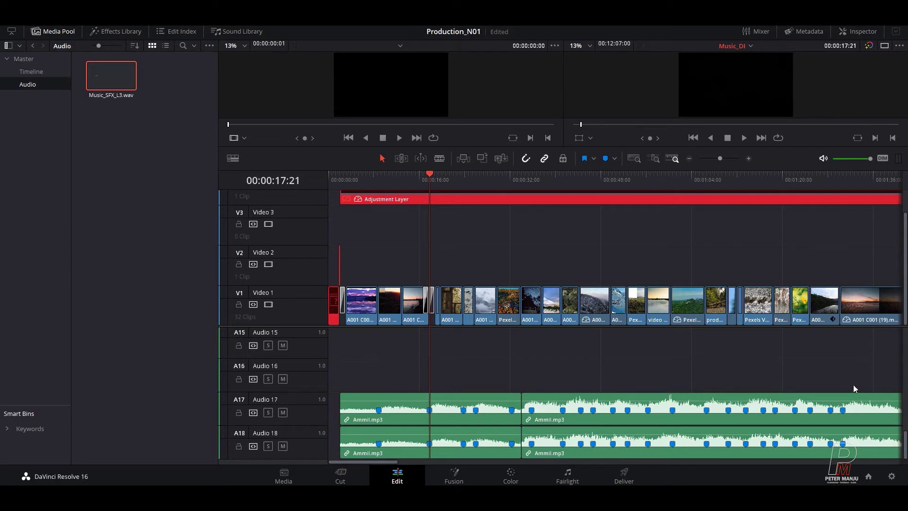
{"action": "scroll", "coordinate": [904, 444], "scroll_direction": "up", "scroll_amount": 9}
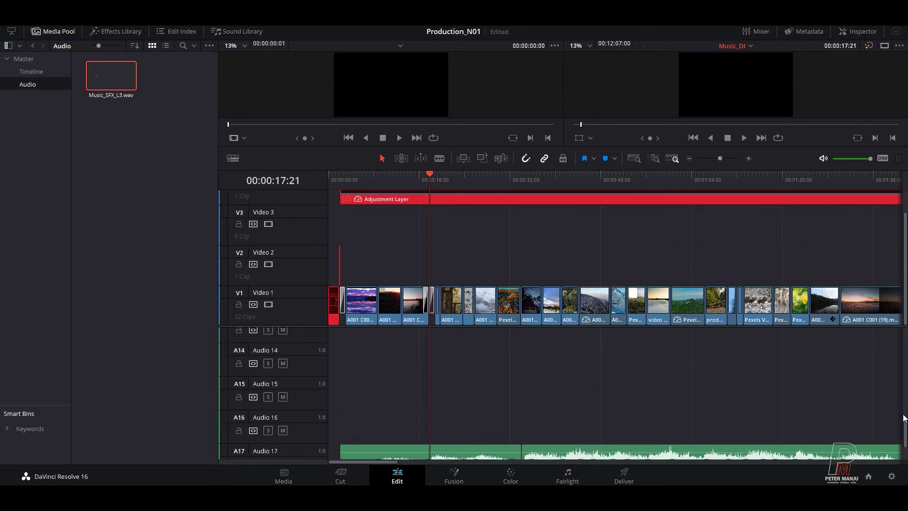
{"action": "scroll", "coordinate": [899, 350], "scroll_direction": "up", "scroll_amount": 4}
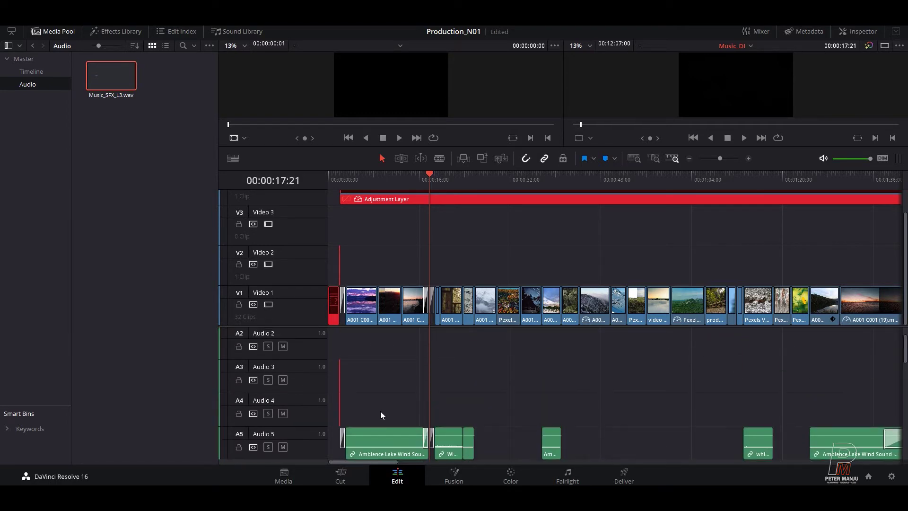
{"action": "left_click_drag", "start_coordinate": [406, 174], "coordinate": [341, 206]}
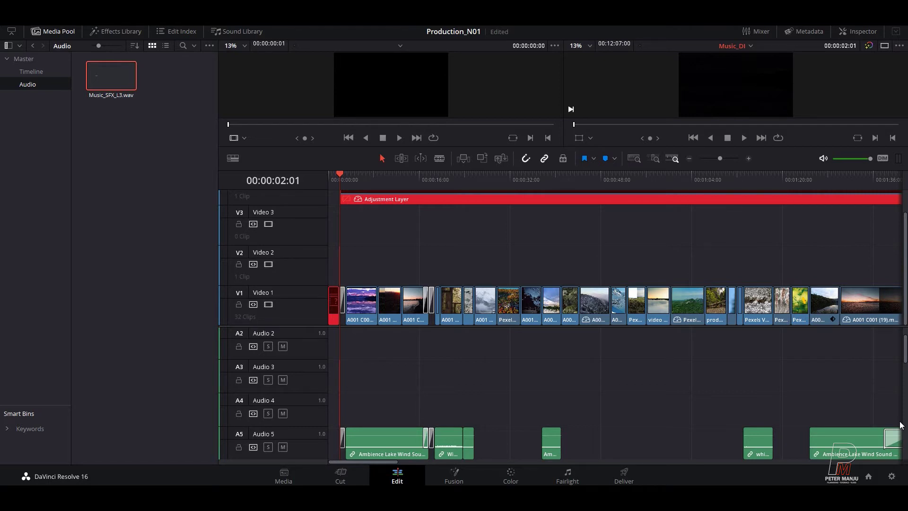
{"action": "mouse_move", "coordinate": [905, 355]}
{"action": "left_mouse_down"}
{"action": "mouse_move", "coordinate": [905, 423]}
{"action": "mouse_move", "coordinate": [905, 338]}
{"action": "left_mouse_up"}
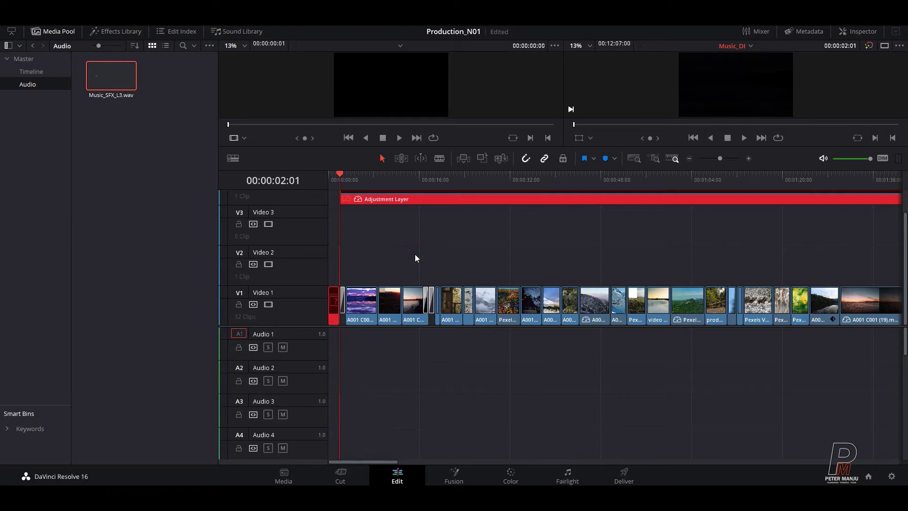
Step: Preview the timeline opening, park at 00:00:01:20, and undo then redo recent edits
{"action": "scroll", "coordinate": [415, 258], "scroll_direction": "down", "scroll_amount": 3}
{"action": "scroll", "coordinate": [416, 258], "scroll_direction": "up", "scroll_amount": 5}
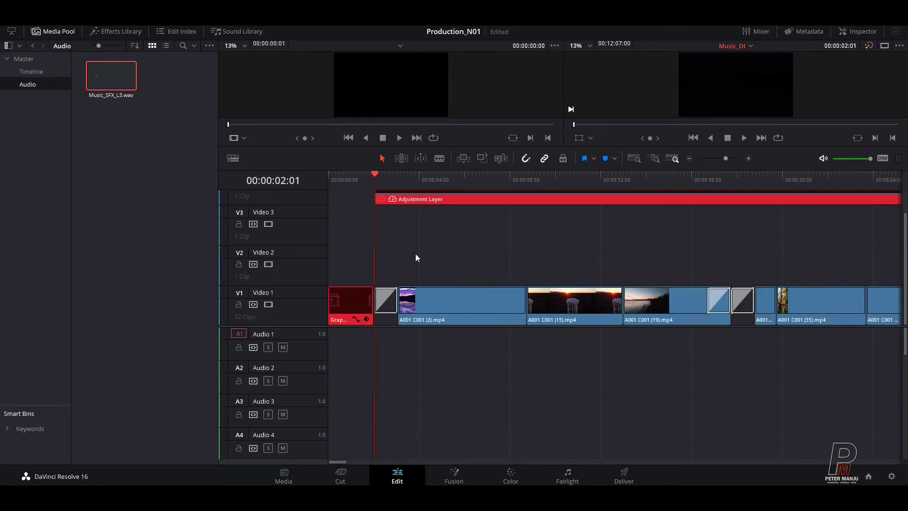
{"action": "scroll", "coordinate": [376, 176], "scroll_direction": "up", "scroll_amount": 2}
{"action": "left_click", "coordinate": [344, 176]}
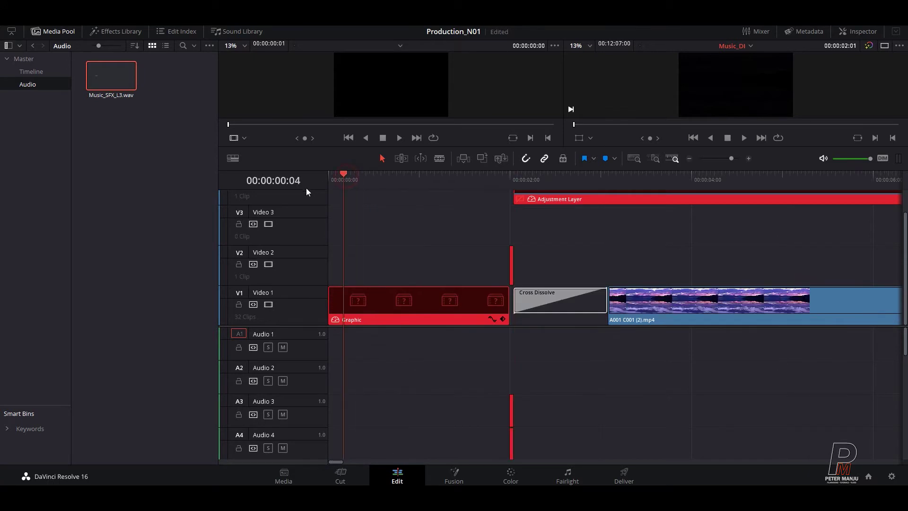
{"action": "key", "text": "space"}
{"action": "left_click", "coordinate": [494, 214]}
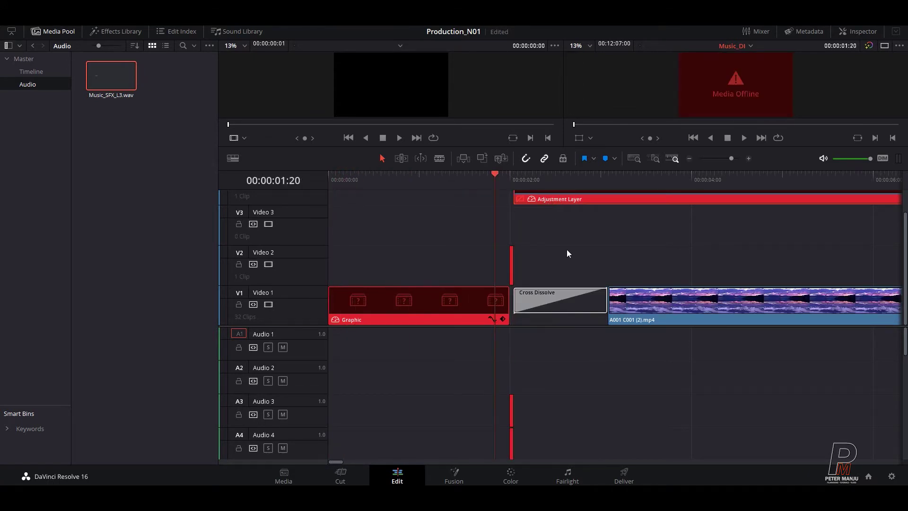
{"action": "key", "text": "ctrl+z"}
{"action": "key", "text": "ctrl+z"}
{"action": "key", "text": "ctrl+z"}
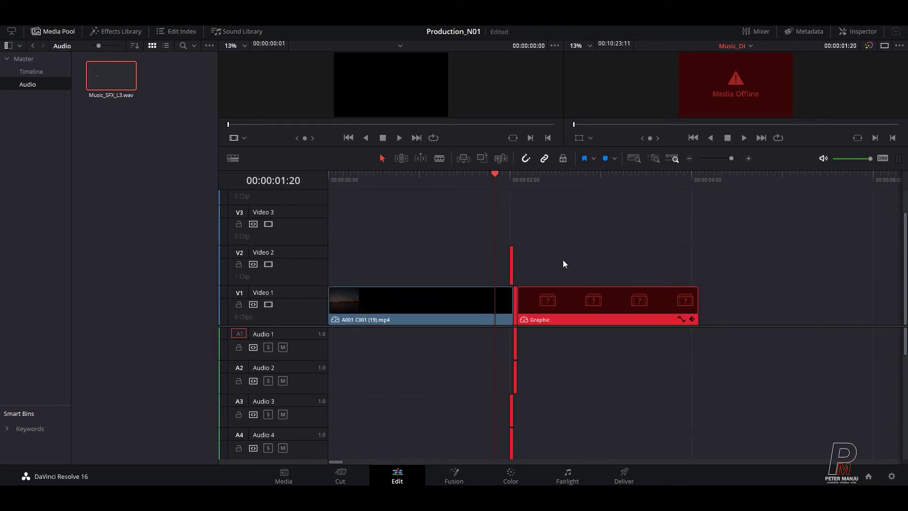
{"action": "key", "text": "ctrl+shift+z"}
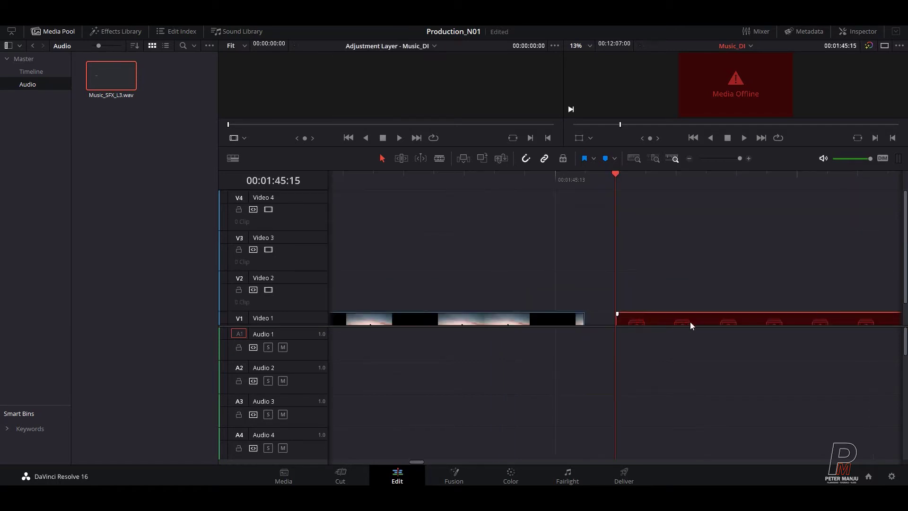
Step: Zoom out, jump the playhead to 00:00:00:00 with Home, and zoom back in
{"action": "scroll", "coordinate": [711, 273], "scroll_direction": "down", "scroll_amount": 4}
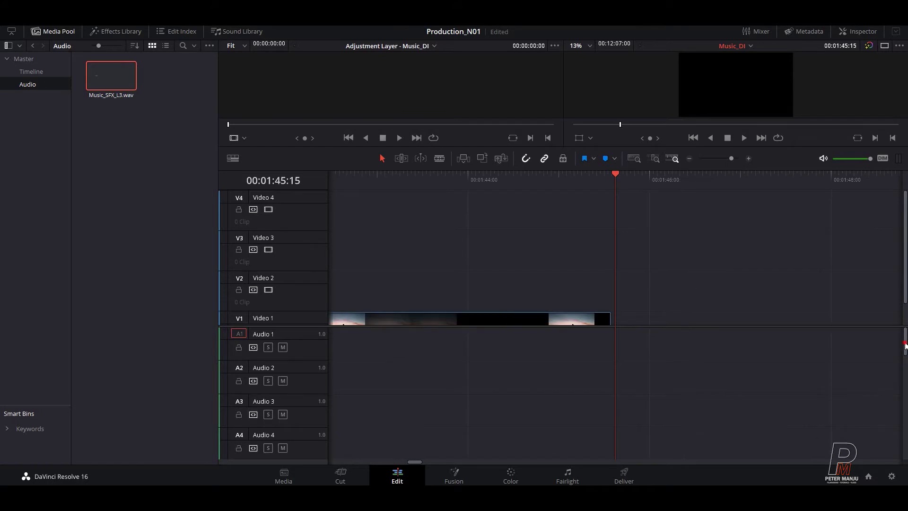
{"action": "scroll", "coordinate": [905, 344], "scroll_direction": "down", "scroll_amount": 4}
{"action": "scroll", "coordinate": [905, 350], "scroll_direction": "up", "scroll_amount": 4}
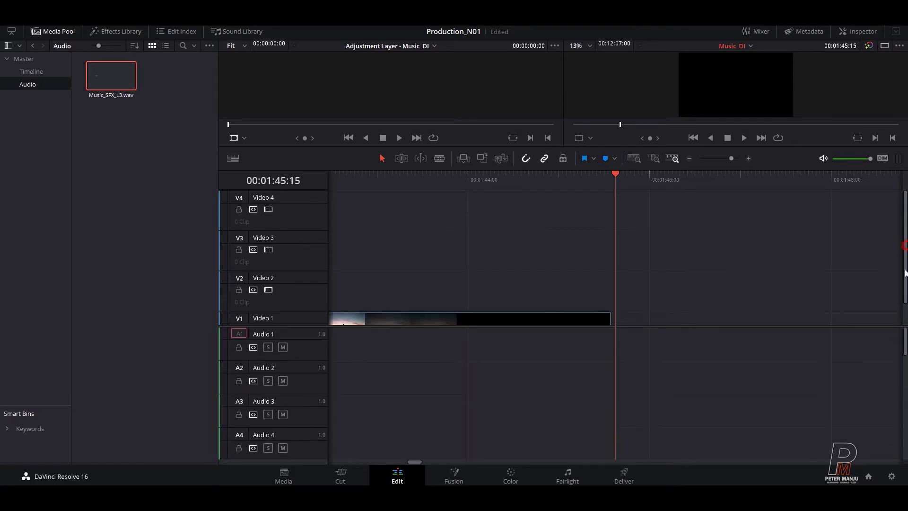
{"action": "scroll", "coordinate": [904, 247], "scroll_direction": "down", "scroll_amount": 1}
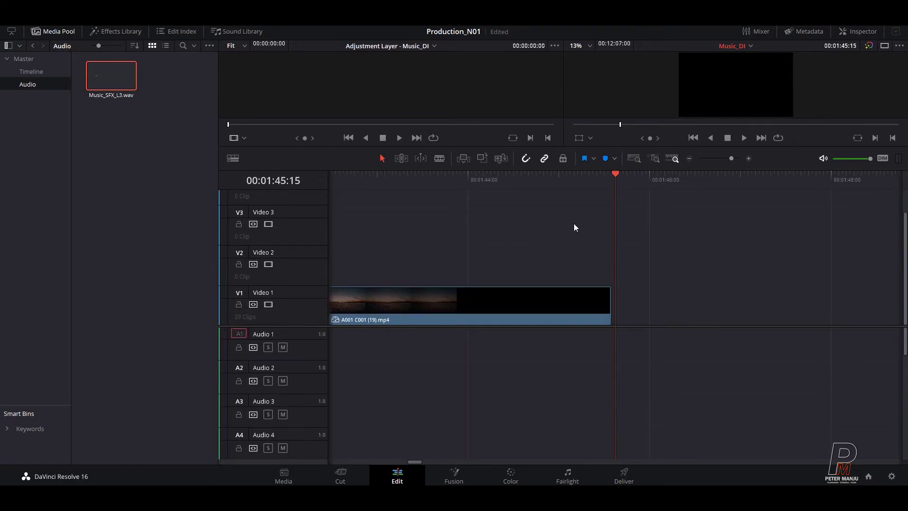
{"action": "scroll", "coordinate": [574, 223], "scroll_direction": "down", "scroll_amount": 8}
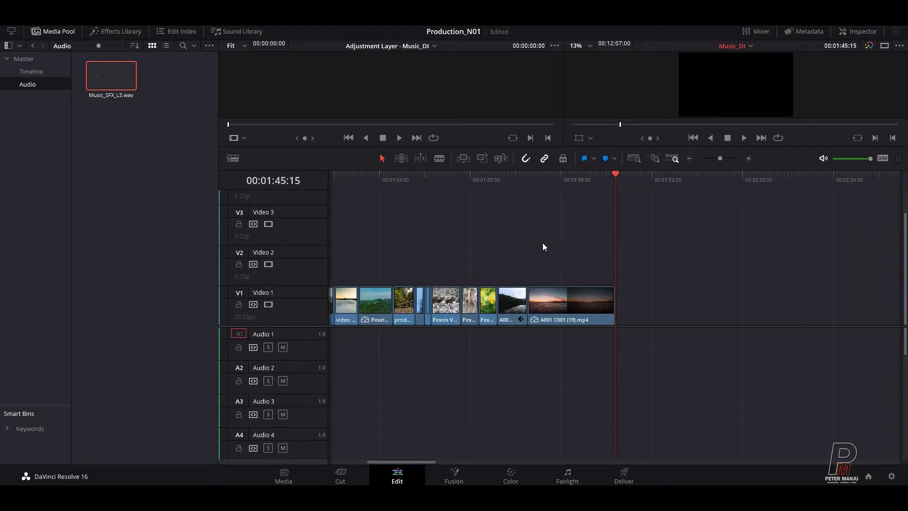
{"action": "scroll", "coordinate": [542, 234], "scroll_direction": "down", "scroll_amount": 3}
{"action": "left_click", "coordinate": [390, 176]}
{"action": "key", "text": "Home"}
{"action": "scroll", "coordinate": [405, 232], "scroll_direction": "up", "scroll_amount": 10}
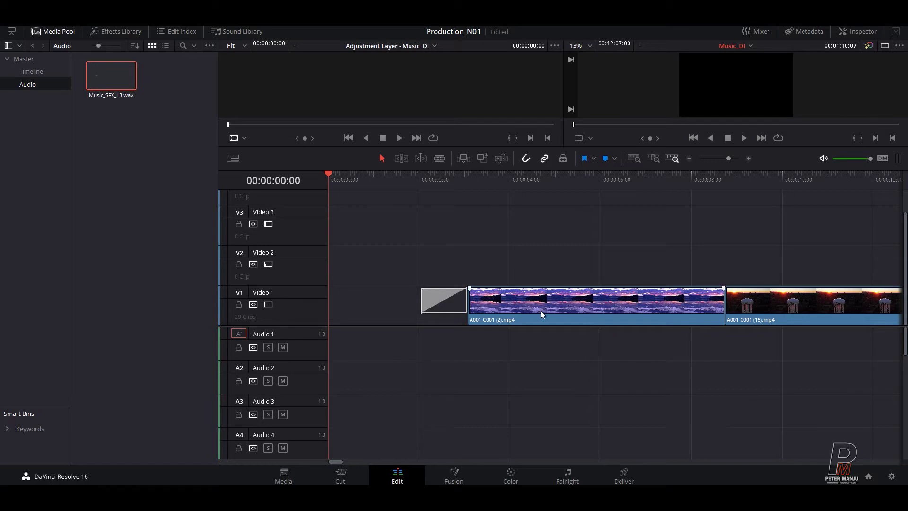
Step: Check the Media page, return to Edit, and park the playhead at 00:00:02:01
{"action": "left_click", "coordinate": [286, 474]}
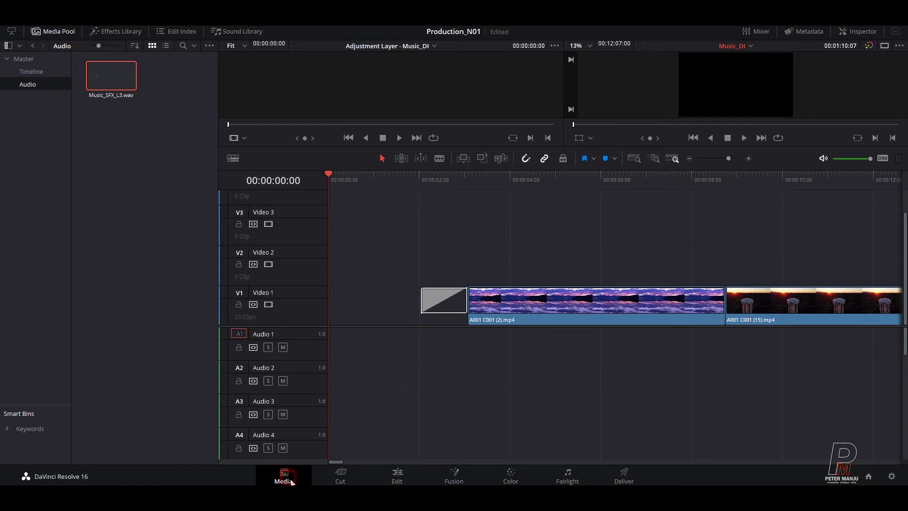
{"action": "left_click", "coordinate": [396, 479]}
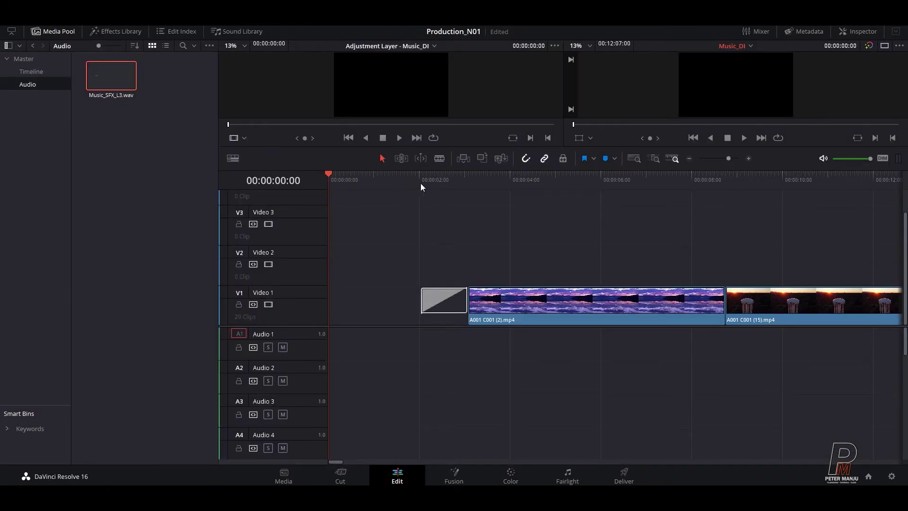
{"action": "left_click", "coordinate": [420, 177]}
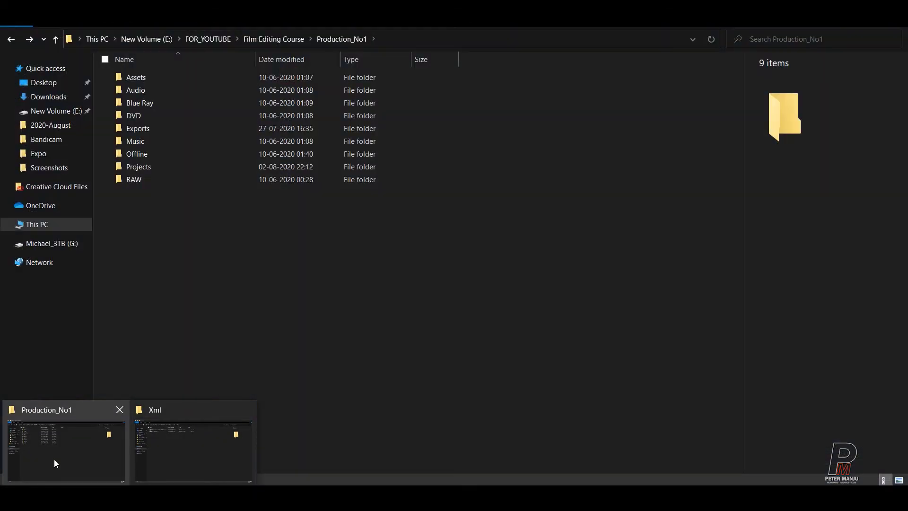
Step: In Explorer, go to FOR_YOUTUBE > Film Editing > Assets and open Censore certificate.jpg
{"action": "left_click", "coordinate": [54, 458]}
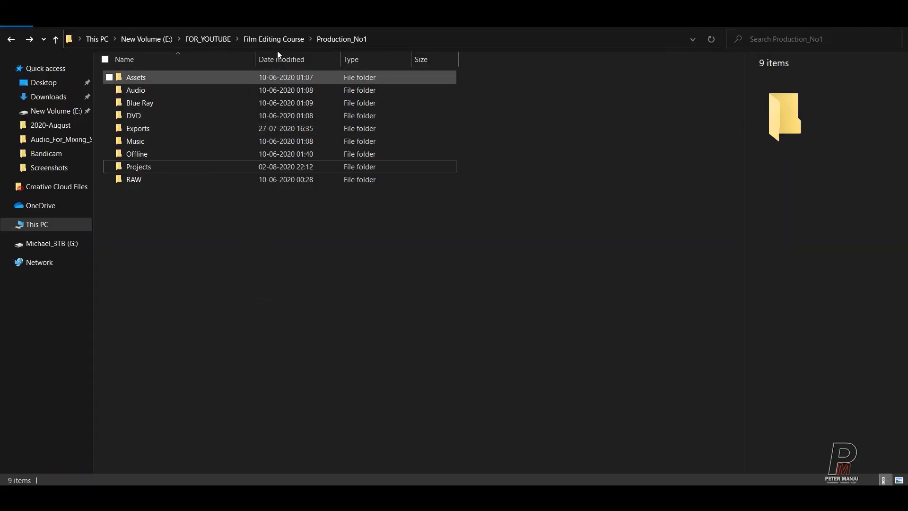
{"action": "left_click", "coordinate": [277, 39]}
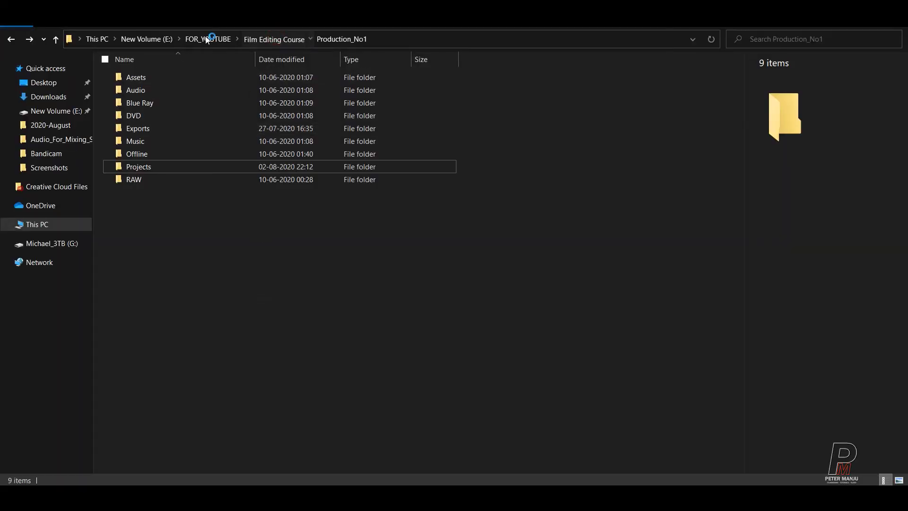
{"action": "key", "text": "alt+Up"}
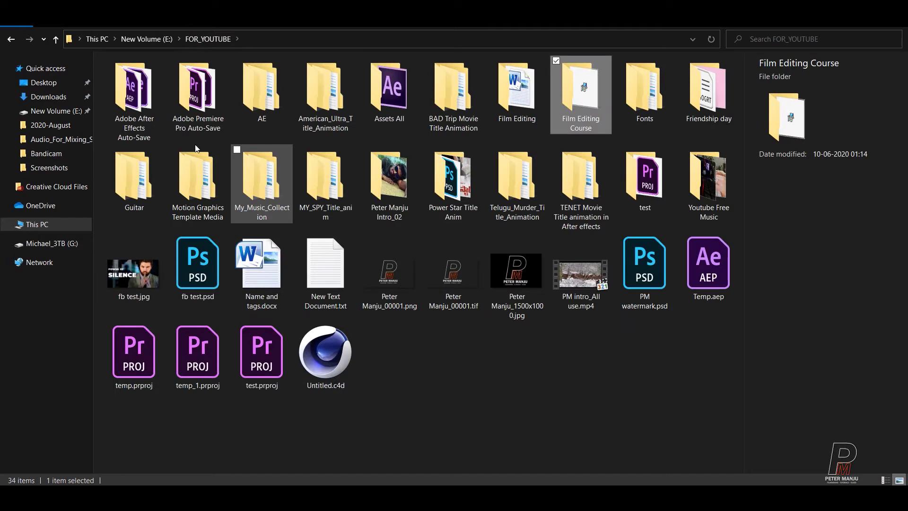
{"action": "left_click", "coordinate": [529, 115]}
{"action": "double_click", "coordinate": [529, 114]}
{"action": "left_click", "coordinate": [139, 78]}
{"action": "double_click", "coordinate": [140, 79]}
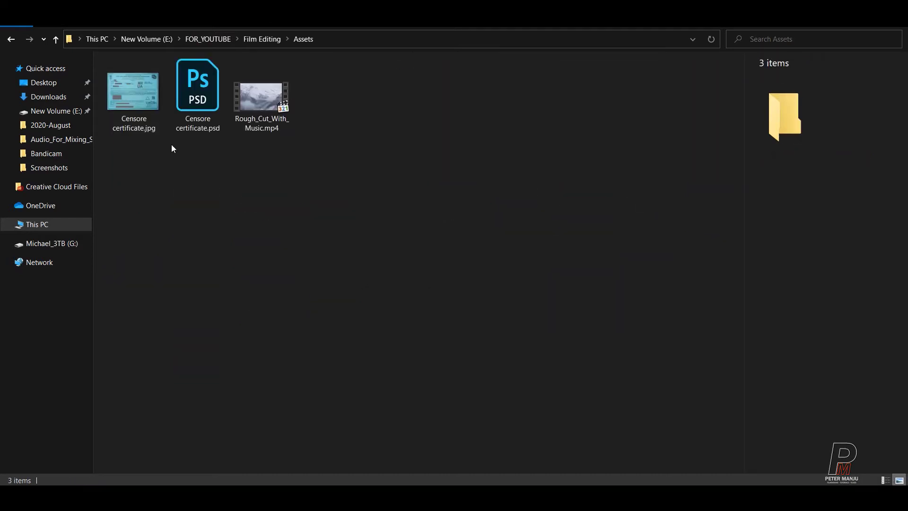
{"action": "left_click", "coordinate": [139, 84]}
{"action": "double_click", "coordinate": [139, 84]}
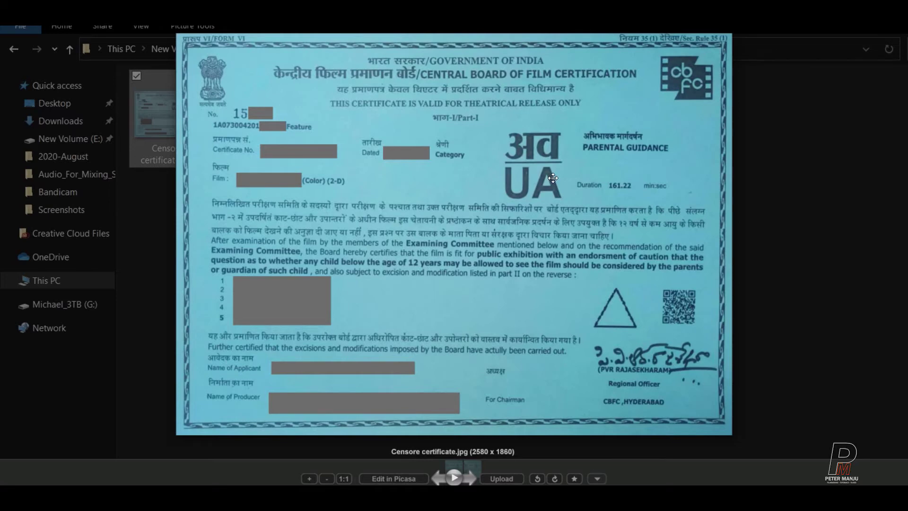
Step: Exit full screen and close the certificate in Picasa Photo Viewer
{"action": "key", "text": "Escape"}
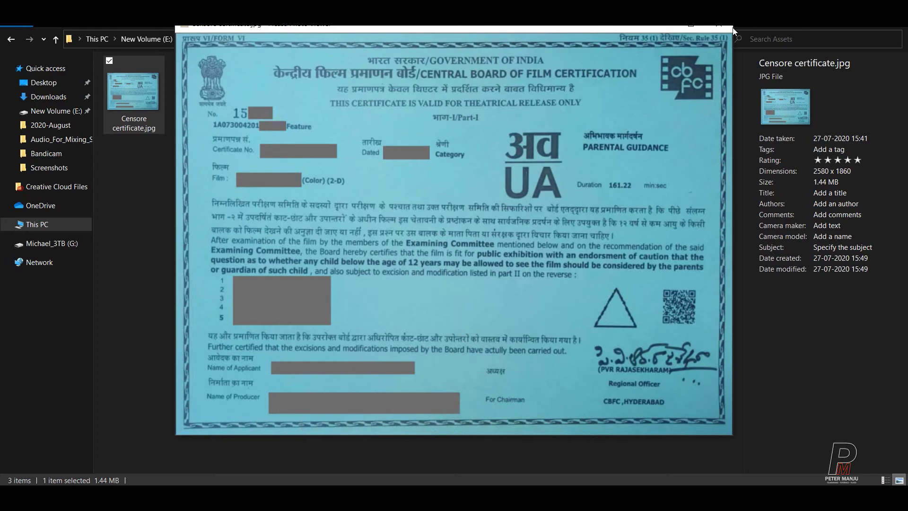
{"action": "left_click", "coordinate": [718, 25]}
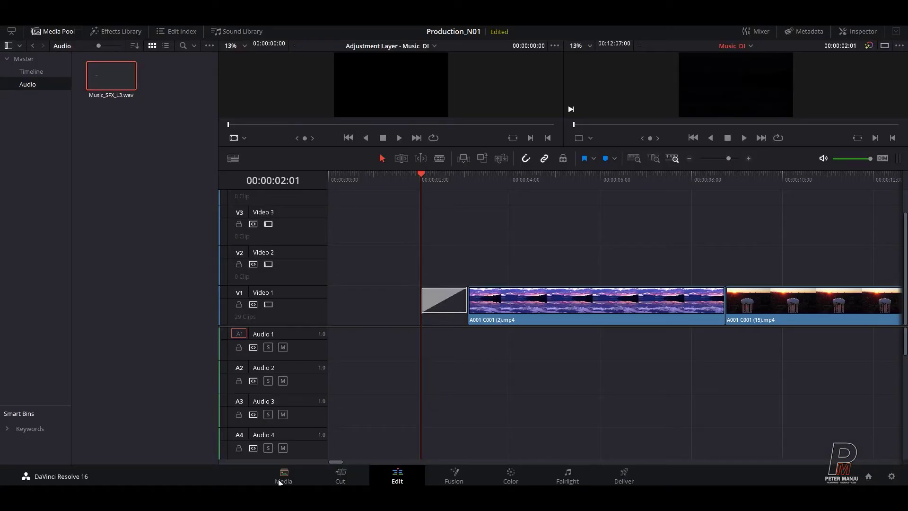
Step: Drag Censore certificate.jpg from the Explorer Assets folder into the Master bin
{"action": "left_click", "coordinate": [274, 482]}
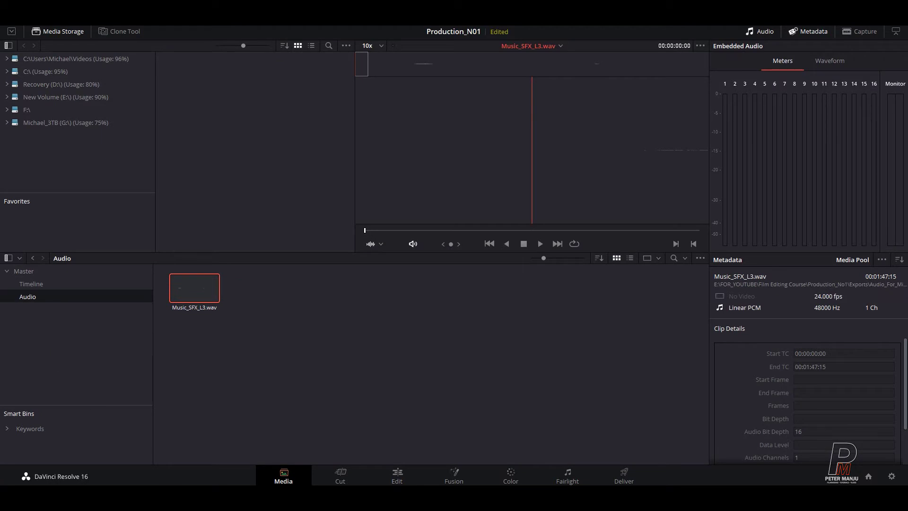
{"action": "mouse_move", "coordinate": [237, 452]}
{"action": "left_click", "coordinate": [86, 450]}
{"action": "left_click_drag", "start_coordinate": [134, 92], "coordinate": [73, 356]}
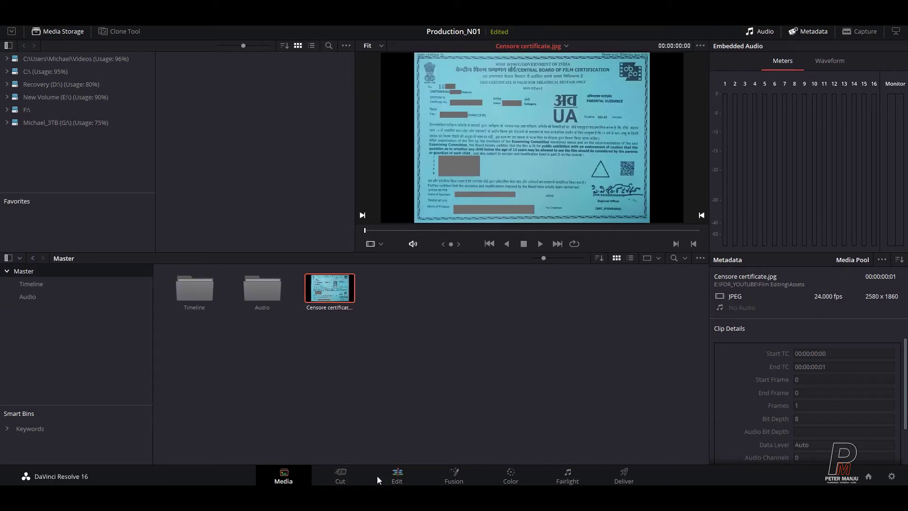
{"action": "left_click", "coordinate": [407, 477]}
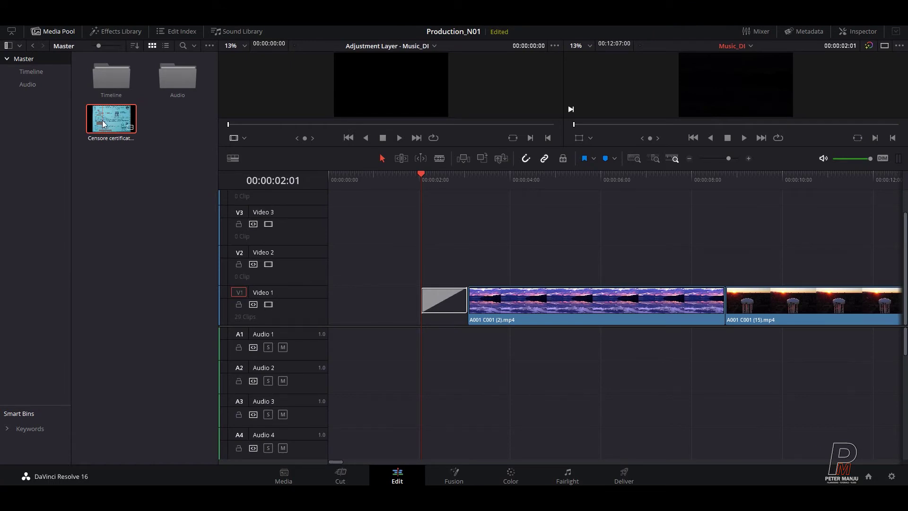
Step: Place the certificate on Video 2 at 0:00, trimmed to end at 00:00:02:01
{"action": "left_click_drag", "start_coordinate": [103, 120], "coordinate": [331, 269]}
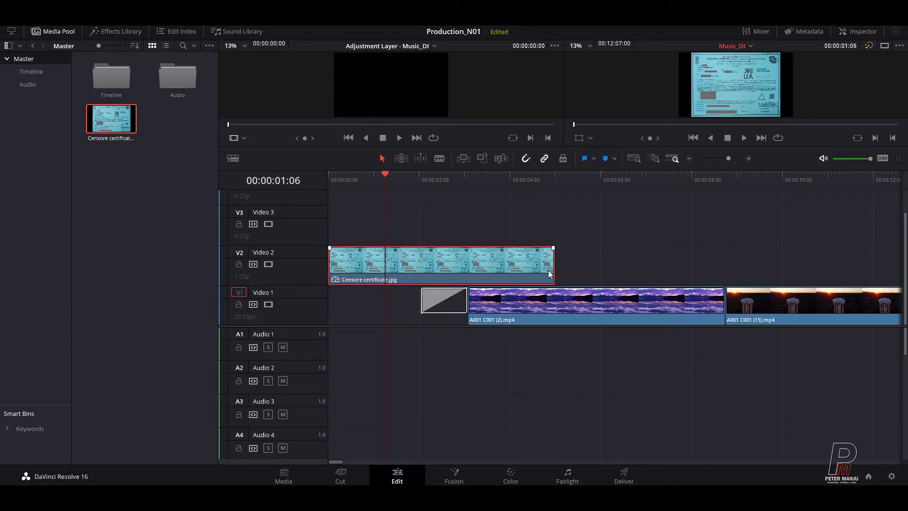
{"action": "left_click_drag", "start_coordinate": [554, 268], "coordinate": [593, 265]}
{"action": "left_click", "coordinate": [423, 178]}
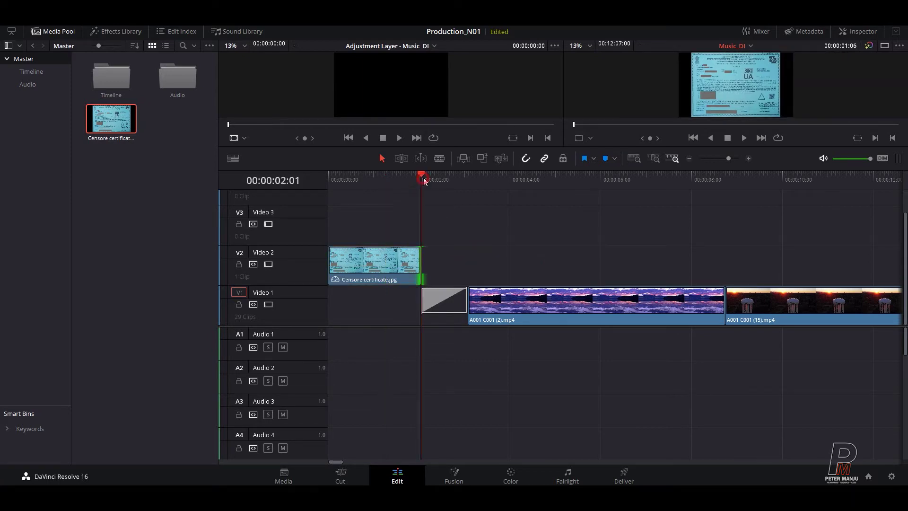
{"action": "key", "text": "space"}
{"action": "left_click", "coordinate": [420, 179]}
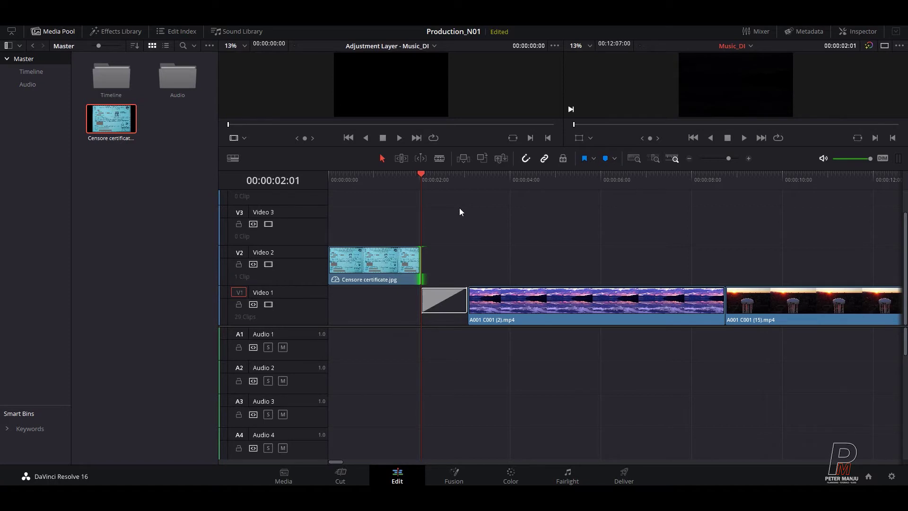
{"action": "left_click", "coordinate": [598, 234]}
{"action": "key", "text": "alt+Tab"}
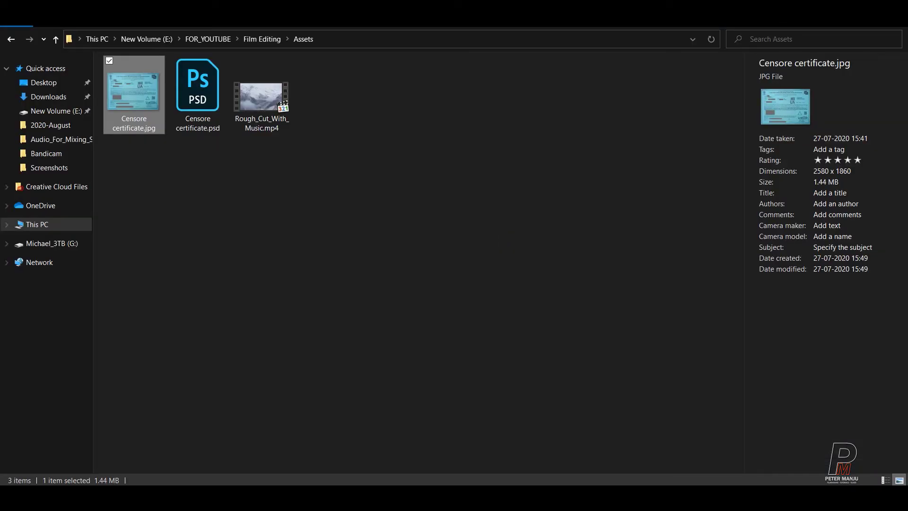
Step: Launch Adobe Premiere Pro CC 2017 from the Windows Start menu
{"action": "key", "text": "super"}
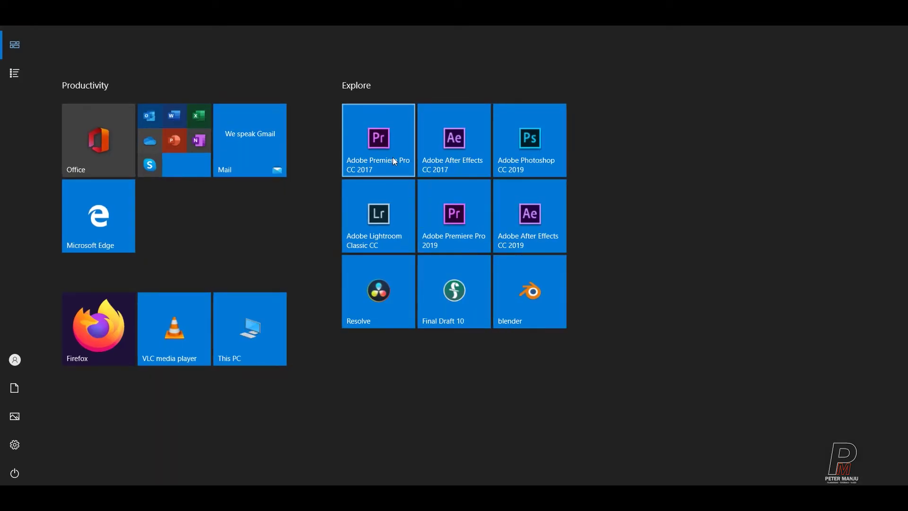
{"action": "left_click", "coordinate": [393, 157]}
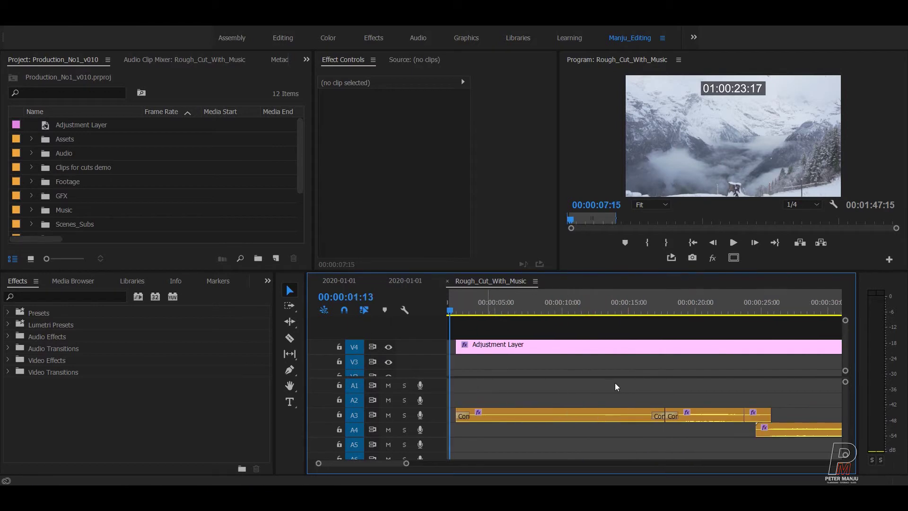
Step: Maximise the timeline and zoom in to the end of REEL 1
{"action": "left_click", "coordinate": [602, 385]}
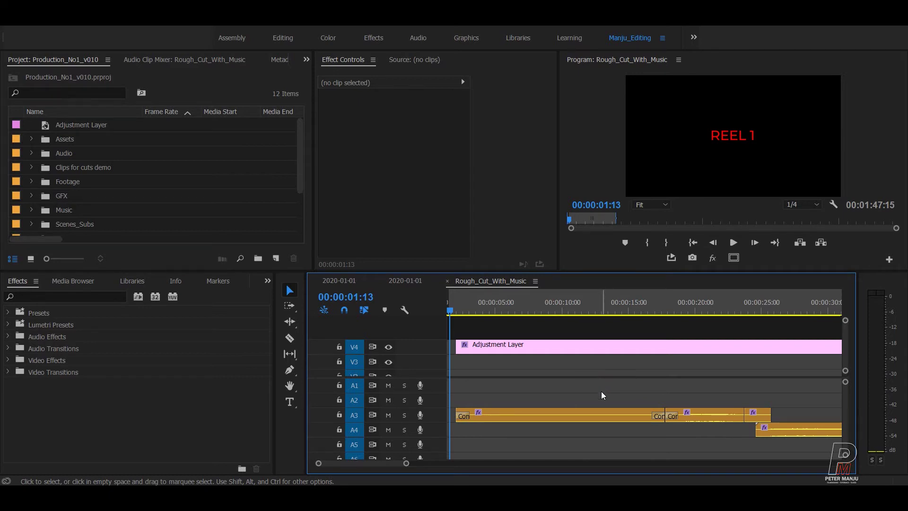
{"action": "key", "text": "grave"}
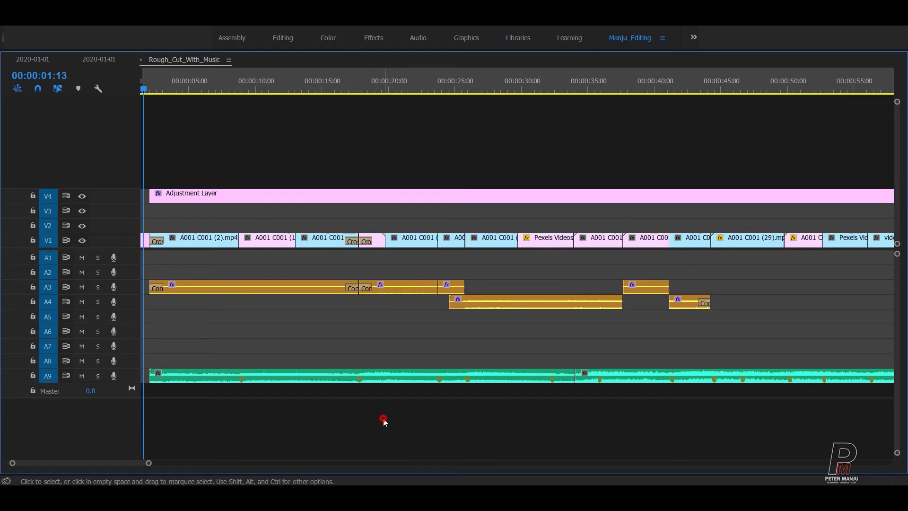
{"action": "key", "text": "equal"}
{"action": "key", "text": "equal"}
{"action": "key", "text": "equal"}
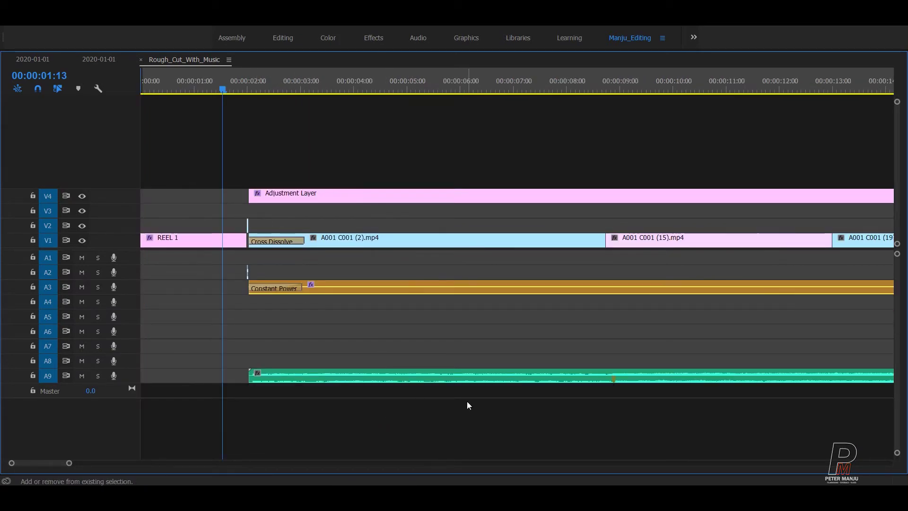
{"action": "key", "text": "equal"}
{"action": "key", "text": "equal"}
{"action": "key", "text": "equal"}
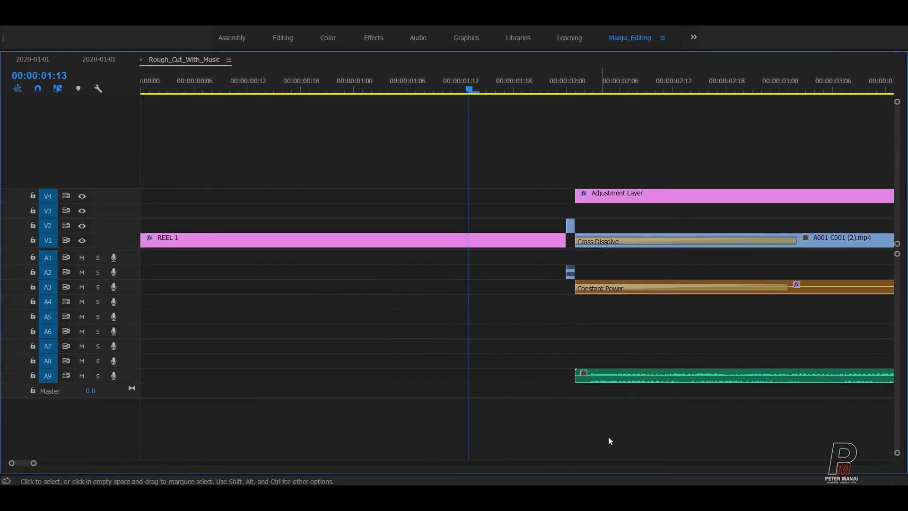
{"action": "key", "text": "Down"}
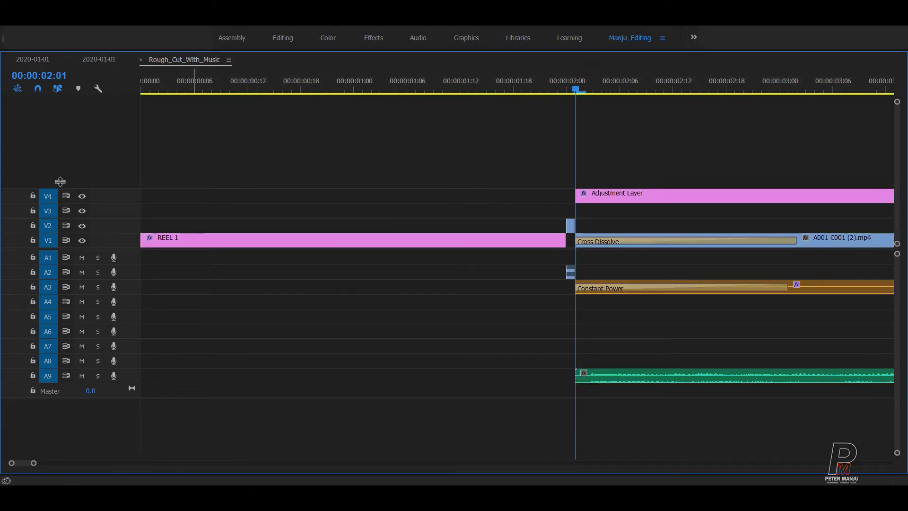
Step: Drag all clips after REEL 1 later with Track Select Forward, then restore the layout
{"action": "key", "text": "a"}
{"action": "left_click", "coordinate": [597, 201]}
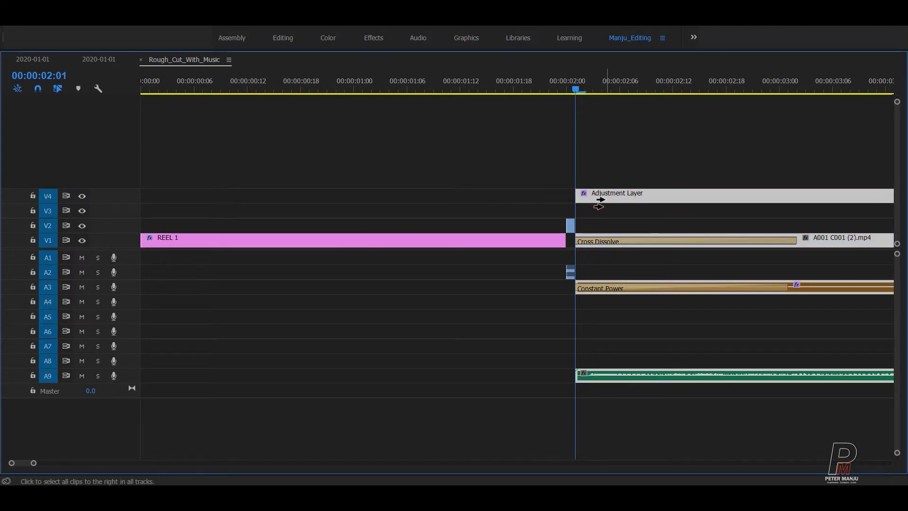
{"action": "key", "text": "minus"}
{"action": "key", "text": "minus"}
{"action": "left_click_drag", "start_coordinate": [274, 196], "coordinate": [597, 379]}
{"action": "key", "text": "minus"}
{"action": "key", "text": "equal"}
{"action": "key", "text": "equal"}
{"action": "key", "text": "equal"}
{"action": "key", "text": "minus"}
{"action": "key", "text": "minus"}
{"action": "key", "text": "equal"}
{"action": "key", "text": "equal"}
{"action": "key", "text": "equal"}
{"action": "key", "text": "grave"}
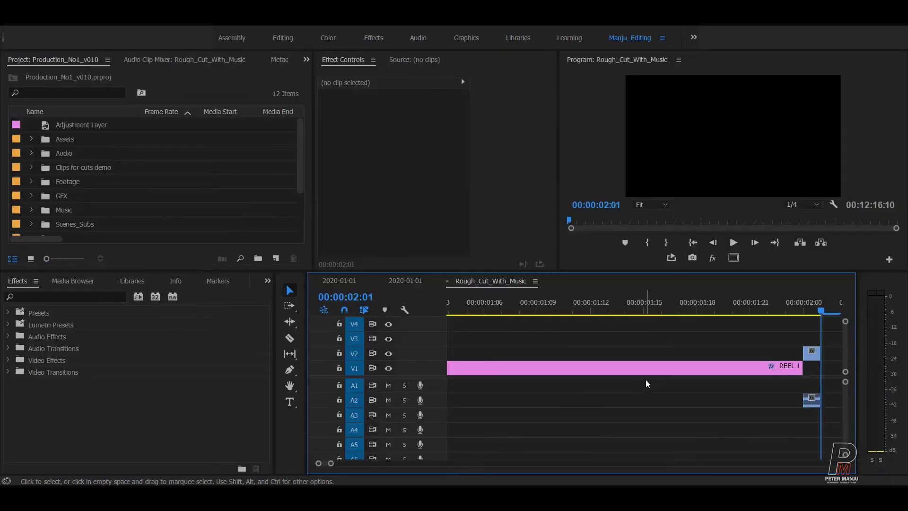
{"action": "scroll", "coordinate": [648, 383], "scroll_direction": "down", "scroll_amount": 5}
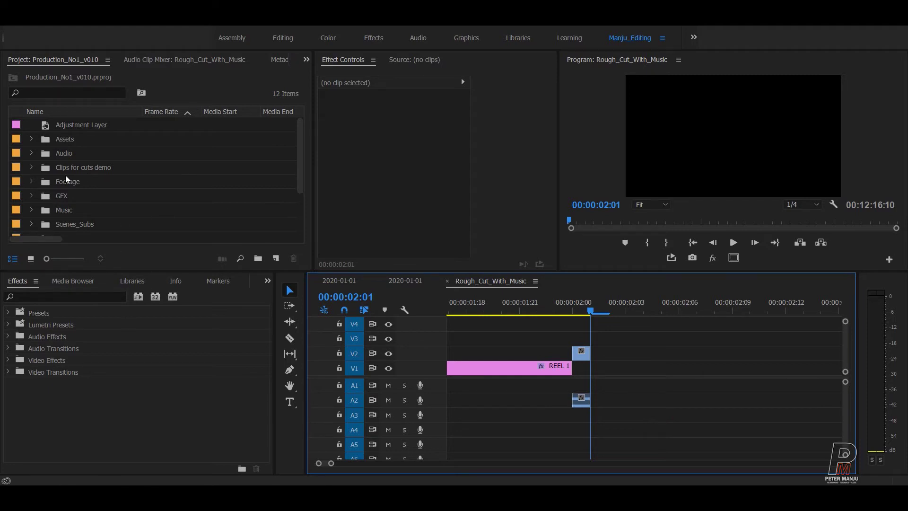
{"action": "scroll", "coordinate": [158, 189], "scroll_direction": "down", "scroll_amount": 1}
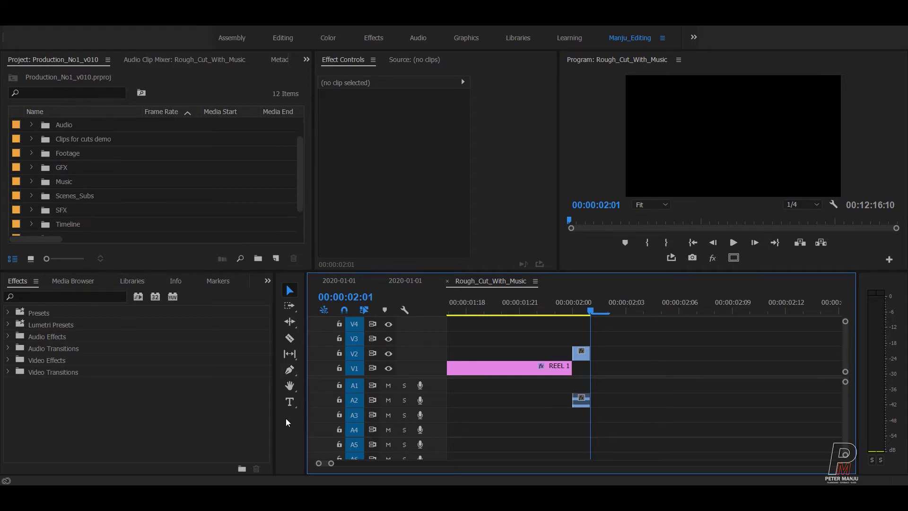
Step: Add a CERTIFICATE text title in the gap after REEL 1 and open the Graphics workspace
{"action": "left_click", "coordinate": [290, 401]}
{"action": "left_click", "coordinate": [686, 135]}
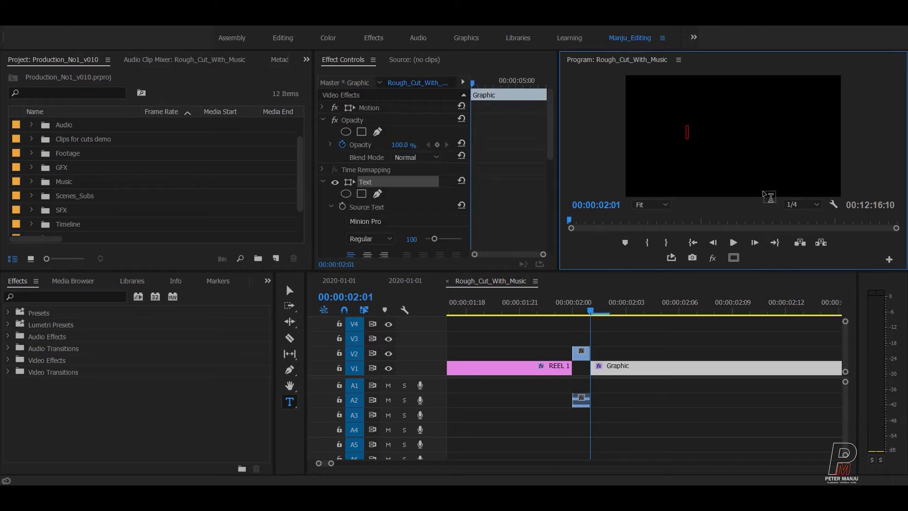
{"action": "type", "text": "CERTIFICATE"}
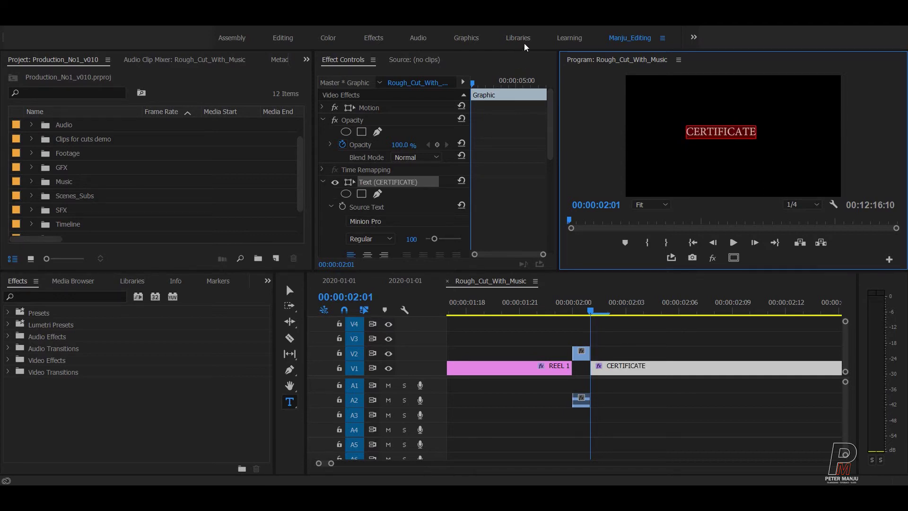
{"action": "left_click", "coordinate": [466, 42]}
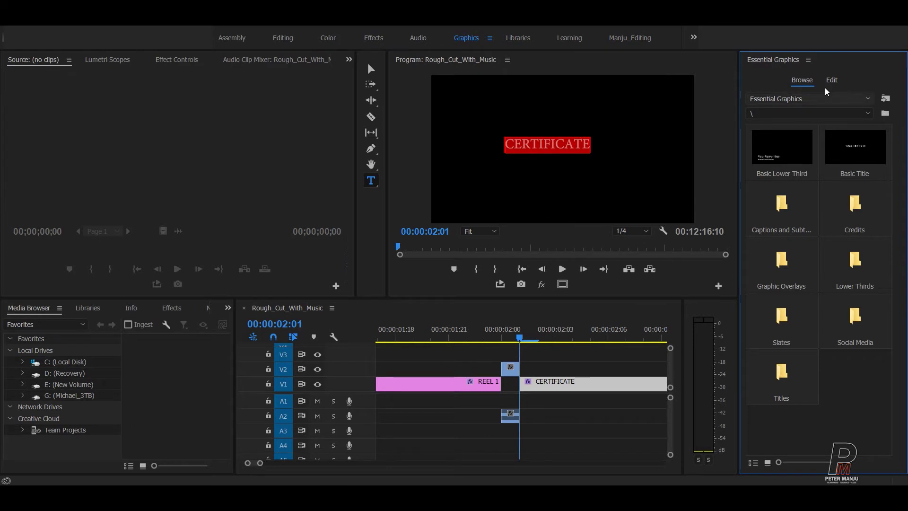
Step: Centre the CERTIFICATE title vertically and horizontally in the frame
{"action": "left_click", "coordinate": [830, 80]}
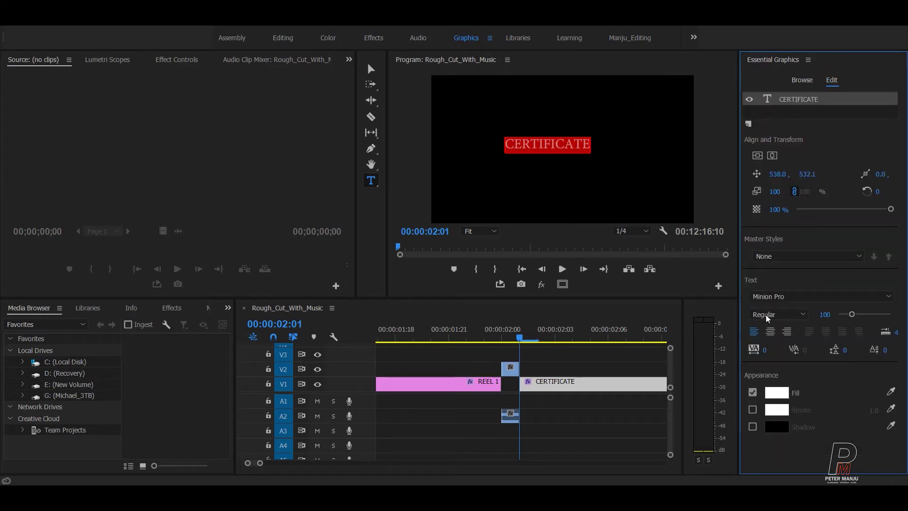
{"action": "left_click", "coordinate": [757, 155]}
{"action": "left_click", "coordinate": [772, 155]}
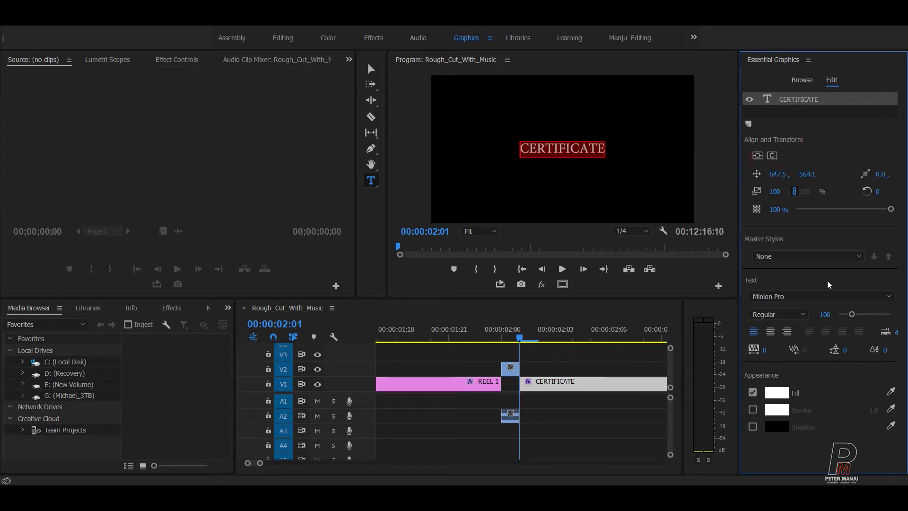
Step: Set the title font to Montserrat, re-centre it, and return to Manju_Editing
{"action": "left_click", "coordinate": [839, 299]}
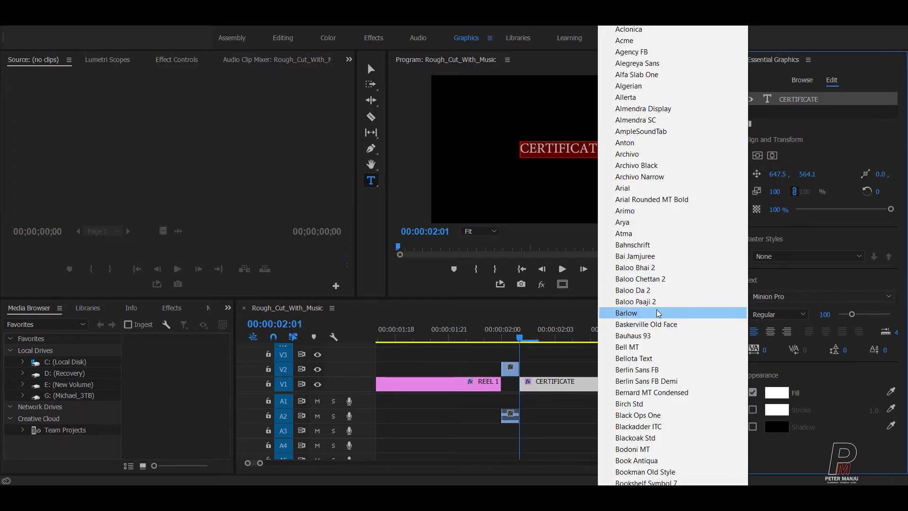
{"action": "scroll", "coordinate": [672, 256], "scroll_direction": "down", "scroll_amount": 4}
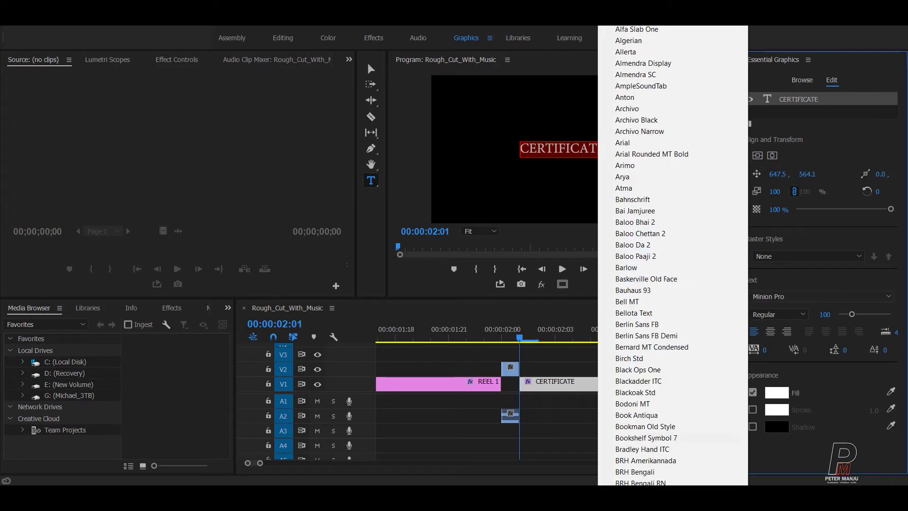
{"action": "scroll", "coordinate": [672, 255], "scroll_direction": "down", "scroll_amount": 7}
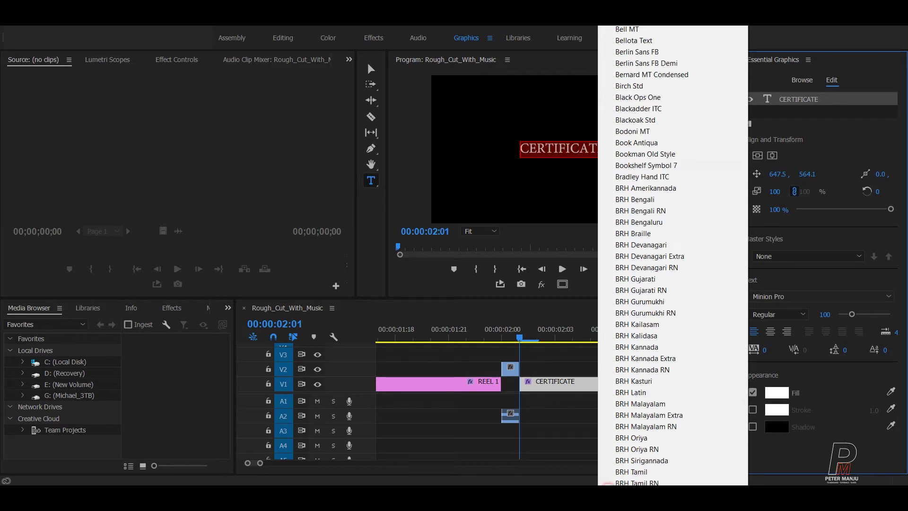
{"action": "scroll", "coordinate": [671, 255], "scroll_direction": "down", "scroll_amount": 15}
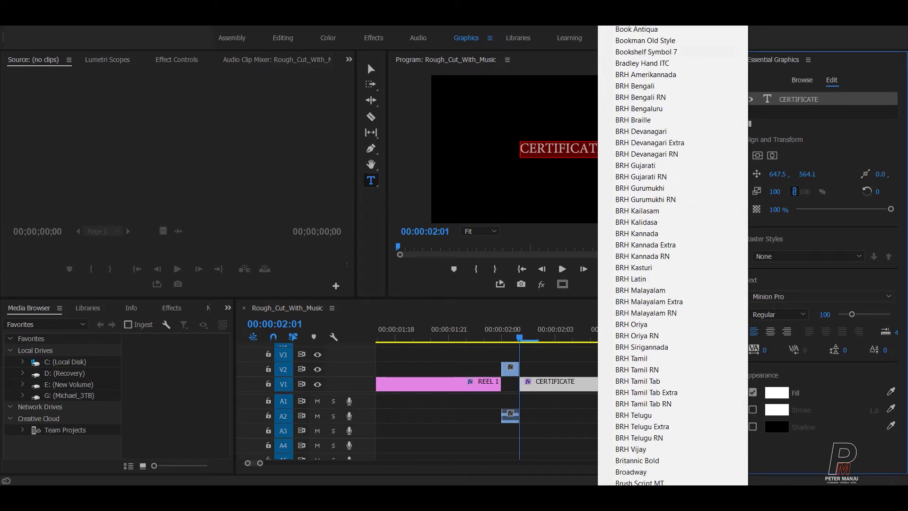
{"action": "scroll", "coordinate": [621, 34], "scroll_direction": "up", "scroll_amount": 3}
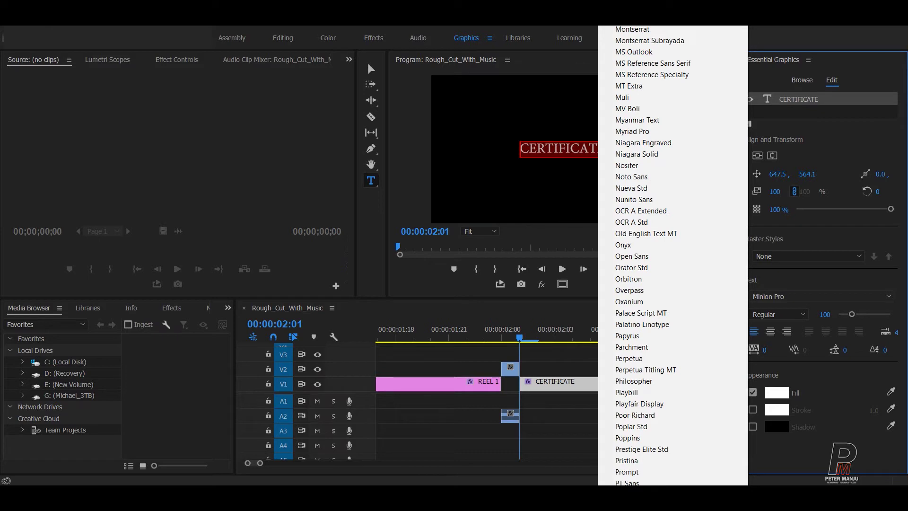
{"action": "left_click", "coordinate": [621, 31]}
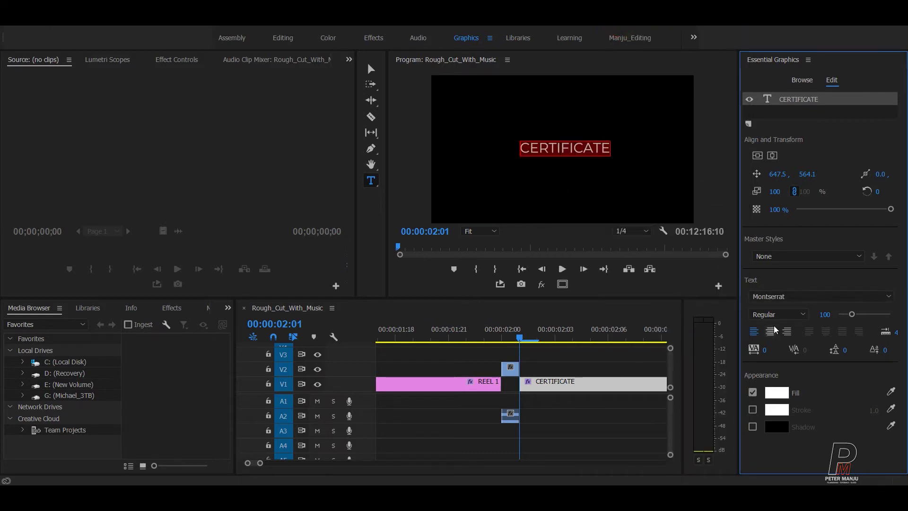
{"action": "left_click", "coordinate": [758, 156]}
{"action": "left_click", "coordinate": [772, 155]}
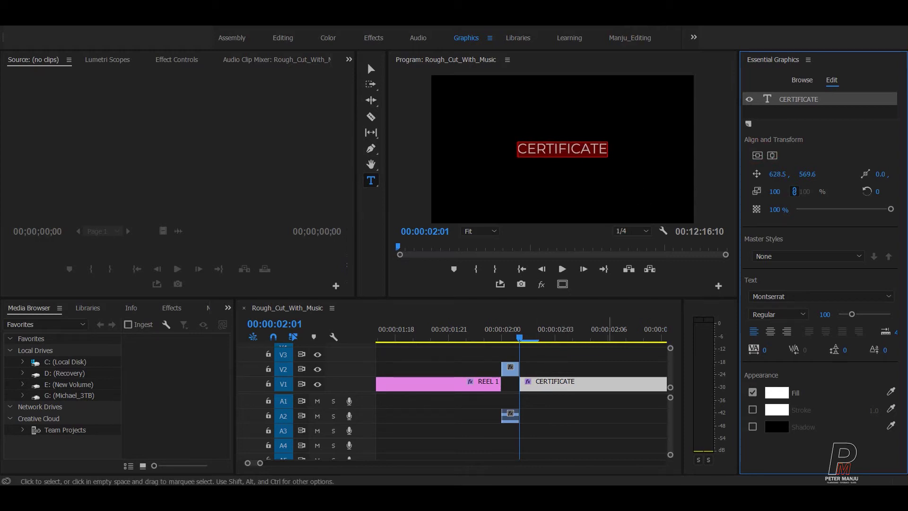
{"action": "left_click", "coordinate": [636, 39]}
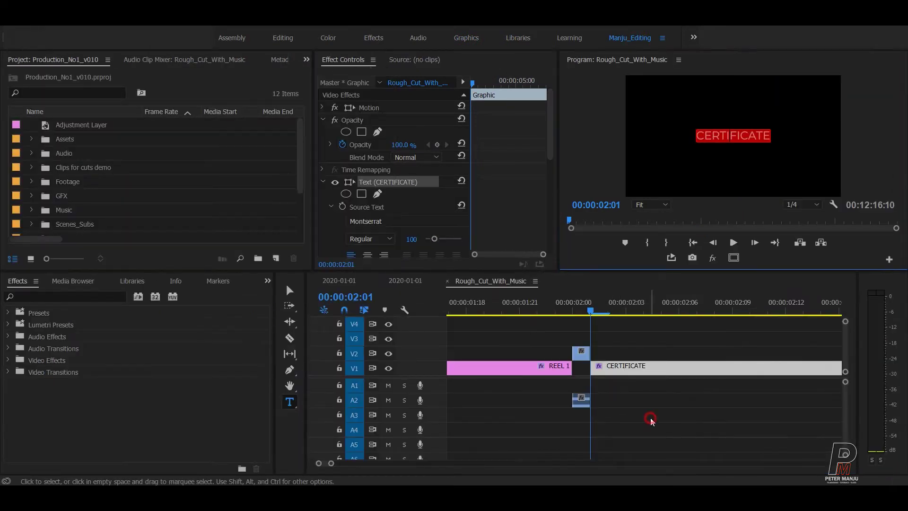
Step: Use out marks and the playhead to locate the end of the CERTIFICATE clip
{"action": "left_click", "coordinate": [650, 420]}
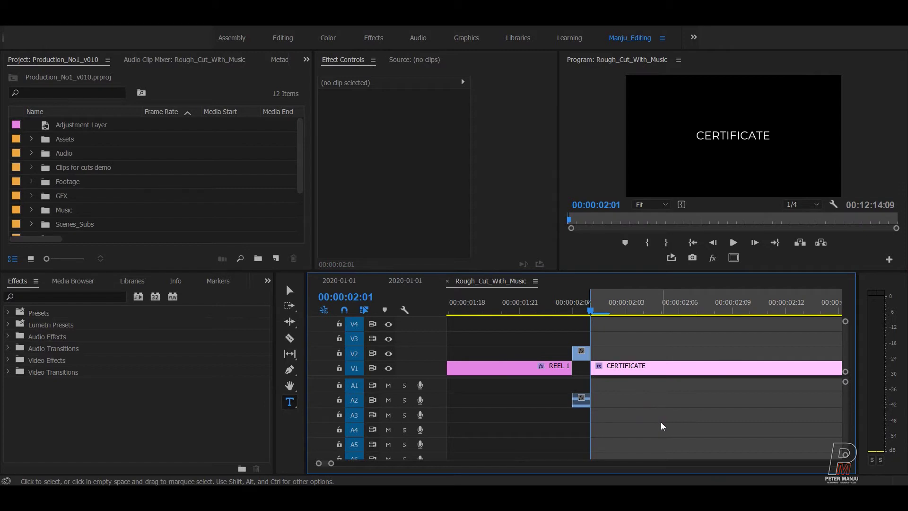
{"action": "key", "text": "minus"}
{"action": "key", "text": "minus"}
{"action": "left_click_drag", "start_coordinate": [695, 308], "coordinate": [725, 307]}
{"action": "key", "text": "o"}
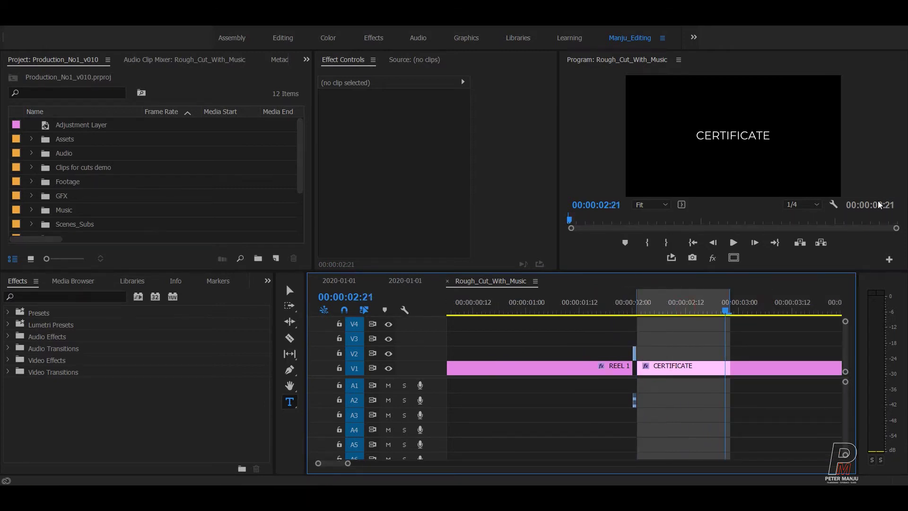
{"action": "key", "text": "minus"}
{"action": "scroll", "coordinate": [578, 320], "scroll_direction": "down", "scroll_amount": 3}
{"action": "left_click", "coordinate": [570, 306]}
{"action": "left_click_drag", "start_coordinate": [608, 307], "coordinate": [617, 307]}
{"action": "key", "text": "o"}
{"action": "left_click", "coordinate": [682, 307]}
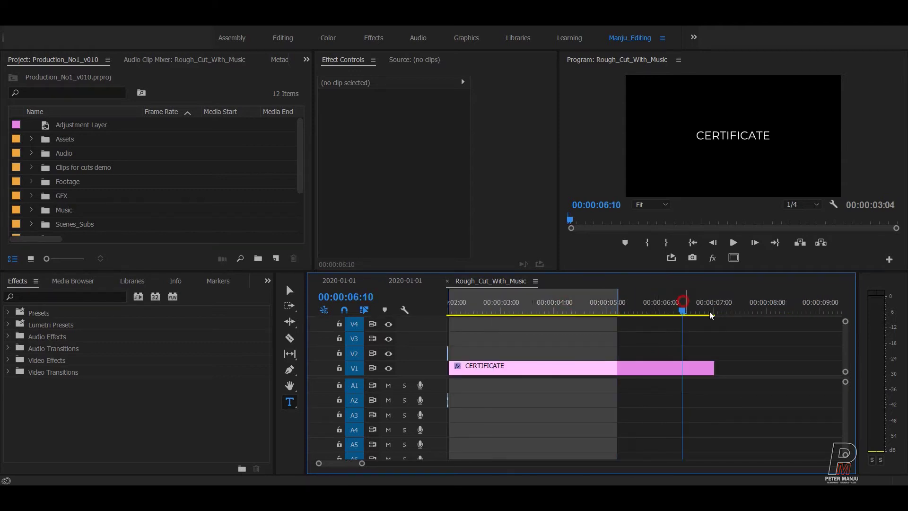
{"action": "key", "text": "o"}
{"action": "left_click", "coordinate": [715, 311]}
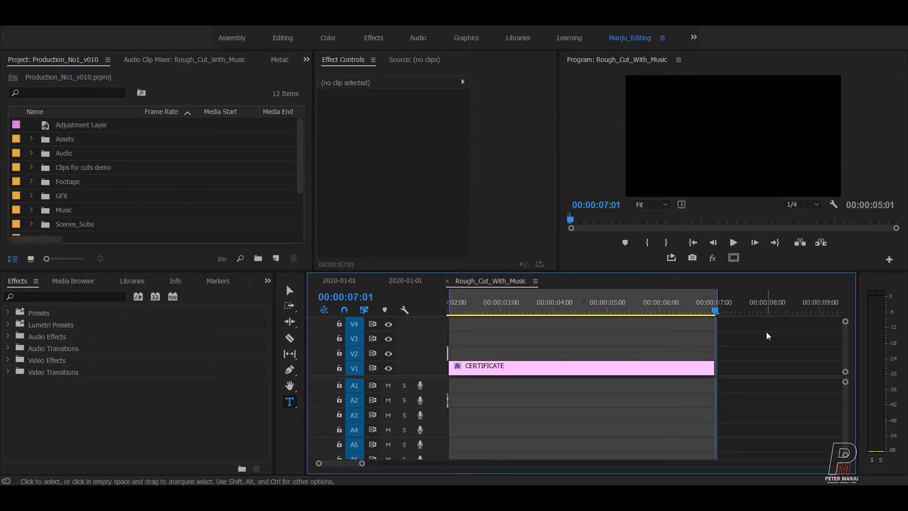
{"action": "key", "text": "Left"}
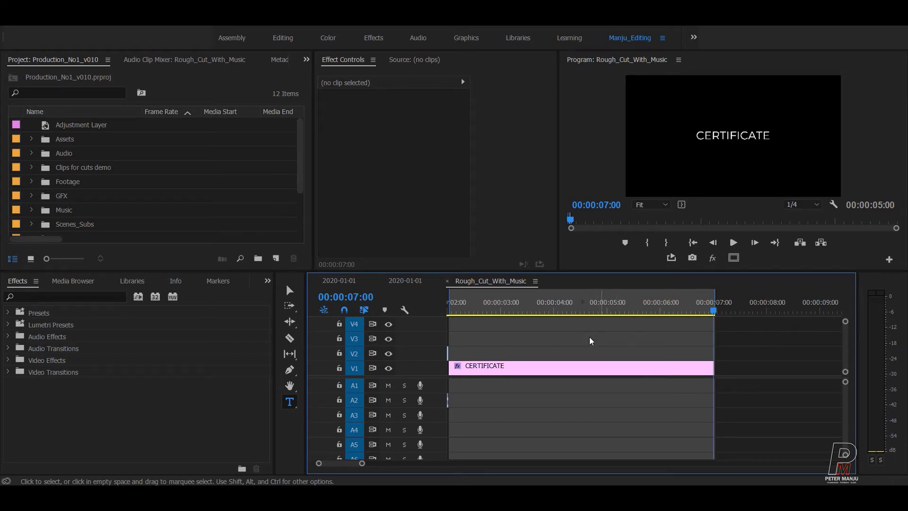
{"action": "key", "text": "minus"}
{"action": "key", "text": "equal"}
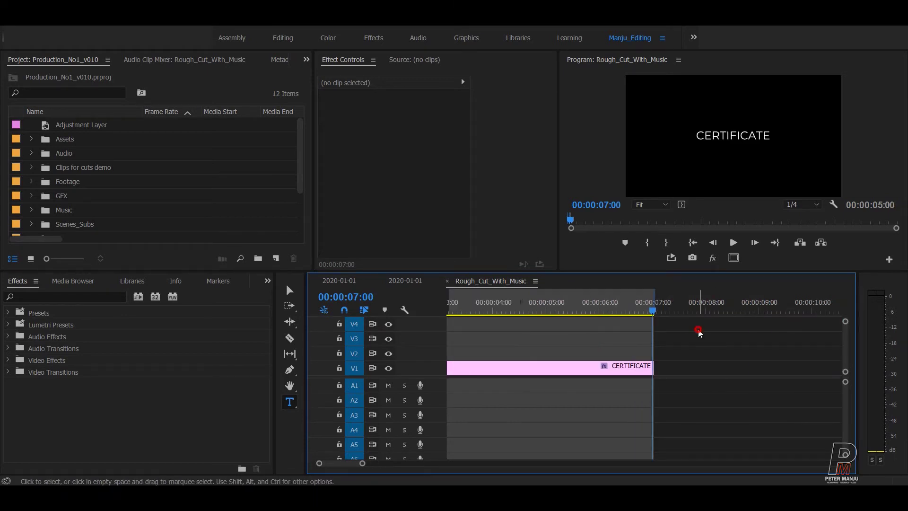
Step: Copy the CERTIFICATE clip and paste a duplicate right after the original on V1
{"action": "left_click", "coordinate": [598, 369]}
{"action": "left_click", "coordinate": [724, 349]}
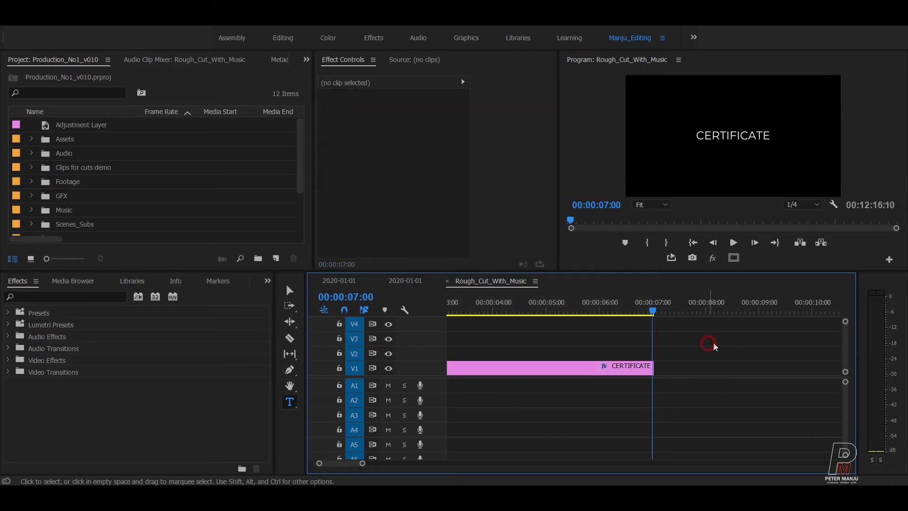
{"action": "key", "text": "Right"}
{"action": "key", "text": "backslash"}
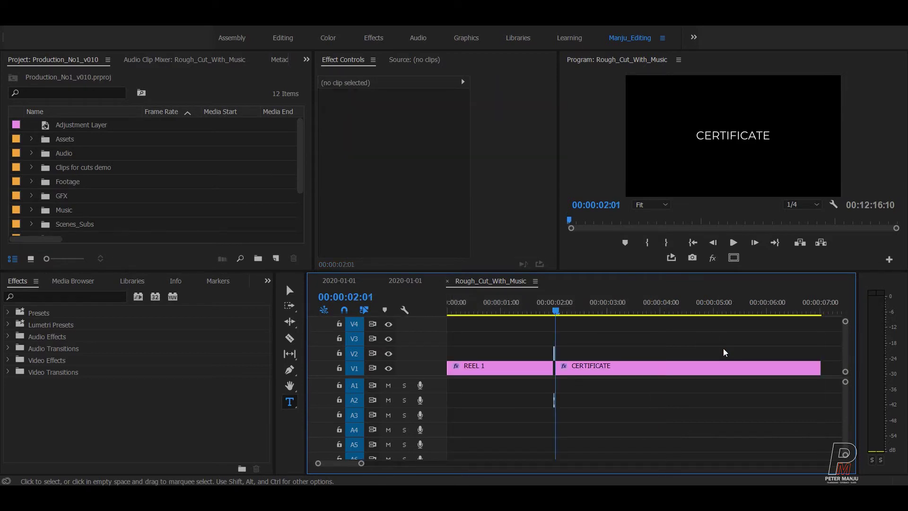
{"action": "left_click", "coordinate": [724, 350]}
{"action": "key", "text": "ctrl+v"}
{"action": "scroll", "coordinate": [711, 377], "scroll_direction": "down", "scroll_amount": 4}
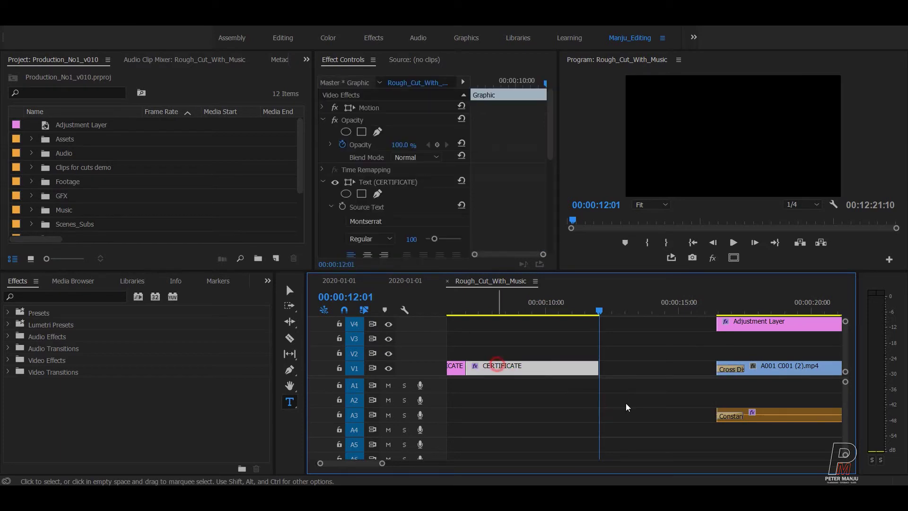
Step: Move the title copy up to V2 and retype its text as ARTIST NAME 1
{"action": "left_click_drag", "start_coordinate": [499, 368], "coordinate": [499, 353]}
{"action": "left_click_drag", "start_coordinate": [559, 313], "coordinate": [486, 313]}
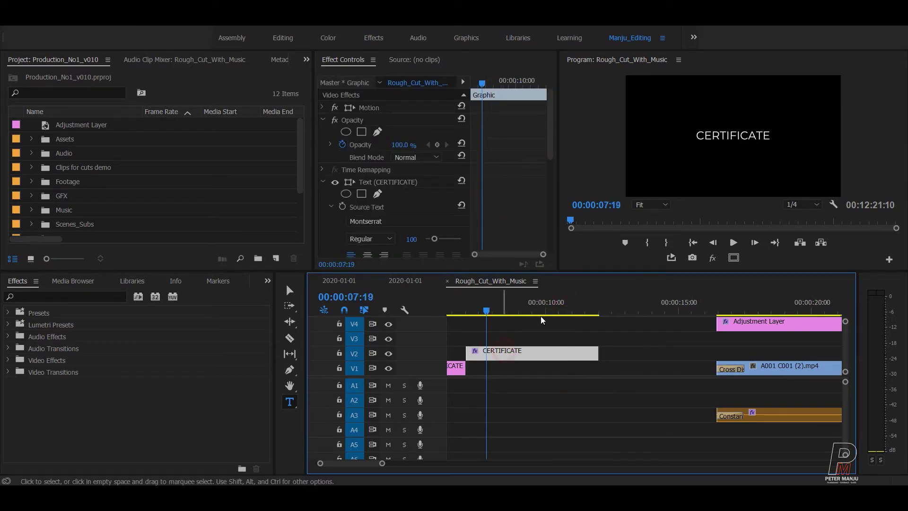
{"action": "double_click", "coordinate": [710, 140]}
{"action": "type", "text": "ARTIS"}
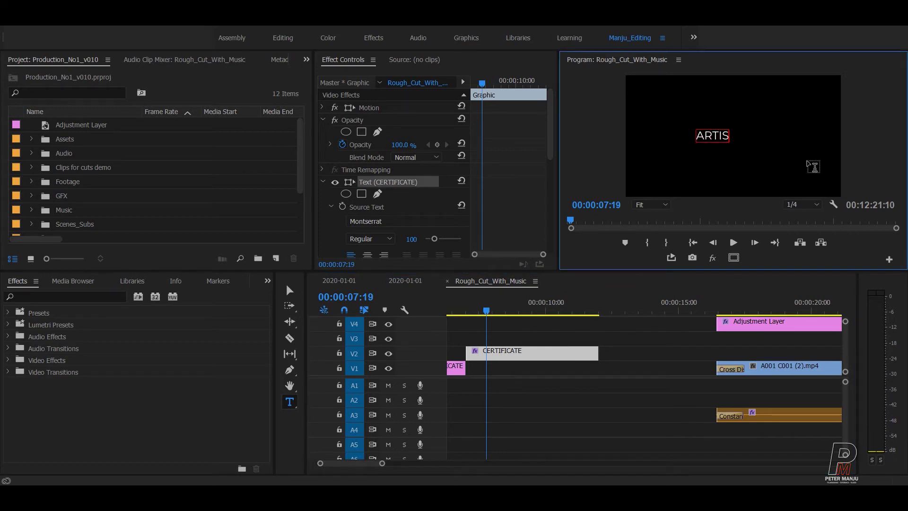
{"action": "type", "text": "T NAME 1"}
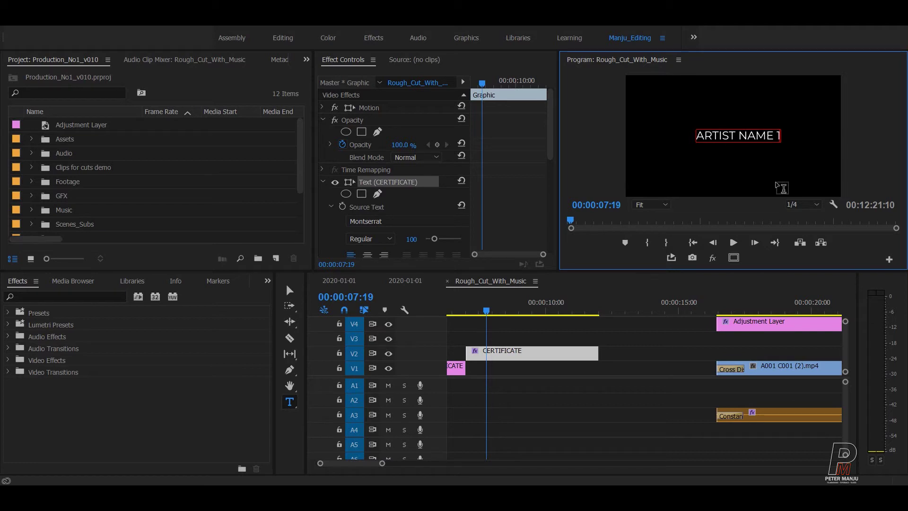
Step: Add a second line with the director's name and select all the title text
{"action": "key", "text": "Return"}
{"action": "type", "text": "XY"}
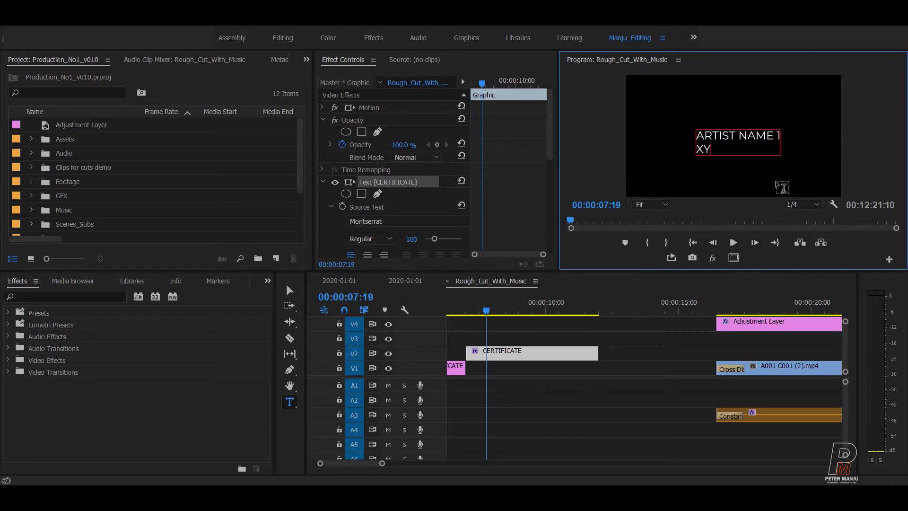
{"action": "key", "text": "BackSpace"}
{"action": "key", "text": "BackSpace"}
{"action": "key", "text": "BackSpace"}
{"action": "key", "text": "BackSpace"}
{"action": "key", "text": "Return"}
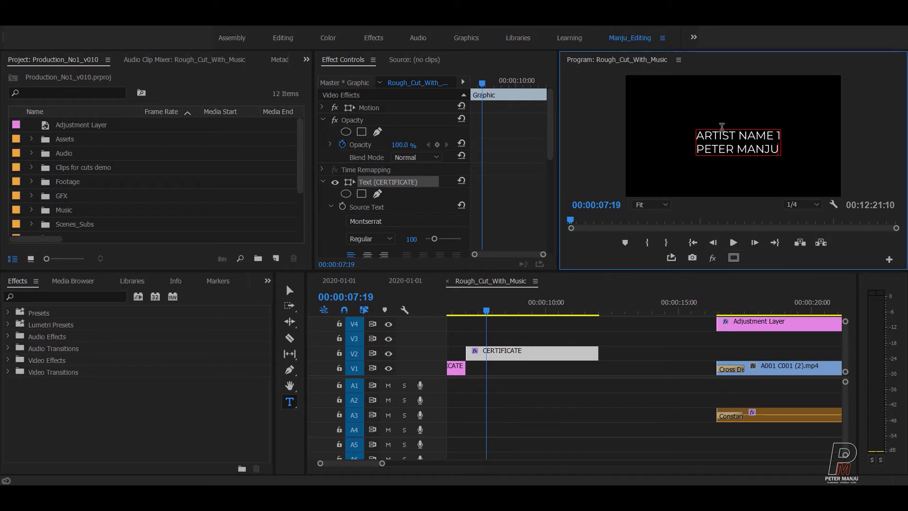
{"action": "key", "text": "ctrl+a"}
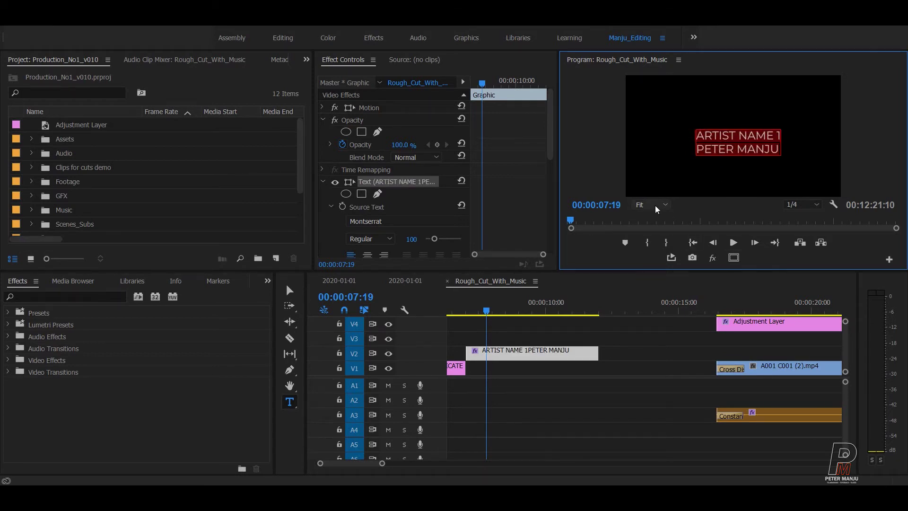
{"action": "left_click", "coordinate": [466, 38]}
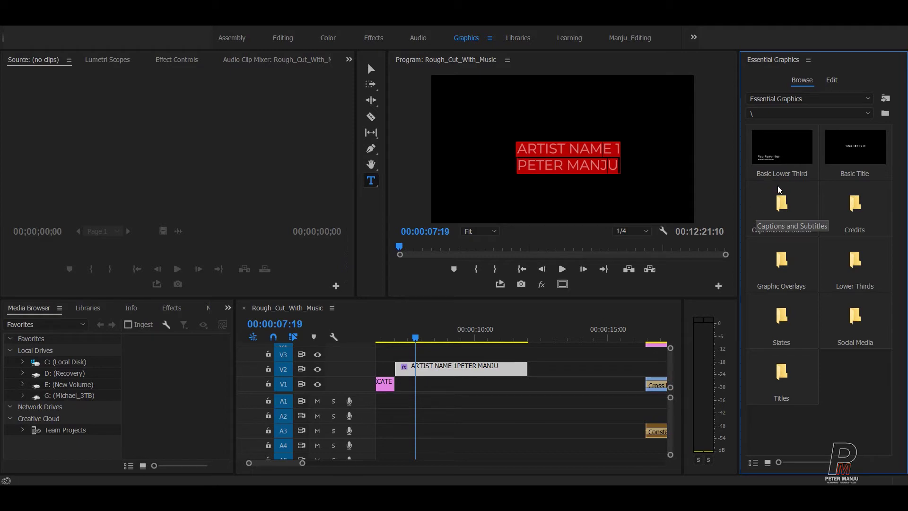
Step: Centre the title in the frame and select its first line, ARTIST NAME 1
{"action": "left_click", "coordinate": [832, 81]}
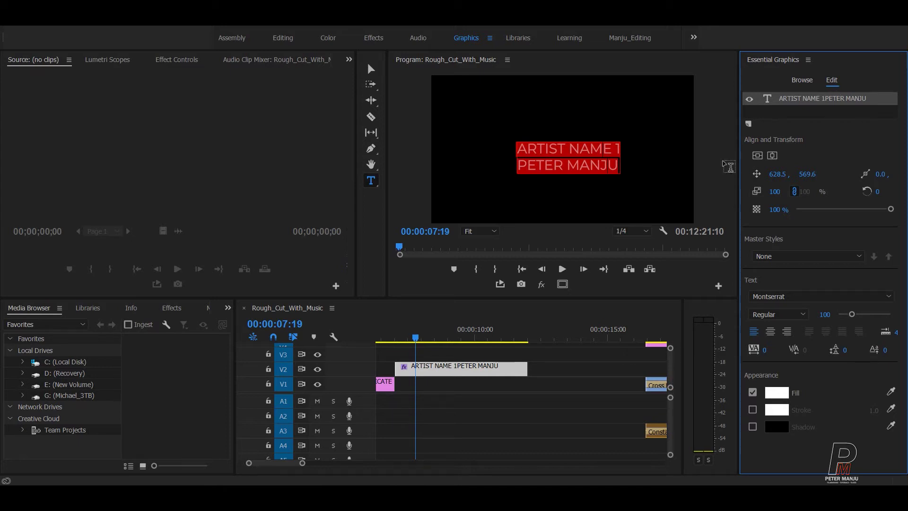
{"action": "left_click", "coordinate": [771, 155]}
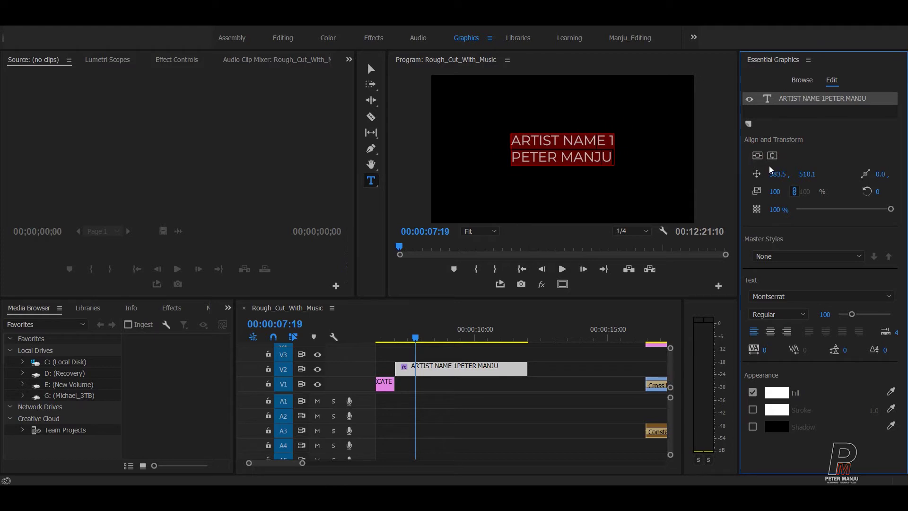
{"action": "left_click", "coordinate": [561, 141]}
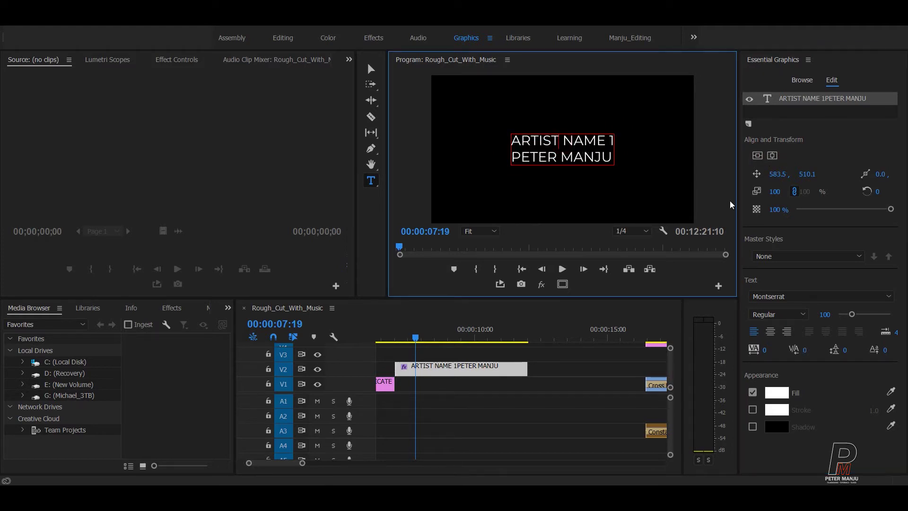
{"action": "key", "text": "shift+Right"}
{"action": "key", "text": "shift+Right"}
{"action": "key", "text": "shift+Right"}
{"action": "key", "text": "shift+Right"}
{"action": "key", "text": "shift+Right"}
{"action": "key", "text": "shift+Right"}
{"action": "key", "text": "shift+Right"}
{"action": "key", "text": "shift+Right"}
{"action": "key", "text": "shift+Right"}
{"action": "key", "text": "shift+Right"}
{"action": "key", "text": "shift+Right"}
{"action": "key", "text": "shift+Right"}
{"action": "key", "text": "shift+Right"}
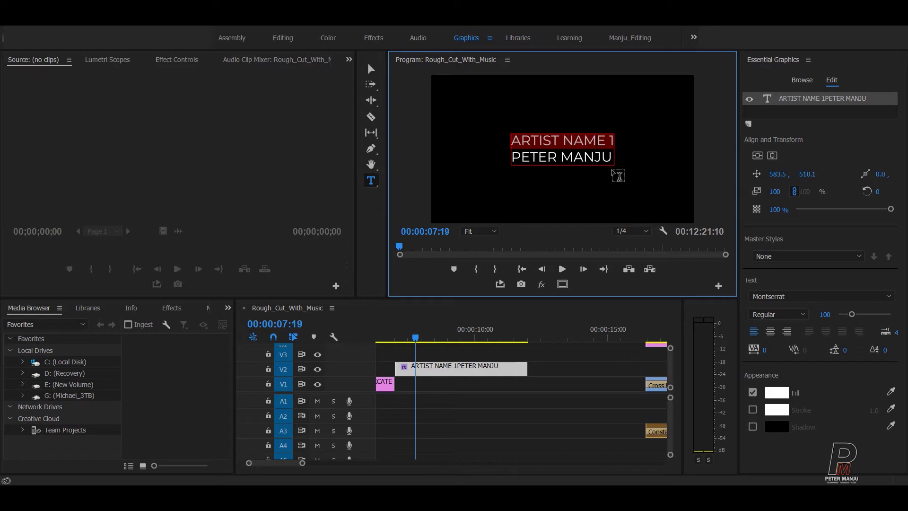
Step: Replace the first line with DIRECTOR and select both title lines
{"action": "type", "text": "dIRECTOR"}
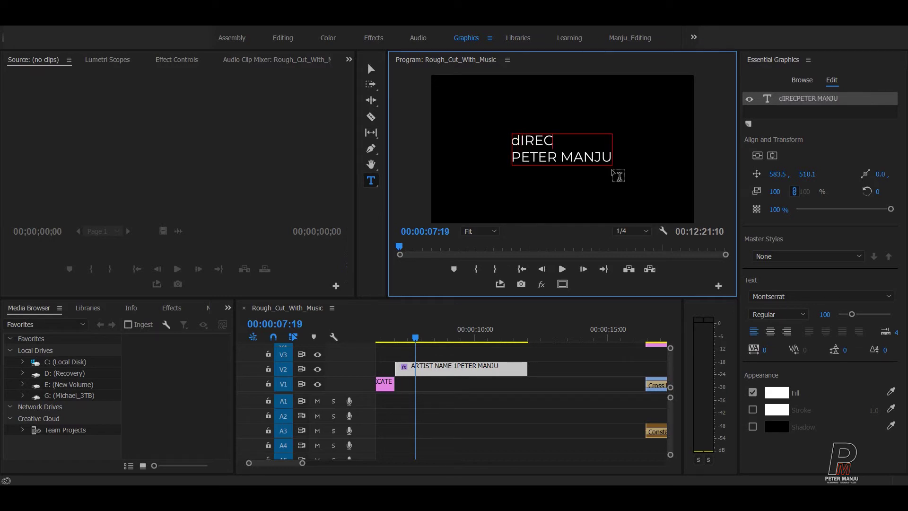
{"action": "key", "text": "BackSpace"}
{"action": "key", "text": "BackSpace"}
{"action": "key", "text": "BackSpace"}
{"action": "key", "text": "BackSpace"}
{"action": "key", "text": "BackSpace"}
{"action": "key", "text": "BackSpace"}
{"action": "key", "text": "BackSpace"}
{"action": "key", "text": "BackSpace"}
{"action": "key", "text": "Delete"}
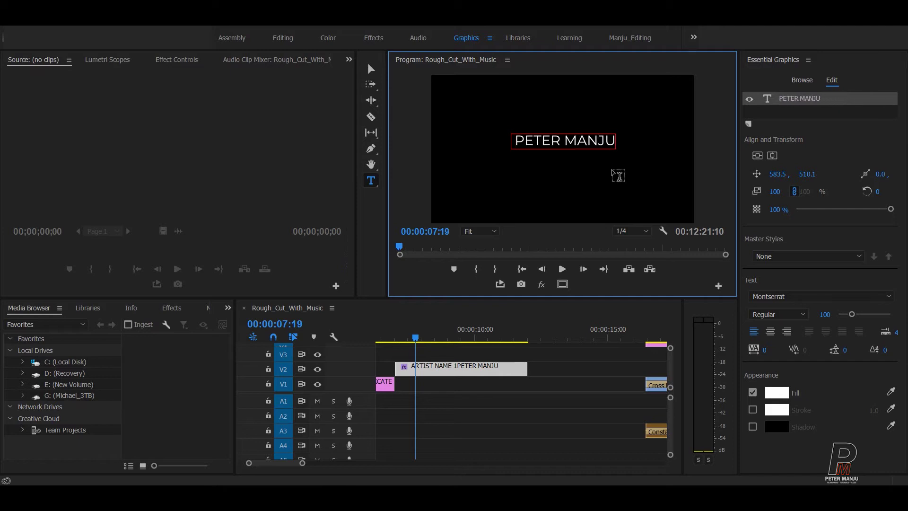
{"action": "key", "text": "Return"}
{"action": "key", "text": "Up"}
{"action": "type", "text": "DIRECTOR"}
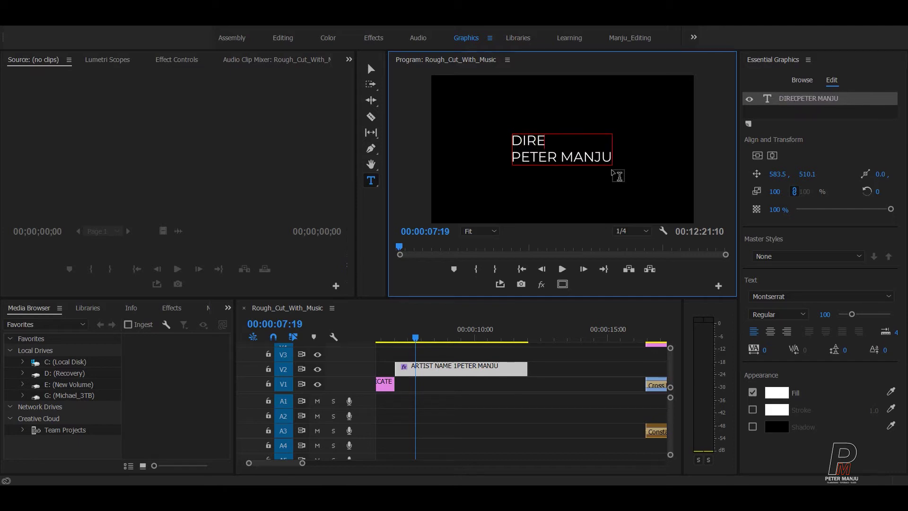
{"action": "key", "text": "shift+Left"}
{"action": "key", "text": "shift+Left"}
{"action": "key", "text": "shift+Left"}
{"action": "key", "text": "shift+Left"}
{"action": "key", "text": "shift+Left"}
{"action": "key", "text": "shift+Left"}
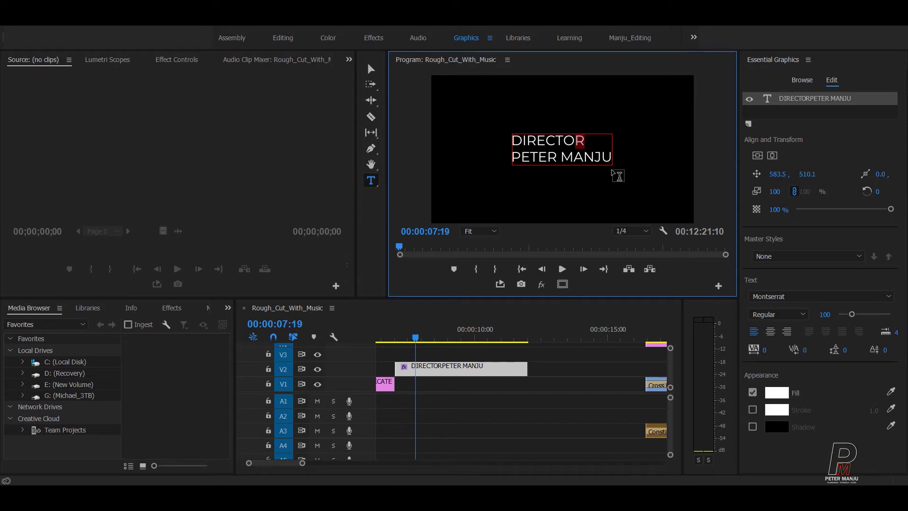
{"action": "key", "text": "shift+Left"}
{"action": "key", "text": "shift+Left"}
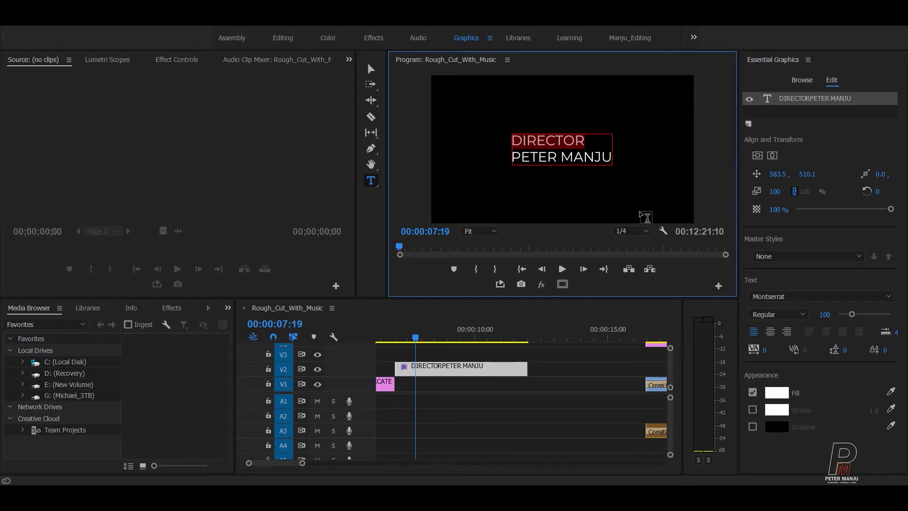
{"action": "key", "text": "ctrl+a"}
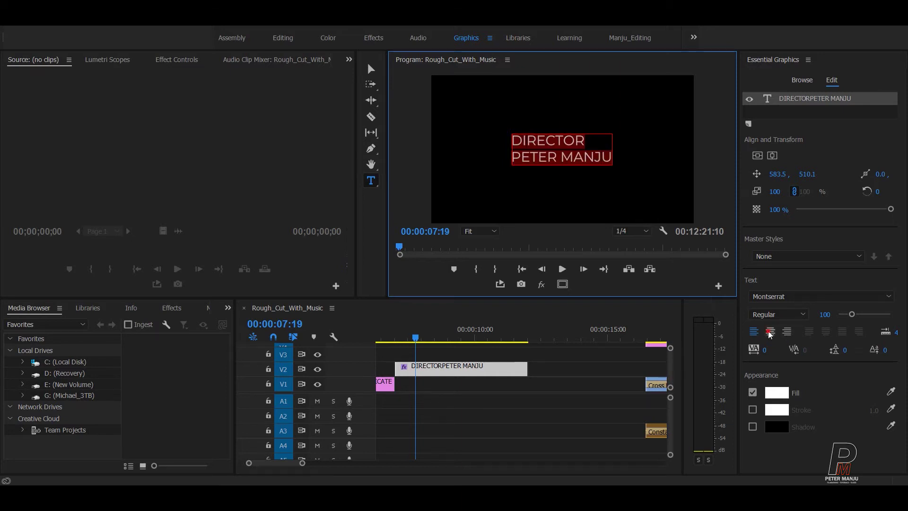
Step: Centre-align both lines and make DIRECTOR bold at font size 50
{"action": "left_click", "coordinate": [770, 332]}
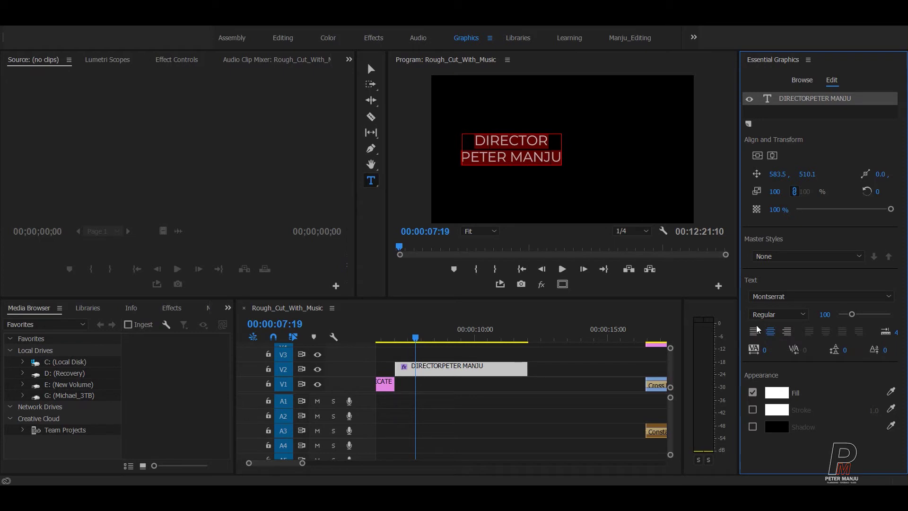
{"action": "left_click", "coordinate": [552, 150]}
{"action": "left_click_drag", "start_coordinate": [551, 150], "coordinate": [479, 140]}
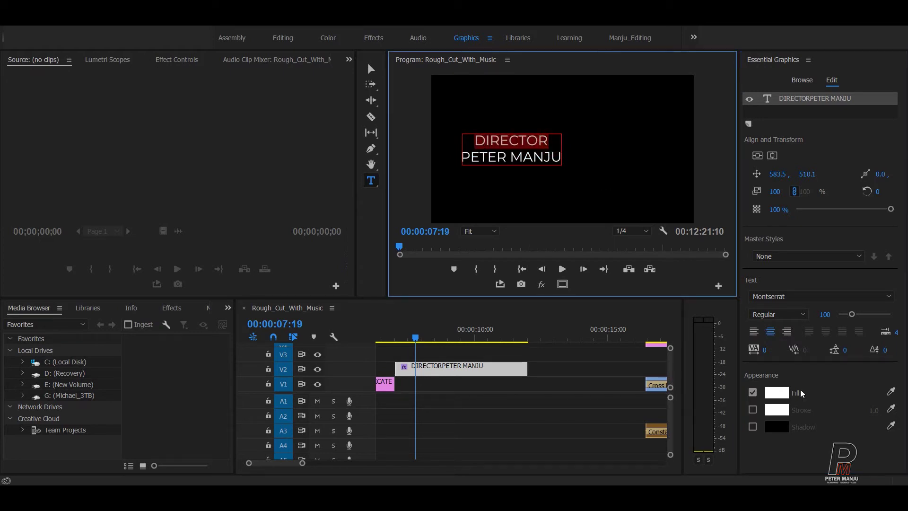
{"action": "left_click", "coordinate": [764, 320]}
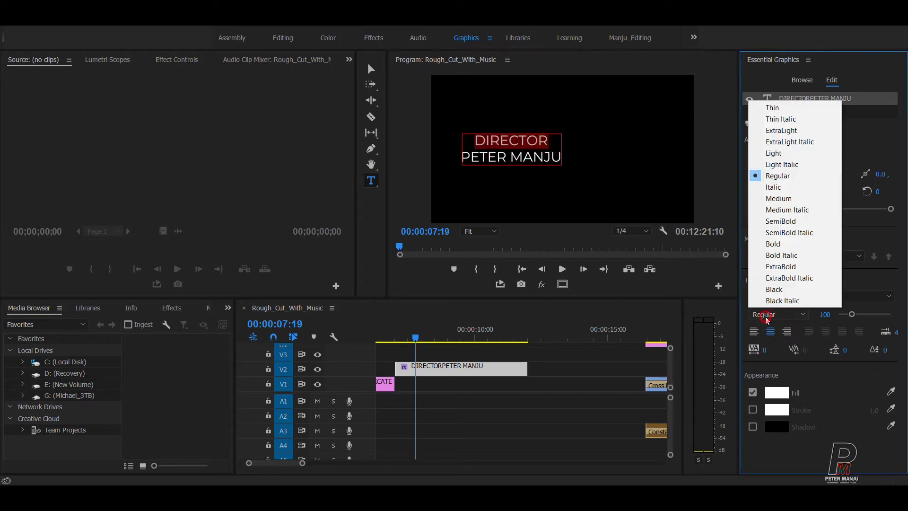
{"action": "left_click", "coordinate": [767, 244]}
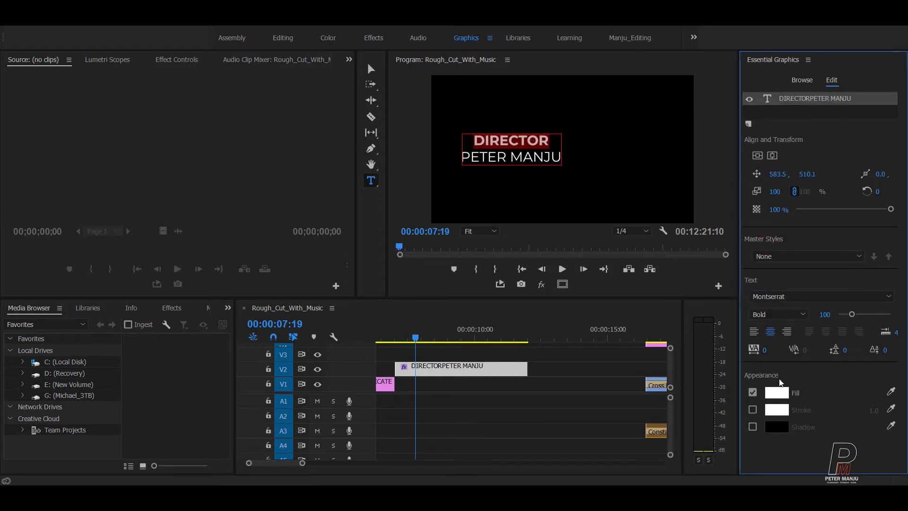
{"action": "left_click", "coordinate": [824, 314]}
{"action": "type", "text": "50"}
{"action": "key", "text": "Return"}
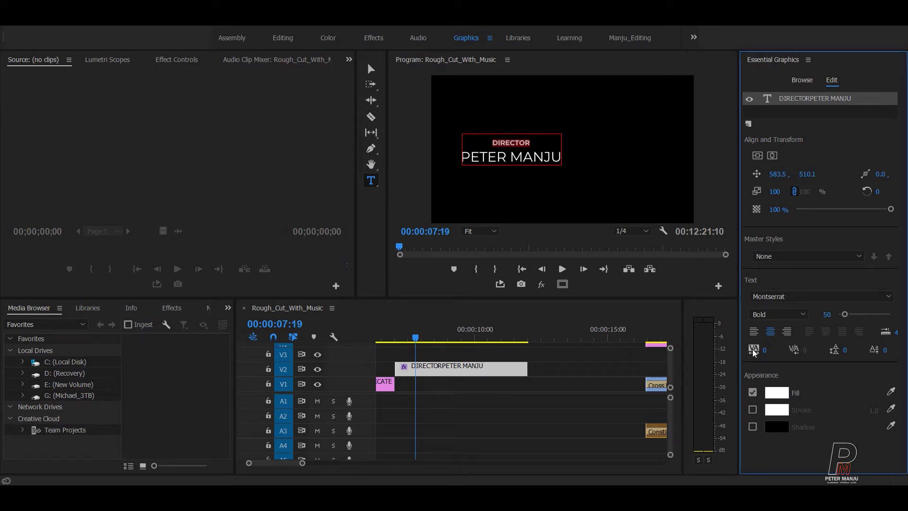
Step: Fill DIRECTOR yellow (FEFF00) and show the safe margin guides
{"action": "left_click", "coordinate": [780, 393]}
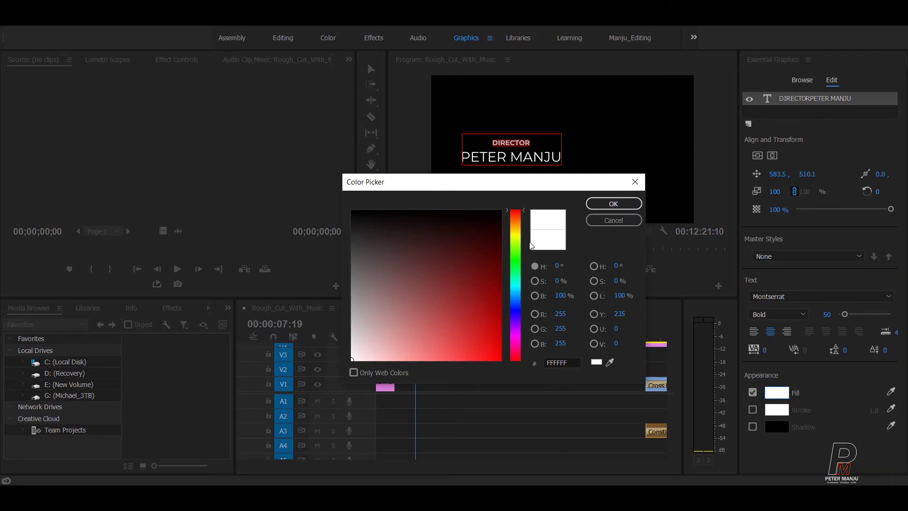
{"action": "left_click", "coordinate": [522, 219]}
{"action": "left_click", "coordinate": [561, 266]}
{"action": "type", "text": "60"}
{"action": "left_click_drag", "start_coordinate": [474, 324], "coordinate": [501, 361]}
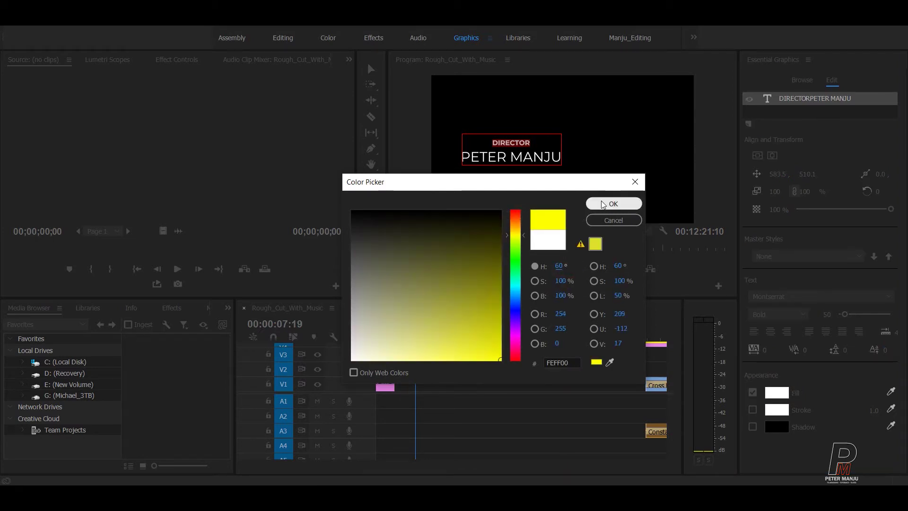
{"action": "left_click", "coordinate": [610, 204]}
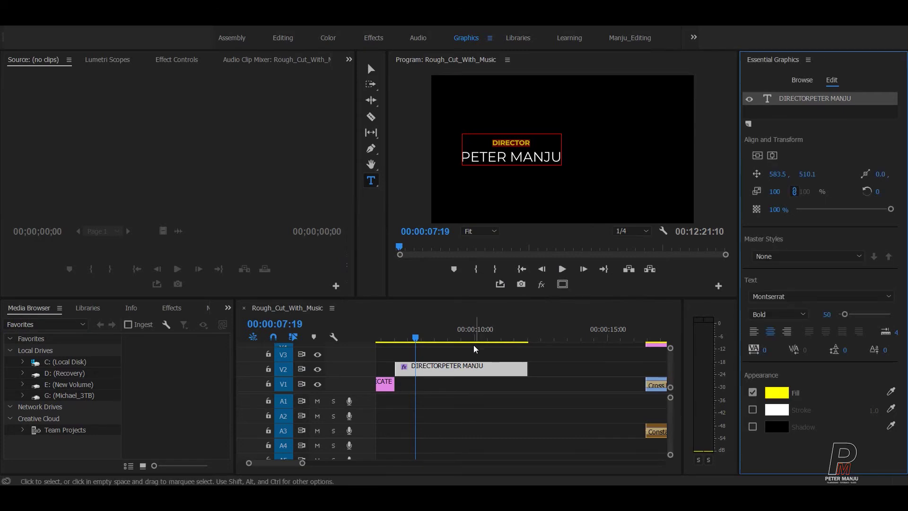
{"action": "left_click", "coordinate": [465, 346]}
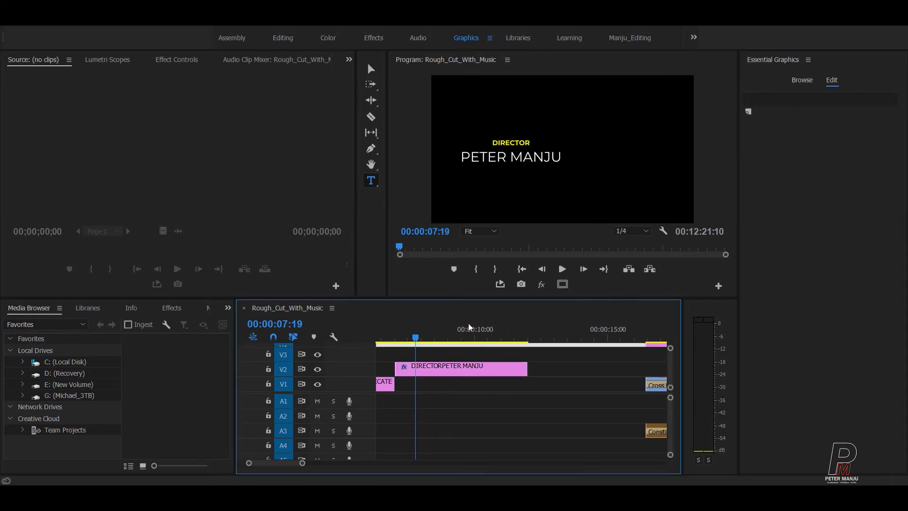
{"action": "left_click", "coordinate": [448, 368]}
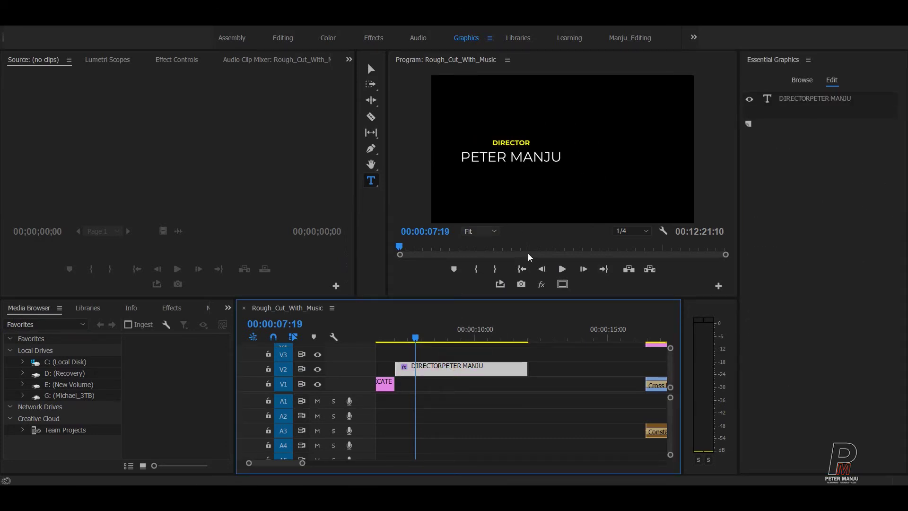
{"action": "left_click", "coordinate": [563, 285]}
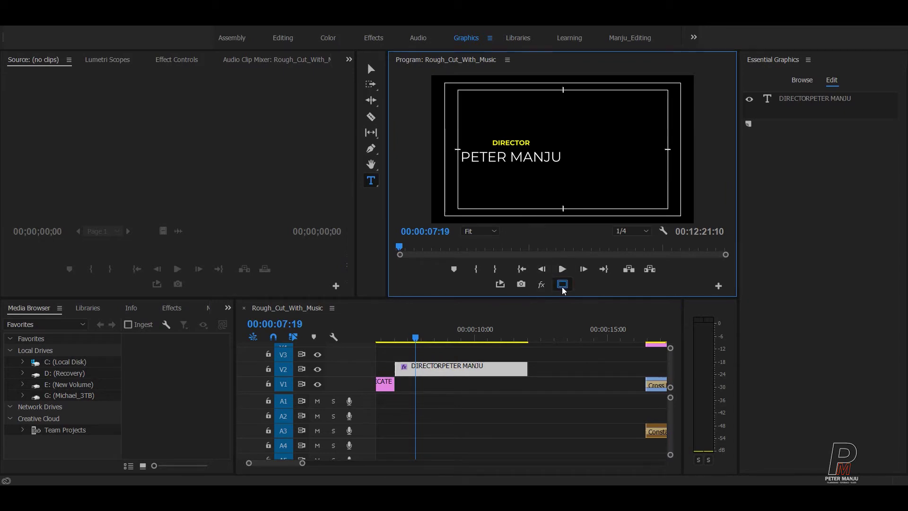
Step: Select the director's name line and fill it orange (FF7D00)
{"action": "left_click", "coordinate": [457, 369]}
{"action": "left_click", "coordinate": [810, 103]}
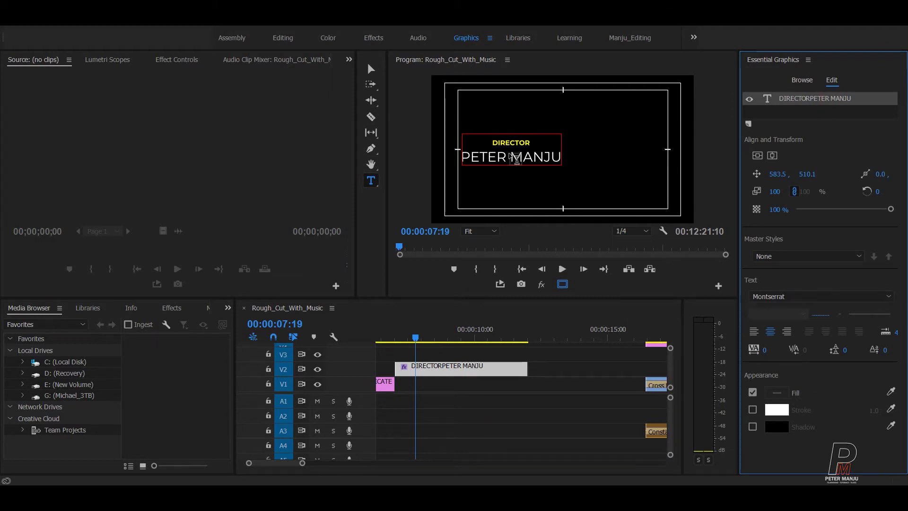
{"action": "left_click", "coordinate": [546, 165]}
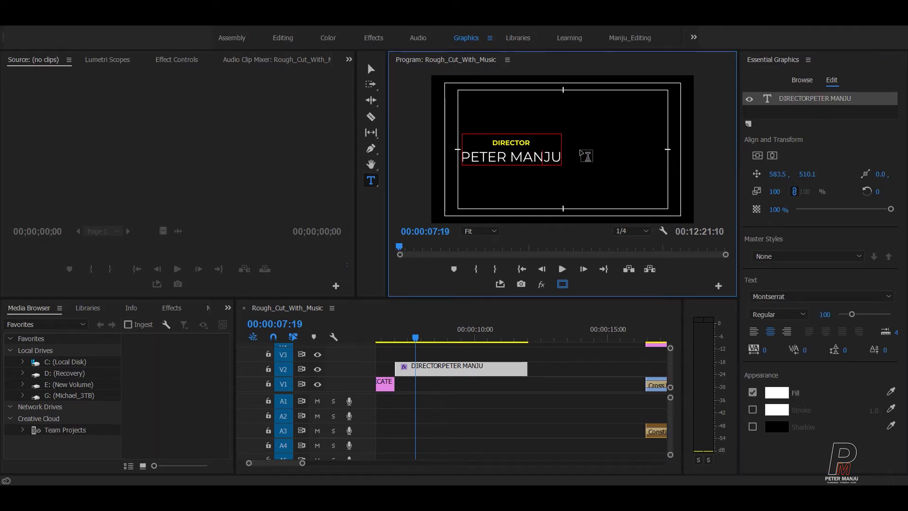
{"action": "key", "text": "shift+Left"}
{"action": "key", "text": "shift+Left"}
{"action": "key", "text": "shift+Left"}
{"action": "key", "text": "shift+Left"}
{"action": "key", "text": "shift+Left"}
{"action": "key", "text": "shift+Left"}
{"action": "key", "text": "shift+Left"}
{"action": "key", "text": "shift+Left"}
{"action": "key", "text": "shift+Left"}
{"action": "key", "text": "shift+Left"}
{"action": "key", "text": "shift+Left"}
{"action": "left_click", "coordinate": [776, 399]}
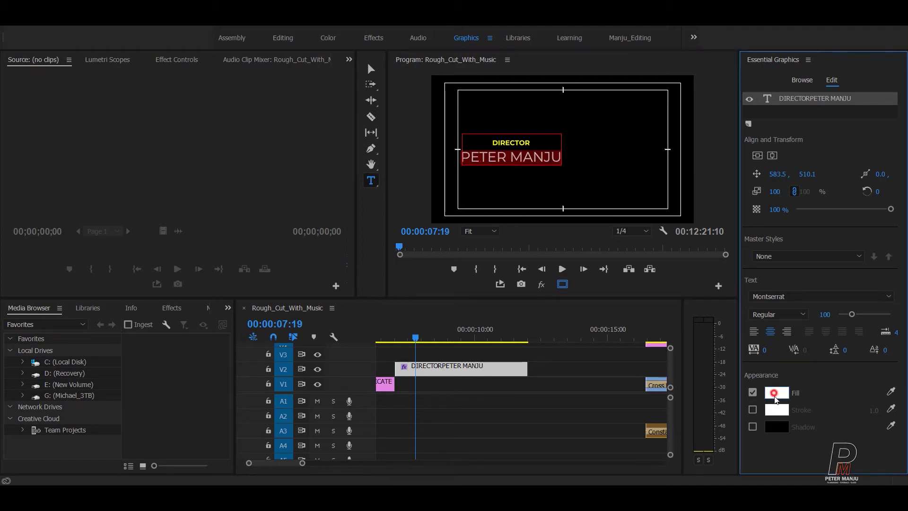
{"action": "left_click", "coordinate": [520, 215]}
{"action": "left_click_drag", "start_coordinate": [522, 222], "coordinate": [523, 222]}
{"action": "left_click_drag", "start_coordinate": [478, 343], "coordinate": [523, 381]}
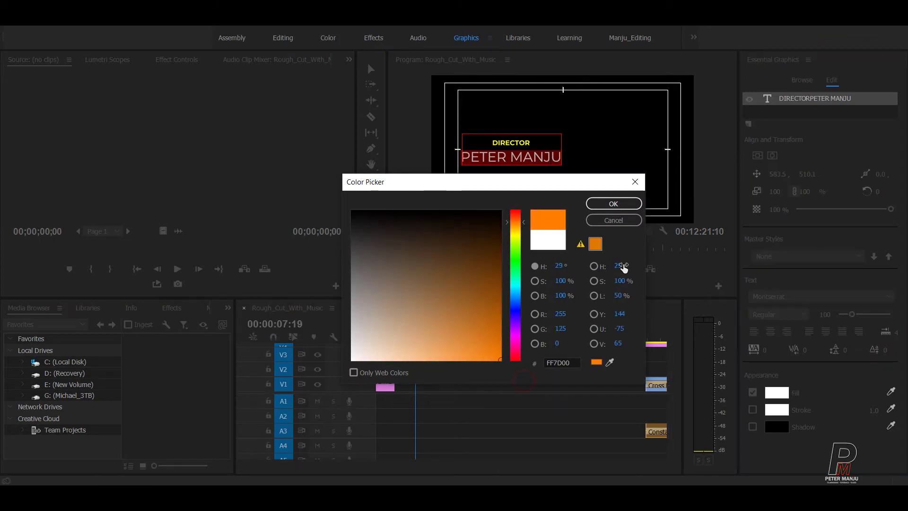
{"action": "left_click", "coordinate": [612, 204]}
{"action": "left_click", "coordinate": [547, 362]}
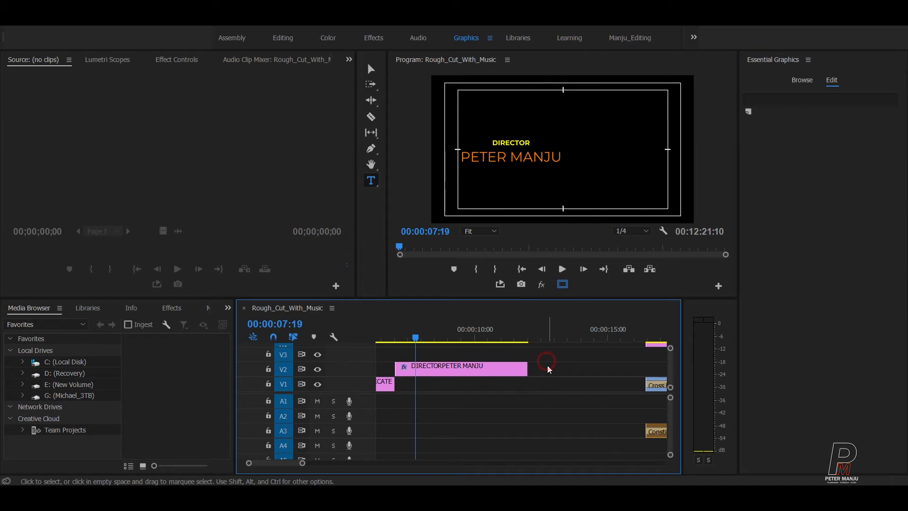
{"action": "left_click", "coordinate": [470, 370]}
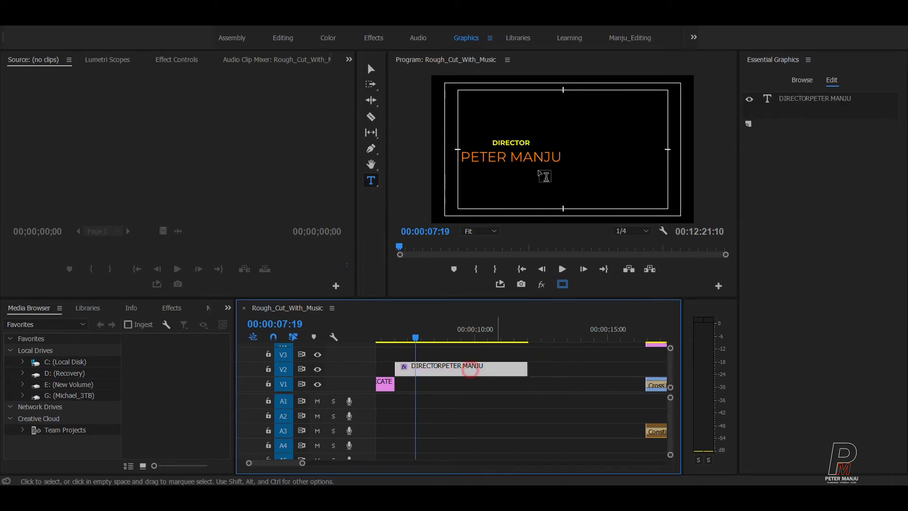
{"action": "left_click", "coordinate": [523, 157]}
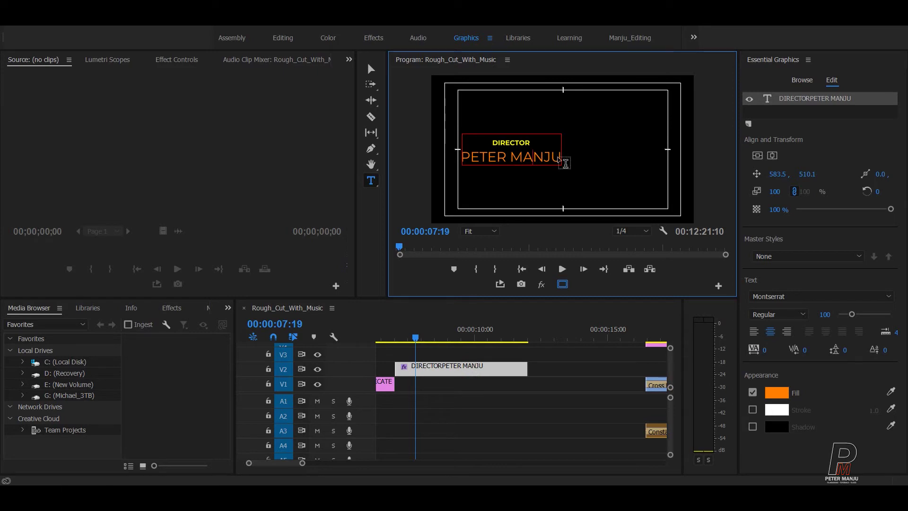
Step: Select the director's name line and set its font size to 90, then 80
{"action": "left_click", "coordinate": [558, 156]}
{"action": "key", "text": "shift+Left"}
{"action": "key", "text": "shift+Left"}
{"action": "key", "text": "shift+Left"}
{"action": "key", "text": "shift+Left"}
{"action": "key", "text": "shift+Left"}
{"action": "key", "text": "shift+Left"}
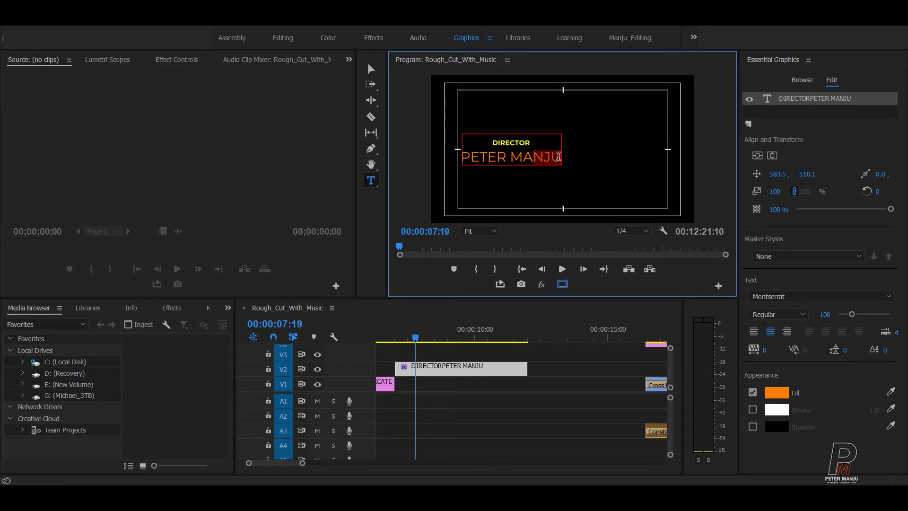
{"action": "key", "text": "shift+Left"}
{"action": "key", "text": "shift+Left"}
{"action": "key", "text": "shift+Left"}
{"action": "key", "text": "shift+Left"}
{"action": "key", "text": "shift+Left"}
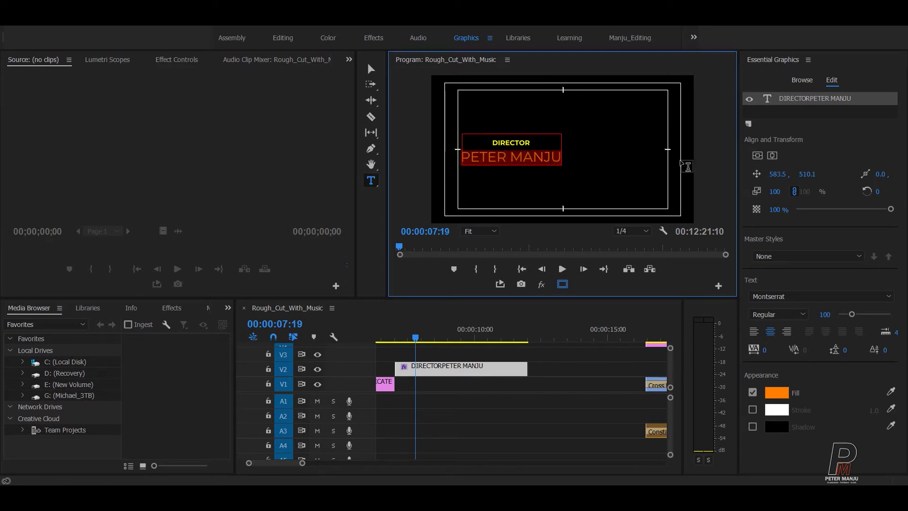
{"action": "left_click", "coordinate": [824, 314]}
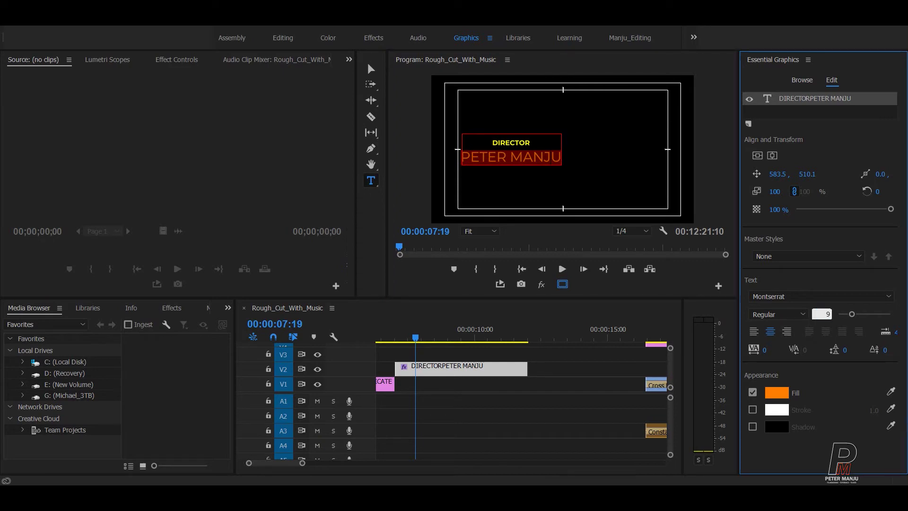
{"action": "type", "text": "90"}
{"action": "key", "text": "Return"}
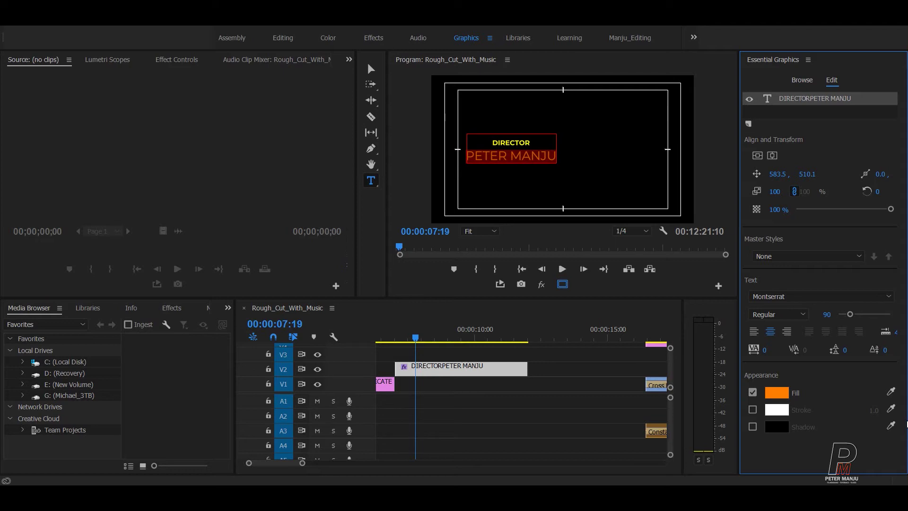
{"action": "left_click", "coordinate": [826, 315]}
{"action": "type", "text": "80"}
{"action": "key", "text": "Return"}
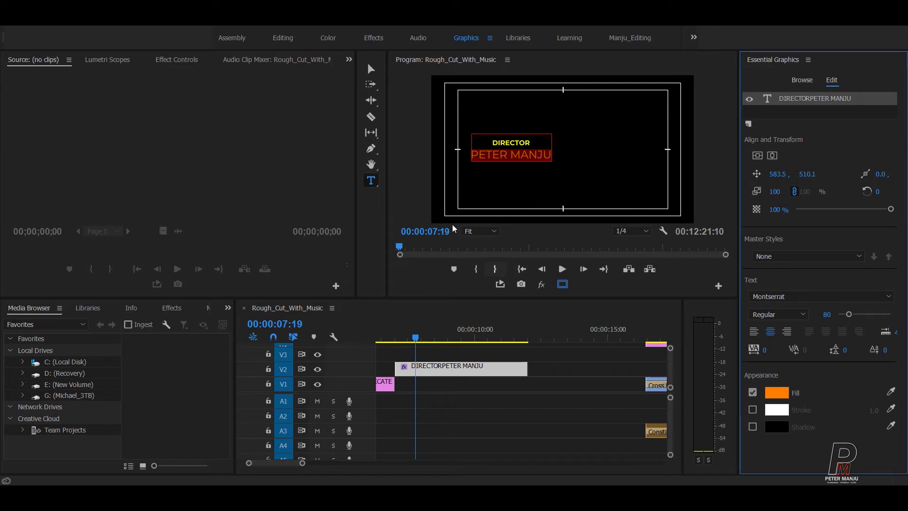
{"action": "key", "text": "v"}
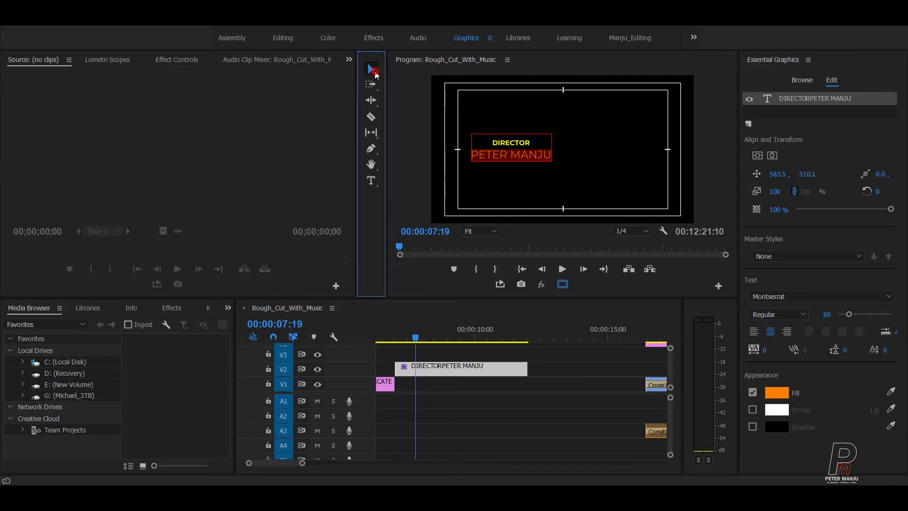
{"action": "left_click", "coordinate": [524, 152]}
{"action": "left_click_drag", "start_coordinate": [522, 139], "coordinate": [516, 119]}
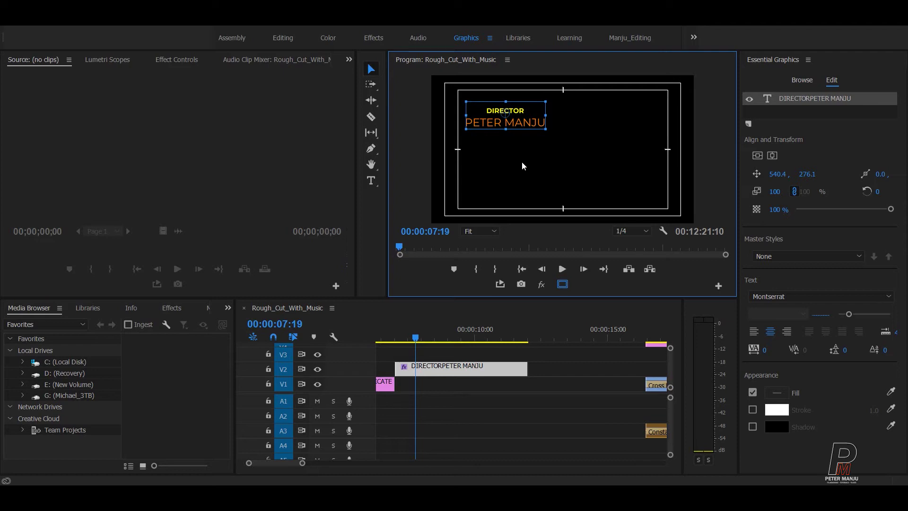
{"action": "left_click", "coordinate": [472, 403]}
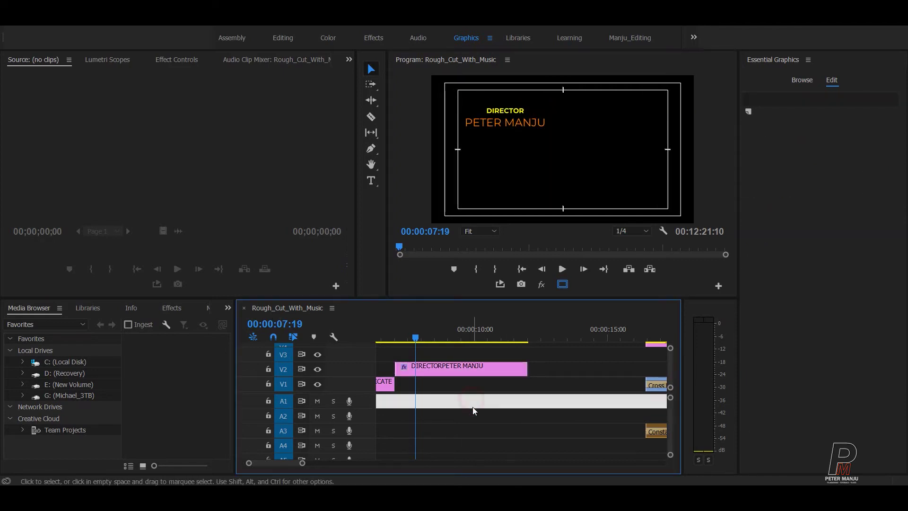
Step: Duplicate the credit text layer and move the copy to the lower right
{"action": "left_click", "coordinate": [500, 116]}
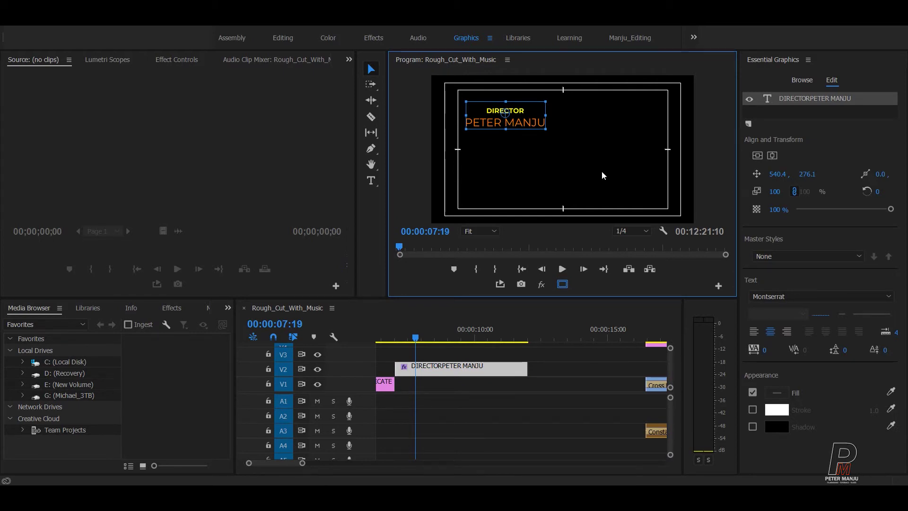
{"action": "left_click", "coordinate": [805, 100]}
{"action": "key", "text": "ctrl+c"}
{"action": "key", "text": "ctrl+v"}
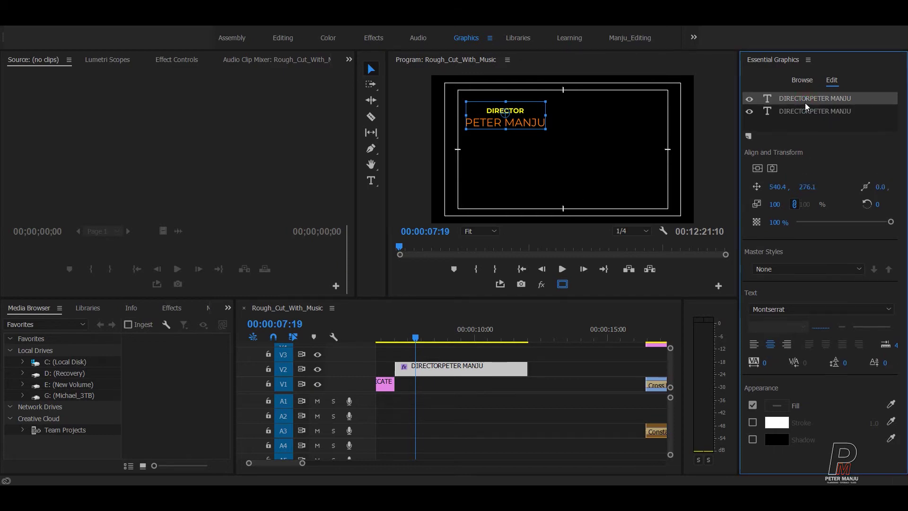
{"action": "left_click", "coordinate": [802, 109]}
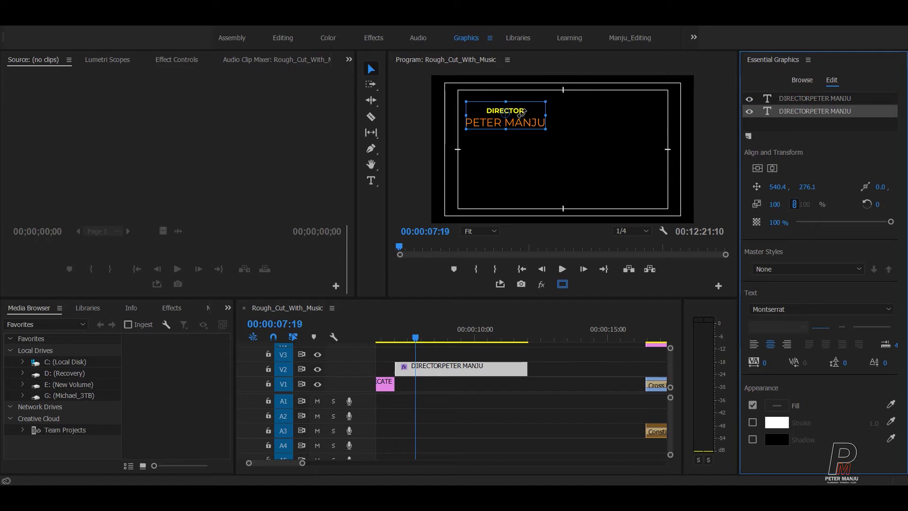
{"action": "left_click_drag", "start_coordinate": [523, 127], "coordinate": [644, 189]}
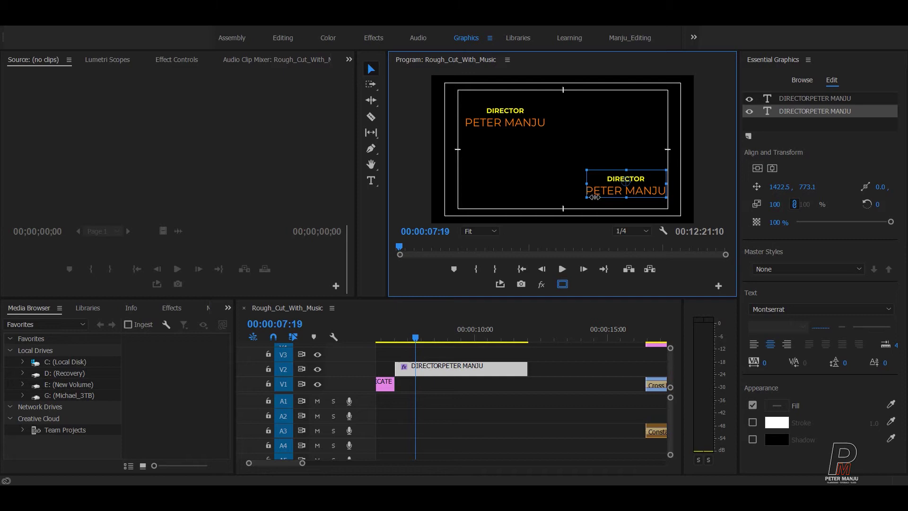
{"action": "left_click", "coordinate": [513, 130]}
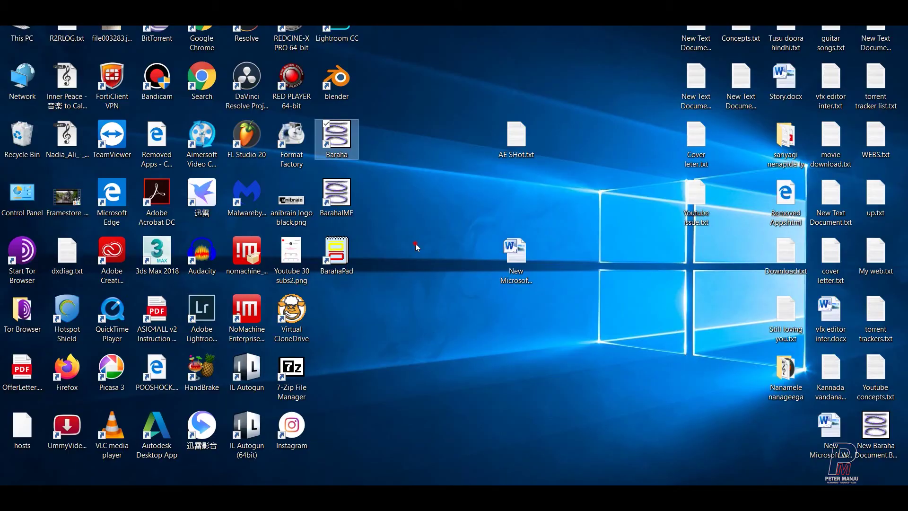
Step: Launch Baraha and try typing a test word
{"action": "double_click", "coordinate": [335, 137]}
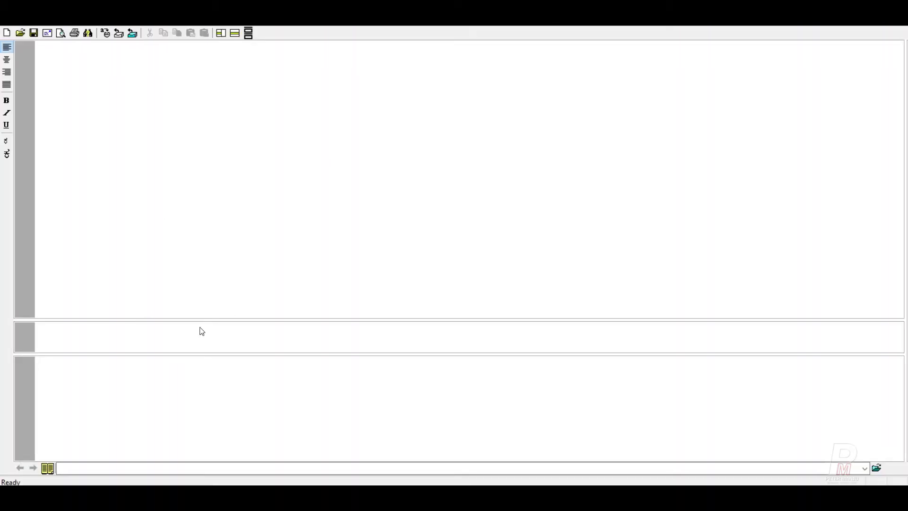
{"action": "type", "text": "nits"}
{"action": "key", "text": "BackSpace"}
{"action": "key", "text": "BackSpace"}
{"action": "key", "text": "BackSpace"}
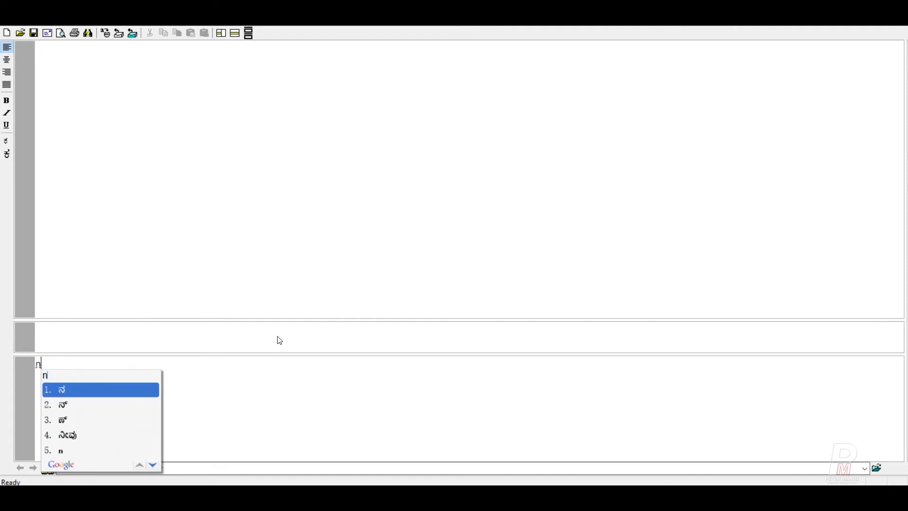
Step: Switch keyboard input to English (India), clear the test text, and dismiss the Export dialog
{"action": "left_click", "coordinate": [846, 496]}
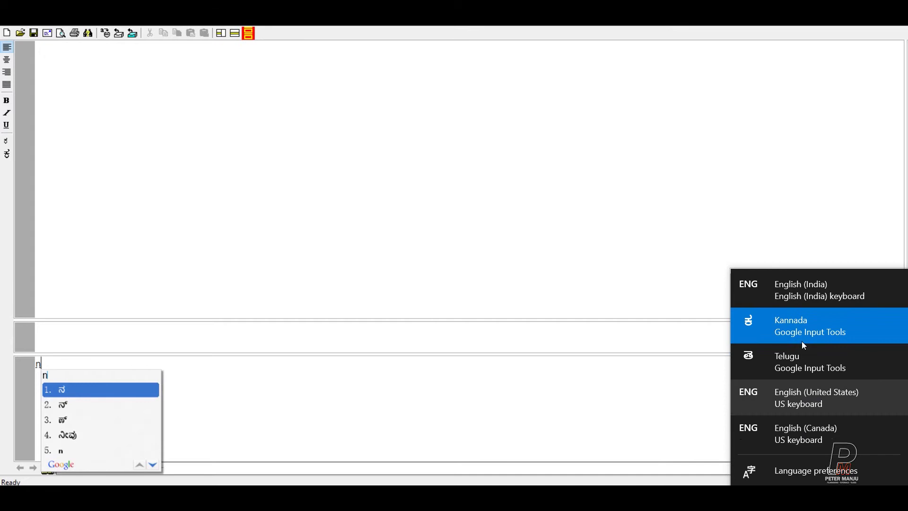
{"action": "left_click", "coordinate": [805, 301]}
{"action": "type", "text": "ir"}
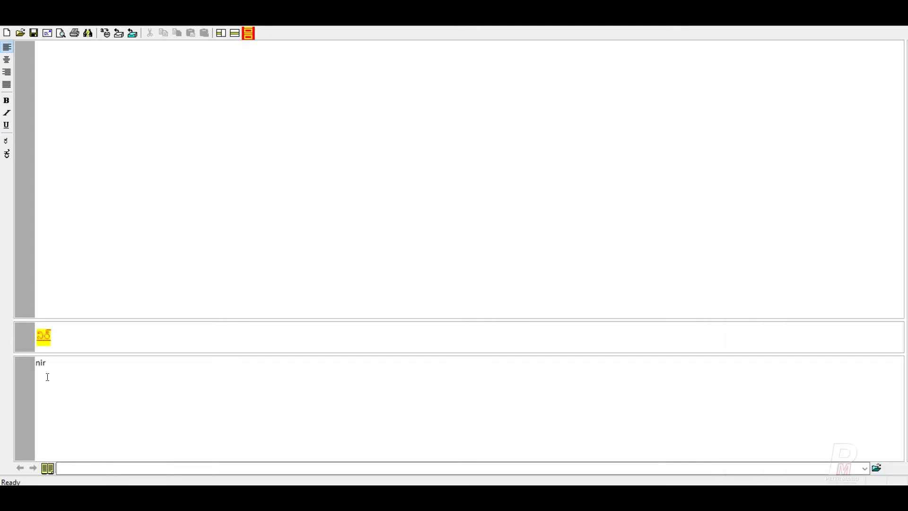
{"action": "key", "text": "BackSpace"}
{"action": "key", "text": "BackSpace"}
{"action": "key", "text": "BackSpace"}
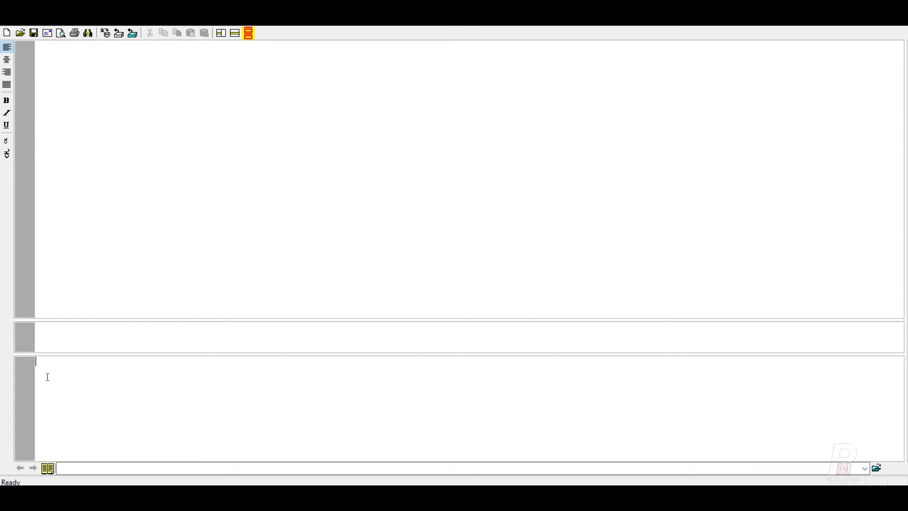
{"action": "left_click", "coordinate": [114, 37]}
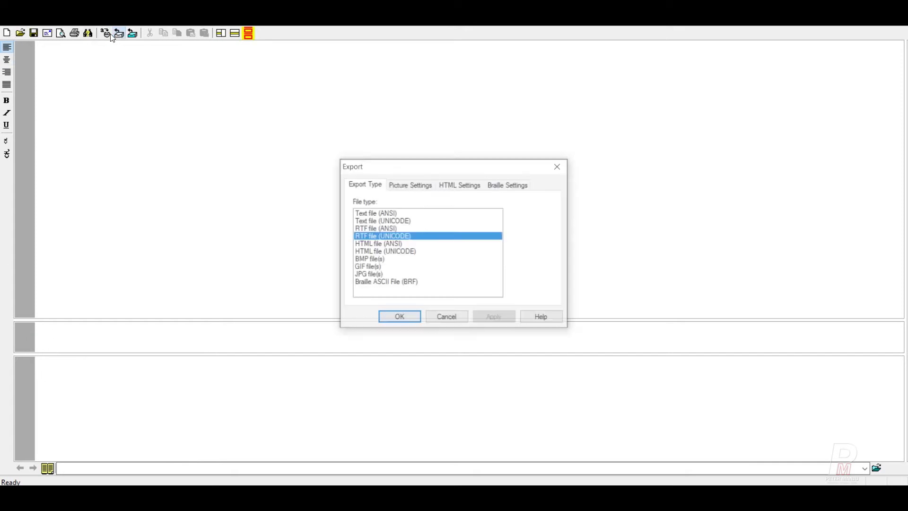
{"action": "left_click", "coordinate": [560, 165]}
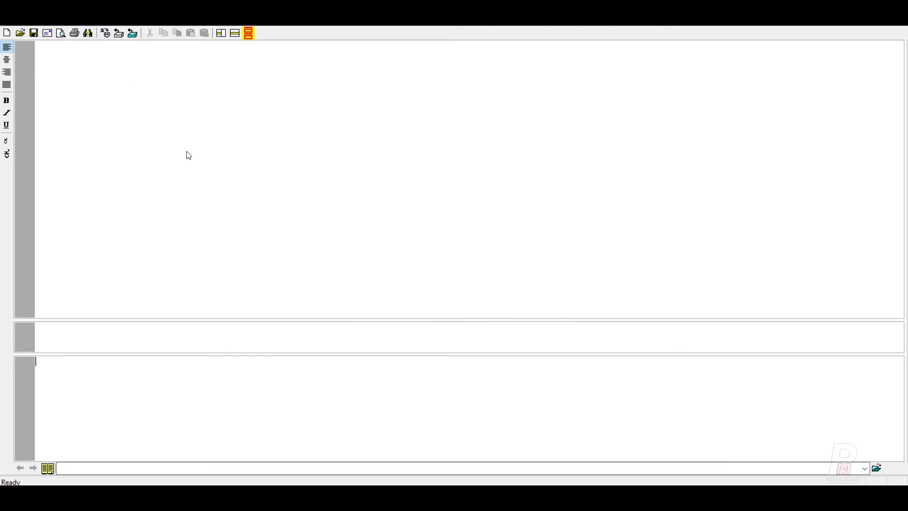
Step: Set Baraha defaults to KANNADA with BRH Bengaluru font, Arial for English, and bold
{"action": "left_click", "coordinate": [75, 32]}
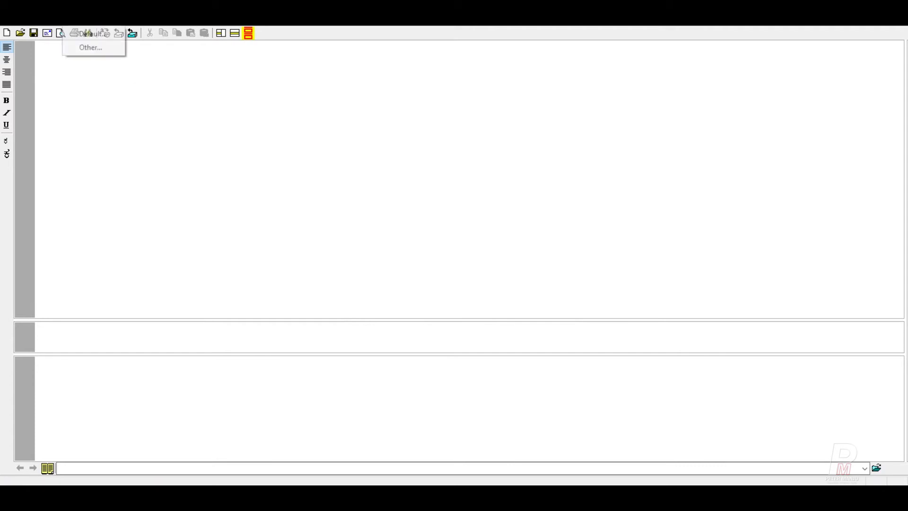
{"action": "left_click", "coordinate": [76, 30]}
{"action": "left_click", "coordinate": [427, 207]}
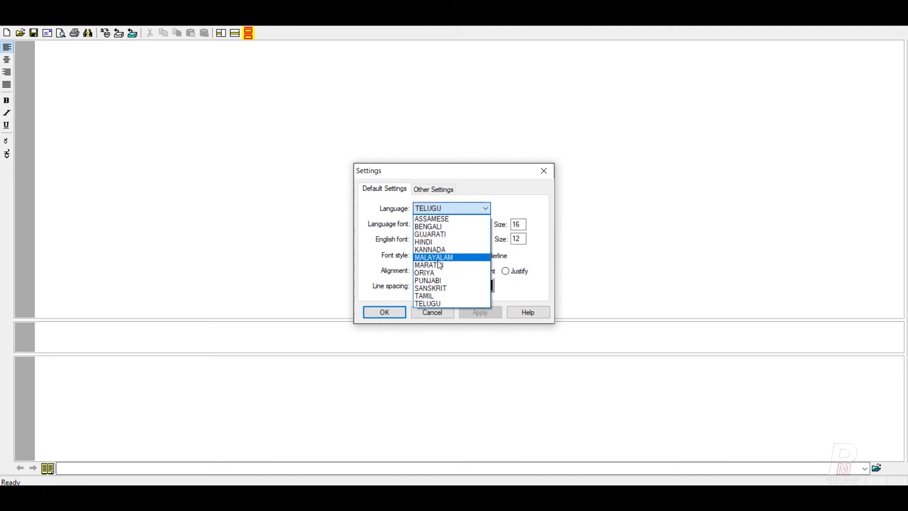
{"action": "left_click", "coordinate": [442, 249]}
{"action": "left_click", "coordinate": [445, 224]}
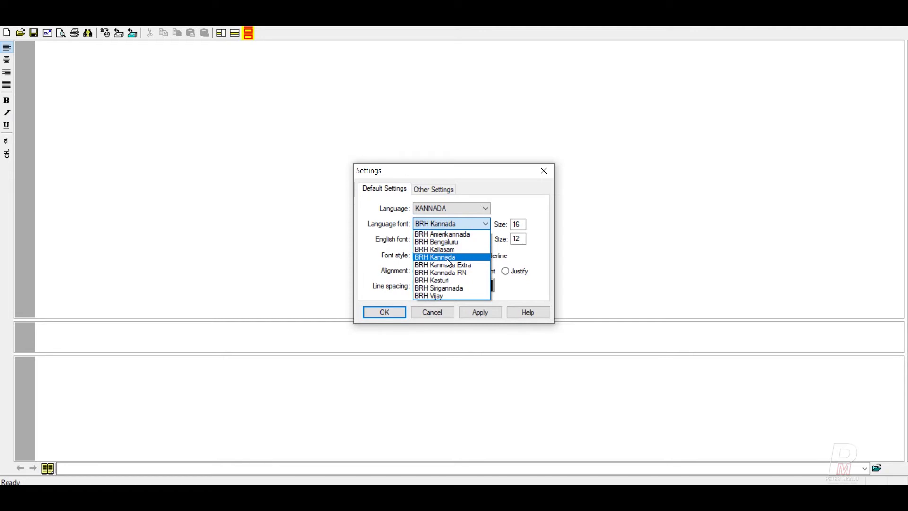
{"action": "left_click", "coordinate": [439, 242]}
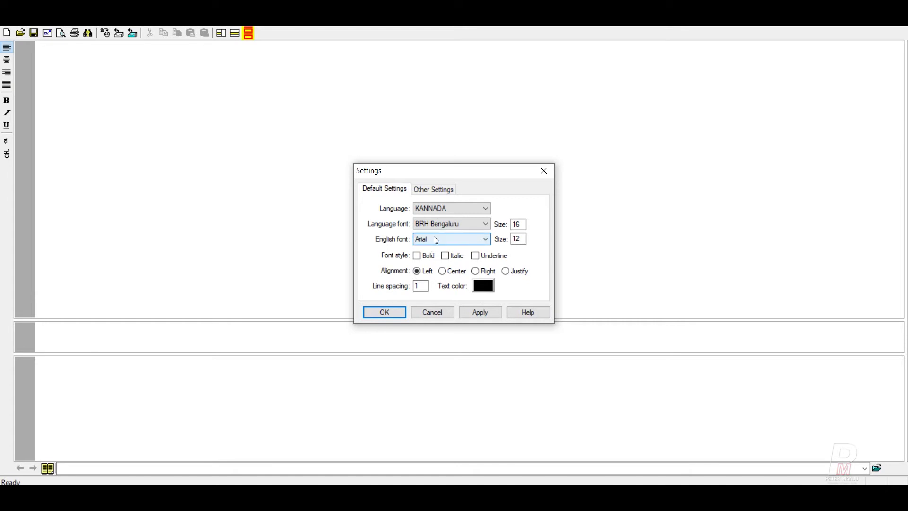
{"action": "left_click", "coordinate": [448, 240]}
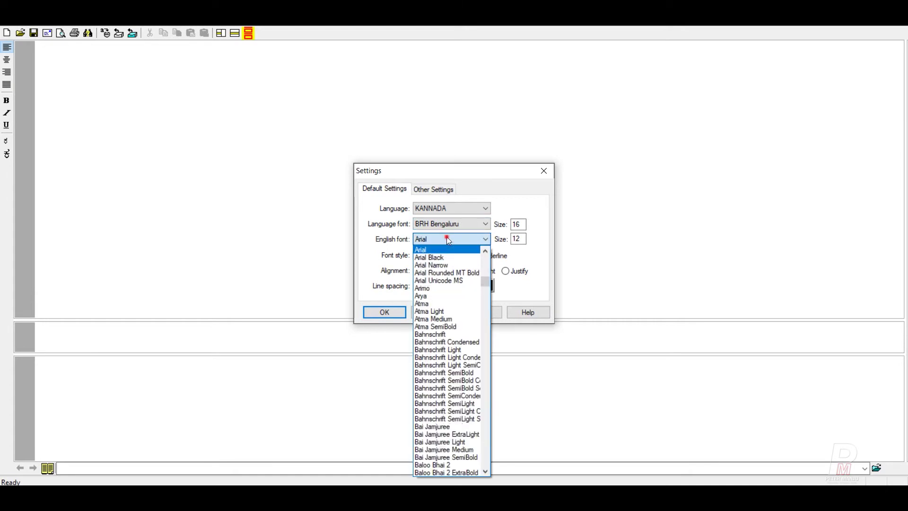
{"action": "left_click", "coordinate": [448, 240]}
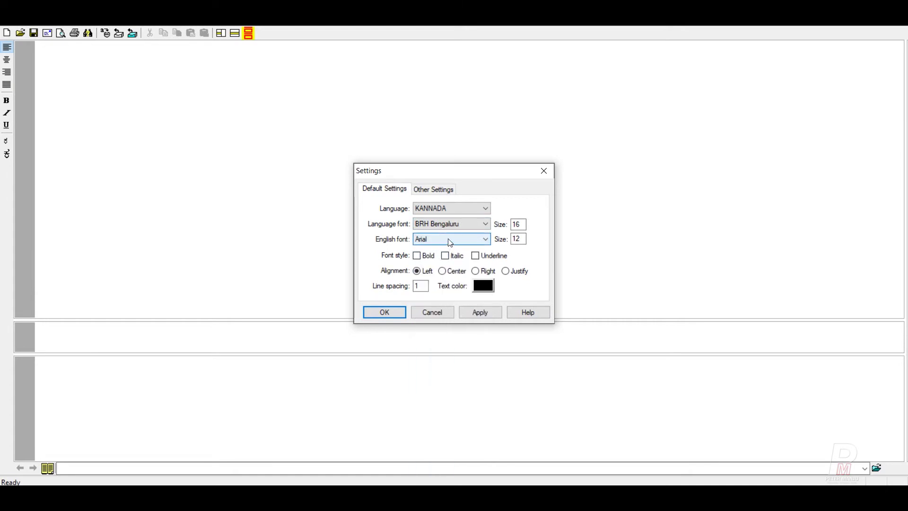
{"action": "left_click", "coordinate": [417, 256]}
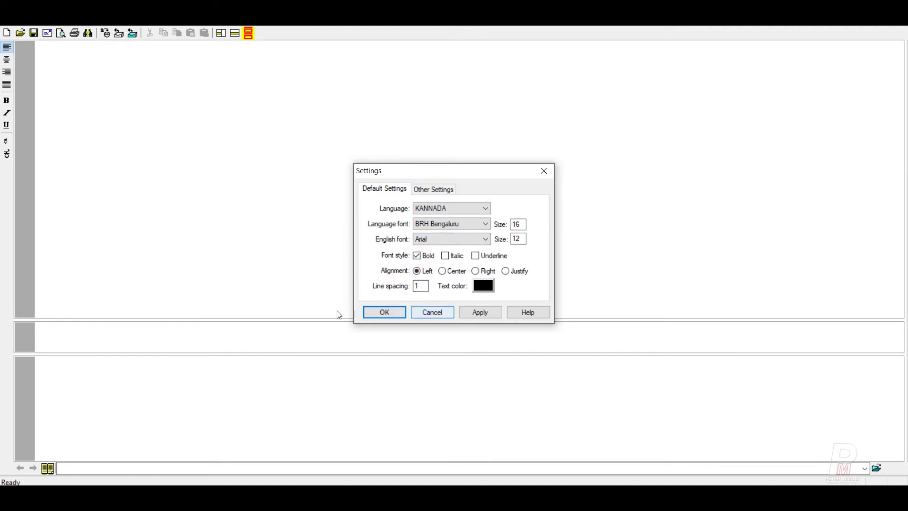
{"action": "left_click", "coordinate": [479, 314]}
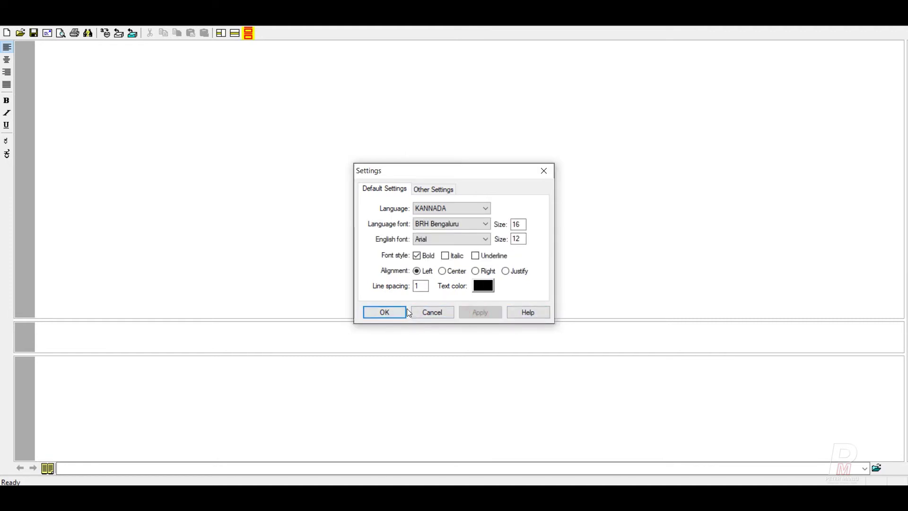
{"action": "left_click", "coordinate": [390, 312]}
{"action": "left_click", "coordinate": [53, 369]}
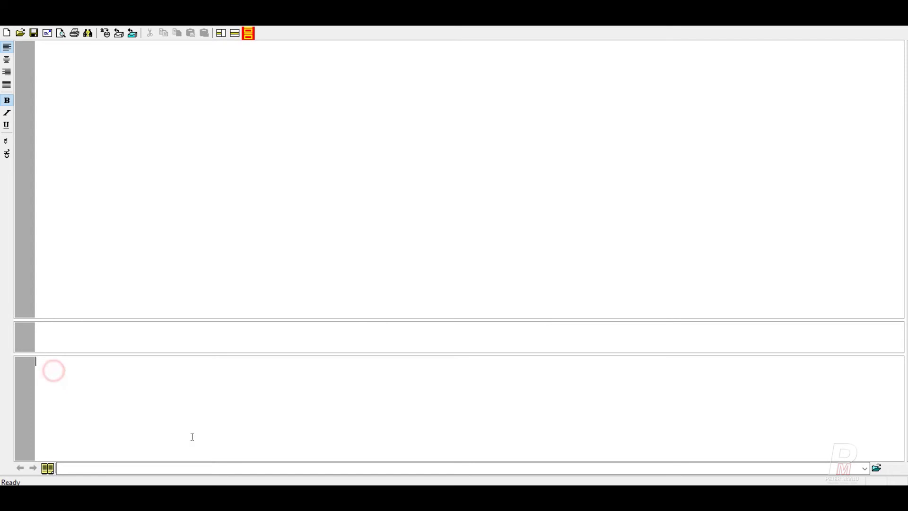
{"action": "type", "text": "nirdeshana"}
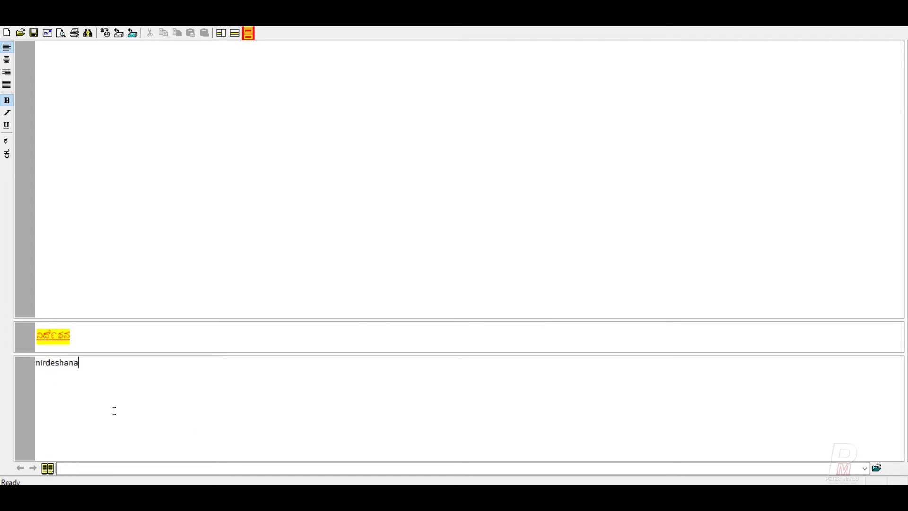
{"action": "left_click", "coordinate": [51, 364]}
{"action": "type", "text": "e"}
{"action": "key", "text": "BackSpace"}
{"action": "key", "text": "BackSpace"}
{"action": "type", "text": "E"}
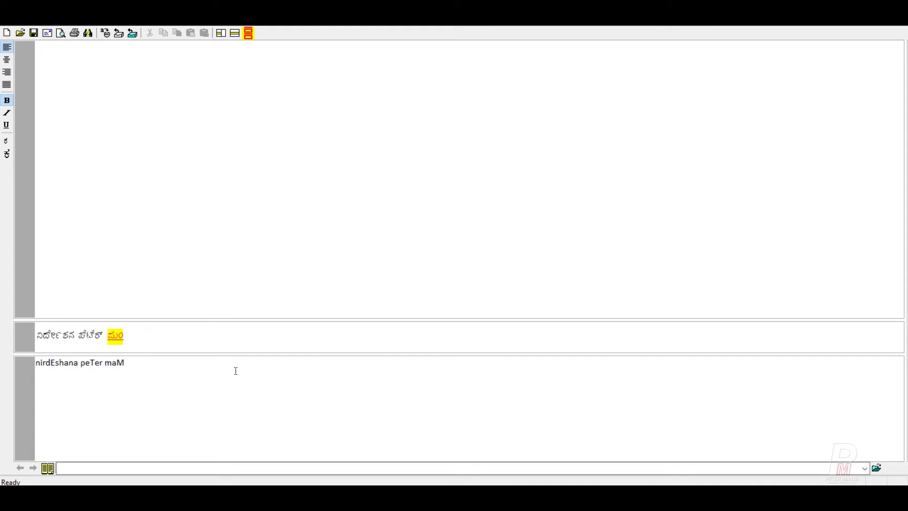
Step: Copy the whole Kannada line as Text (ANSI) via Copy Special
{"action": "left_click", "coordinate": [153, 341]}
{"action": "triple_click", "coordinate": [147, 364]}
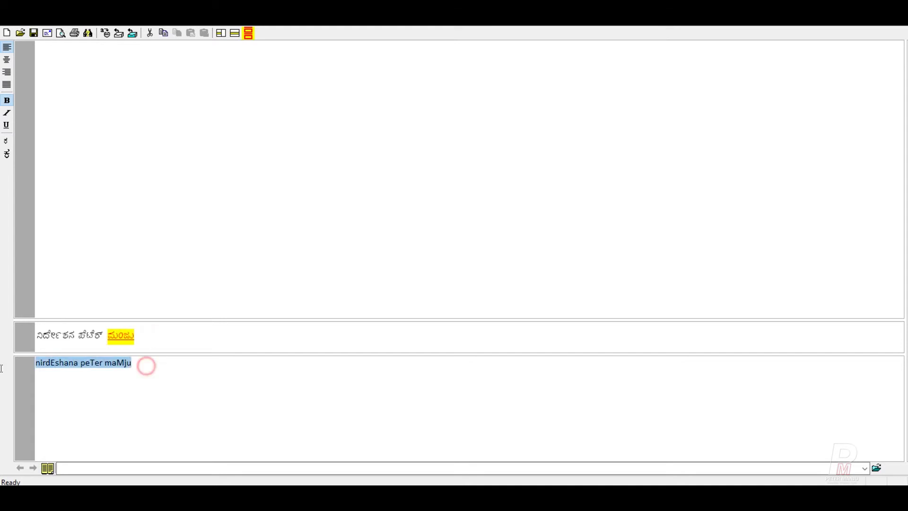
{"action": "left_click", "coordinate": [142, 336]}
{"action": "left_click", "coordinate": [144, 329]}
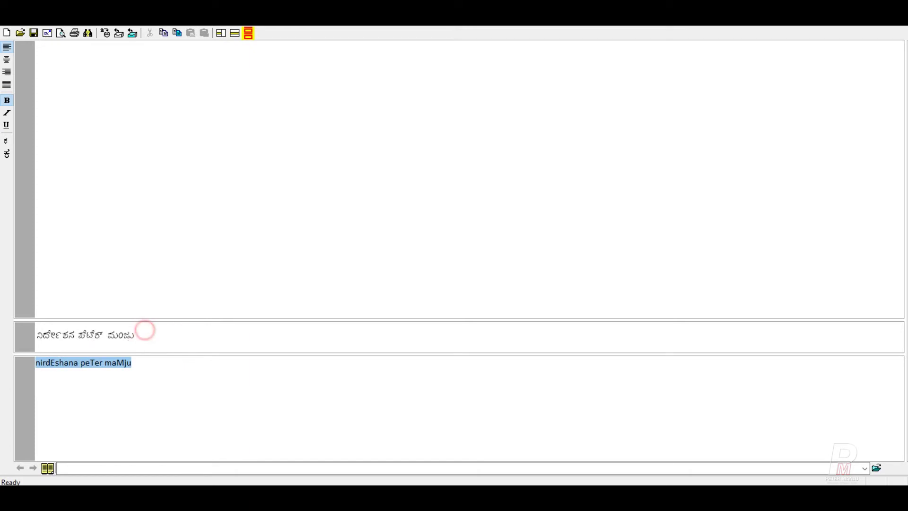
{"action": "left_click", "coordinate": [178, 33]}
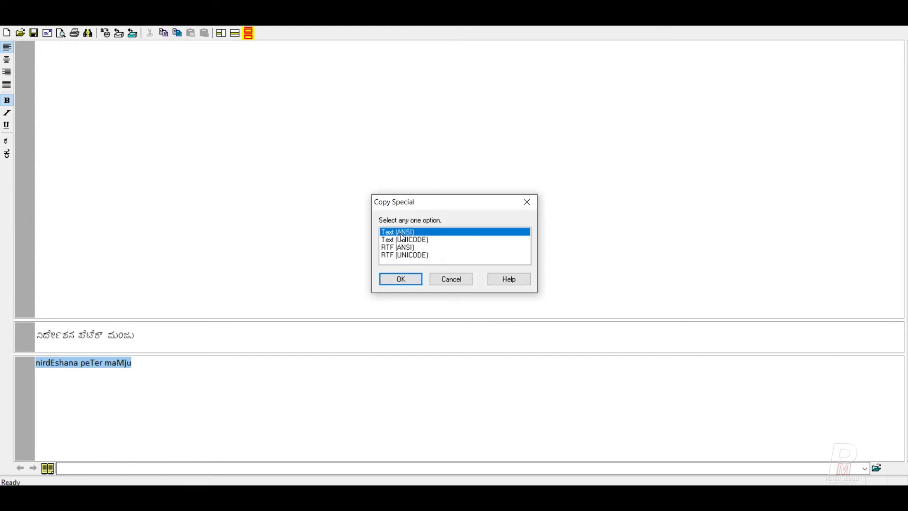
{"action": "left_click", "coordinate": [413, 281]}
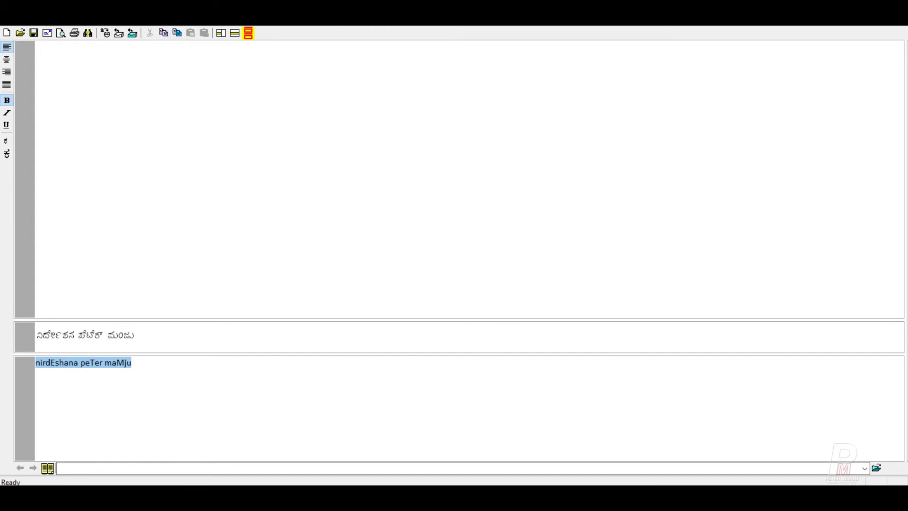
{"action": "left_click", "coordinate": [356, 494]}
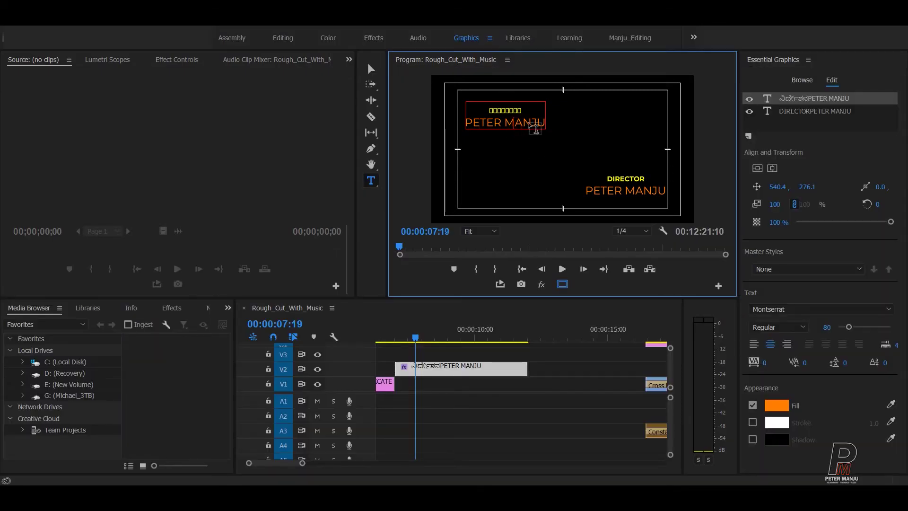
Step: Paste the Kannada text over the upper title, set BRH Bengaluru font, and split it into two lines
{"action": "key", "text": "ctrl+a"}
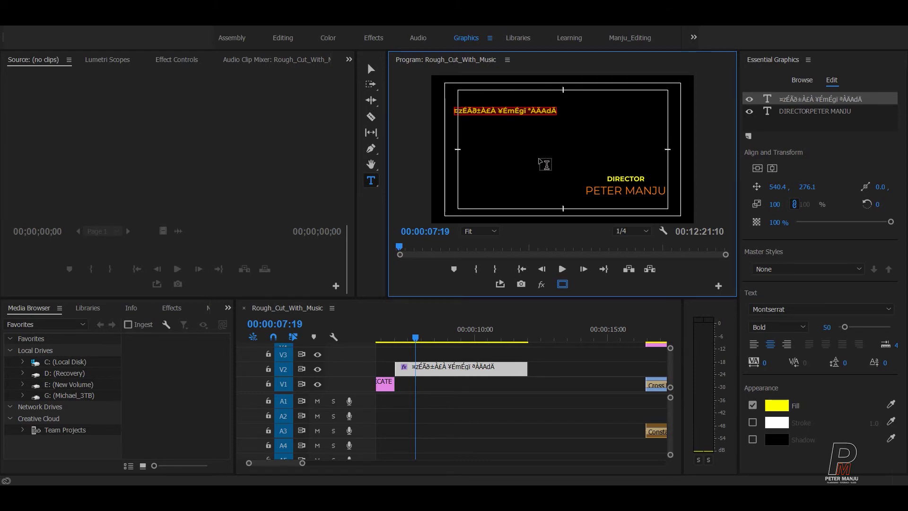
{"action": "left_click", "coordinate": [831, 311]}
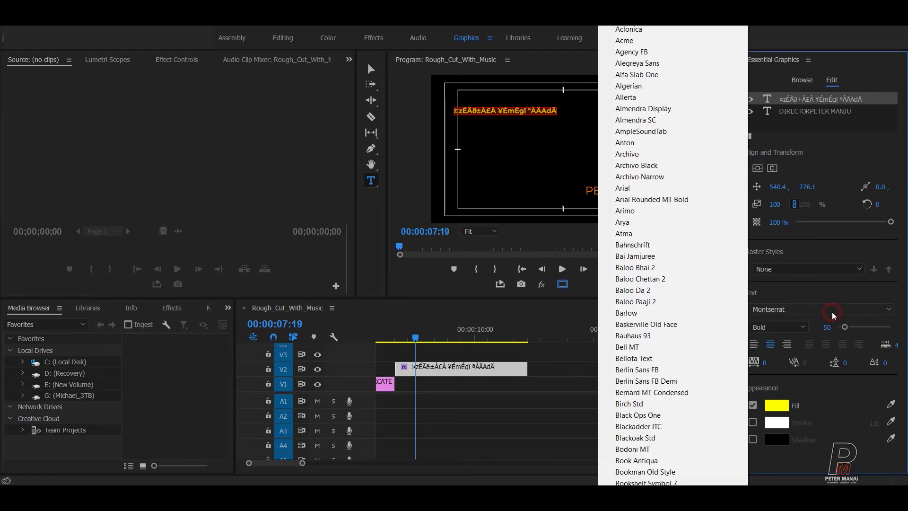
{"action": "scroll", "coordinate": [671, 477], "scroll_direction": "down", "scroll_amount": 5}
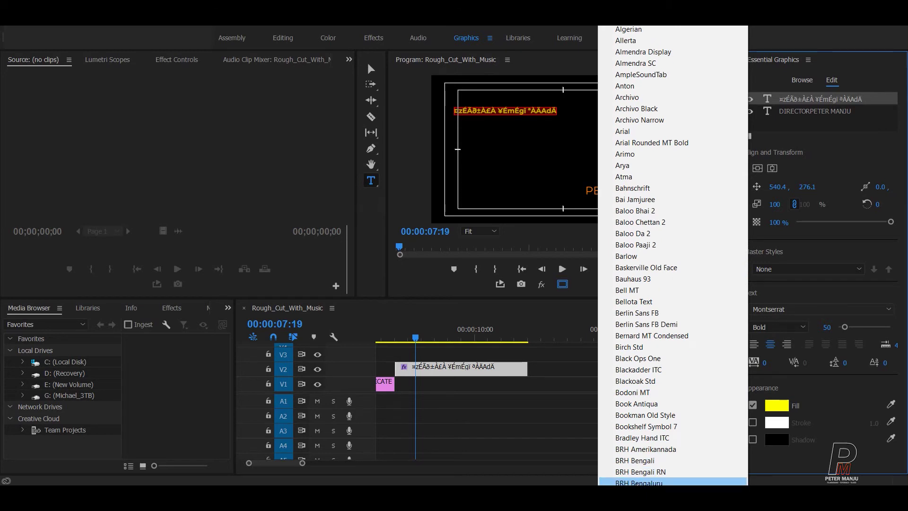
{"action": "left_click", "coordinate": [639, 482]}
{"action": "left_click", "coordinate": [510, 124]}
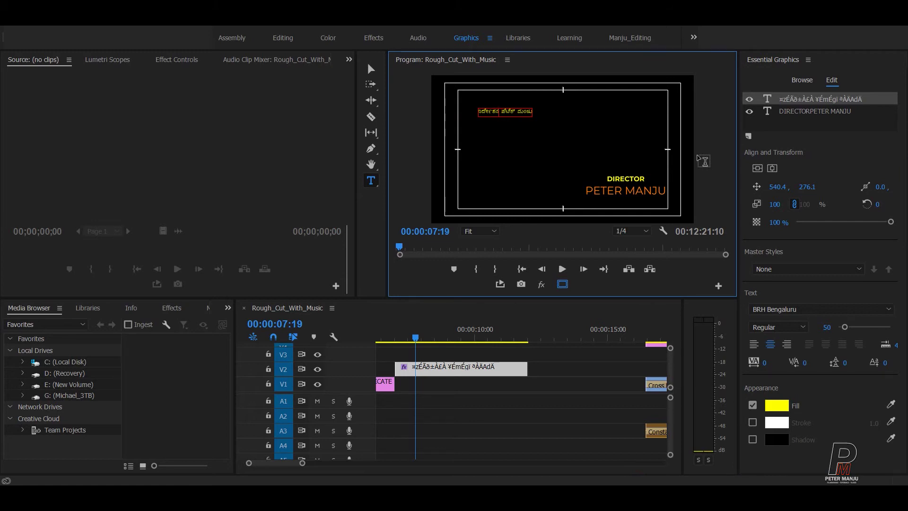
{"action": "key", "text": "Return"}
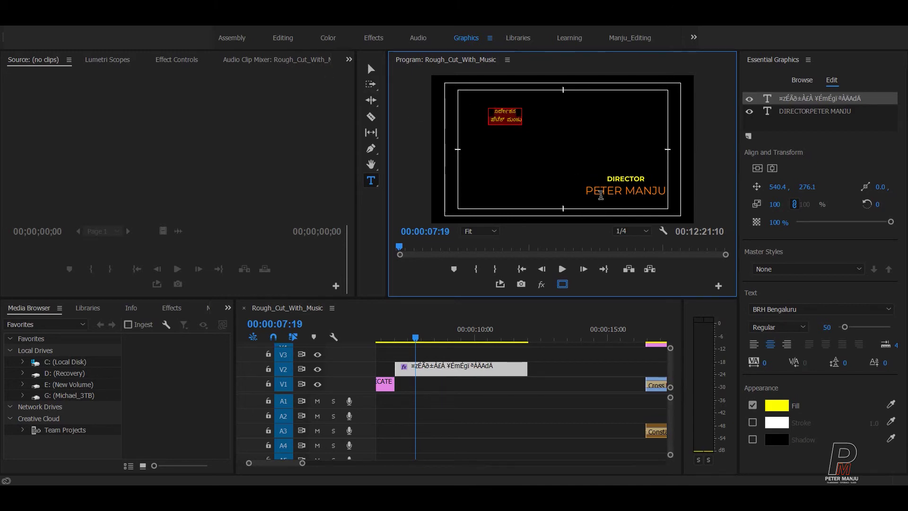
Step: Compare with the English credit and set the Kannada title's font size to 80
{"action": "left_click", "coordinate": [628, 188]}
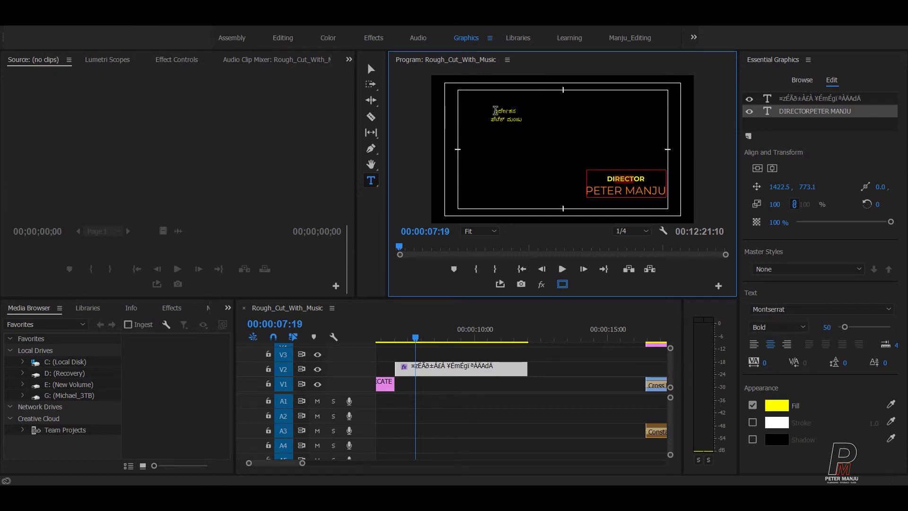
{"action": "left_click", "coordinate": [518, 121]}
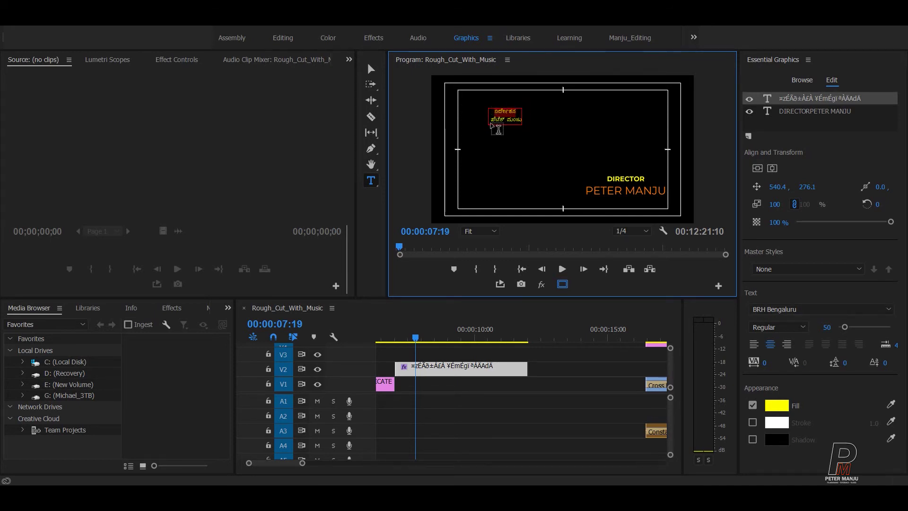
{"action": "left_click", "coordinate": [824, 328]}
{"action": "type", "text": "100"}
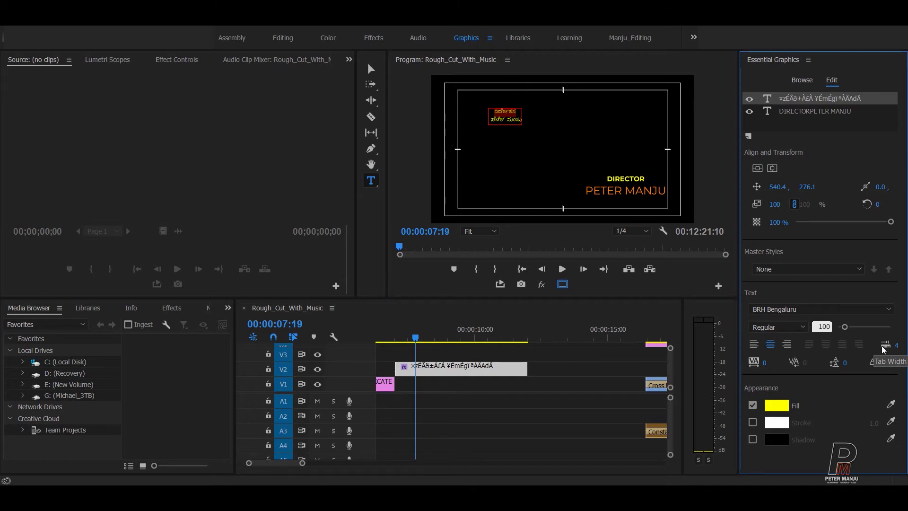
{"action": "key", "text": "Return"}
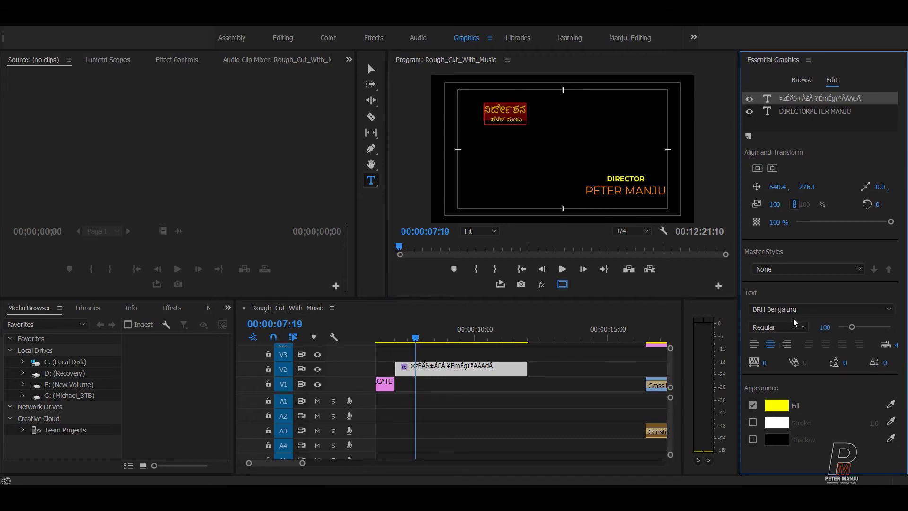
{"action": "left_click", "coordinate": [822, 327]}
{"action": "type", "text": "80"}
{"action": "key", "text": "Return"}
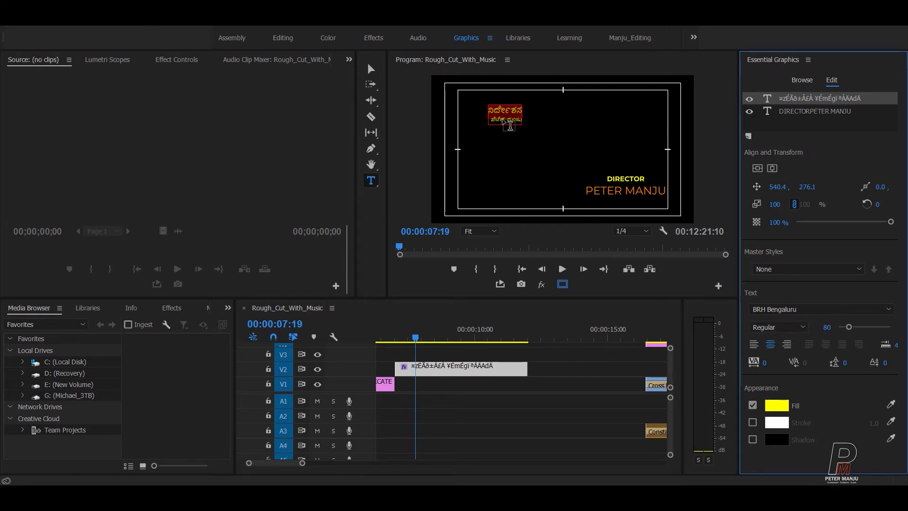
Step: Select both Kannada lines and try font sizes 130, 120, then 110
{"action": "left_click", "coordinate": [509, 126]}
{"action": "left_click", "coordinate": [492, 122]}
{"action": "key", "text": "ctrl+a"}
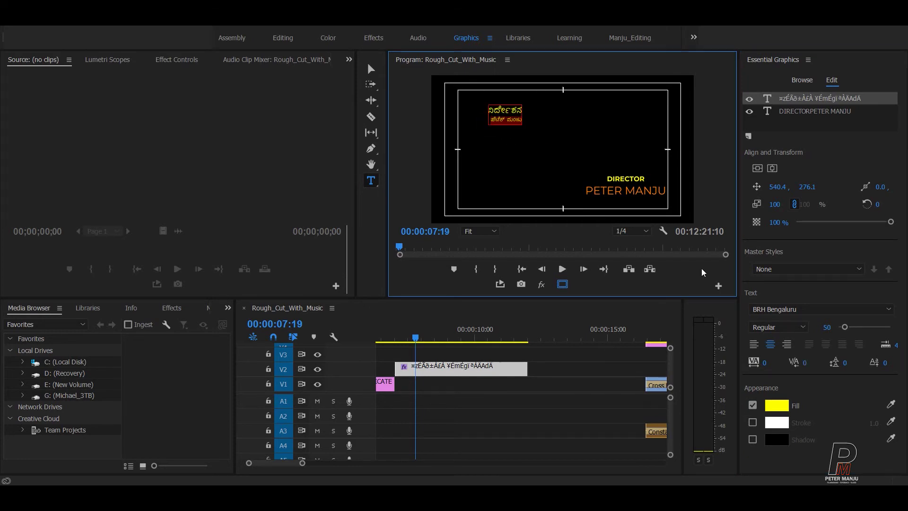
{"action": "left_click", "coordinate": [827, 328]}
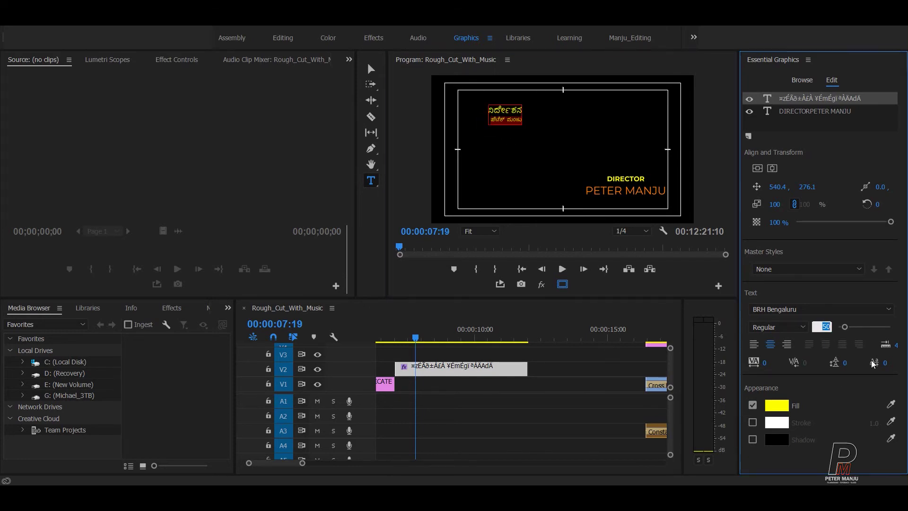
{"action": "type", "text": "130"}
{"action": "key", "text": "Return"}
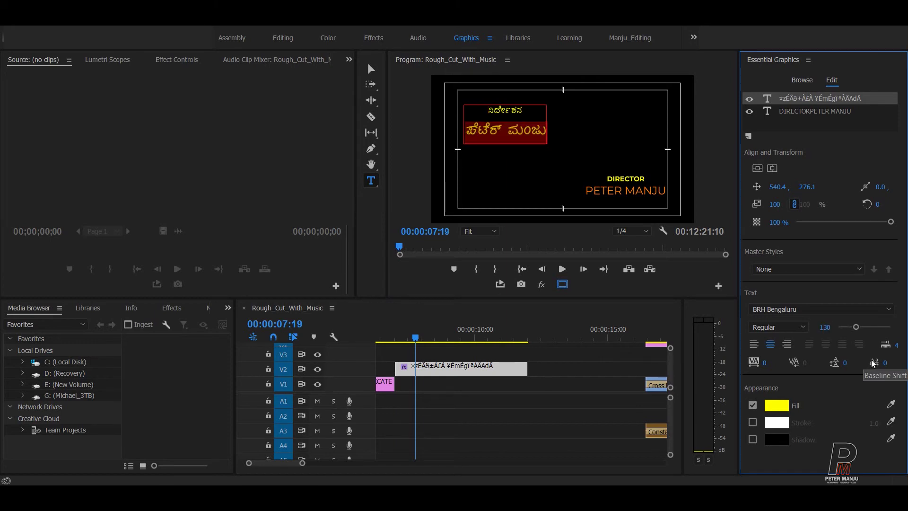
{"action": "left_click", "coordinate": [815, 337]}
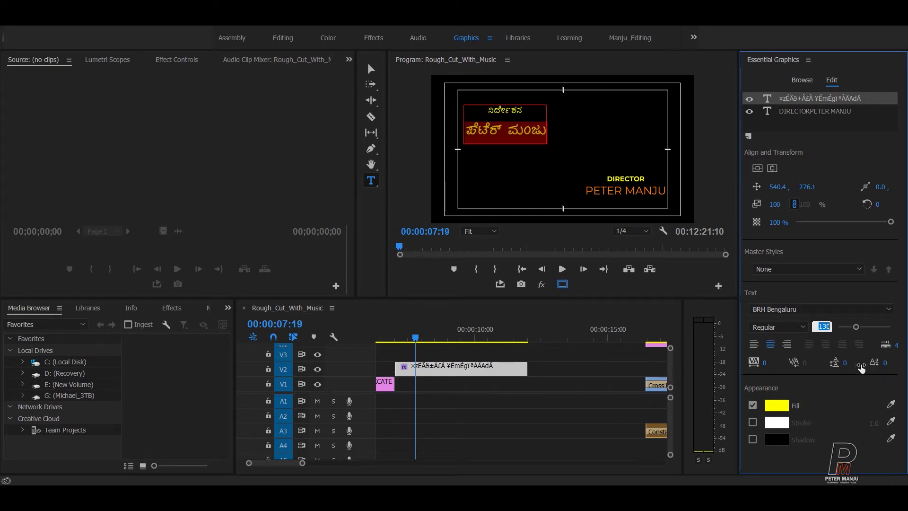
{"action": "type", "text": "120"}
{"action": "key", "text": "Return"}
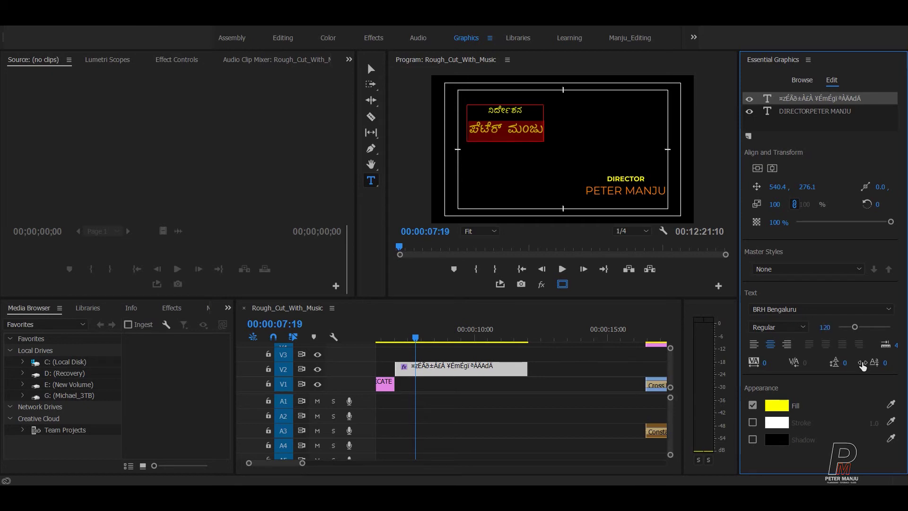
{"action": "left_click", "coordinate": [827, 328]}
{"action": "type", "text": "110"}
{"action": "key", "text": "Return"}
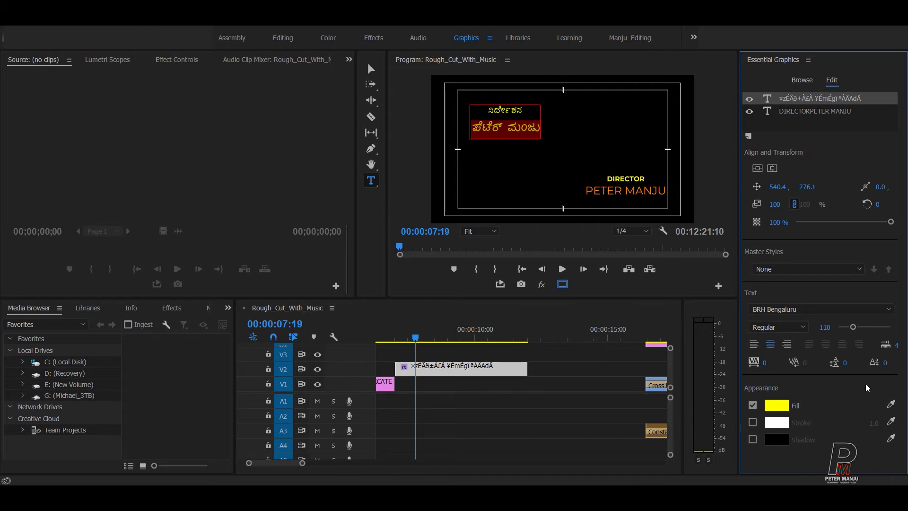
Step: Try size 100, then settle the Kannada text at font size 110
{"action": "left_click", "coordinate": [824, 327]}
{"action": "type", "text": "100"}
{"action": "key", "text": "Return"}
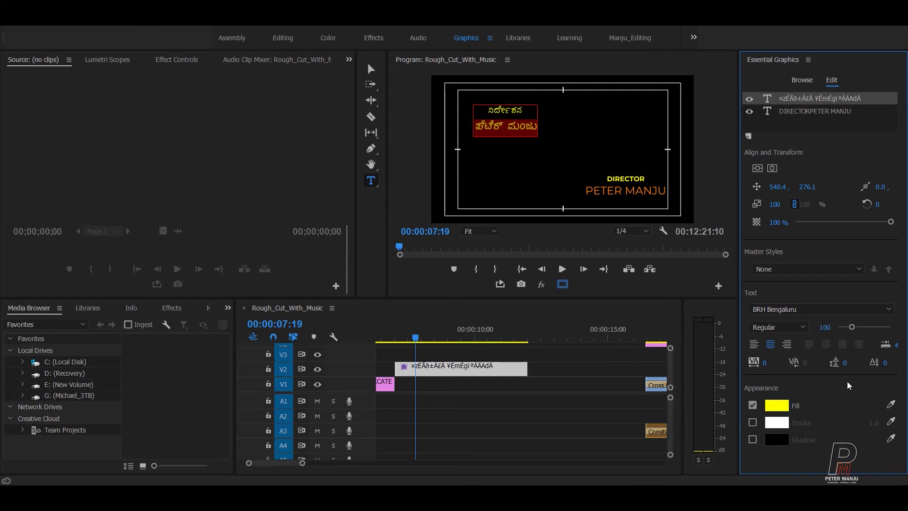
{"action": "left_click", "coordinate": [824, 328]}
{"action": "type", "text": "110"}
{"action": "key", "text": "Return"}
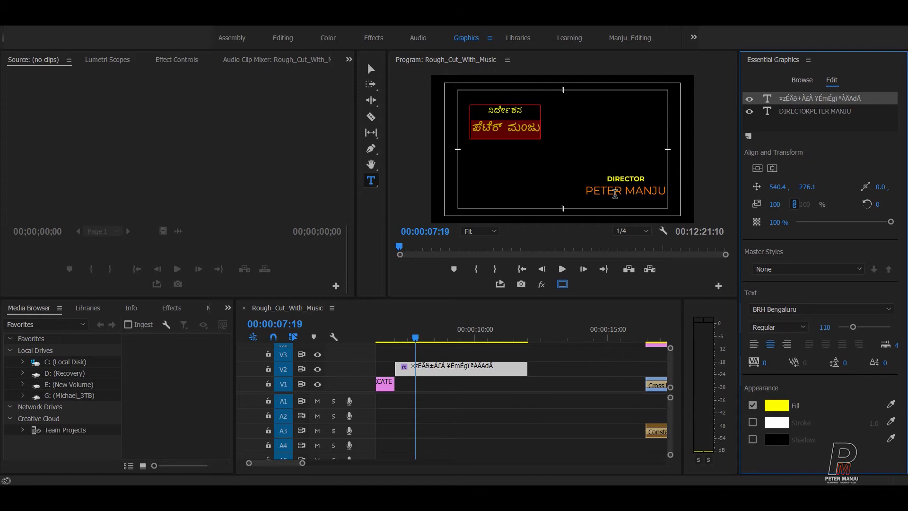
Step: Move the Kannada credit box to the lower right over the English credit
{"action": "left_click", "coordinate": [508, 112]}
{"action": "left_click_drag", "start_coordinate": [524, 110], "coordinate": [492, 114]}
{"action": "left_click", "coordinate": [370, 69]}
{"action": "left_click_drag", "start_coordinate": [525, 121], "coordinate": [642, 187]}
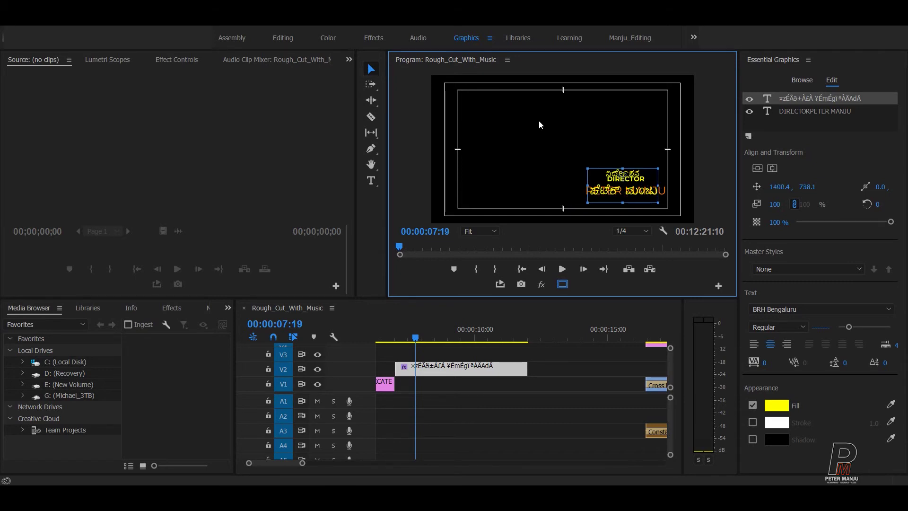
Step: Undo the move to keep the Kannada credit top-left, and select its second line
{"action": "key", "text": "ctrl+z"}
{"action": "key", "text": "ctrl+z"}
{"action": "key", "text": "ctrl+z"}
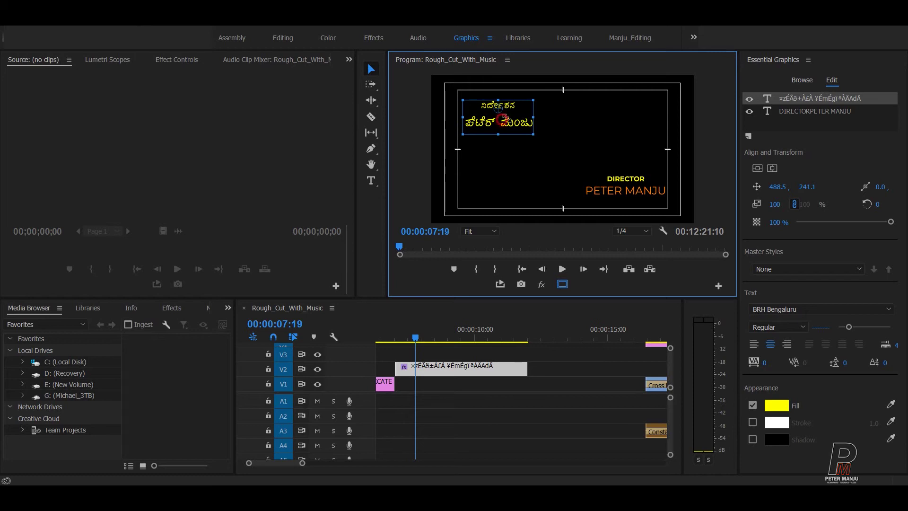
{"action": "left_click", "coordinate": [371, 180]}
{"action": "left_click", "coordinate": [504, 110]}
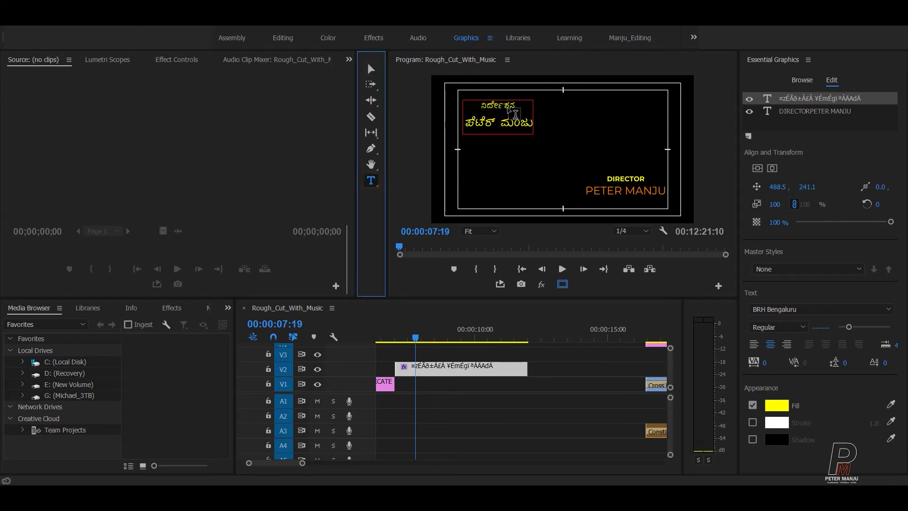
{"action": "double_click", "coordinate": [504, 111]}
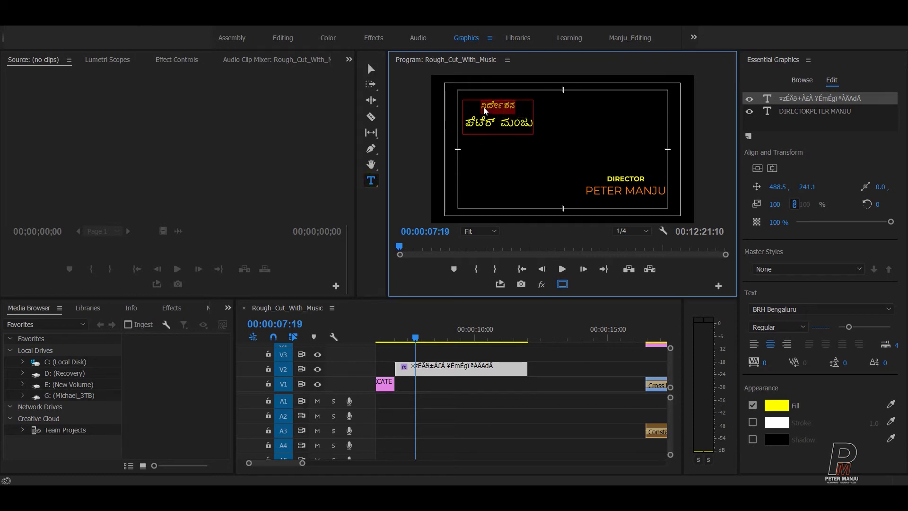
{"action": "left_click", "coordinate": [530, 131]}
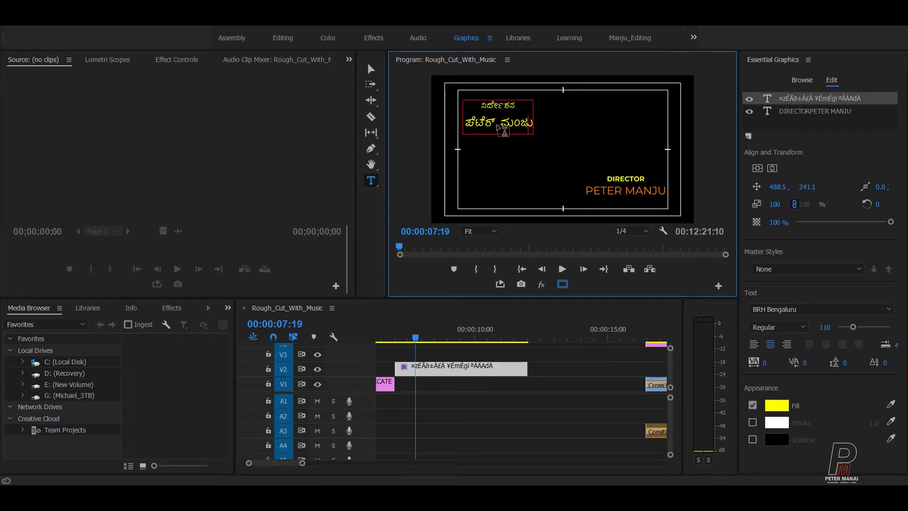
{"action": "left_click_drag", "start_coordinate": [533, 124], "coordinate": [498, 124]}
{"action": "key", "text": "shift+Left"}
{"action": "key", "text": "shift+Left"}
{"action": "key", "text": "shift+Left"}
{"action": "key", "text": "shift+Left"}
{"action": "key", "text": "shift+Left"}
{"action": "key", "text": "shift+Left"}
{"action": "key", "text": "shift+Left"}
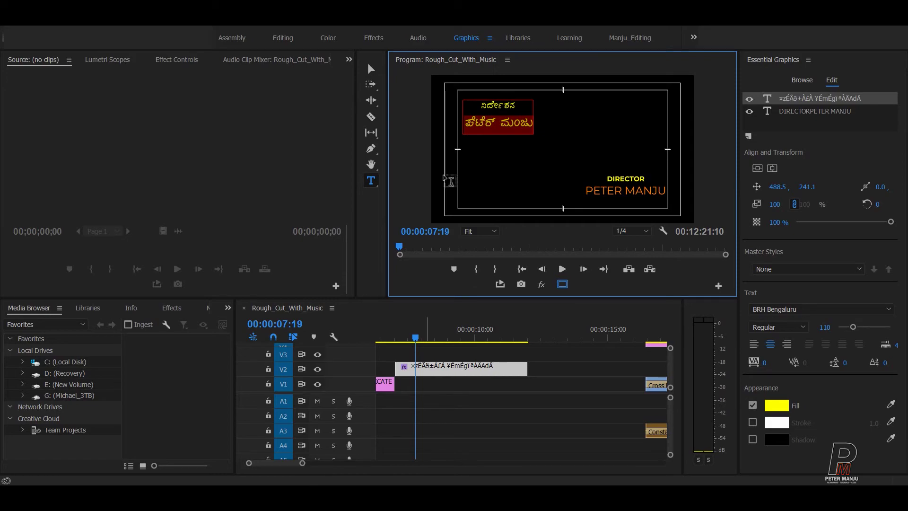
Step: In Baraha, replace the transliterated line with peeTar
{"action": "key", "text": "alt+Tab"}
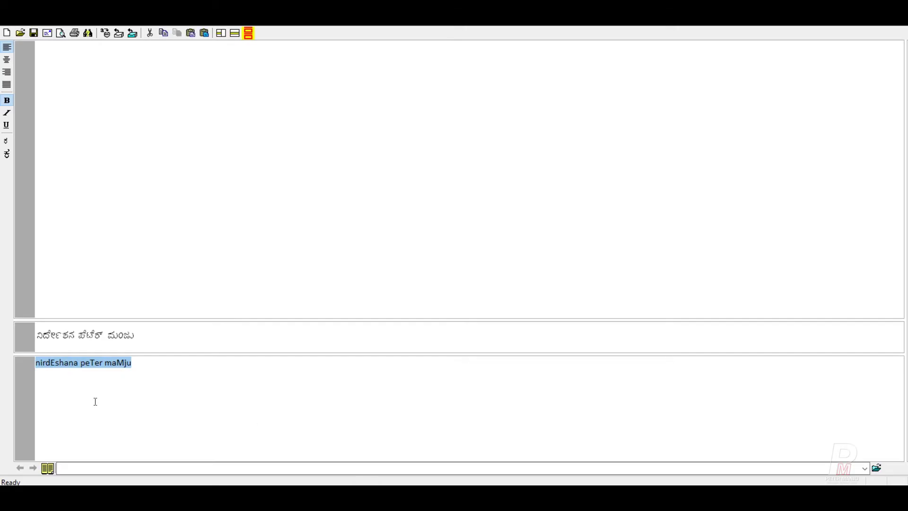
{"action": "mouse_move", "coordinate": [136, 364]}
{"action": "left_mouse_down"}
{"action": "mouse_move", "coordinate": [148, 365]}
{"action": "mouse_move", "coordinate": [36, 363]}
{"action": "mouse_move", "coordinate": [134, 363]}
{"action": "left_mouse_up"}
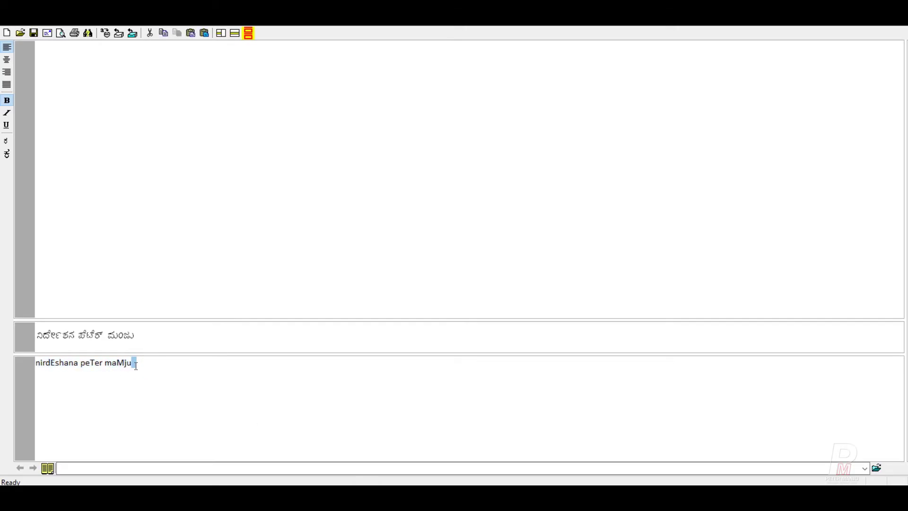
{"action": "key", "text": "ctrl+a"}
{"action": "type", "text": "p"}
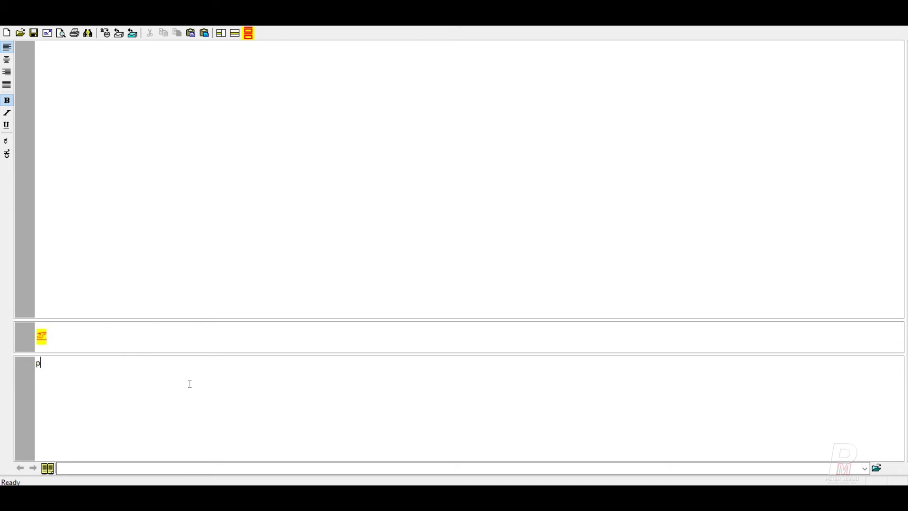
{"action": "type", "text": "eeter"}
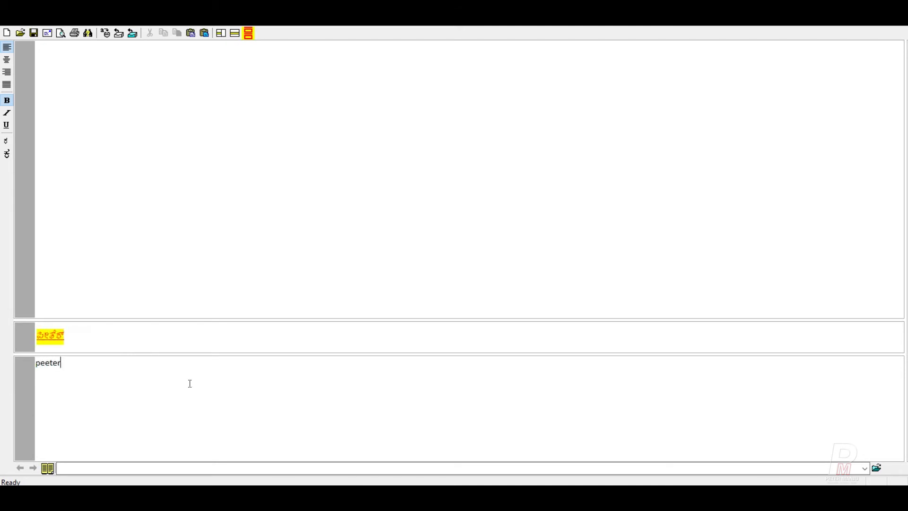
{"action": "key", "text": "BackSpace"}
{"action": "key", "text": "BackSpace"}
{"action": "key", "text": "BackSpace"}
{"action": "type", "text": "Ter"}
{"action": "key", "text": "BackSpace"}
{"action": "key", "text": "BackSpace"}
{"action": "type", "text": "ar"}
Step: Copy the Kannada ಪೀಟರ್ as Text (ANSI)
{"action": "left_click", "coordinate": [70, 333]}
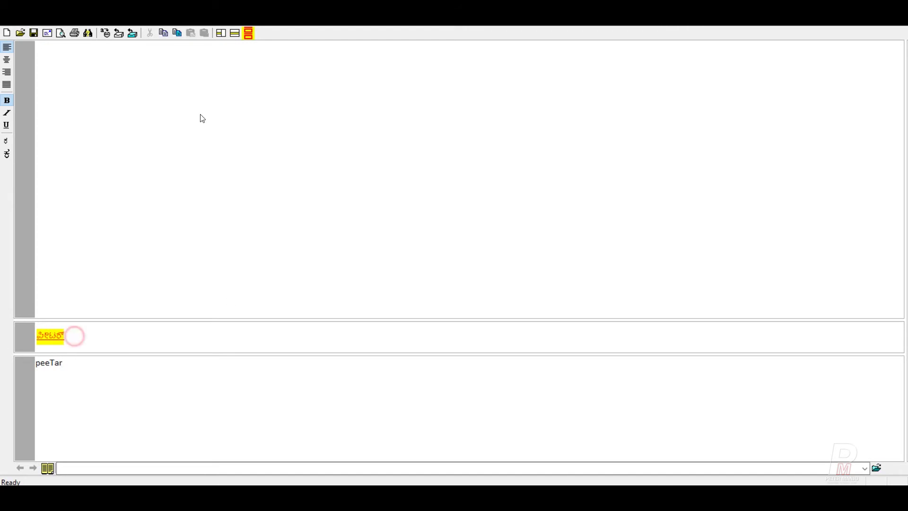
{"action": "left_click", "coordinate": [177, 33]}
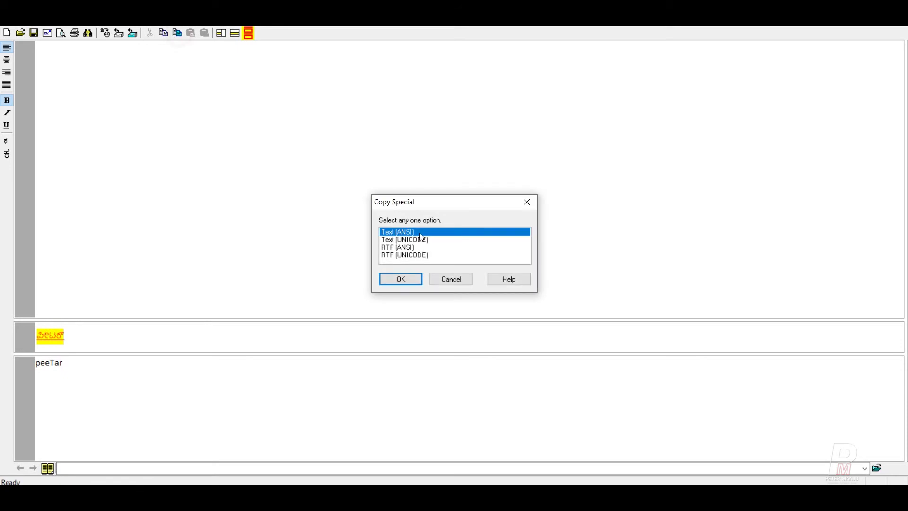
{"action": "left_click", "coordinate": [414, 283]}
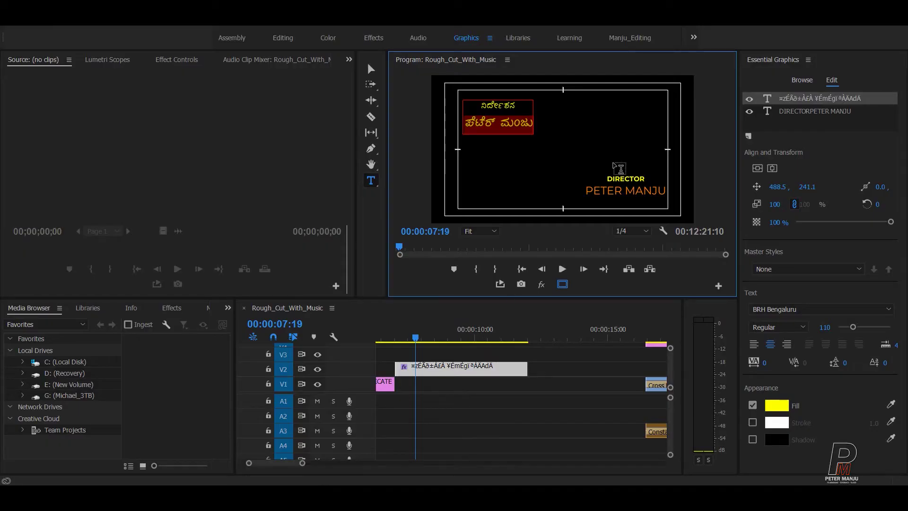
Step: Try pasting ಪೀಟರ್ into the title, then undo so the second line reads only ಮಂಜು
{"action": "type", "text": "¤zÉÃð±ÀÉÃ ¦Ãlgï"}
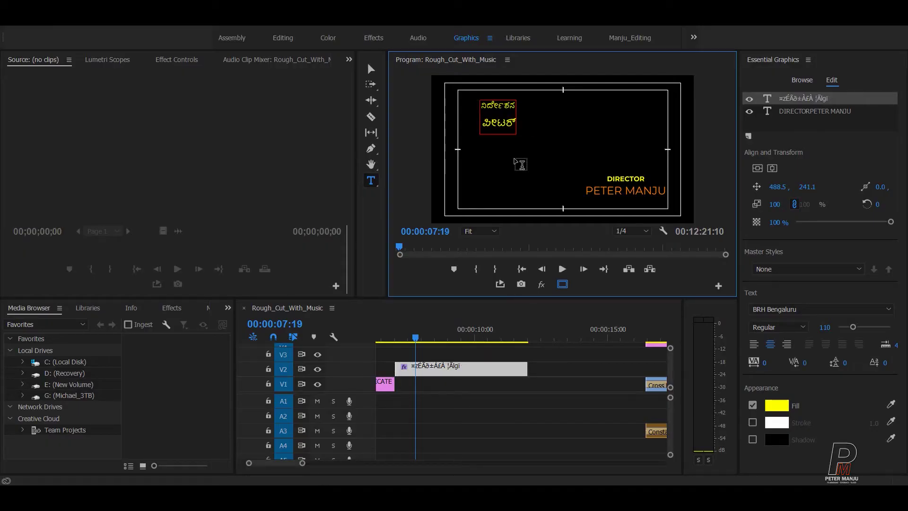
{"action": "key", "text": "ctrl+z"}
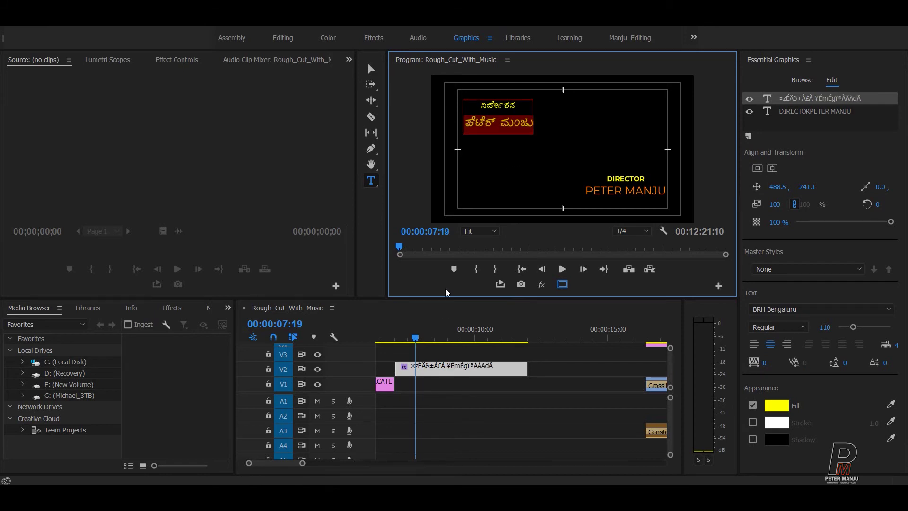
{"action": "left_click_drag", "start_coordinate": [500, 133], "coordinate": [464, 128]}
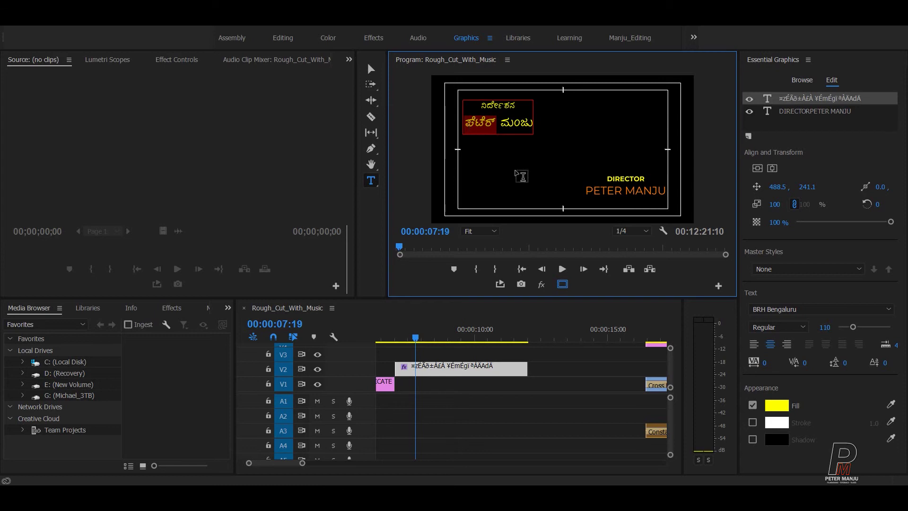
{"action": "key", "text": "ctrl+shift+z"}
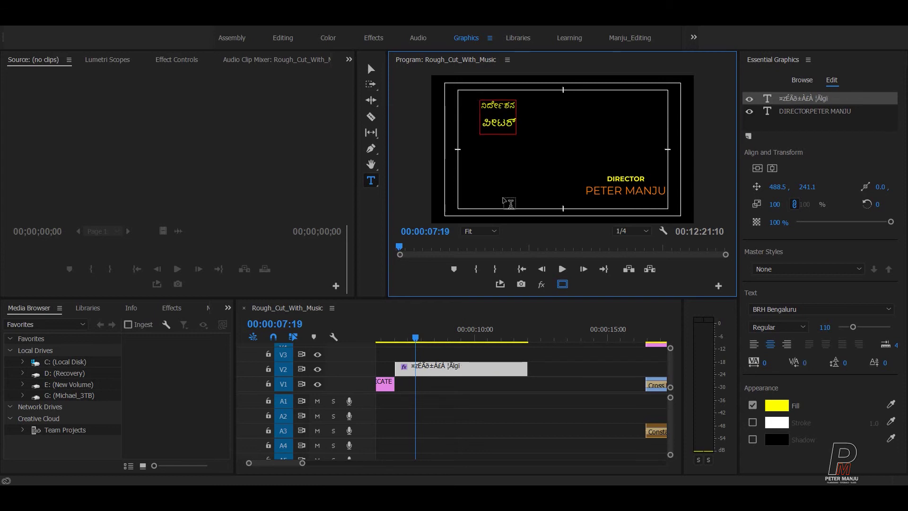
{"action": "key", "text": "ctrl+shift+z"}
{"action": "key", "text": "ctrl+z"}
{"action": "key", "text": "ctrl+z"}
{"action": "key", "text": "ctrl+z"}
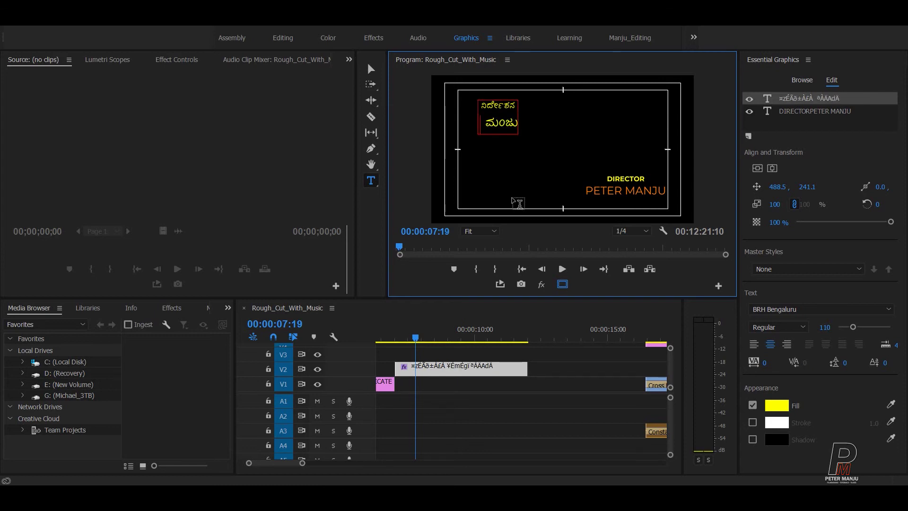
{"action": "key", "text": "ctrl+z"}
{"action": "left_click", "coordinate": [373, 483]}
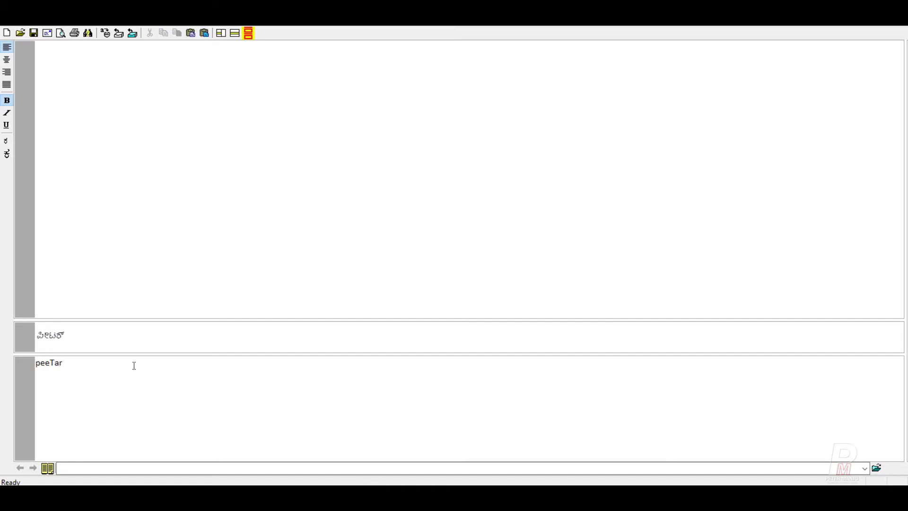
{"action": "type", "text": "maMju"}
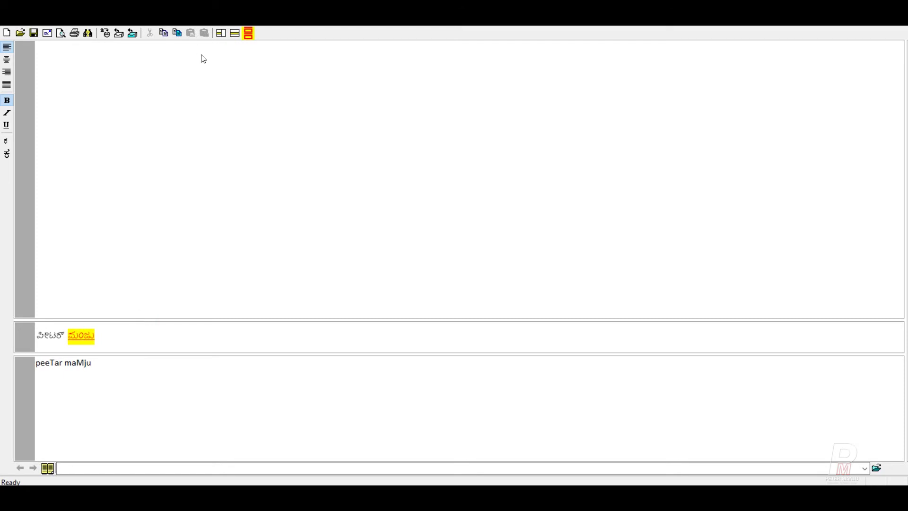
{"action": "left_click", "coordinate": [176, 32]}
{"action": "left_click", "coordinate": [400, 279]}
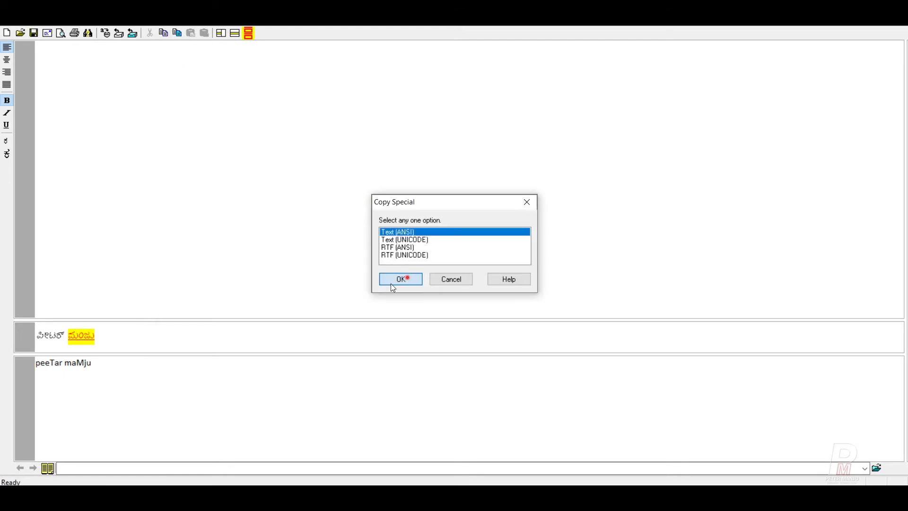
Step: Back in Premiere, select the word ಮಂಜು in the title
{"action": "key", "text": "alt+Tab"}
{"action": "double_click", "coordinate": [490, 124]}
{"action": "left_click_drag", "start_coordinate": [488, 126], "coordinate": [521, 126]}
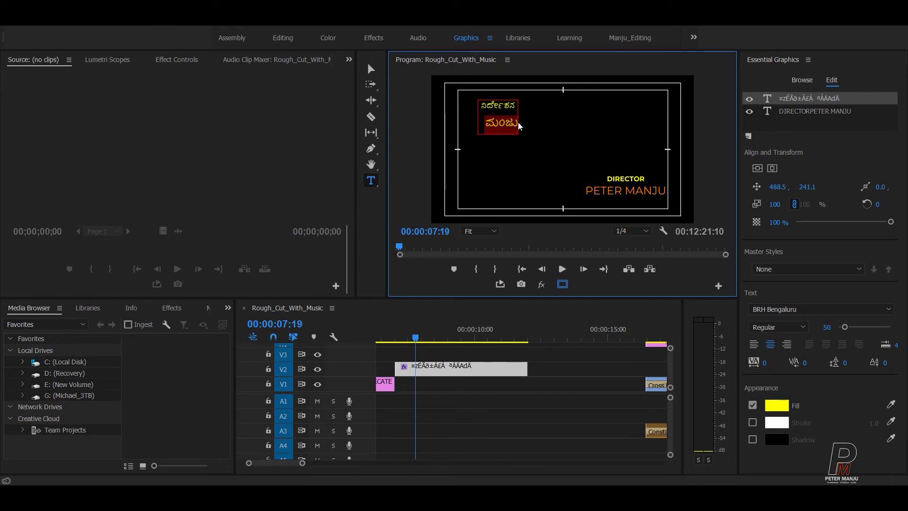
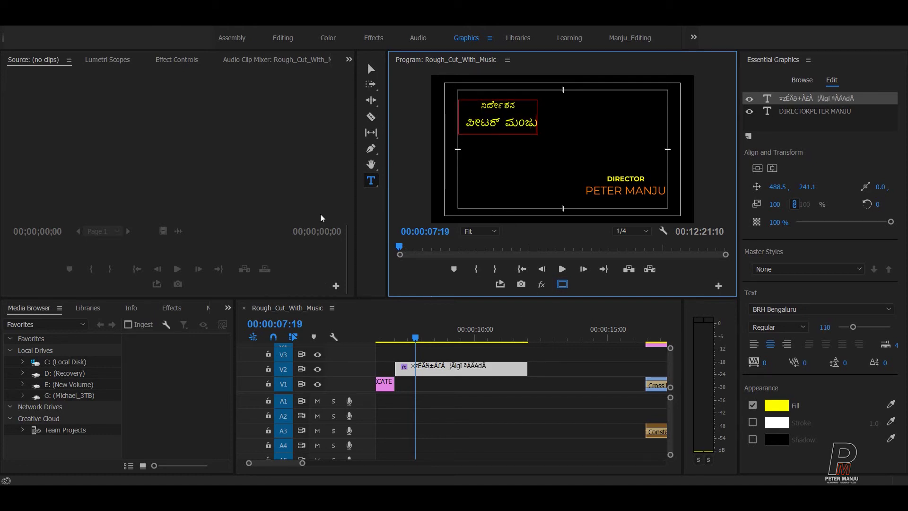
{"action": "left_click", "coordinate": [371, 69]}
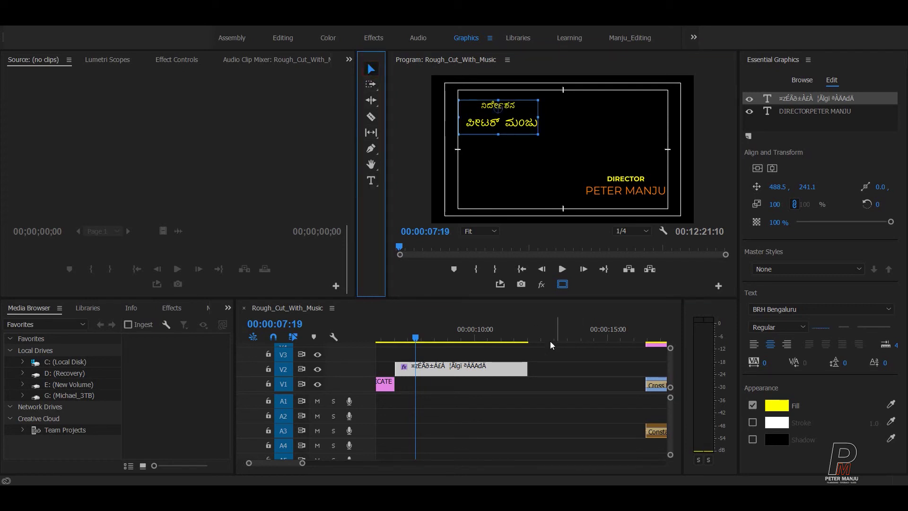
{"action": "left_click", "coordinate": [515, 104]}
{"action": "left_click_drag", "start_coordinate": [520, 114], "coordinate": [516, 113]}
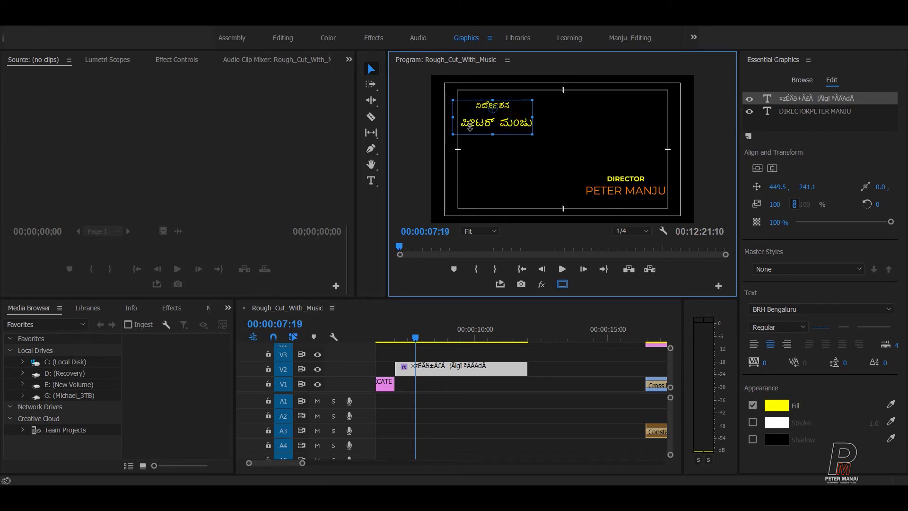
{"action": "left_click", "coordinate": [371, 180]}
{"action": "left_click", "coordinate": [461, 124]}
{"action": "left_click_drag", "start_coordinate": [470, 127], "coordinate": [529, 128]}
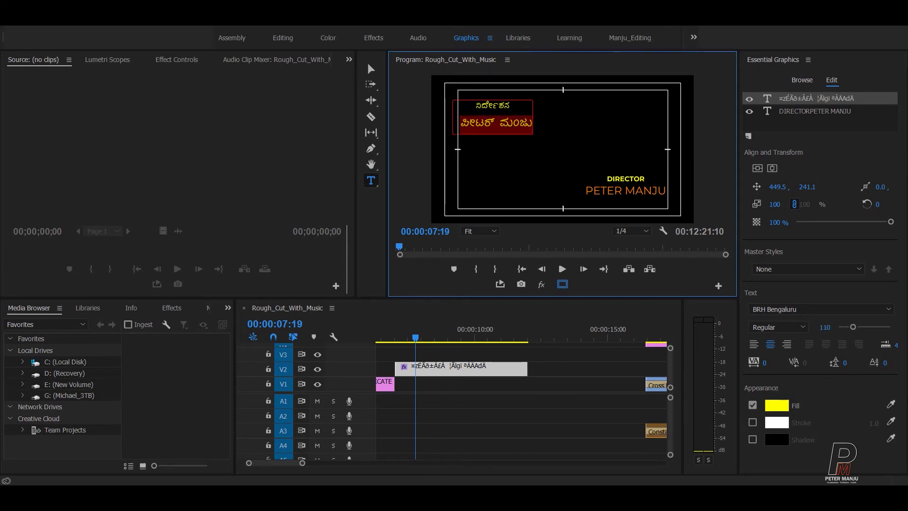
{"action": "left_click", "coordinate": [783, 410]}
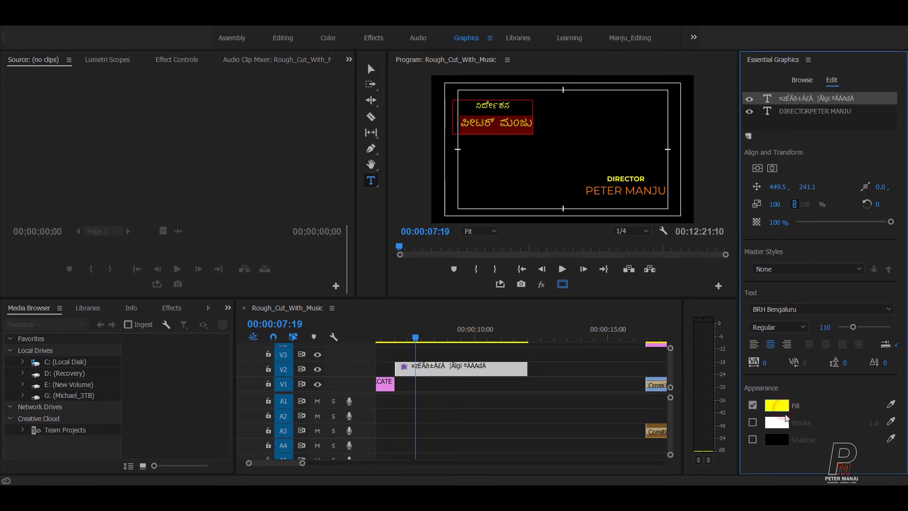
{"action": "left_click_drag", "start_coordinate": [557, 184], "coordinate": [646, 274]}
{"action": "left_click", "coordinate": [698, 448]}
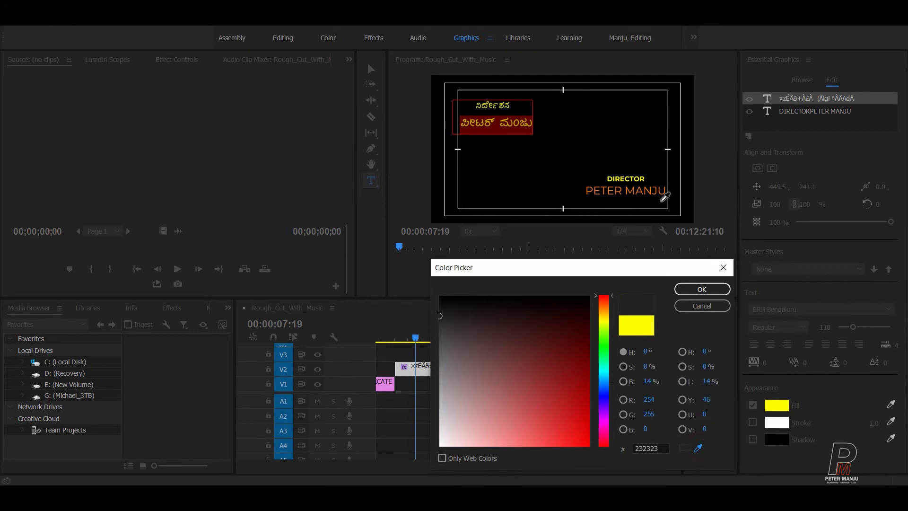
{"action": "left_click", "coordinate": [650, 191]}
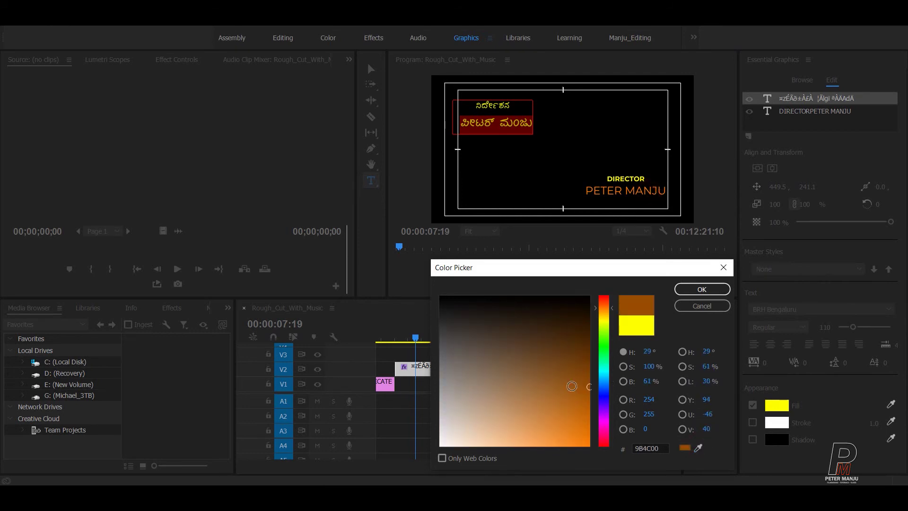
{"action": "left_click", "coordinate": [701, 288]}
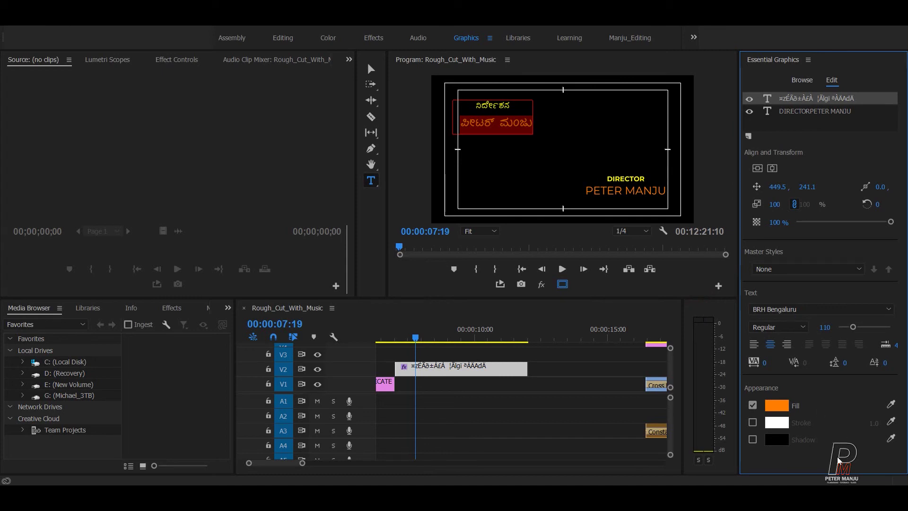
{"action": "left_click", "coordinate": [780, 326]}
{"action": "left_click", "coordinate": [798, 459]}
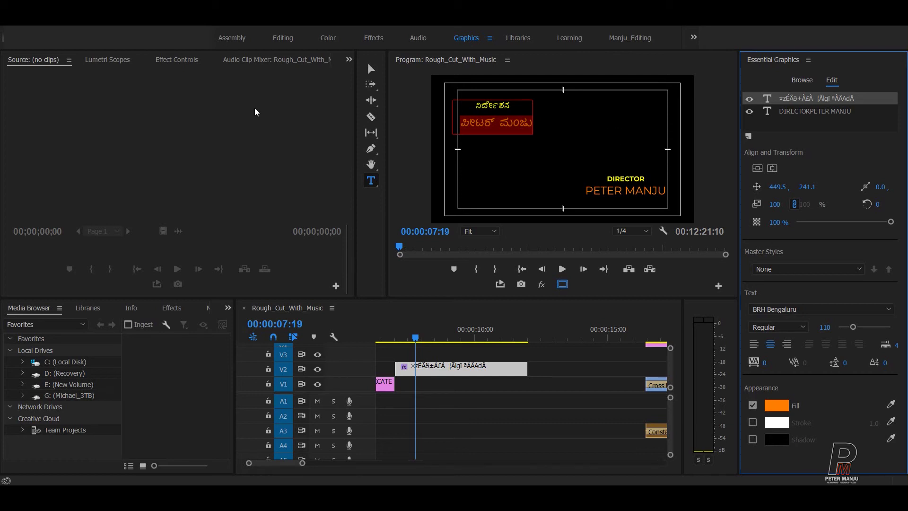
{"action": "left_click", "coordinate": [371, 70]}
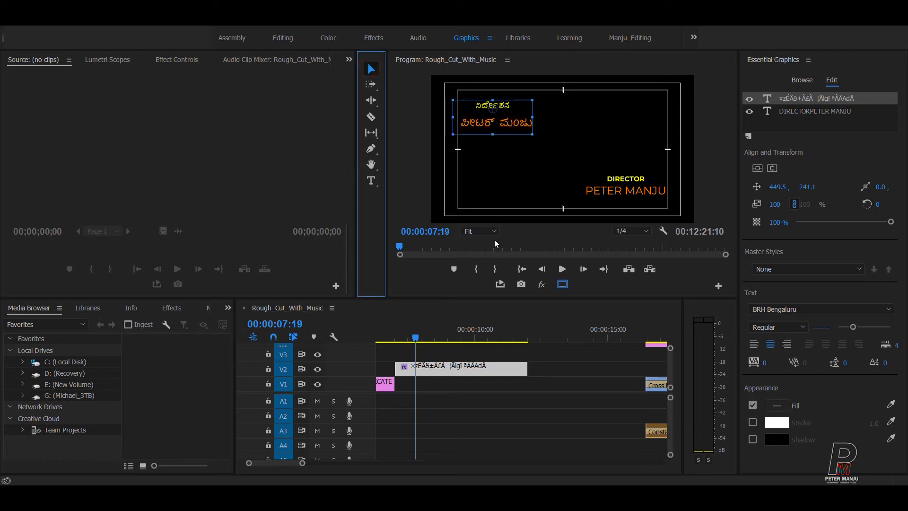
{"action": "left_click", "coordinate": [498, 171]}
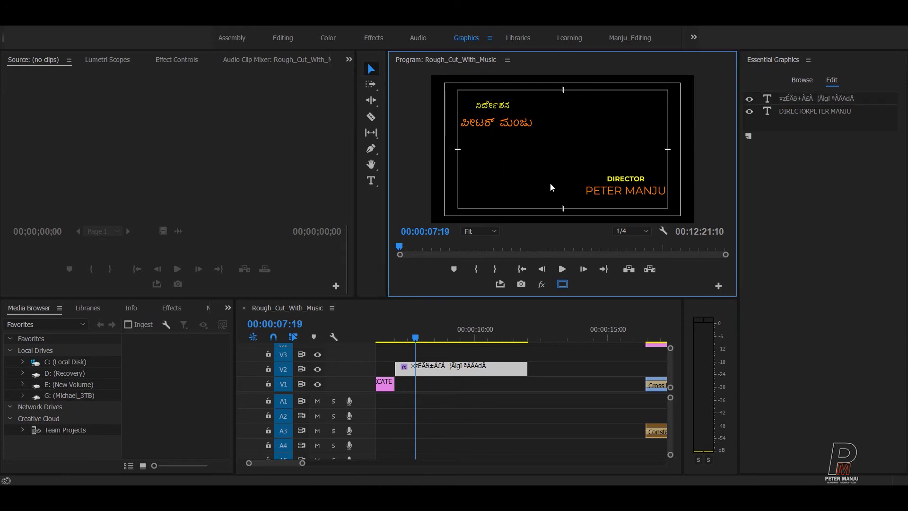
{"action": "left_click", "coordinate": [619, 196]}
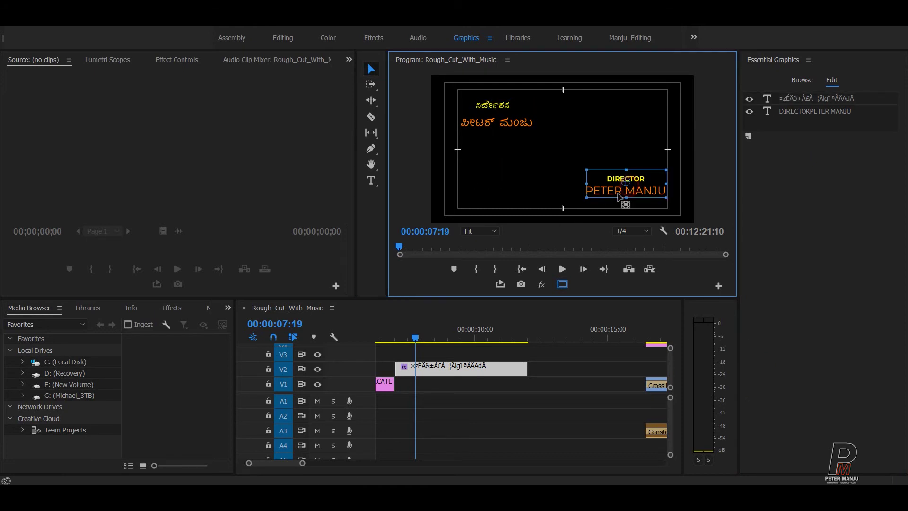
{"action": "left_click_drag", "start_coordinate": [627, 187], "coordinate": [627, 190]}
{"action": "left_click", "coordinate": [460, 410]}
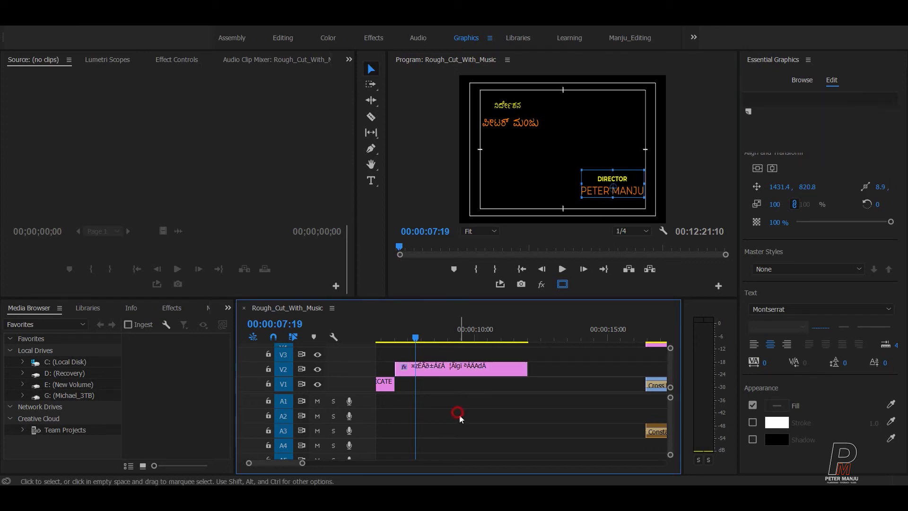
{"action": "mouse_move", "coordinate": [424, 331]}
{"action": "left_mouse_down"}
{"action": "mouse_move", "coordinate": [465, 325]}
{"action": "mouse_move", "coordinate": [397, 331]}
{"action": "mouse_move", "coordinate": [439, 331]}
{"action": "left_mouse_up"}
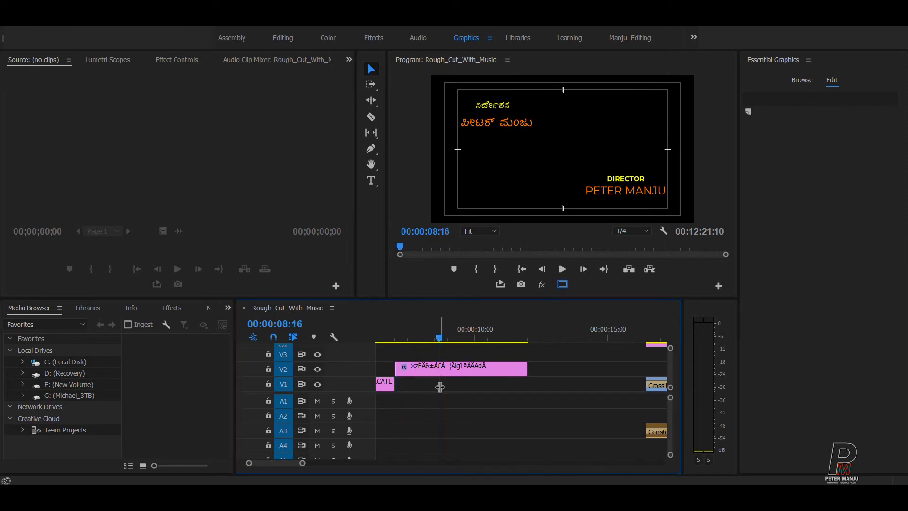
{"action": "left_click", "coordinate": [455, 377]}
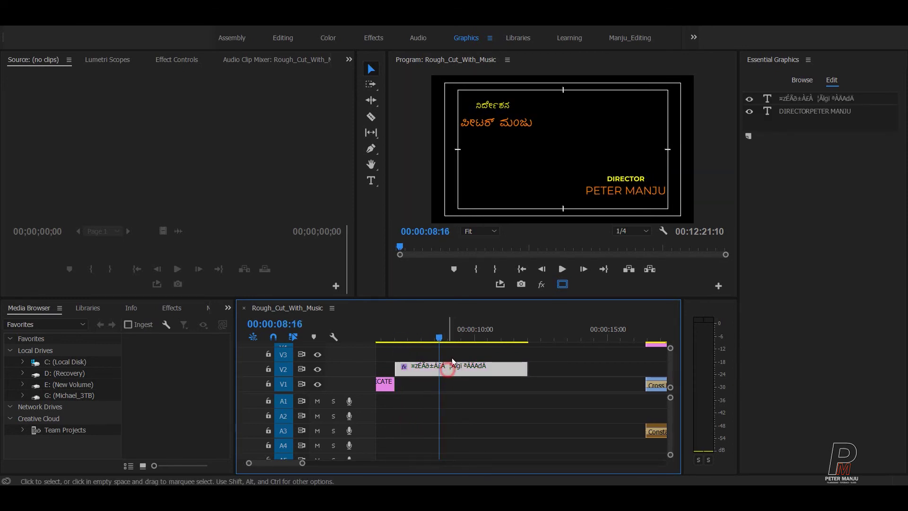
Step: Duplicate the director title clip from V2 onto track V3
{"action": "left_click_drag", "start_coordinate": [450, 369], "coordinate": [449, 354]}
{"action": "left_click", "coordinate": [488, 406]}
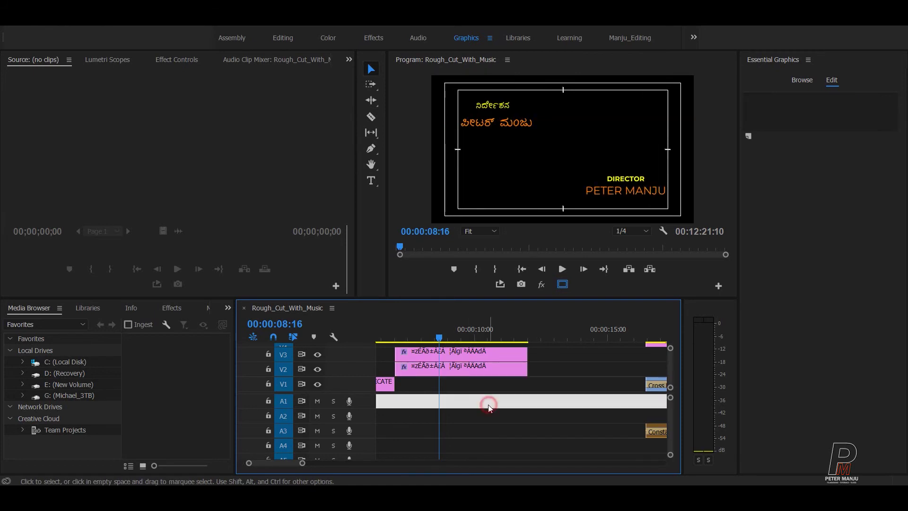
{"action": "left_click", "coordinate": [442, 356]}
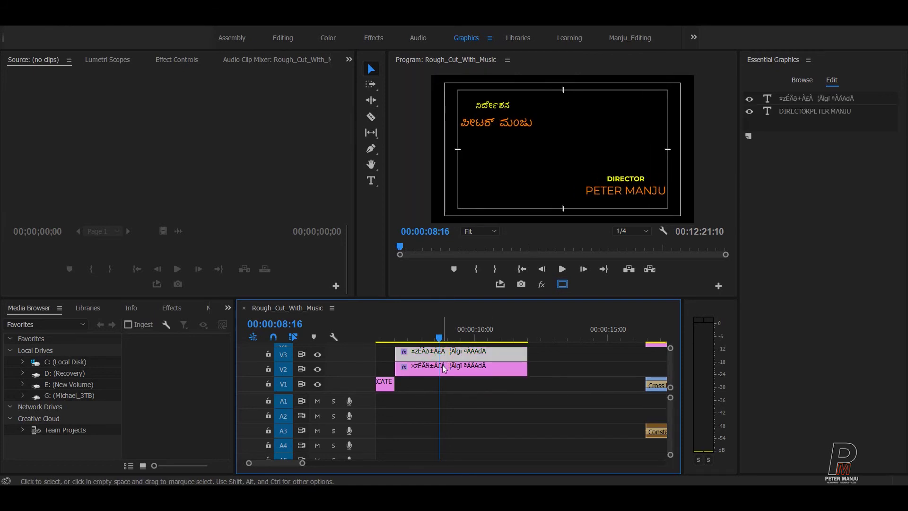
{"action": "left_click", "coordinate": [443, 372]}
{"action": "left_click", "coordinate": [449, 356]}
{"action": "left_click", "coordinate": [452, 373]}
{"action": "left_click", "coordinate": [621, 191]}
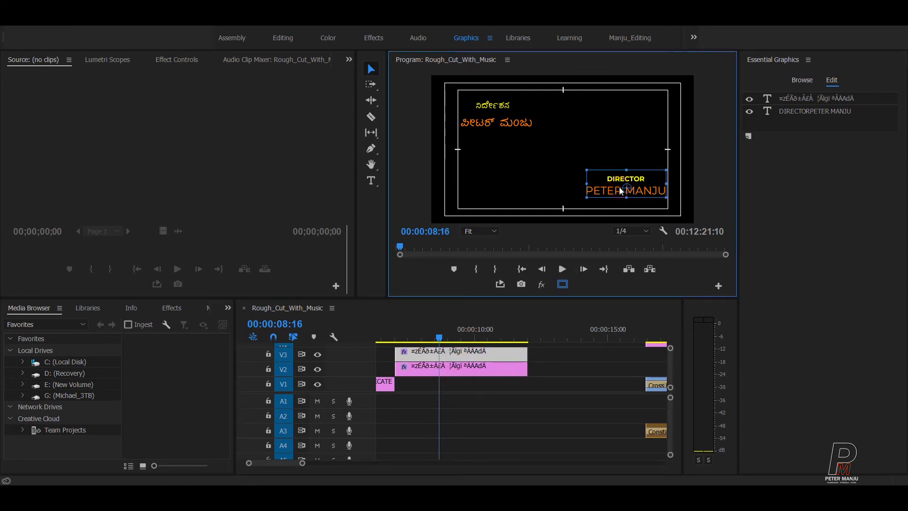
{"action": "left_click", "coordinate": [613, 190]}
{"action": "left_click", "coordinate": [473, 351]}
{"action": "key", "text": "ctrl+v"}
{"action": "left_click", "coordinate": [461, 372]}
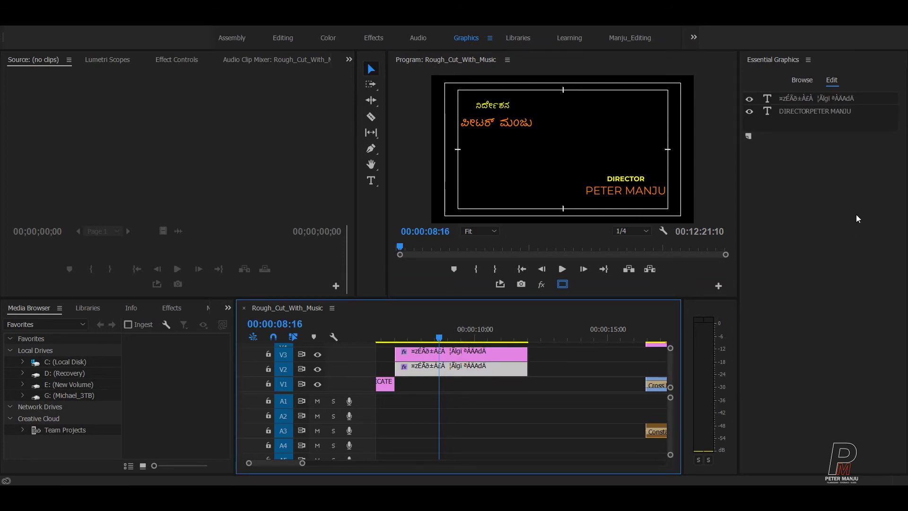
Step: Hide the Kannada layer in the V3 copy and the DIRECTOR layer in the V2 clip
{"action": "left_click", "coordinate": [792, 110]}
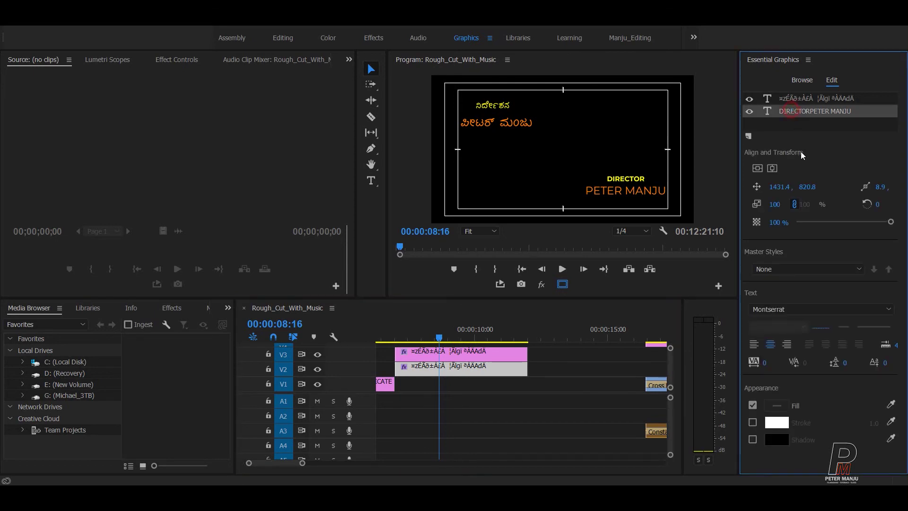
{"action": "left_click", "coordinate": [465, 365]}
{"action": "left_click", "coordinate": [749, 98]}
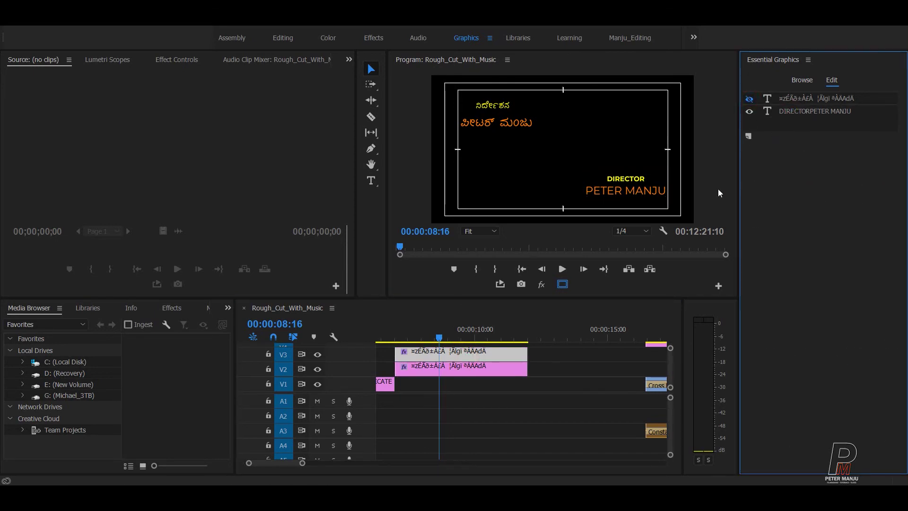
{"action": "left_click", "coordinate": [559, 409]}
{"action": "left_click", "coordinate": [487, 370]}
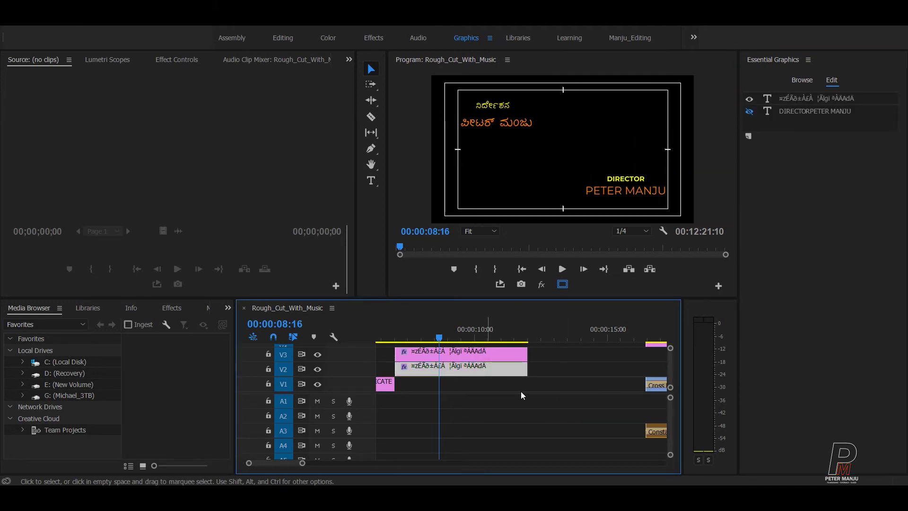
{"action": "left_click", "coordinate": [488, 353]}
{"action": "left_click", "coordinate": [511, 414]}
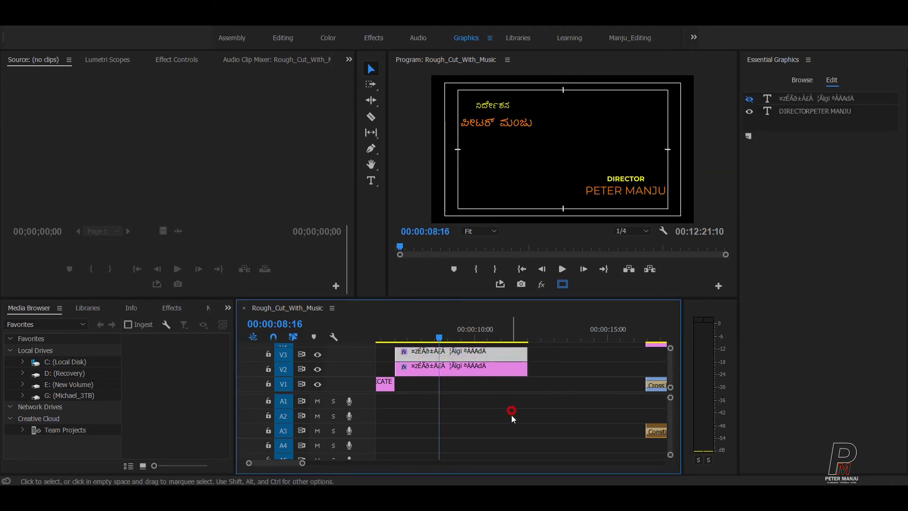
Step: Add default cross dissolves at both the start and end of the Kannada credit clip on V2
{"action": "scroll", "coordinate": [529, 372], "scroll_direction": "up", "scroll_amount": 5}
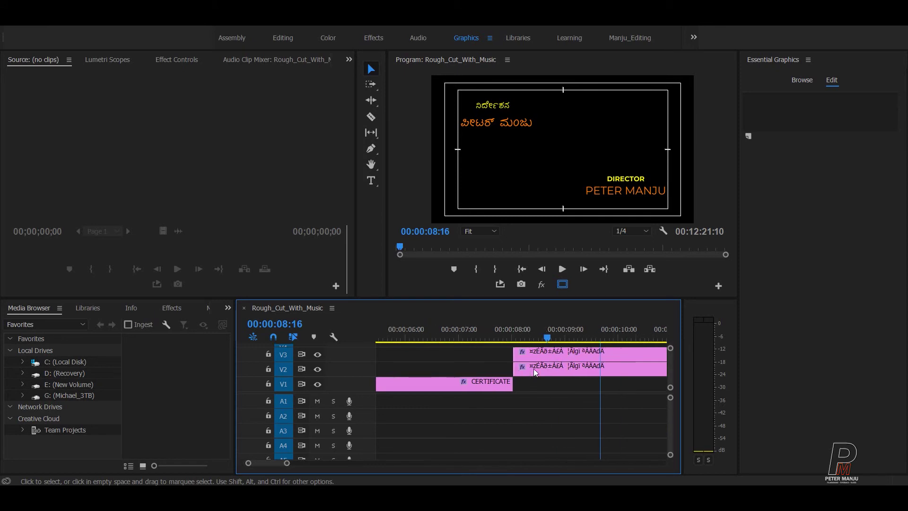
{"action": "scroll", "coordinate": [537, 364], "scroll_direction": "down", "scroll_amount": 2}
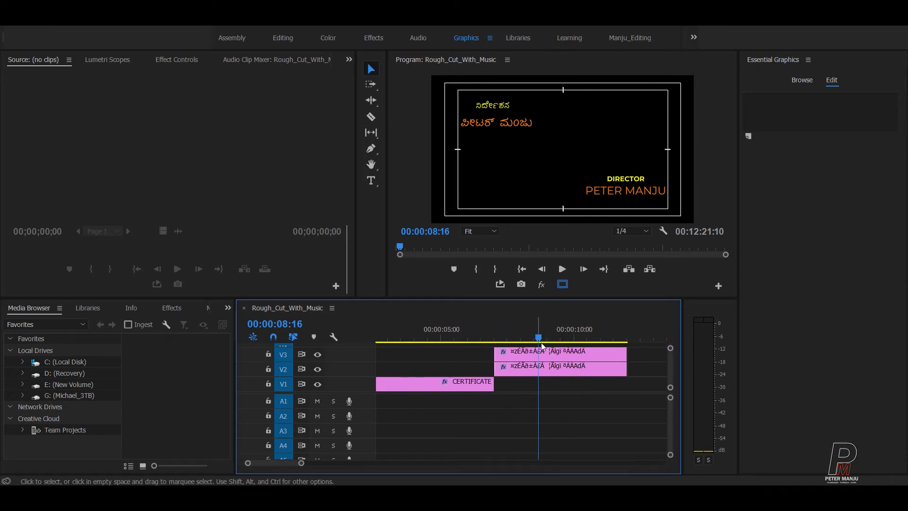
{"action": "left_click", "coordinate": [530, 331]}
{"action": "right_click", "coordinate": [498, 366]}
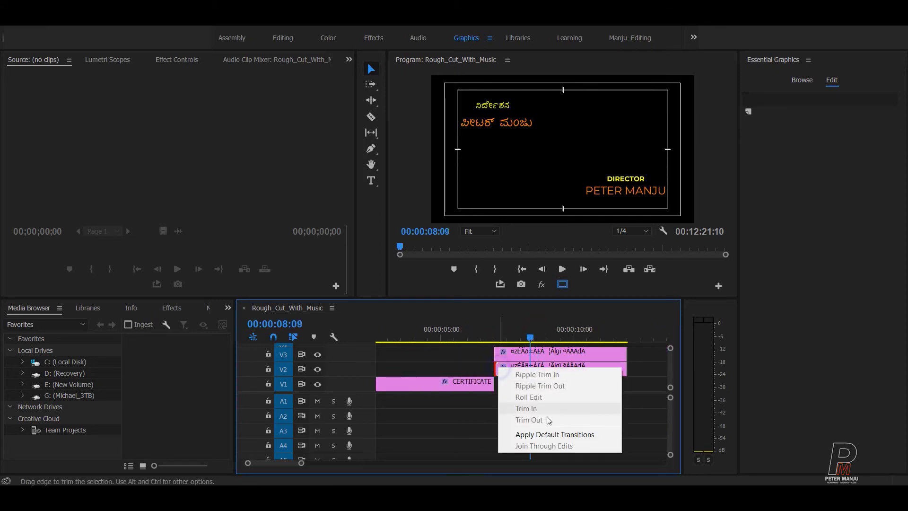
{"action": "left_click", "coordinate": [543, 432]}
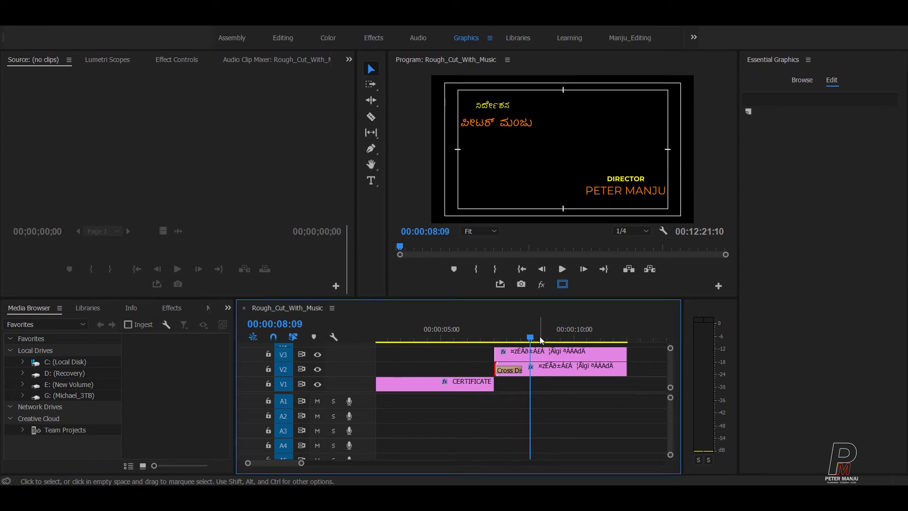
{"action": "left_click_drag", "start_coordinate": [541, 339], "coordinate": [577, 340]}
{"action": "right_click", "coordinate": [622, 374]}
{"action": "left_click", "coordinate": [624, 435]}
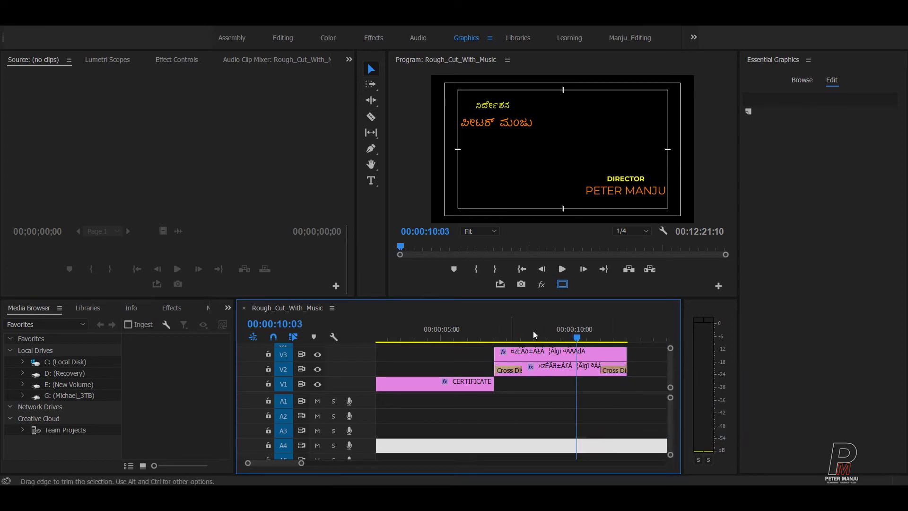
Step: Move the English credit clip on V3 later and play back the staggered titles
{"action": "left_click", "coordinate": [472, 338]}
{"action": "key", "text": "space"}
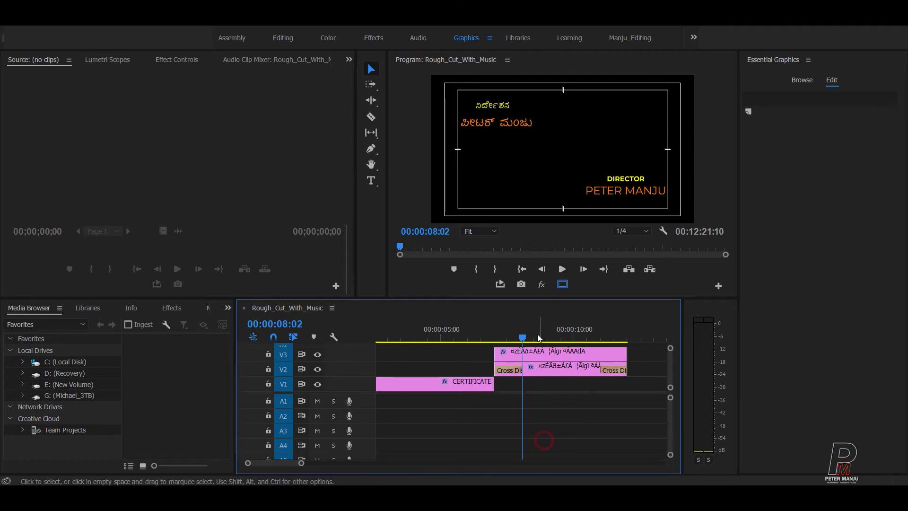
{"action": "left_click", "coordinate": [496, 337]}
{"action": "left_click", "coordinate": [537, 353]}
{"action": "left_click_drag", "start_coordinate": [536, 352], "coordinate": [552, 374]}
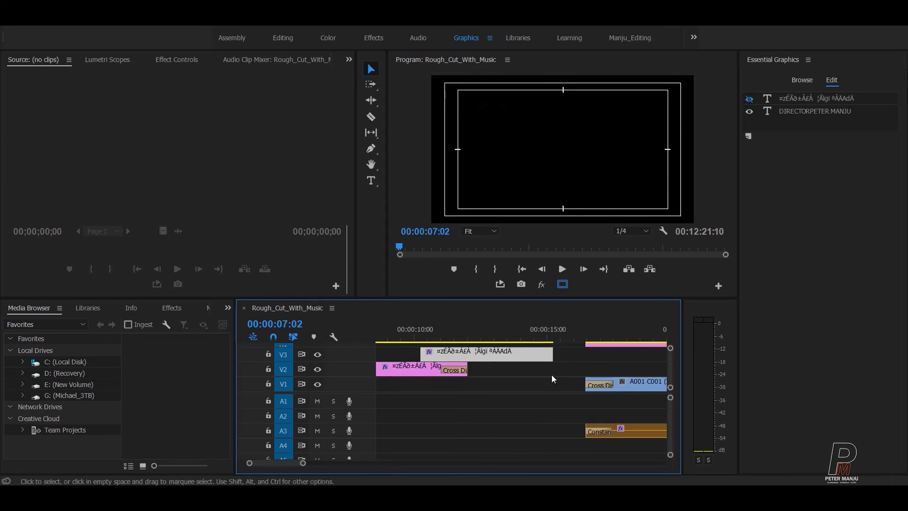
{"action": "key", "text": "minus"}
{"action": "key", "text": "equal"}
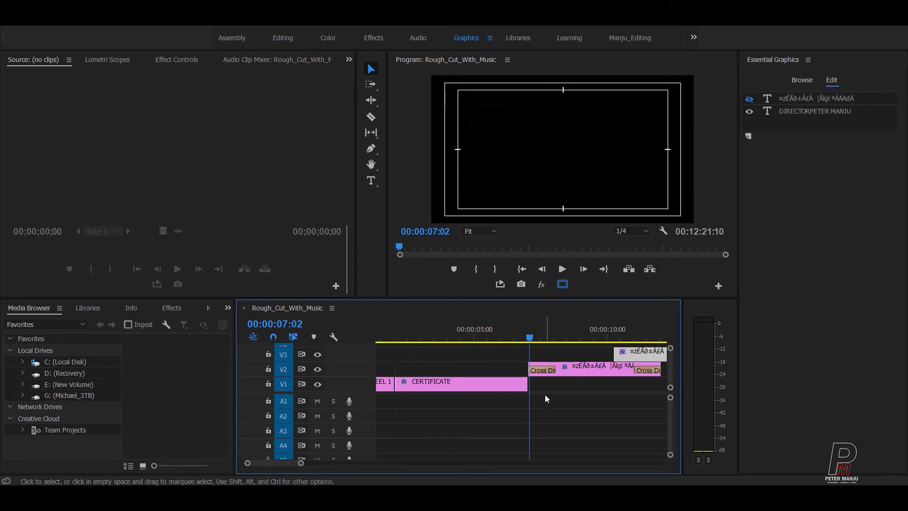
{"action": "key", "text": "space"}
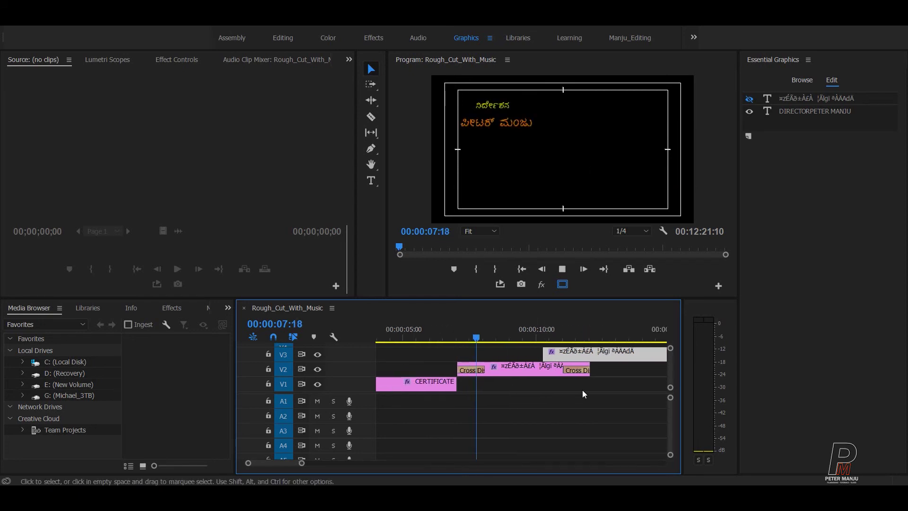
{"action": "key", "text": "space"}
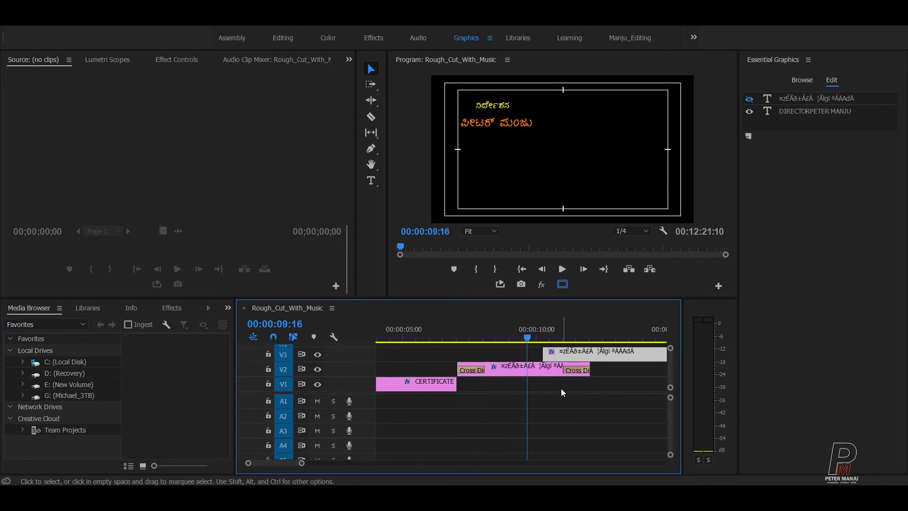
Step: Start the English credit at the playhead and give it a cross dissolve fade-in
{"action": "left_click_drag", "start_coordinate": [575, 355], "coordinate": [538, 355]}
{"action": "right_click", "coordinate": [530, 355]}
{"action": "left_click", "coordinate": [566, 420]}
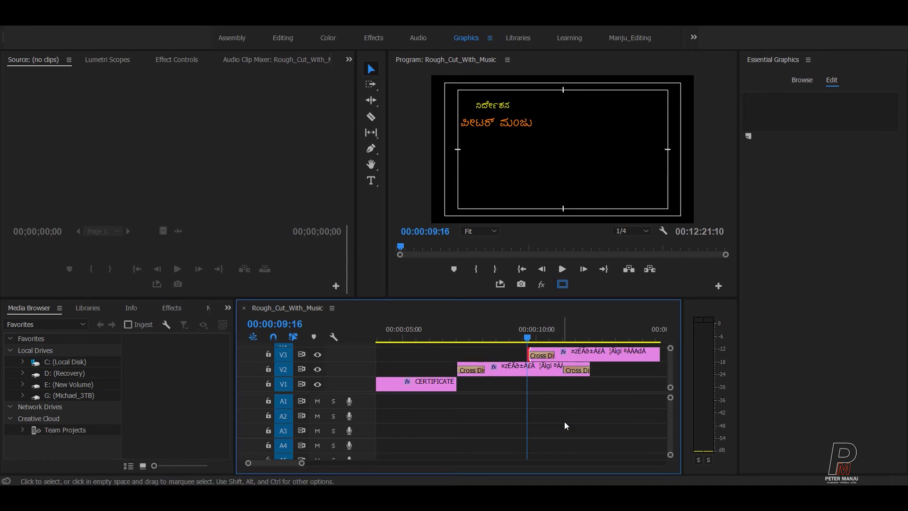
{"action": "key", "text": "space"}
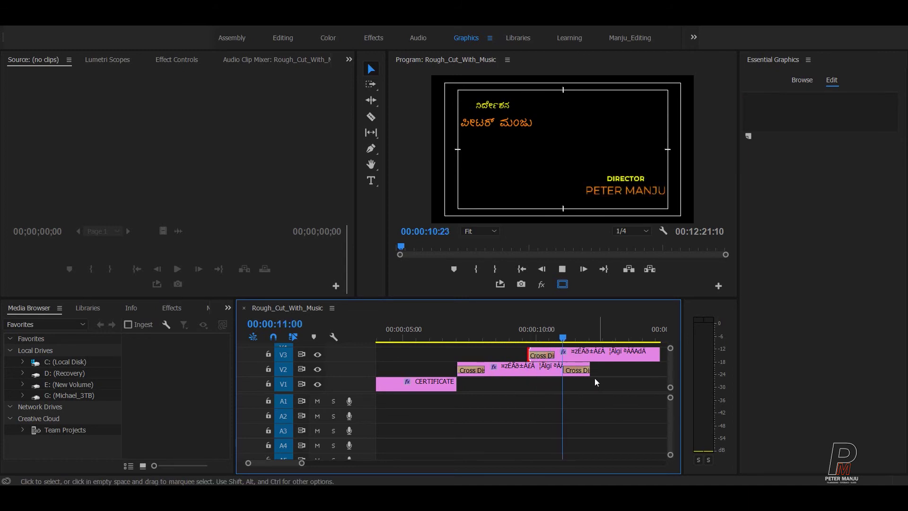
{"action": "key", "text": "space"}
Step: Shorten the English credit by one second, add a cross dissolve at its end, and preview
{"action": "left_click_drag", "start_coordinate": [592, 371], "coordinate": [633, 371]}
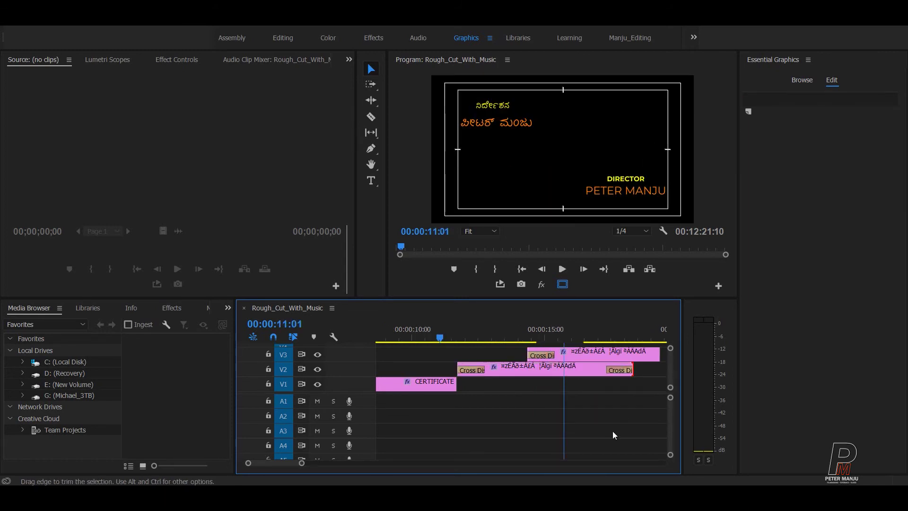
{"action": "scroll", "coordinate": [611, 430], "scroll_direction": "down", "scroll_amount": 4}
{"action": "left_click_drag", "start_coordinate": [534, 354], "coordinate": [510, 354]}
{"action": "right_click", "coordinate": [510, 355]}
{"action": "left_click", "coordinate": [513, 421]}
{"action": "scroll", "coordinate": [511, 413], "scroll_direction": "up", "scroll_amount": 4}
{"action": "left_click_drag", "start_coordinate": [502, 340], "coordinate": [421, 342]}
{"action": "key", "text": "space"}
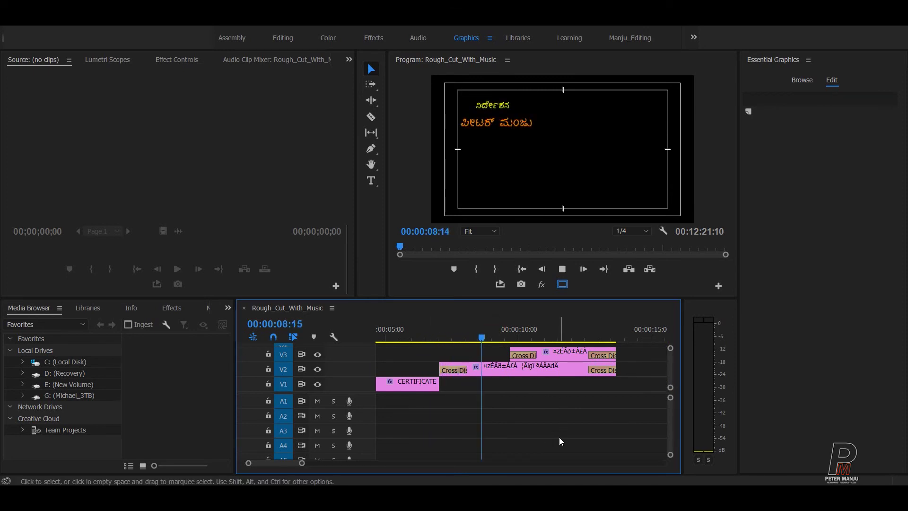
{"action": "key", "text": "space"}
Step: Snap the English credit's start to 00:00:09:05 and shorten the Kannada credit's end
{"action": "left_click", "coordinate": [497, 333]}
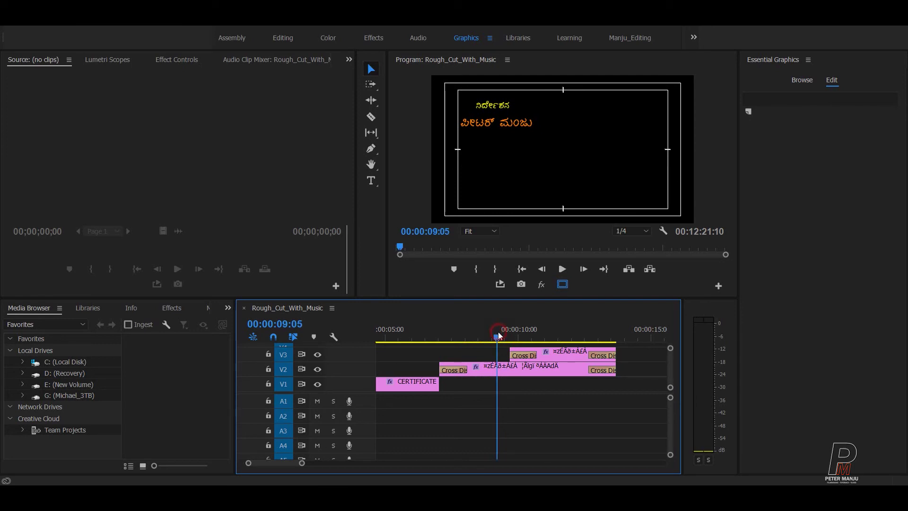
{"action": "left_click_drag", "start_coordinate": [551, 359], "coordinate": [538, 358]}
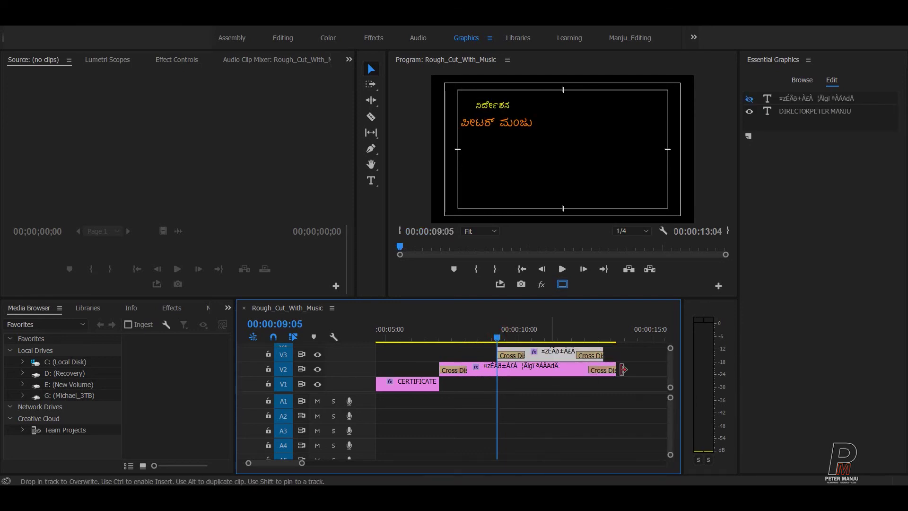
{"action": "left_click_drag", "start_coordinate": [611, 371], "coordinate": [604, 371]}
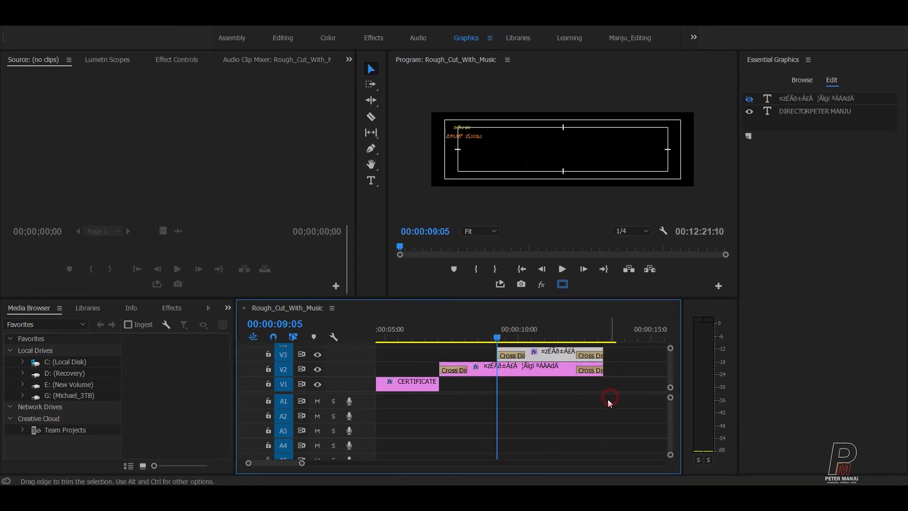
{"action": "left_click", "coordinate": [608, 399]}
{"action": "left_click_drag", "start_coordinate": [513, 334], "coordinate": [428, 348]}
{"action": "left_click", "coordinate": [519, 401]}
{"action": "key", "text": "space"}
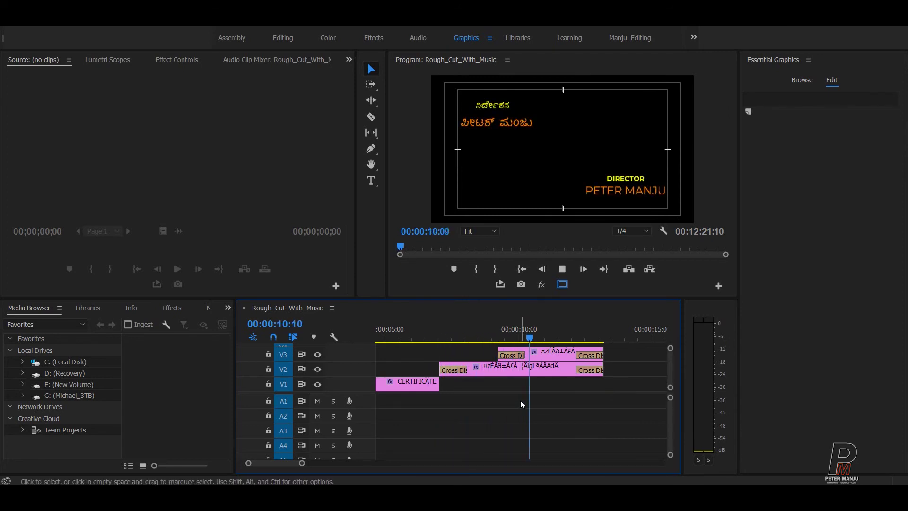
{"action": "key", "text": "space"}
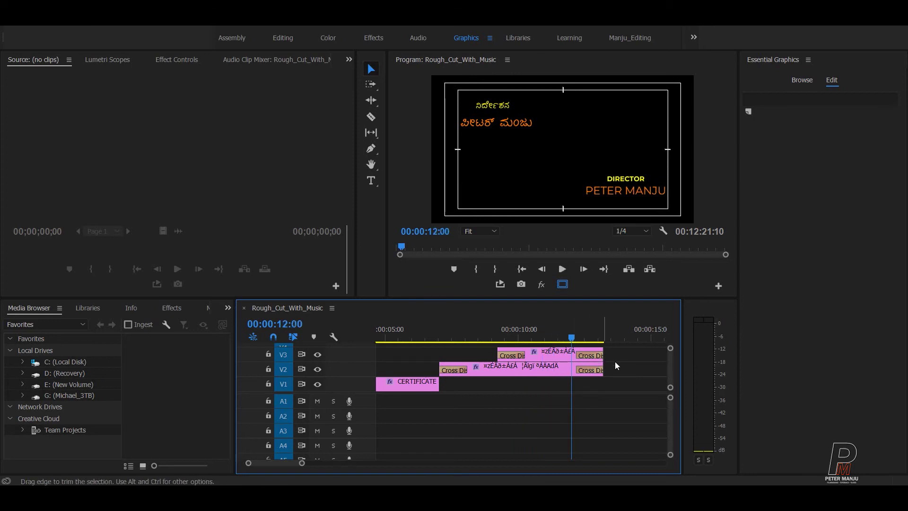
Step: Trim the director title clips to end earlier and replay to check timing
{"action": "left_click", "coordinate": [591, 371]}
{"action": "left_click_drag", "start_coordinate": [602, 371], "coordinate": [592, 373]}
{"action": "key", "text": "j"}
{"action": "key", "text": "j"}
{"action": "key", "text": "j"}
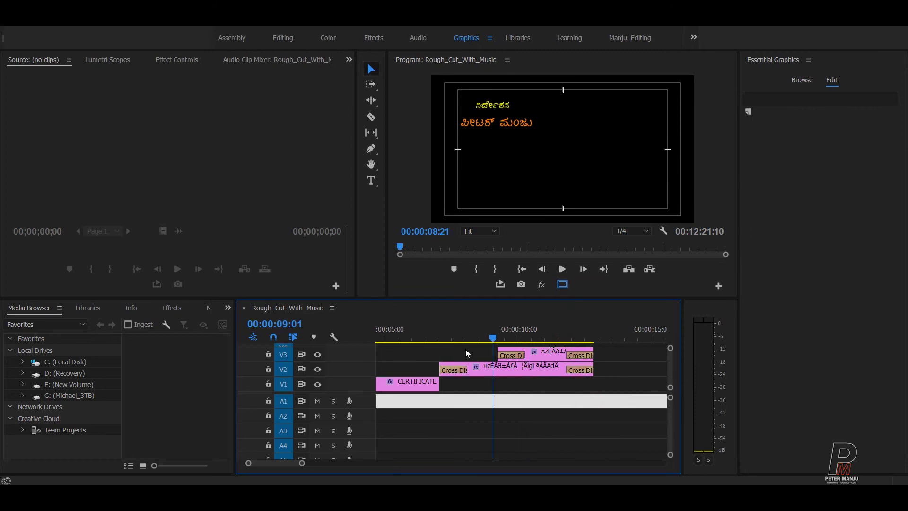
{"action": "left_click", "coordinate": [505, 404]}
{"action": "key", "text": "l"}
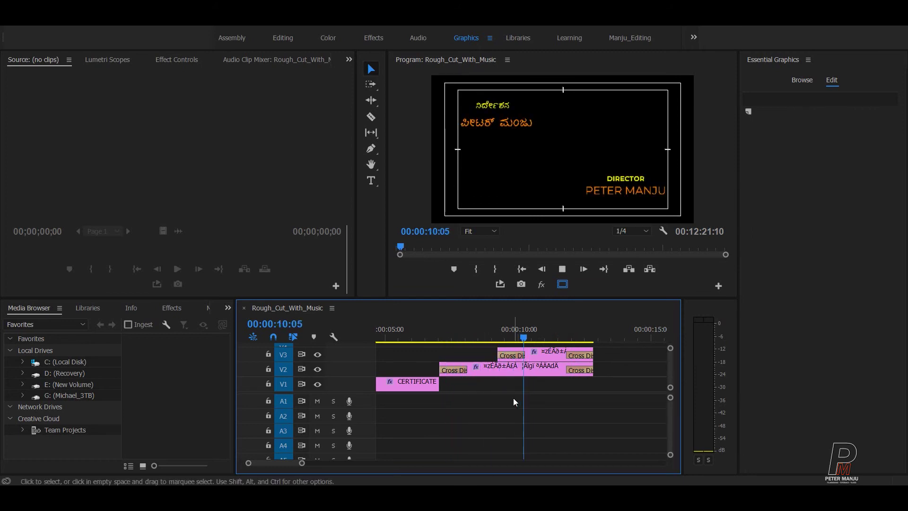
{"action": "key", "text": "k"}
Step: Trim both title clips' ends by 15 frames, review playback, and save the project
{"action": "left_click", "coordinate": [552, 337]}
{"action": "left_click_drag", "start_coordinate": [607, 363], "coordinate": [576, 364]}
{"action": "key", "text": "j"}
{"action": "key", "text": "j"}
{"action": "key", "text": "j"}
{"action": "key", "text": "l"}
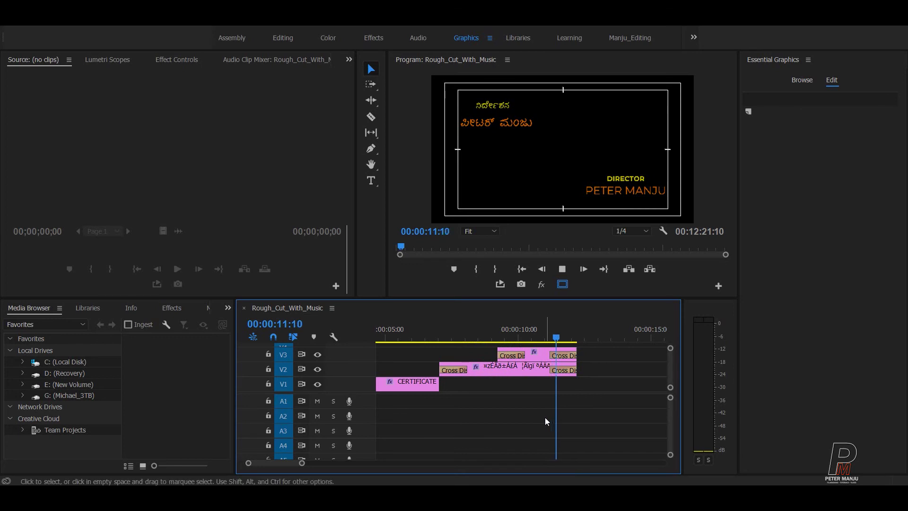
{"action": "left_click", "coordinate": [608, 406]}
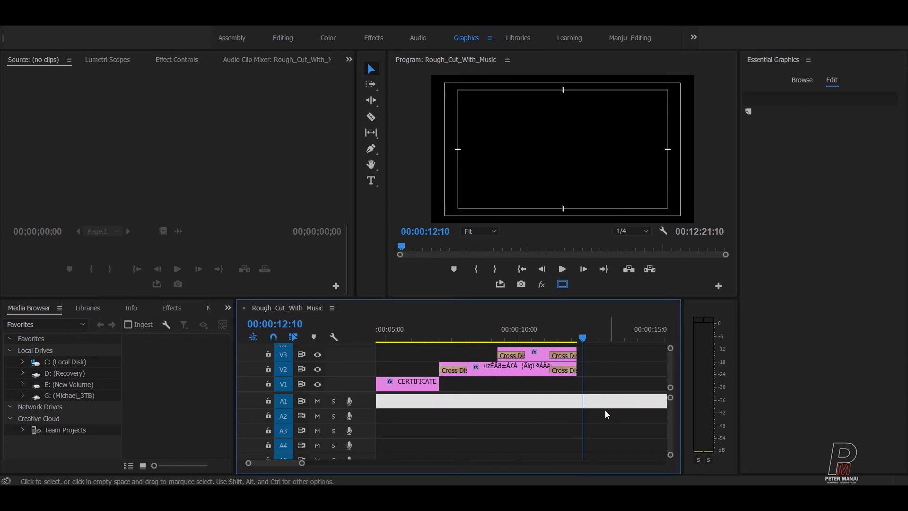
{"action": "left_click", "coordinate": [481, 402]}
{"action": "key", "text": "ctrl+s"}
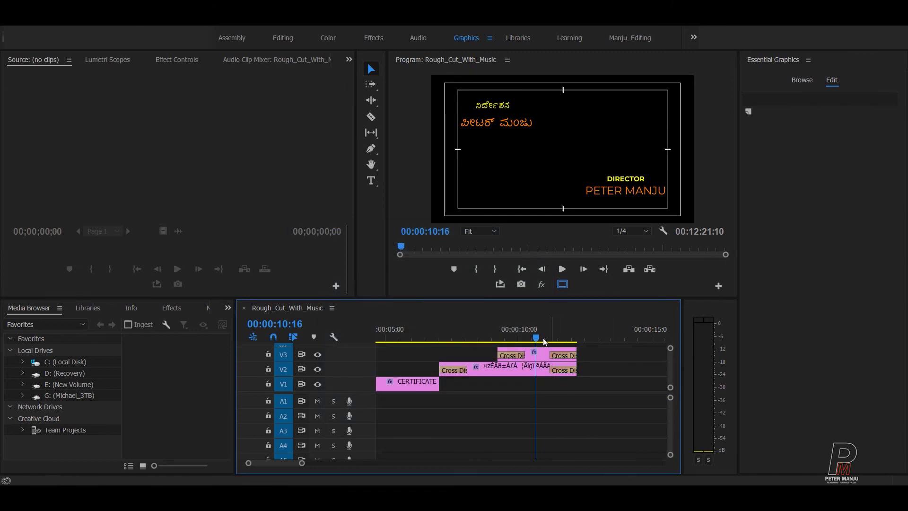
Step: Move the playhead back to 04:06 and select the CERTIFICATE title clip
{"action": "left_click", "coordinate": [538, 340]}
{"action": "left_click_drag", "start_coordinate": [538, 340], "coordinate": [446, 340]}
{"action": "scroll", "coordinate": [538, 389], "scroll_direction": "up", "scroll_amount": 3}
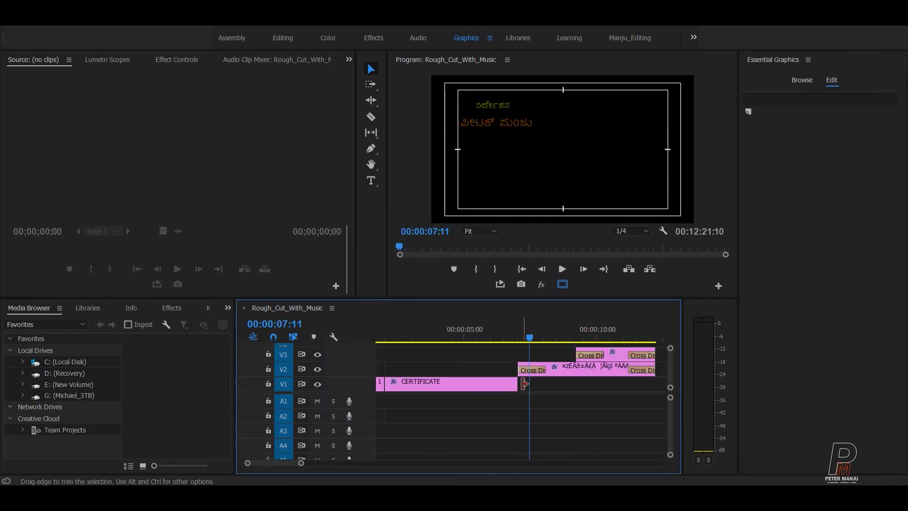
{"action": "left_click_drag", "start_coordinate": [538, 329], "coordinate": [490, 330]}
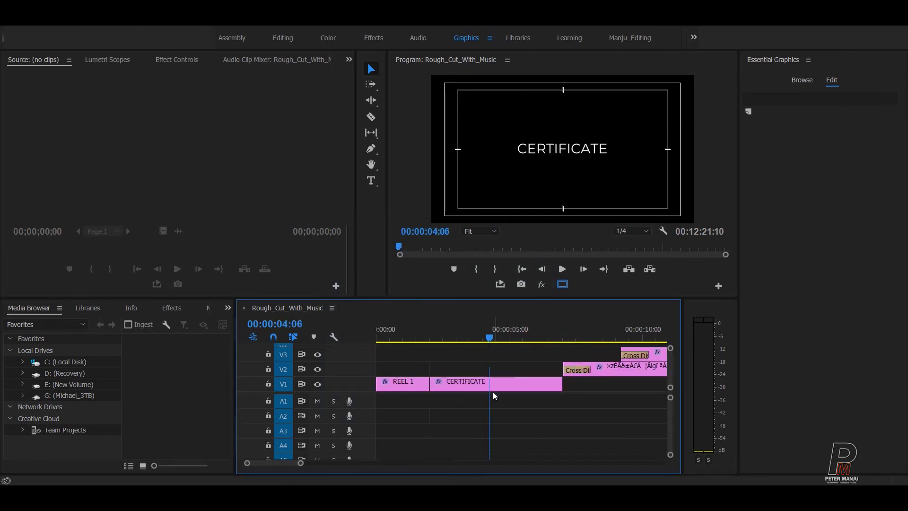
{"action": "left_click", "coordinate": [510, 382]}
Step: Paste-insert a copy of the CERTIFICATE title at 07:01, right after the original
{"action": "left_click", "coordinate": [582, 430]}
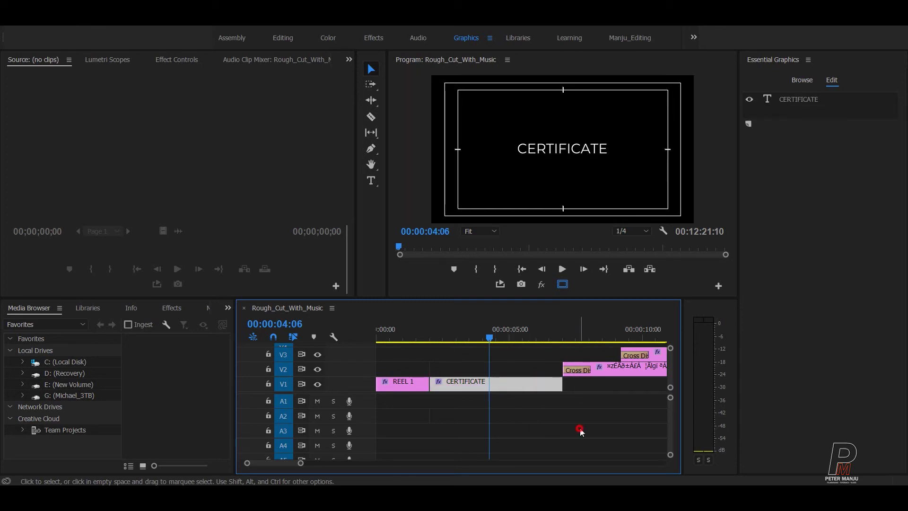
{"action": "key", "text": "Down"}
{"action": "key", "text": "Delete"}
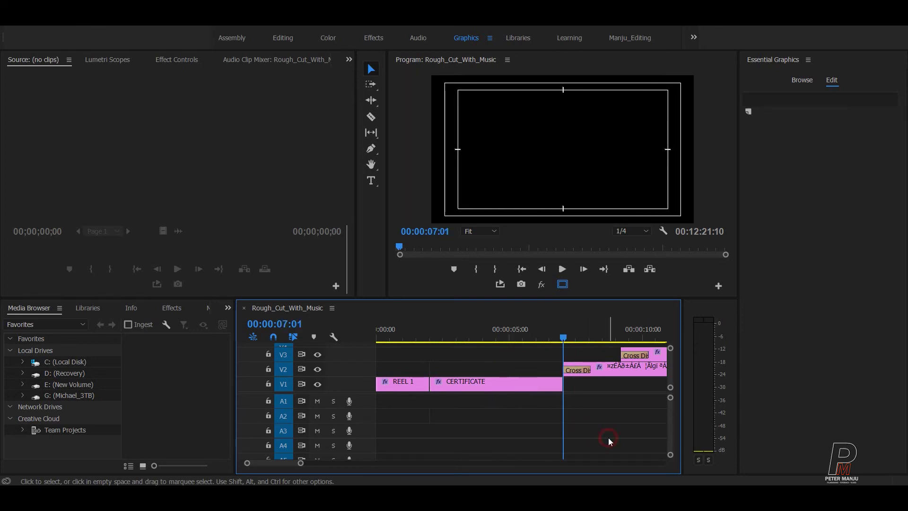
{"action": "key", "text": "ctrl+shift+v"}
{"action": "left_click", "coordinate": [579, 428]}
{"action": "key", "text": "minus"}
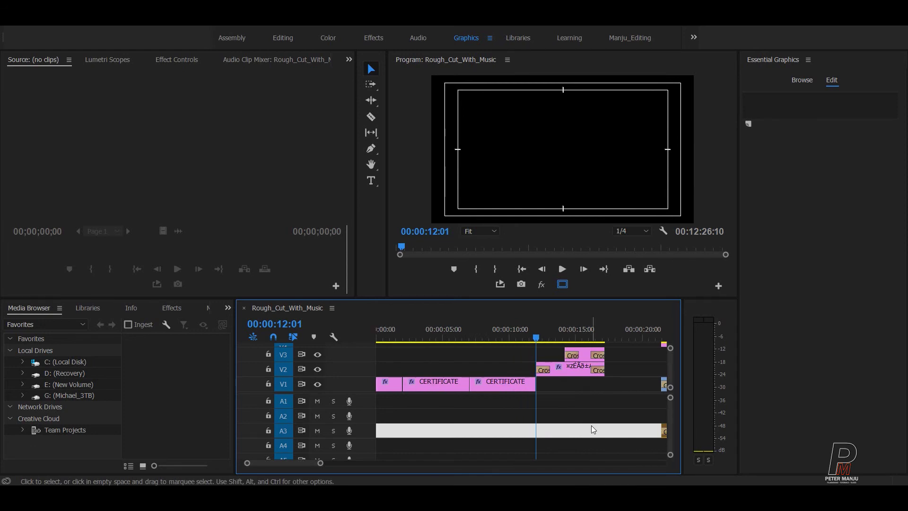
Step: Replace the copied title's text with Disclaimer
{"action": "left_click_drag", "start_coordinate": [515, 335], "coordinate": [501, 335]}
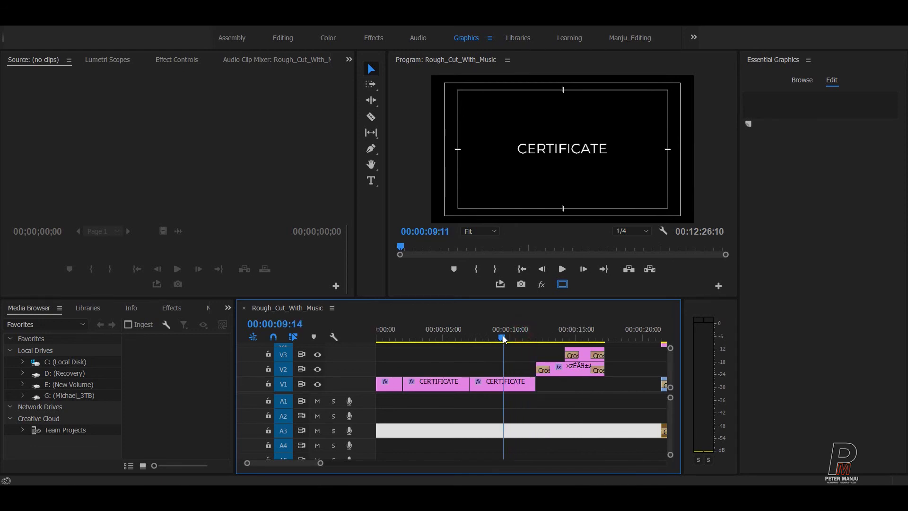
{"action": "left_click", "coordinate": [505, 384]}
{"action": "double_click", "coordinate": [552, 160]}
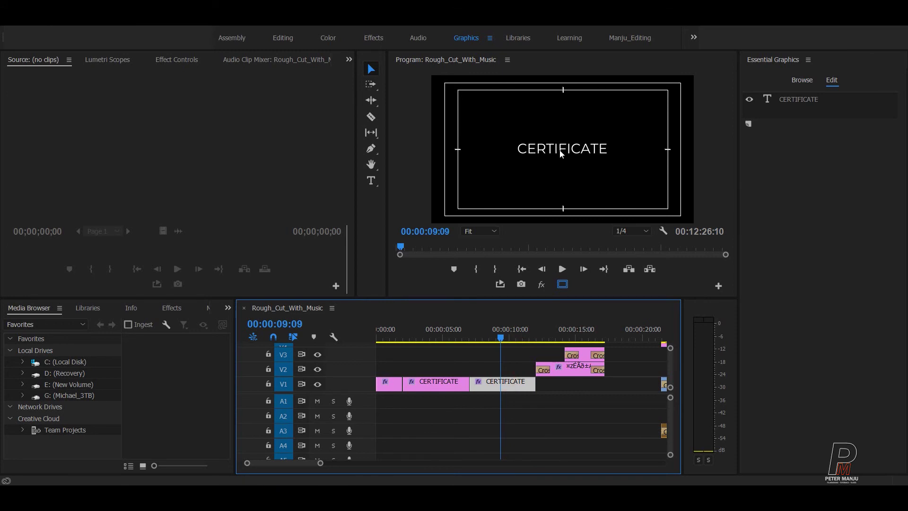
{"action": "type", "text": "Thanks"}
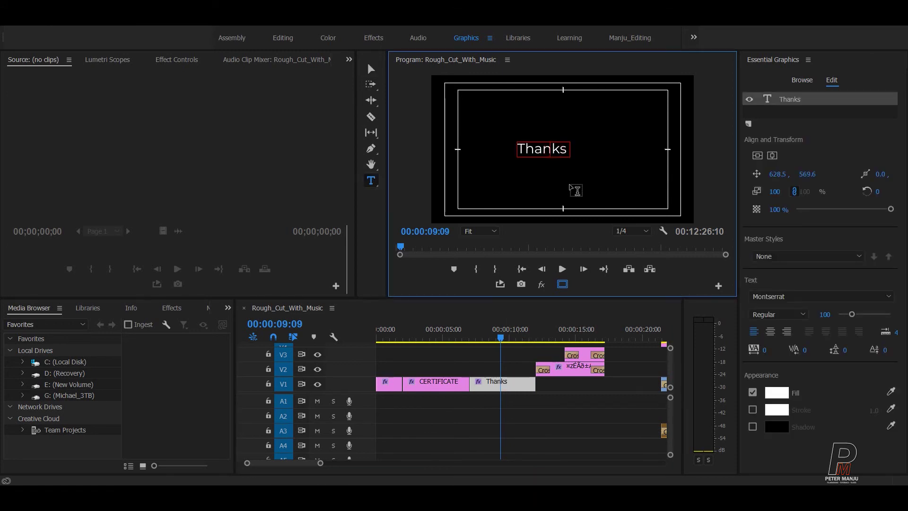
{"action": "key", "text": "ctrl+a"}
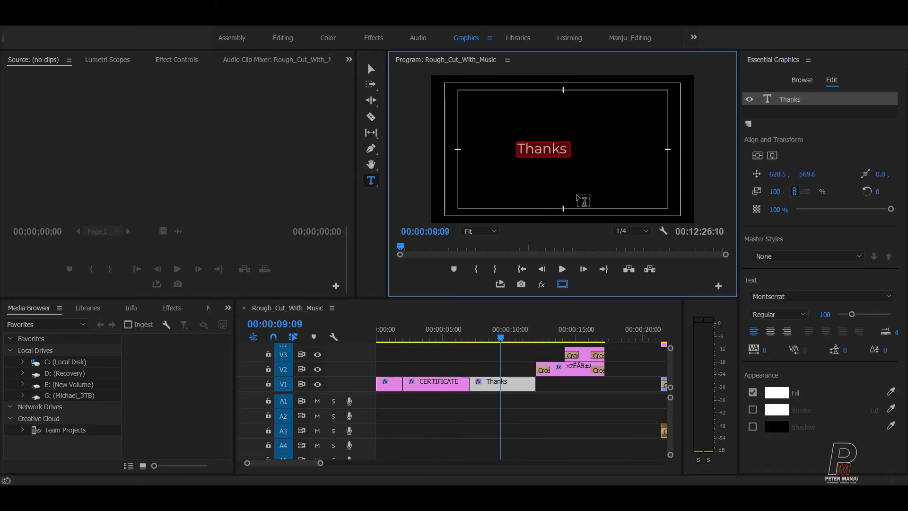
{"action": "type", "text": "D"}
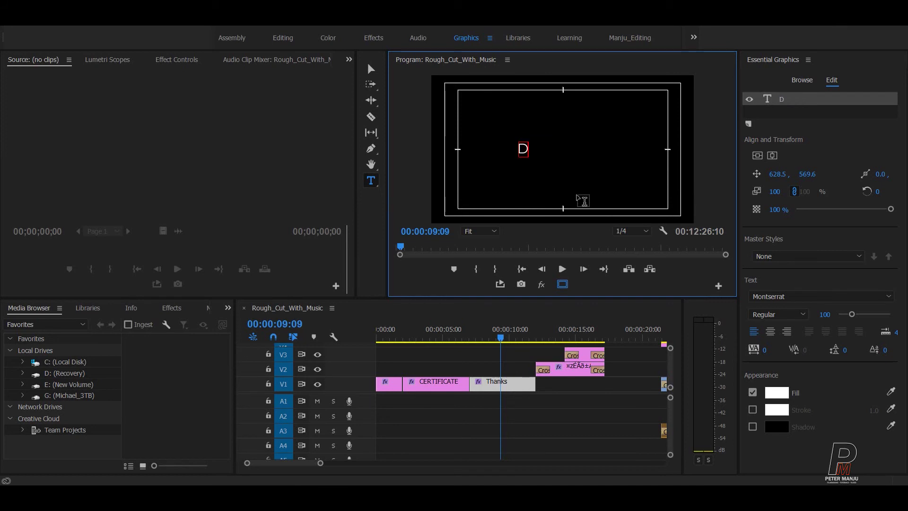
{"action": "type", "text": "es"}
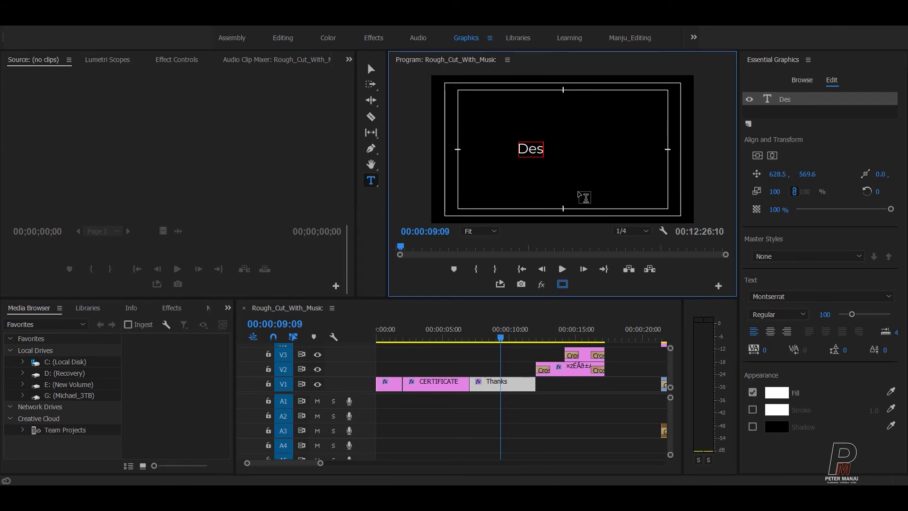
{"action": "key", "text": "BackSpace"}
{"action": "key", "text": "BackSpace"}
{"action": "type", "text": "isclaimer"}
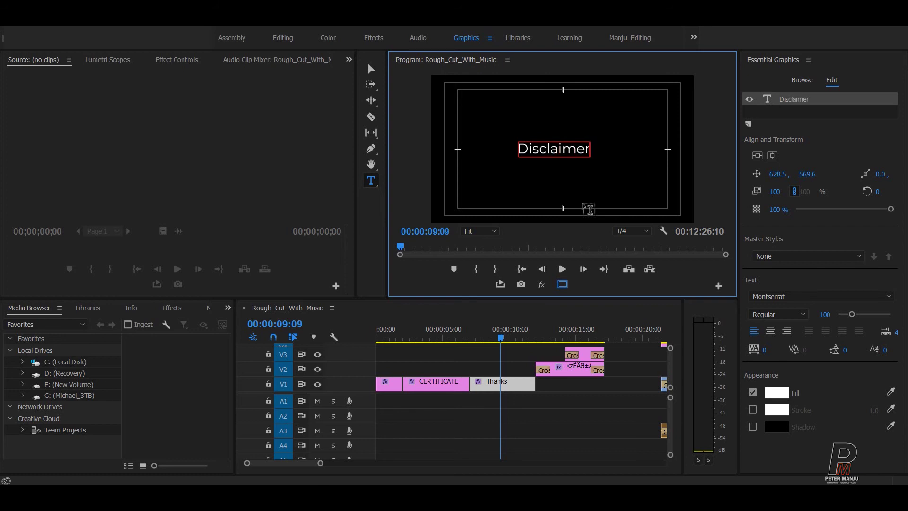
{"action": "left_click", "coordinate": [537, 208]}
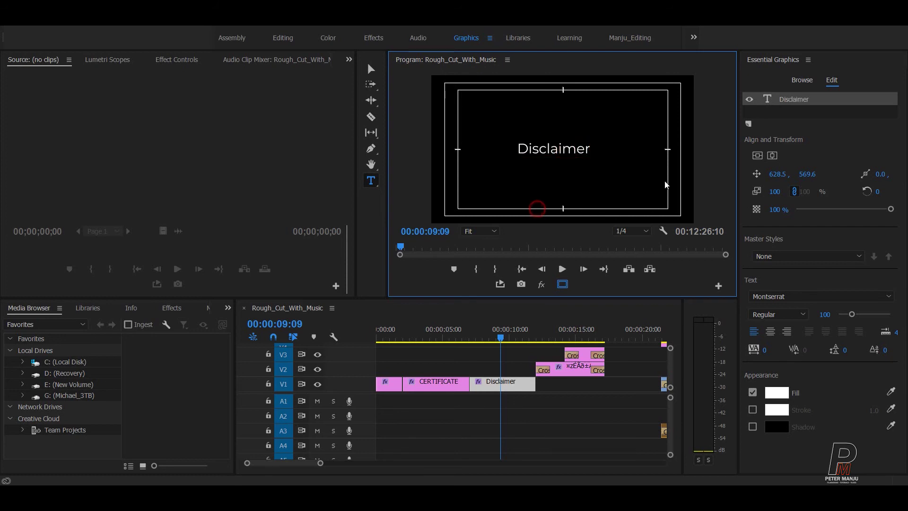
Step: Delete the two stray empty text layers from the Disclaimer graphic
{"action": "left_click", "coordinate": [562, 156]}
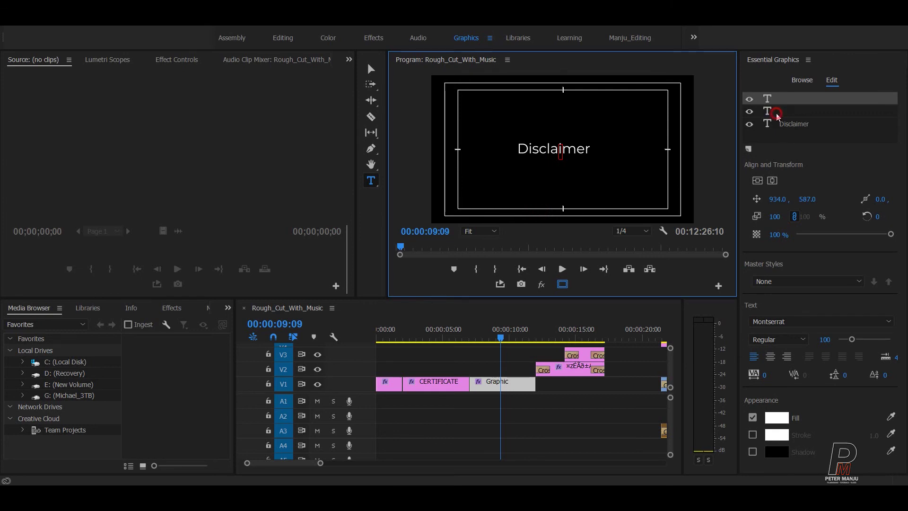
{"action": "left_click", "coordinate": [776, 113]}
{"action": "key", "text": "Delete"}
{"action": "left_click", "coordinate": [769, 99]}
{"action": "key", "text": "Delete"}
Step: Select the Disclaimer text and move it up in the frame
{"action": "left_click", "coordinate": [792, 98]}
{"action": "left_click", "coordinate": [586, 156]}
{"action": "double_click", "coordinate": [586, 158]}
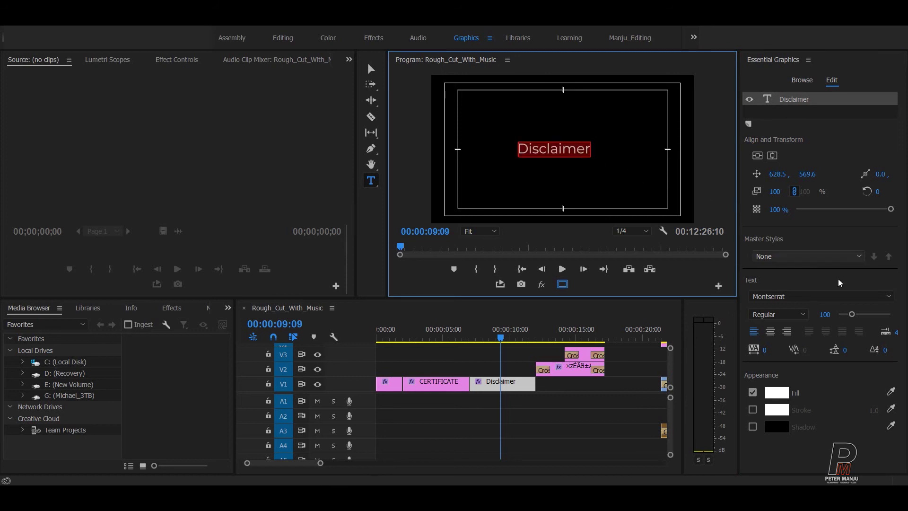
{"action": "left_click", "coordinate": [371, 69]}
{"action": "left_click_drag", "start_coordinate": [565, 155], "coordinate": [570, 128]}
Step: Centre Disclaimer horizontally and move it up toward the top of the frame
{"action": "left_click", "coordinate": [757, 155]}
{"action": "left_click", "coordinate": [773, 155]}
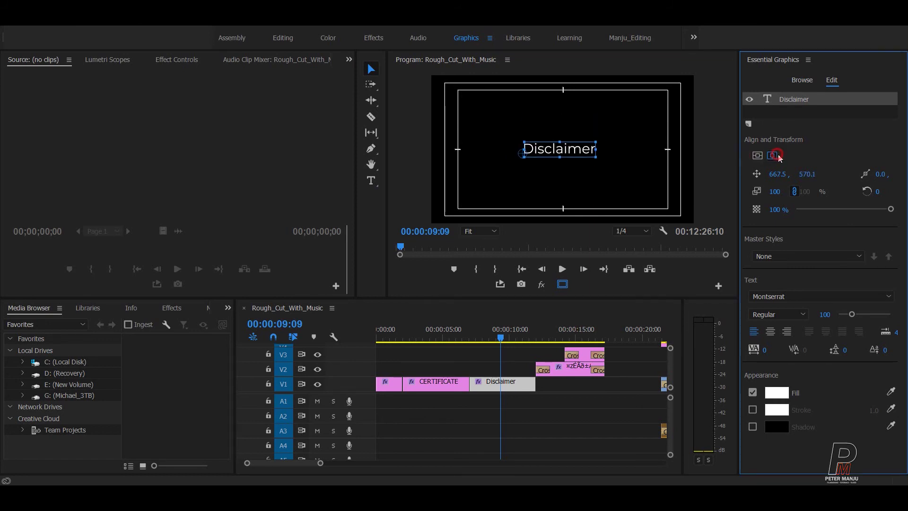
{"action": "left_click_drag", "start_coordinate": [562, 149], "coordinate": [562, 105]}
{"action": "left_click_drag", "start_coordinate": [807, 174], "coordinate": [813, 174]}
Step: Set the Disclaimer font size to 50 and re-centre it near the top
{"action": "left_click", "coordinate": [570, 122]}
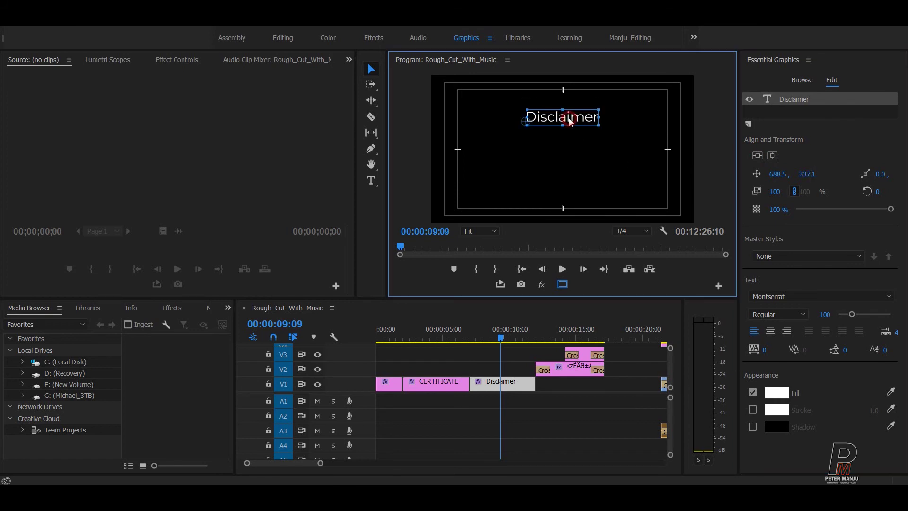
{"action": "left_click_drag", "start_coordinate": [852, 314], "coordinate": [844, 314]}
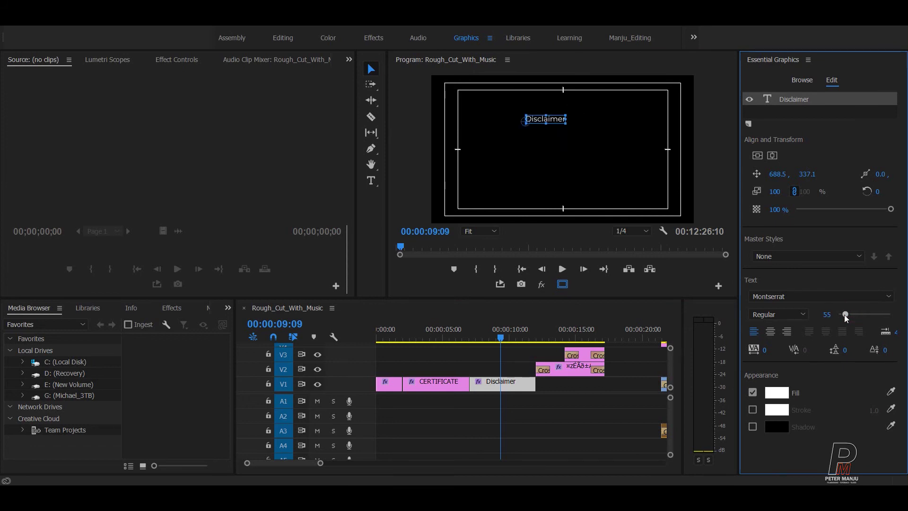
{"action": "left_click", "coordinate": [827, 314]}
{"action": "type", "text": "50"}
{"action": "key", "text": "Return"}
{"action": "left_click", "coordinate": [757, 155]}
{"action": "left_click", "coordinate": [772, 155]}
{"action": "left_click_drag", "start_coordinate": [806, 174], "coordinate": [778, 174]}
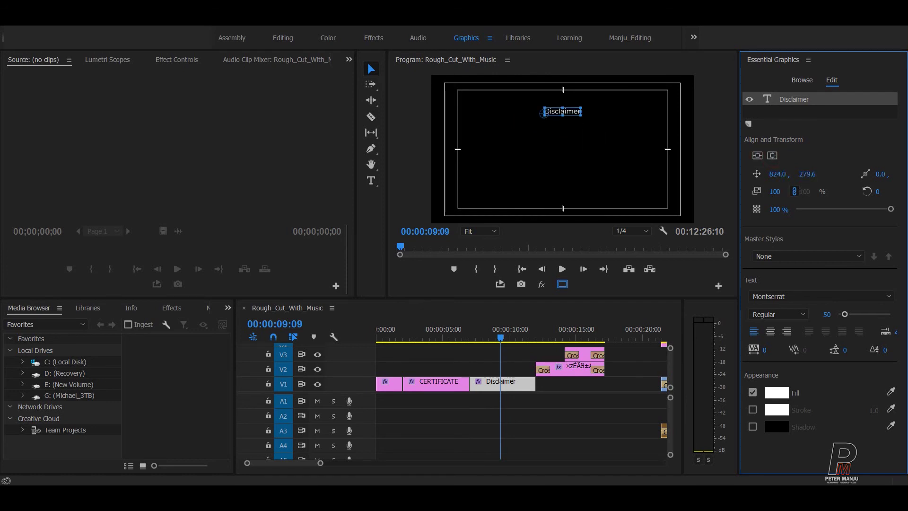
Step: Fill the Disclaimer text with a fully saturated bright yellow (hue 60)
{"action": "left_click", "coordinate": [769, 399]}
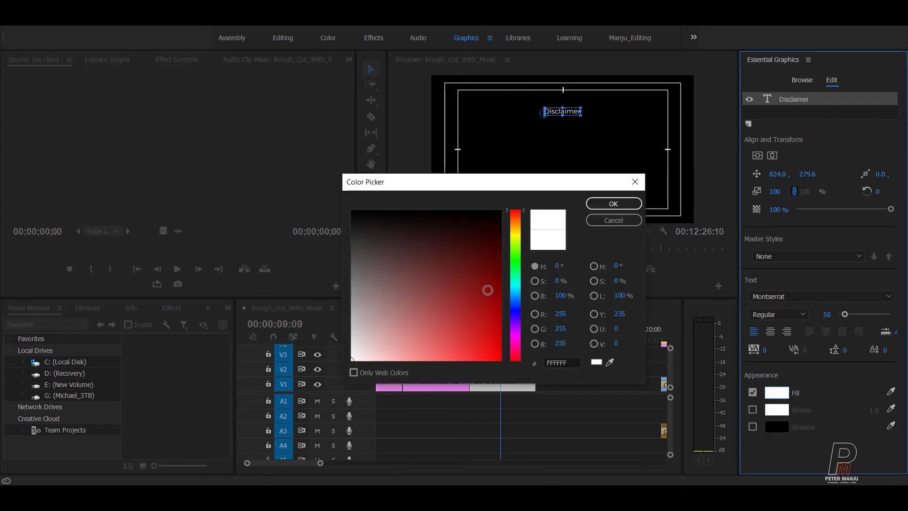
{"action": "left_click", "coordinate": [518, 233]}
{"action": "mouse_move", "coordinate": [520, 231]}
{"action": "left_mouse_down"}
{"action": "mouse_move", "coordinate": [518, 218]}
{"action": "mouse_move", "coordinate": [519, 237]}
{"action": "left_mouse_up"}
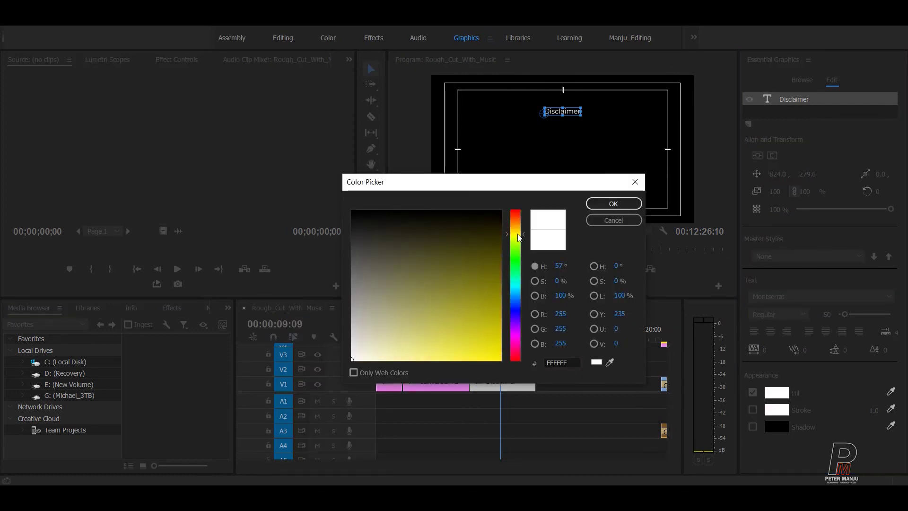
{"action": "left_click", "coordinate": [570, 267]}
{"action": "type", "text": "60"}
{"action": "left_click_drag", "start_coordinate": [470, 327], "coordinate": [501, 360]}
{"action": "left_click", "coordinate": [606, 205]}
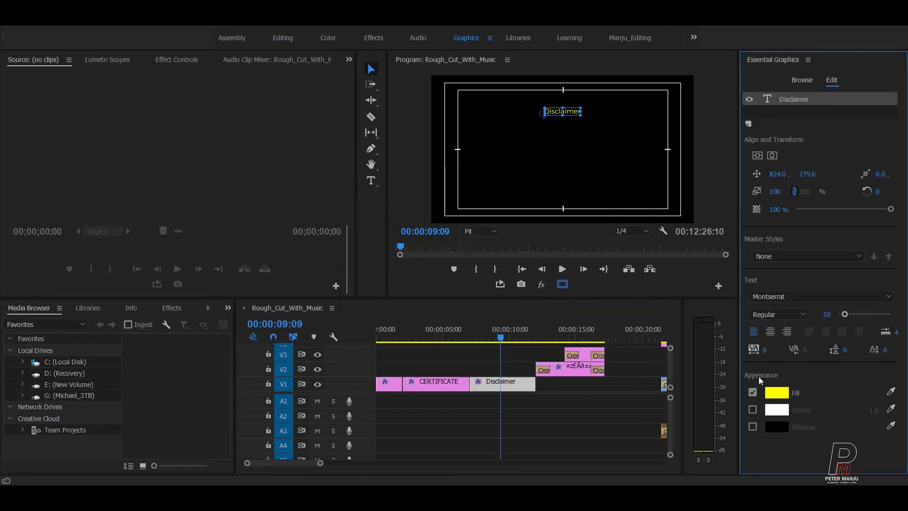
Step: Change the Disclaimer fill colour to pure red
{"action": "left_click", "coordinate": [777, 394]}
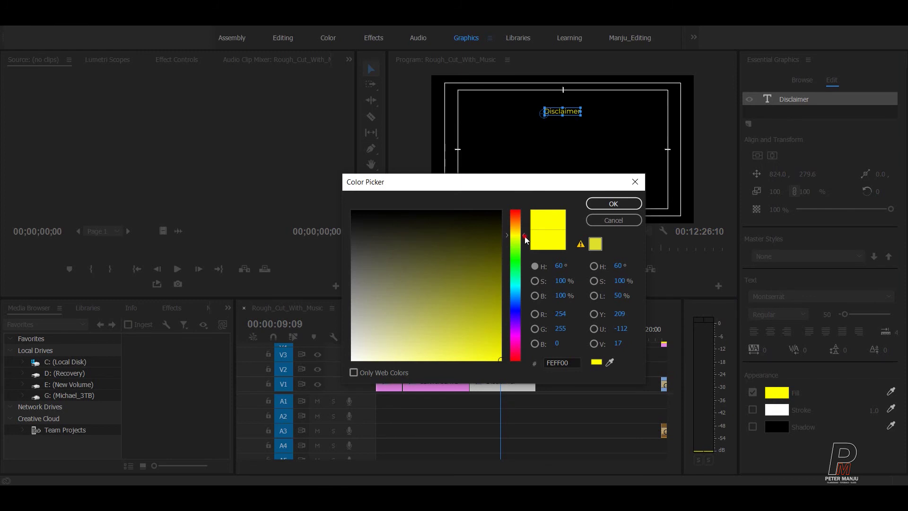
{"action": "left_click_drag", "start_coordinate": [524, 237], "coordinate": [523, 209]}
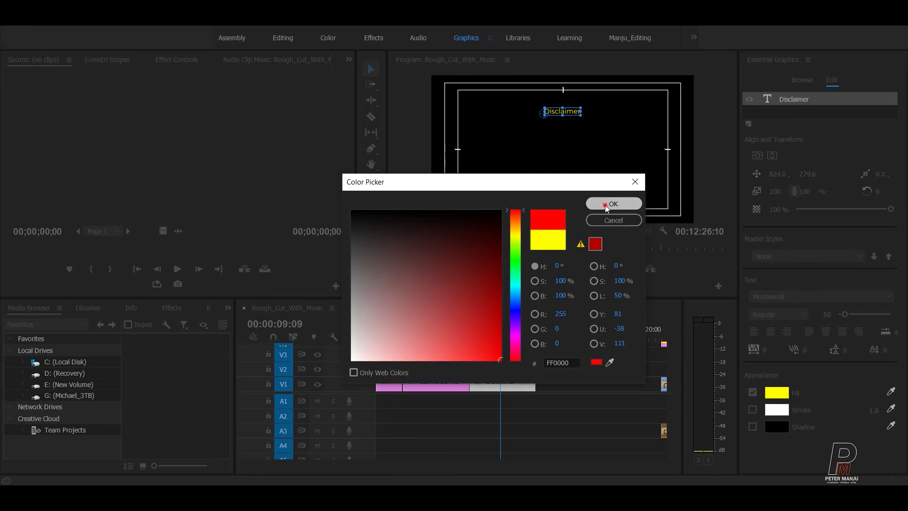
{"action": "left_click", "coordinate": [614, 203]}
{"action": "left_click", "coordinate": [580, 176]}
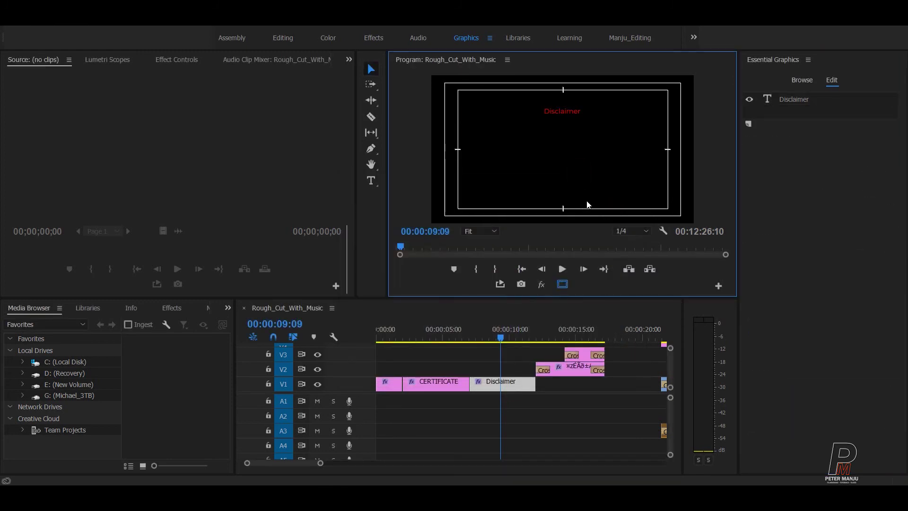
Step: Set the Disclaimer fill colour to white and reselect the text
{"action": "left_click", "coordinate": [561, 112]}
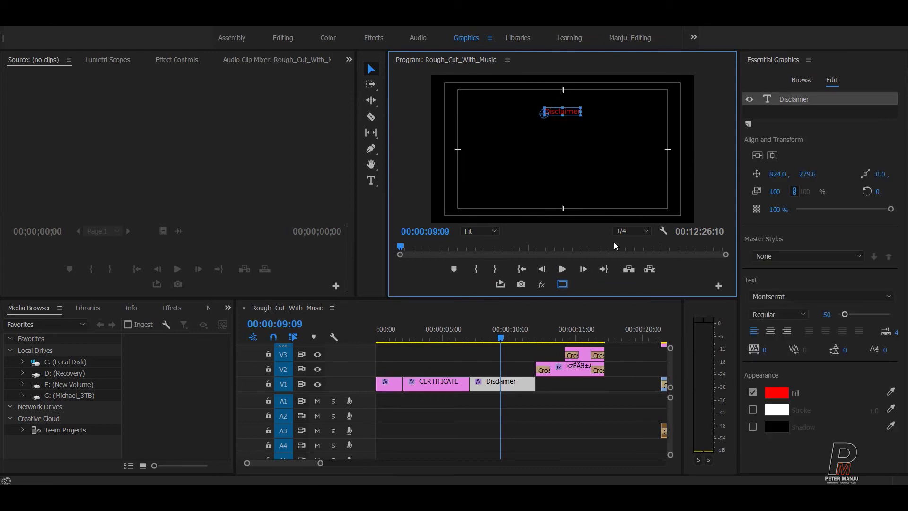
{"action": "left_click", "coordinate": [788, 393]}
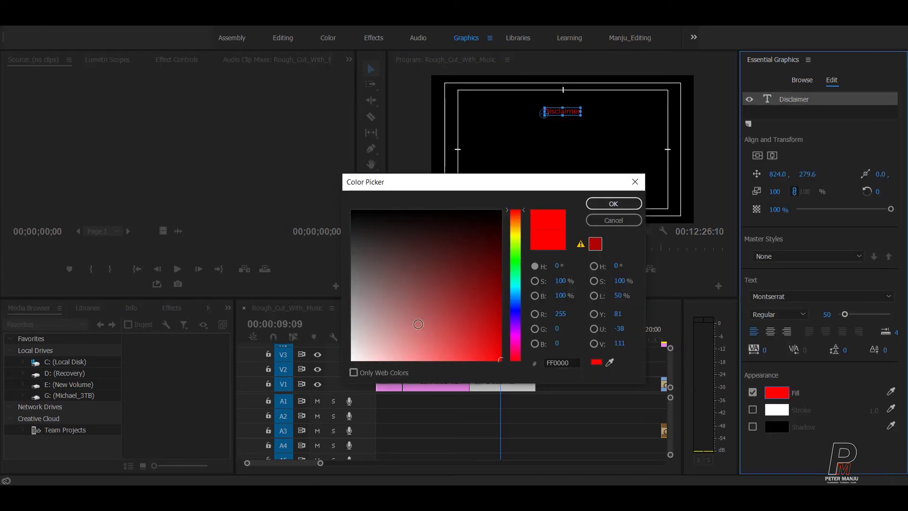
{"action": "left_click_drag", "start_coordinate": [403, 331], "coordinate": [281, 375]}
{"action": "left_click", "coordinate": [613, 203]}
{"action": "left_click", "coordinate": [537, 137]}
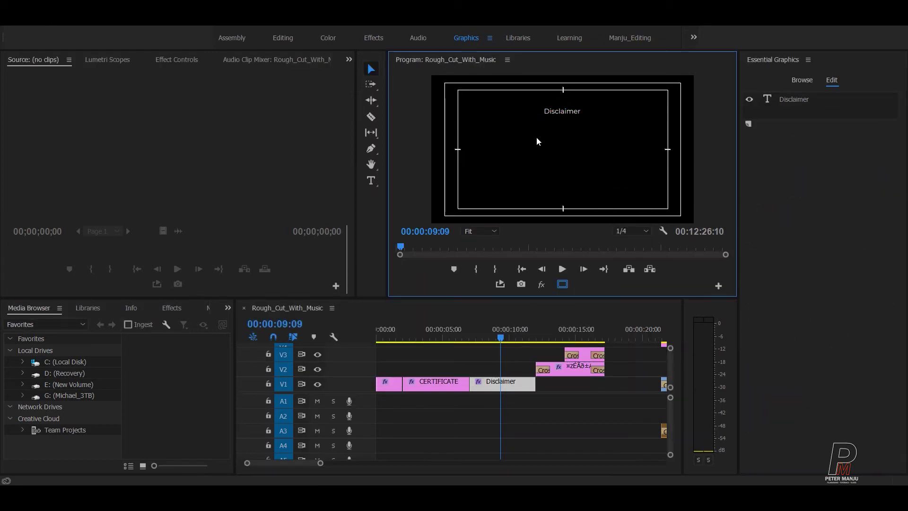
{"action": "left_click", "coordinate": [562, 114]}
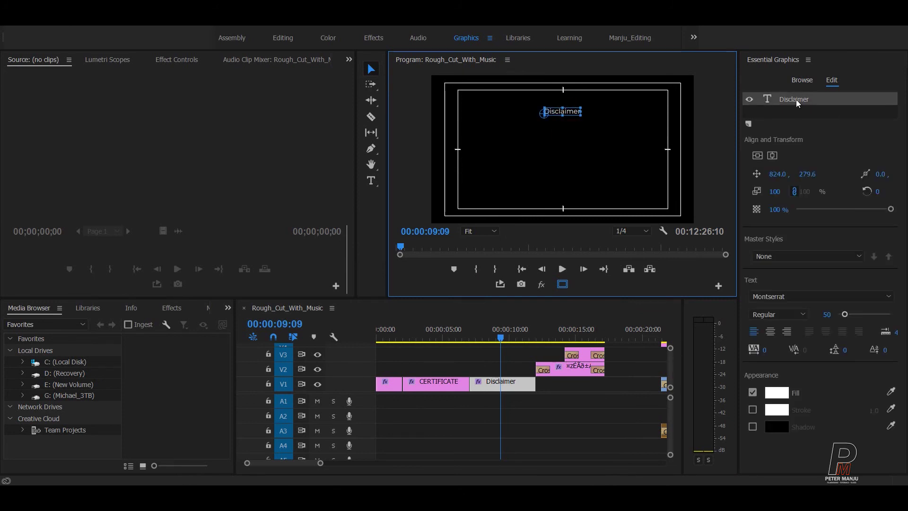
Step: Duplicate the Disclaimer text layer, move the copy below the heading, and set its font size to 70
{"action": "key", "text": "ctrl+c"}
{"action": "key", "text": "ctrl+v"}
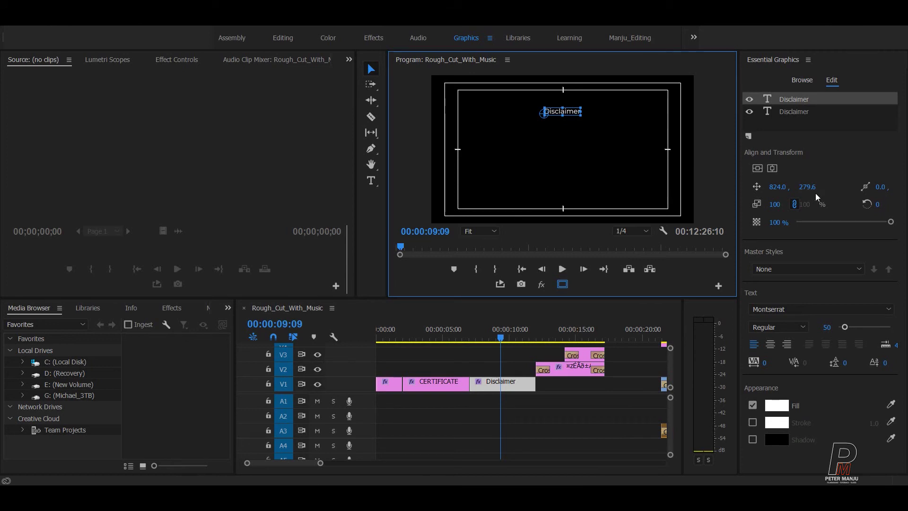
{"action": "left_click_drag", "start_coordinate": [808, 187], "coordinate": [858, 186]}
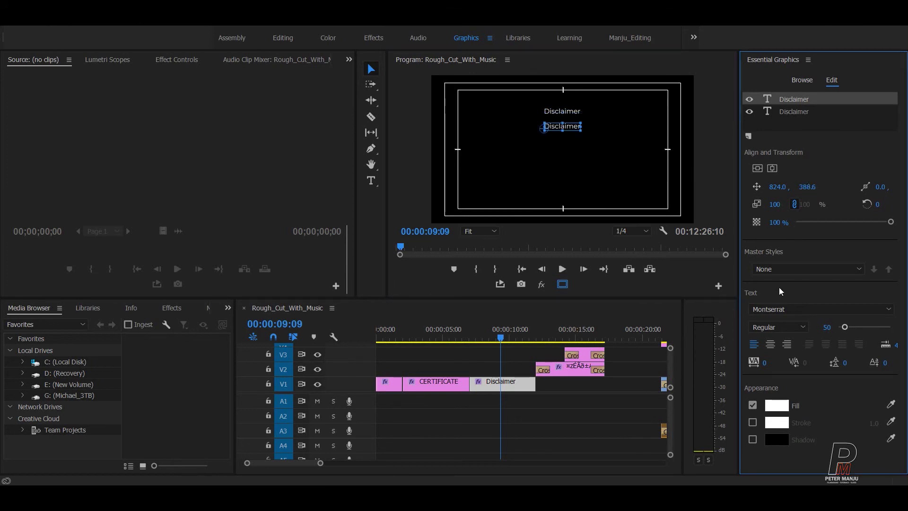
{"action": "left_click", "coordinate": [826, 326]}
{"action": "type", "text": "70"}
{"action": "key", "text": "Return"}
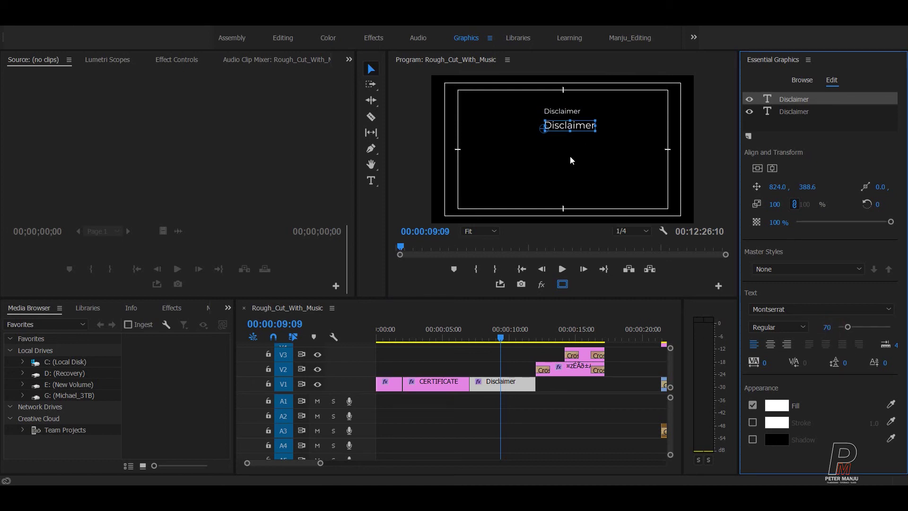
{"action": "left_click", "coordinate": [371, 180]}
{"action": "left_click", "coordinate": [572, 126]}
Step: Retype the duplicate line as 'In this Movie all characters fictional' and centre it in the frame
{"action": "key", "text": "ctrl+a"}
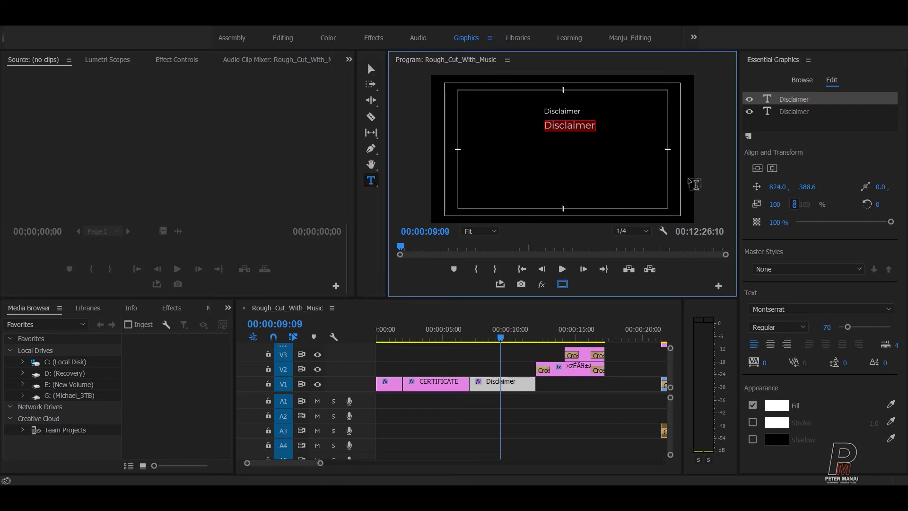
{"action": "type", "text": "All"}
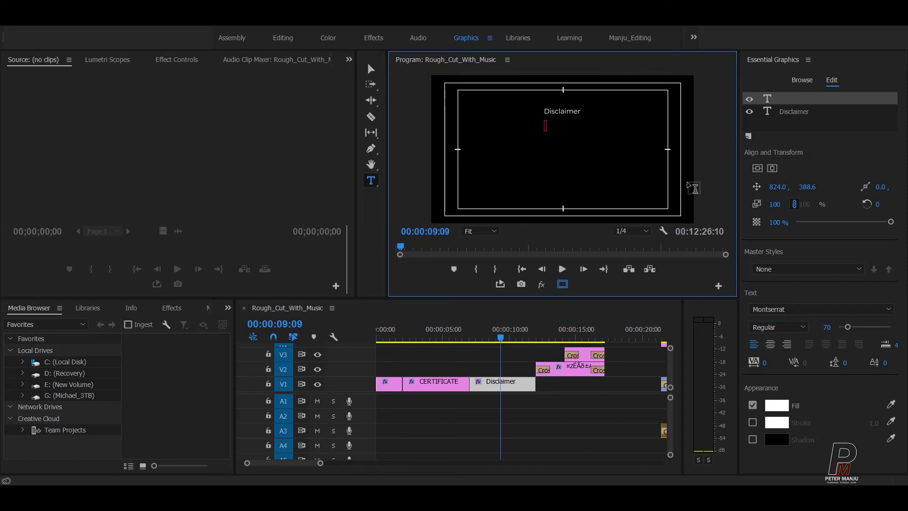
{"action": "type", "text": " this mo"}
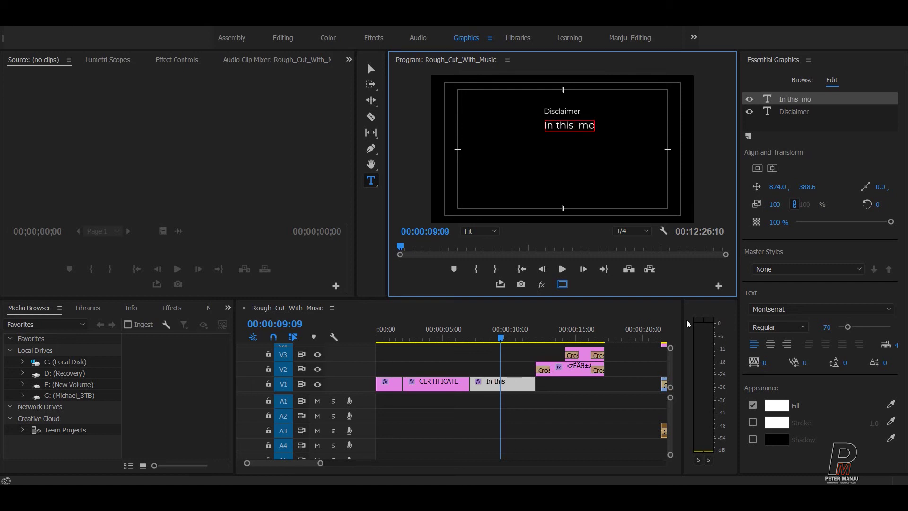
{"action": "type", "text": "v"}
{"action": "key", "text": "BackSpace"}
{"action": "key", "text": "BackSpace"}
{"action": "key", "text": "BackSpace"}
{"action": "type", "text": "Movie all characters"}
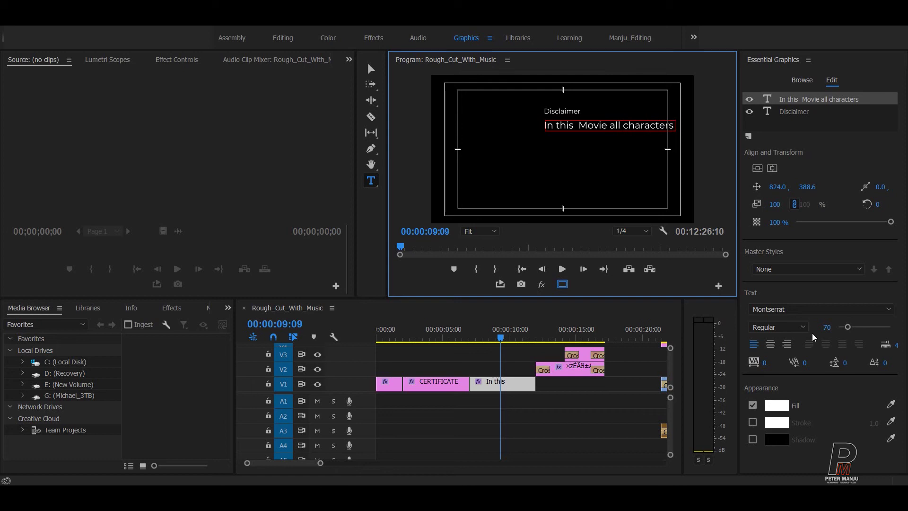
{"action": "type", "text": " and"}
{"action": "key", "text": "BackSpace"}
{"action": "key", "text": "BackSpace"}
{"action": "key", "text": "BackSpace"}
{"action": "key", "text": "BackSpace"}
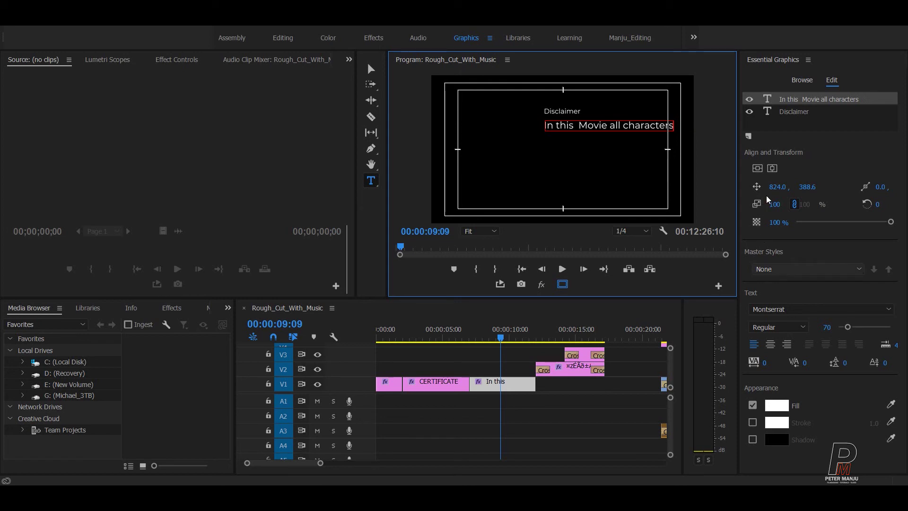
{"action": "left_click", "coordinate": [757, 168]}
{"action": "left_click", "coordinate": [772, 168]}
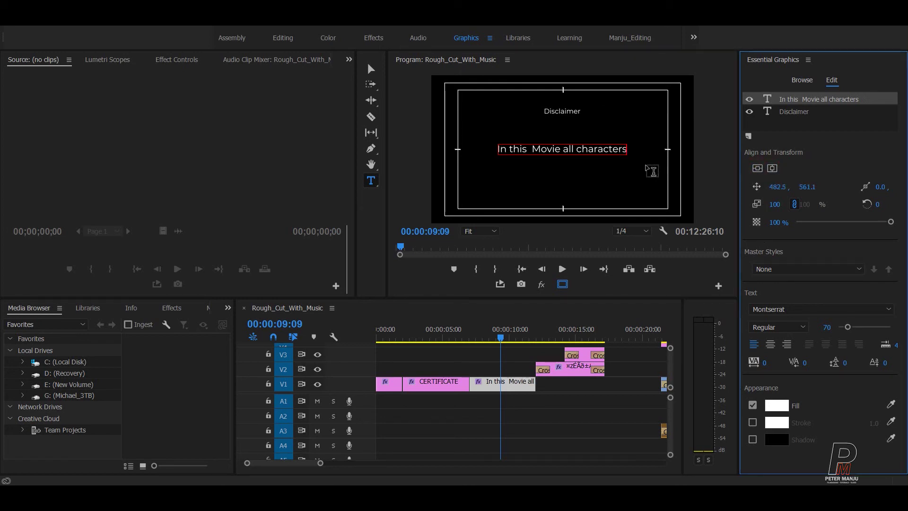
{"action": "left_click", "coordinate": [620, 149]}
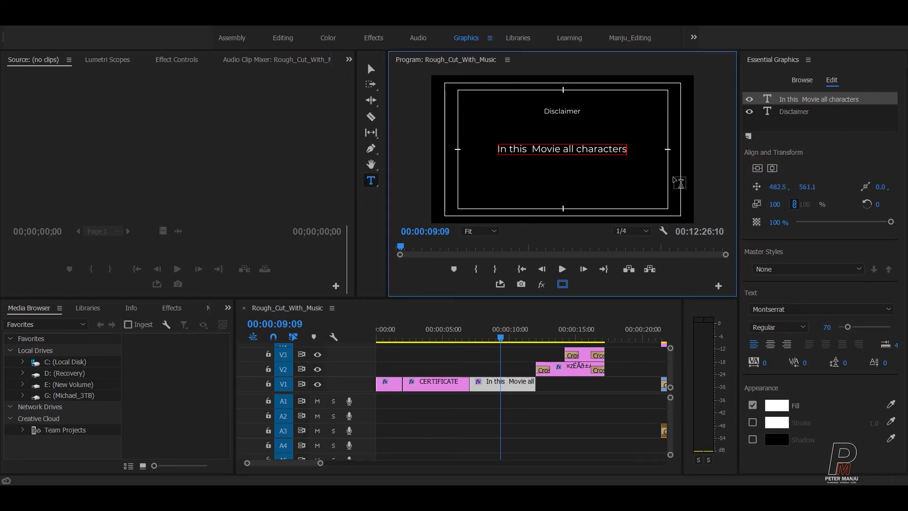
{"action": "type", "text": "and"}
{"action": "key", "text": "BackSpace"}
{"action": "key", "text": "BackSpace"}
{"action": "key", "text": "BackSpace"}
{"action": "key", "text": "BackSpace"}
{"action": "type", "text": "fictional"}
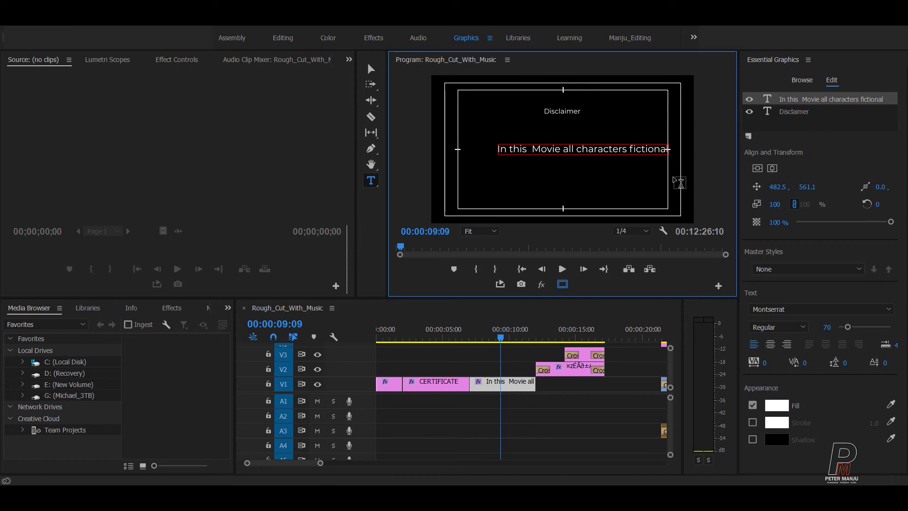
Step: Centre the fictional-characters line horizontally and raise it to about Y 426.6, under the heading
{"action": "left_click", "coordinate": [772, 168]}
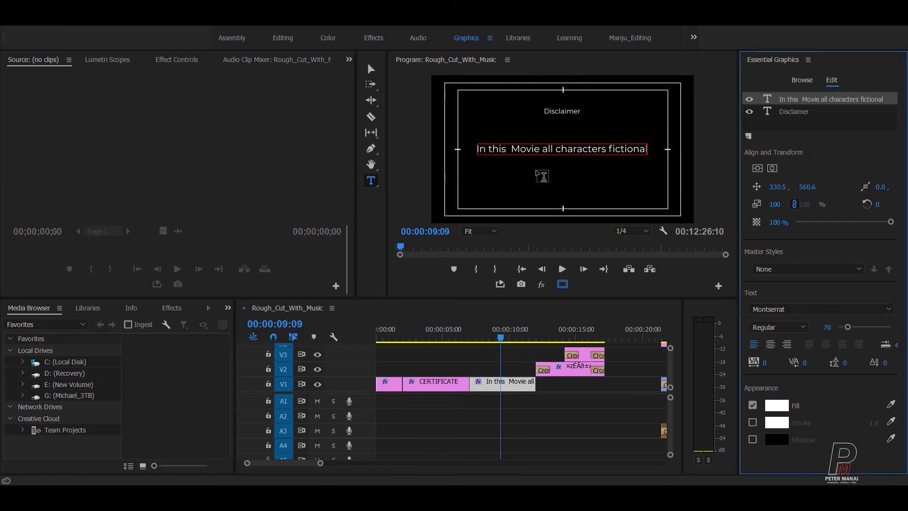
{"action": "left_click_drag", "start_coordinate": [806, 187], "coordinate": [747, 187]}
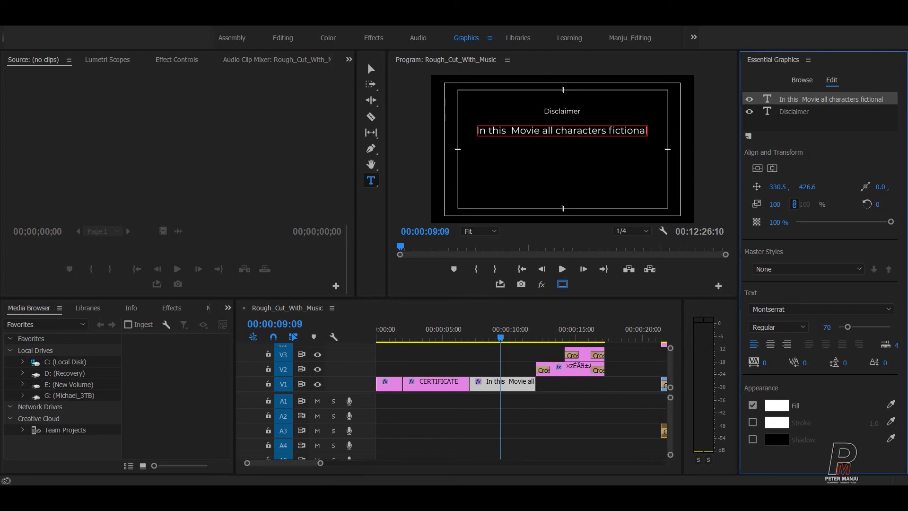
{"action": "left_click", "coordinate": [371, 69]}
Step: Review the title, insert a copy of the Disclaimer title clip at 12:01, and save the project
{"action": "left_click", "coordinate": [554, 354]}
{"action": "key", "text": "="}
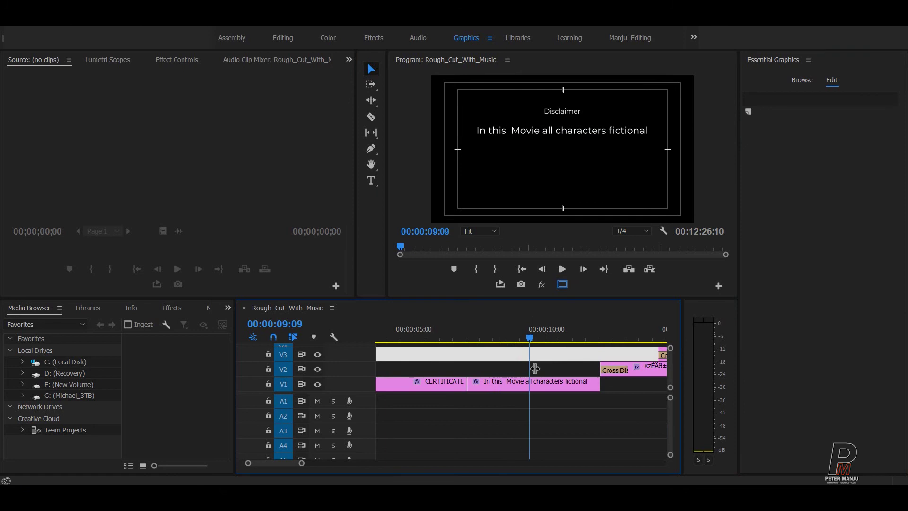
{"action": "left_click", "coordinate": [645, 387]}
{"action": "key", "text": "Up"}
{"action": "key", "text": "space"}
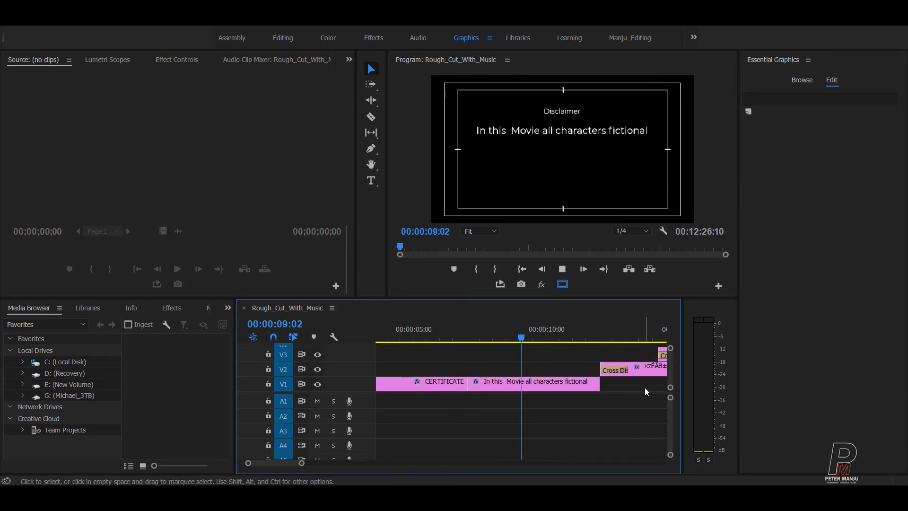
{"action": "key", "text": "space"}
{"action": "key", "text": "Down"}
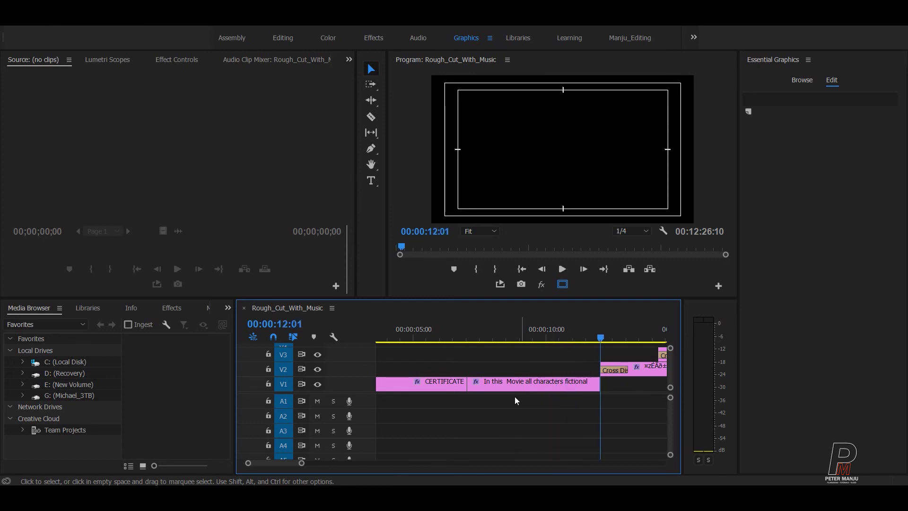
{"action": "left_click", "coordinate": [511, 389]}
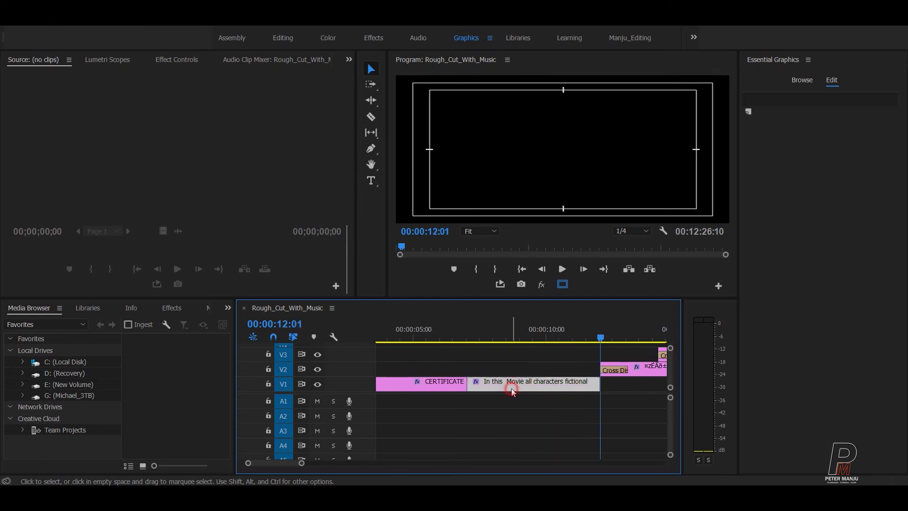
{"action": "left_click", "coordinate": [543, 421]}
{"action": "key", "text": "ctrl+shift+v"}
{"action": "left_click", "coordinate": [478, 433]}
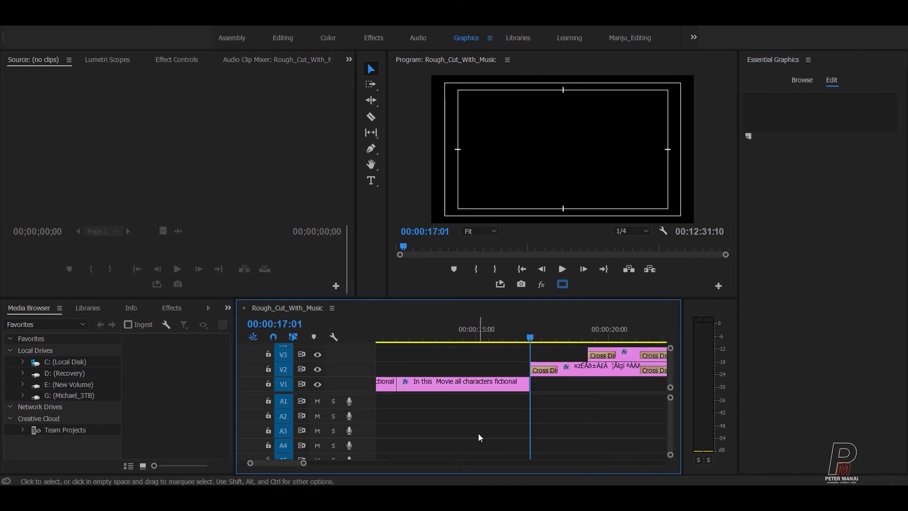
{"action": "key", "text": "ctrl+s"}
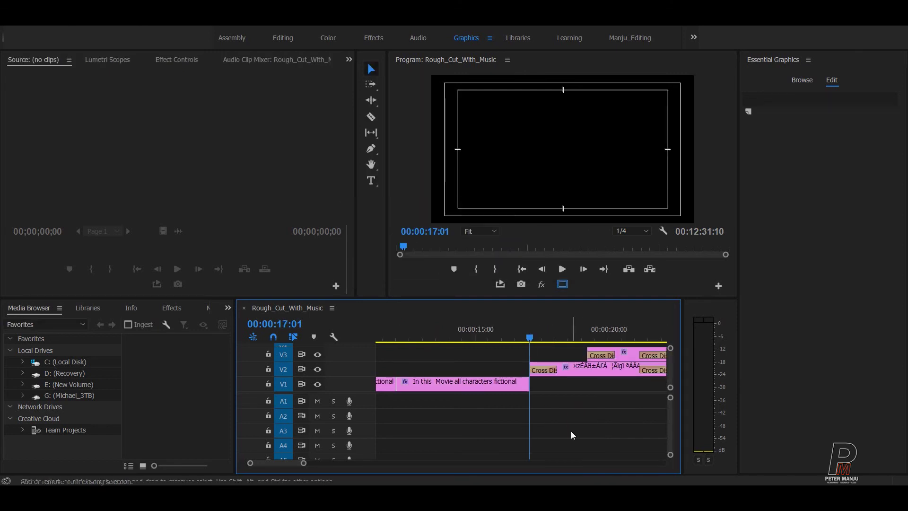
Step: Delete the fictional-characters text layer from the copied title, leaving only the Disclaimer heading
{"action": "scroll", "coordinate": [522, 346], "scroll_direction": "up", "scroll_amount": 2}
{"action": "left_click", "coordinate": [523, 344]}
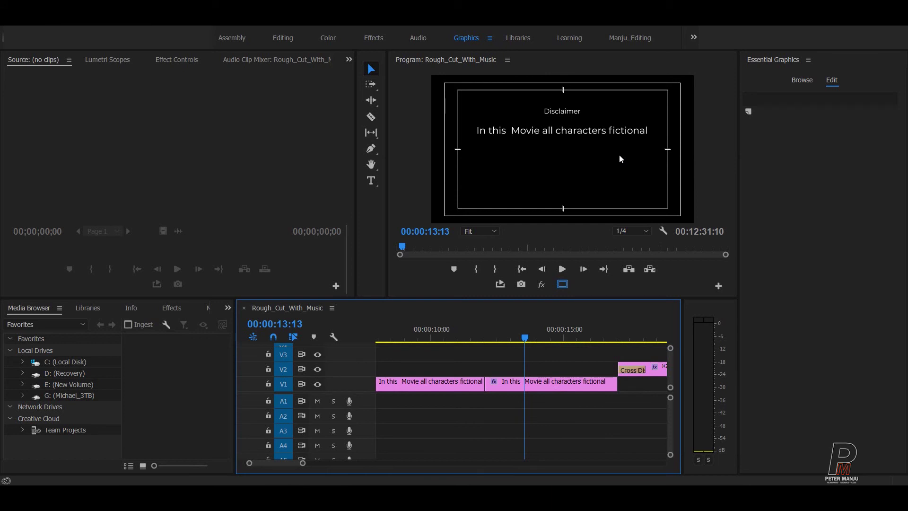
{"action": "left_click", "coordinate": [584, 132]}
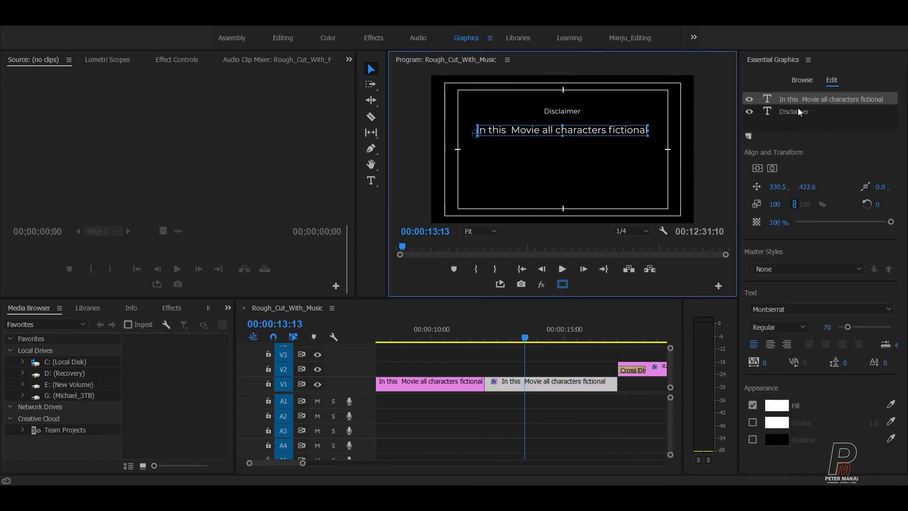
{"action": "left_click", "coordinate": [798, 110]}
{"action": "left_click", "coordinate": [799, 98]}
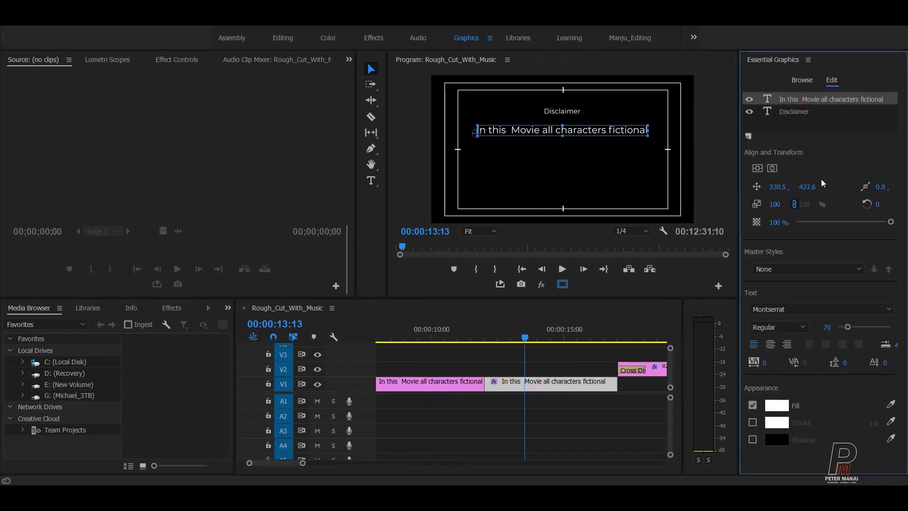
{"action": "key", "text": "Delete"}
{"action": "left_click", "coordinate": [565, 113]}
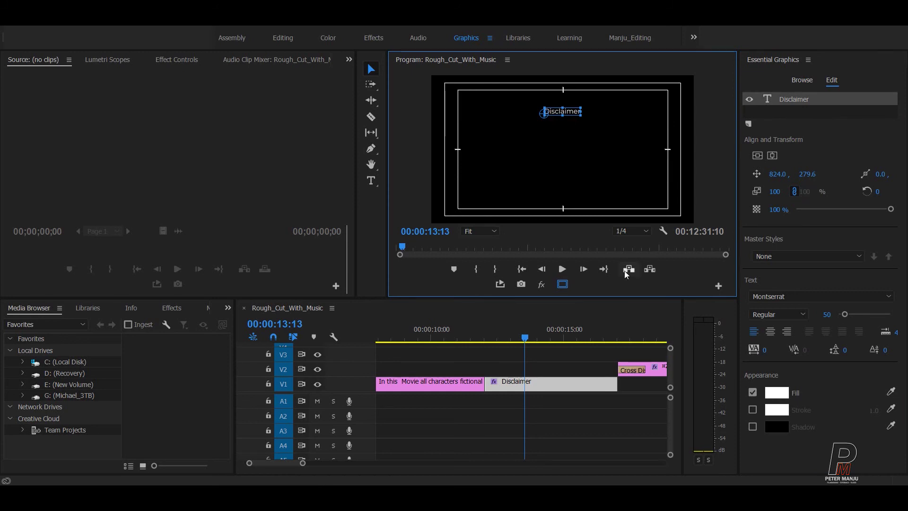
Step: Change the copied title's heading text to 'SPECIAL THANKS'
{"action": "left_click", "coordinate": [371, 180]}
{"action": "left_click", "coordinate": [567, 112]}
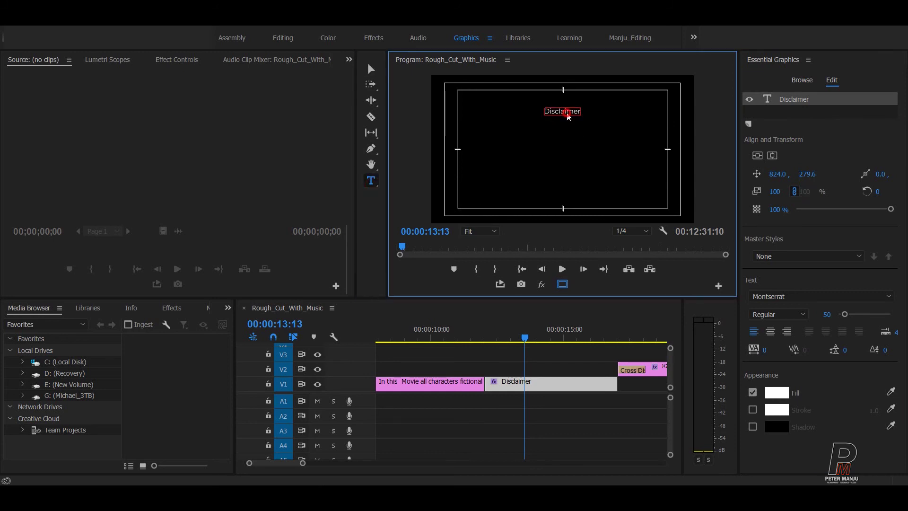
{"action": "key", "text": "ctrl+a"}
{"action": "type", "text": "S"}
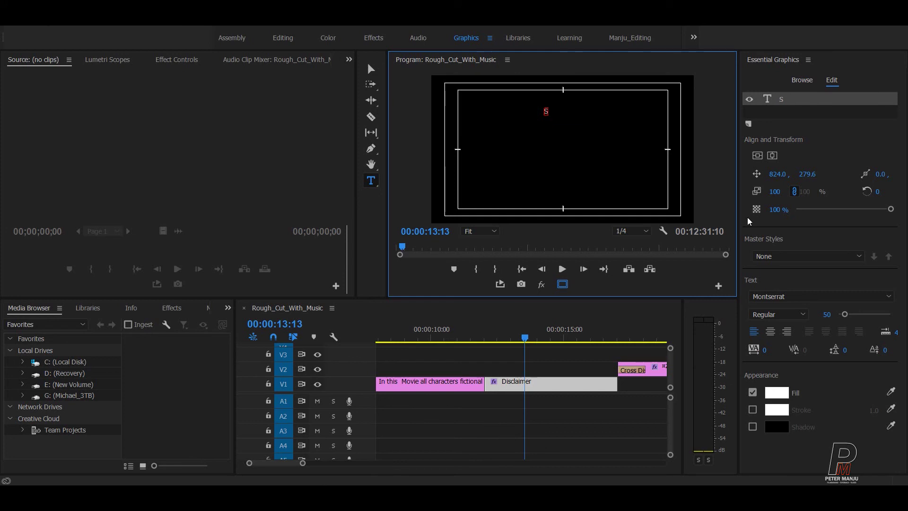
{"action": "type", "text": "pecial Thanks"}
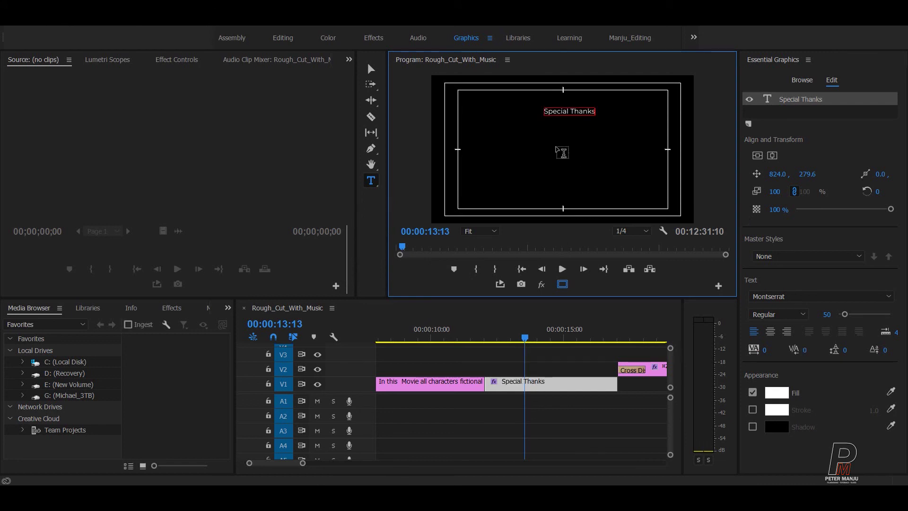
{"action": "key", "text": "ctrl+a"}
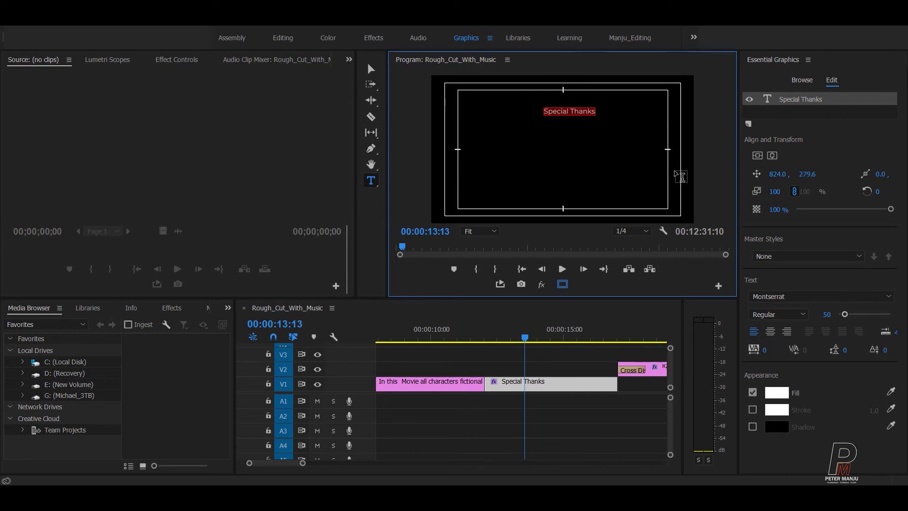
{"action": "type", "text": "SPEC"}
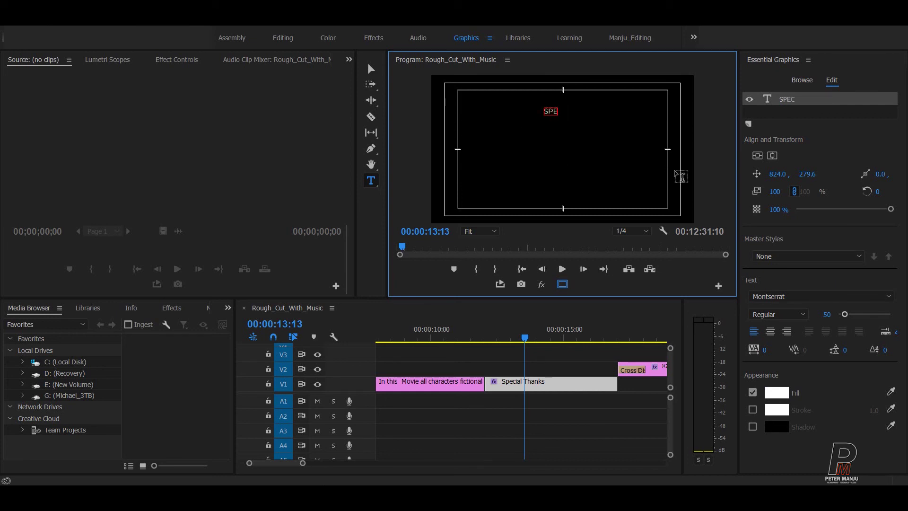
{"action": "type", "text": "IAL THANKS"}
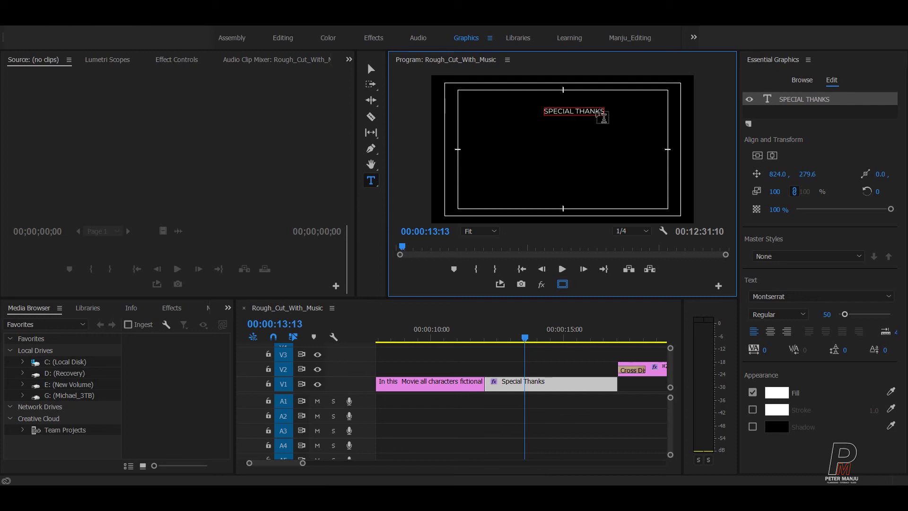
Step: Centre the SPECIAL THANKS heading horizontally and raise it toward the top of the frame
{"action": "left_click", "coordinate": [780, 189]}
{"action": "left_click", "coordinate": [757, 155]}
{"action": "left_click", "coordinate": [772, 155]}
{"action": "left_click_drag", "start_coordinate": [806, 174], "coordinate": [681, 174]}
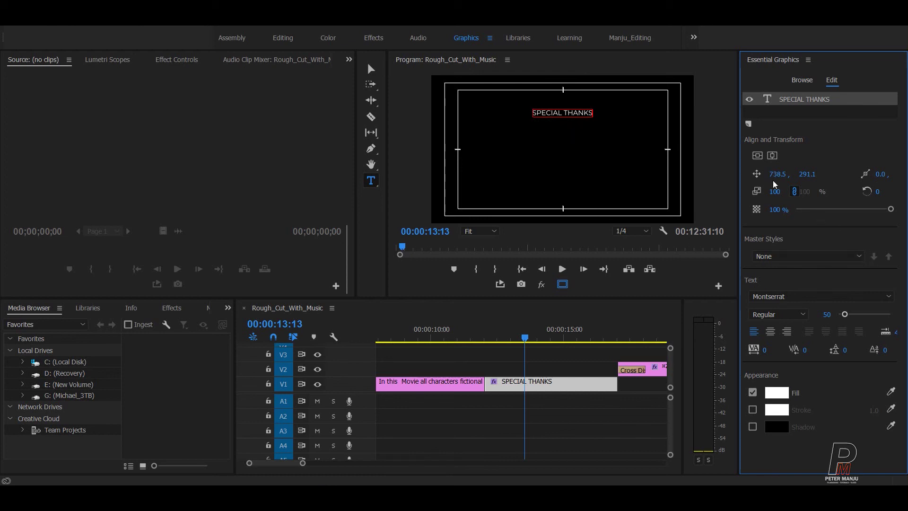
Step: Add a new line below SPECIAL THANKS and type the credited person's name
{"action": "left_click", "coordinate": [583, 114]}
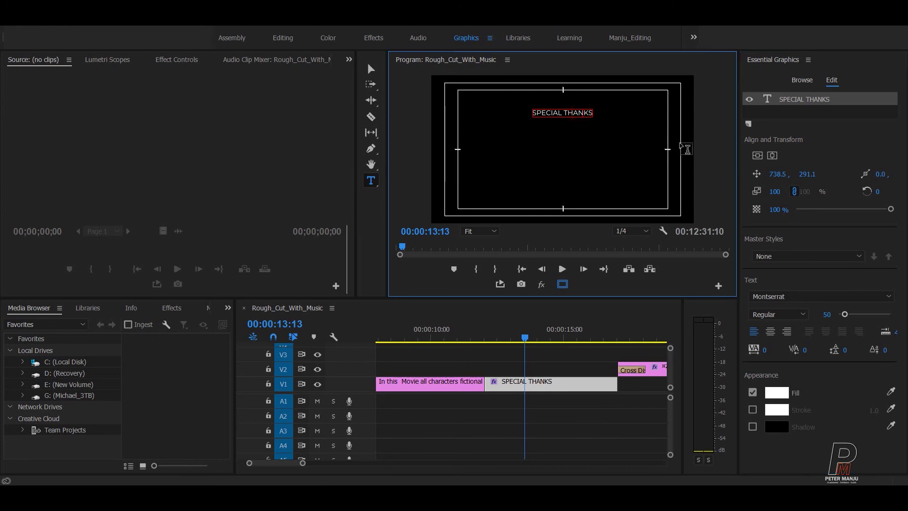
{"action": "key", "text": "Return"}
{"action": "key", "text": "Return"}
{"action": "key", "text": "Return"}
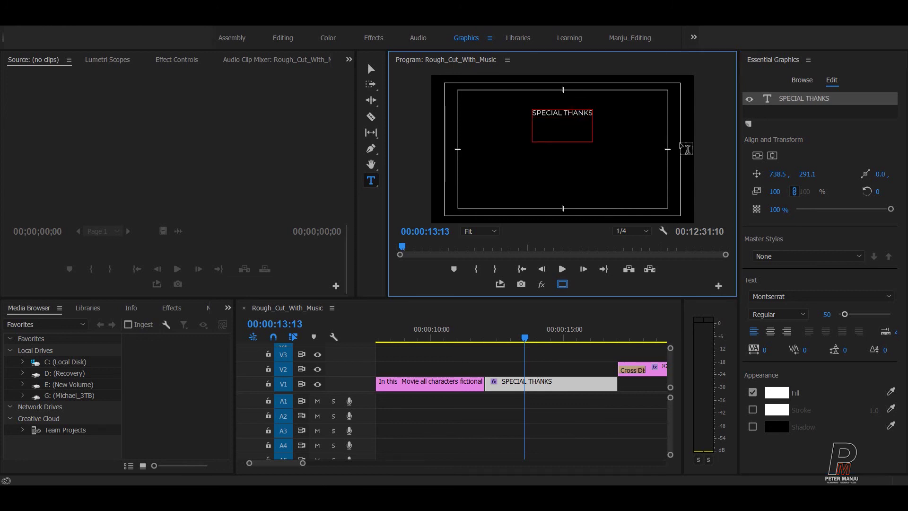
{"action": "type", "text": "p"}
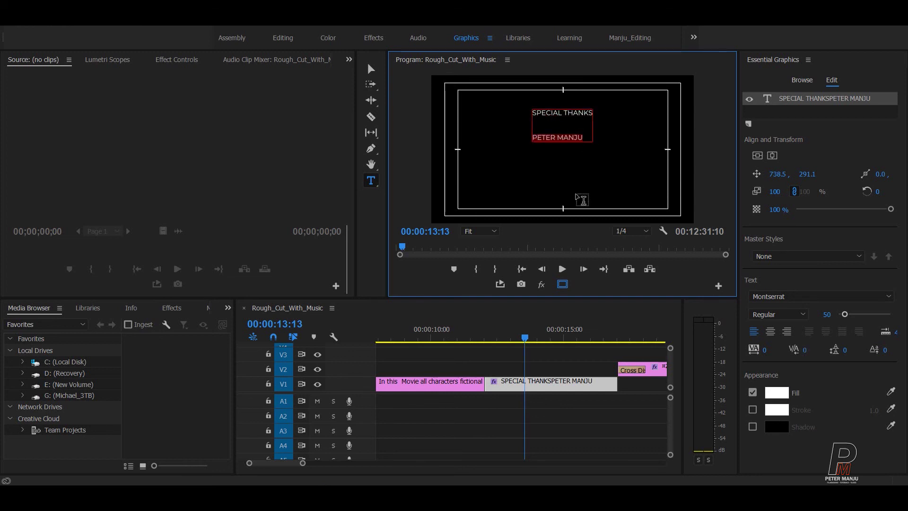
Step: Set the name line's font size to 70, after first trying 100
{"action": "left_click", "coordinate": [827, 314]}
{"action": "type", "text": "100"}
{"action": "key", "text": "Return"}
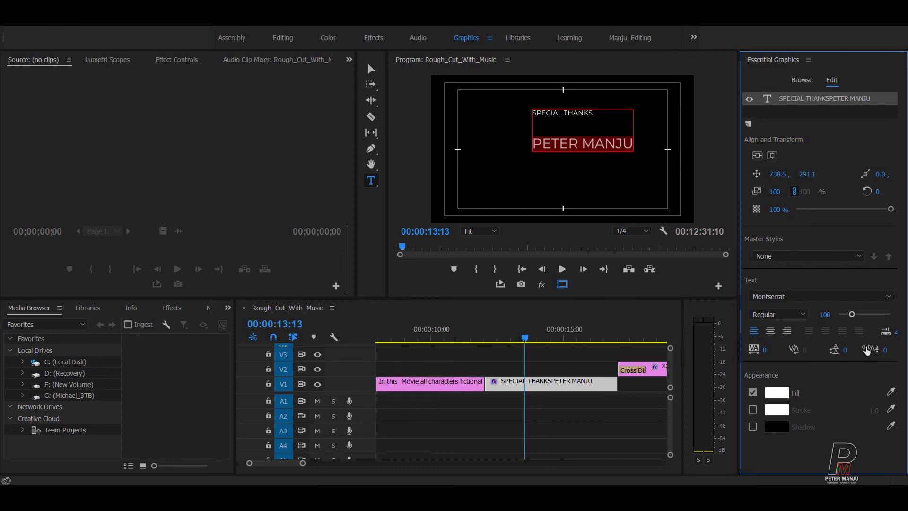
{"action": "left_click", "coordinate": [826, 315]}
{"action": "type", "text": "70"}
{"action": "key", "text": "Return"}
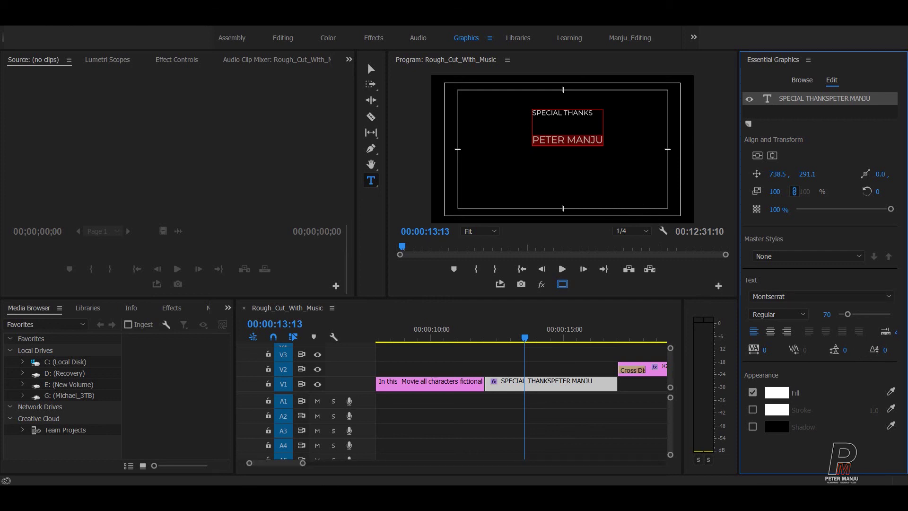
{"action": "left_click", "coordinate": [595, 170]}
{"action": "key", "text": "ctrl+a"}
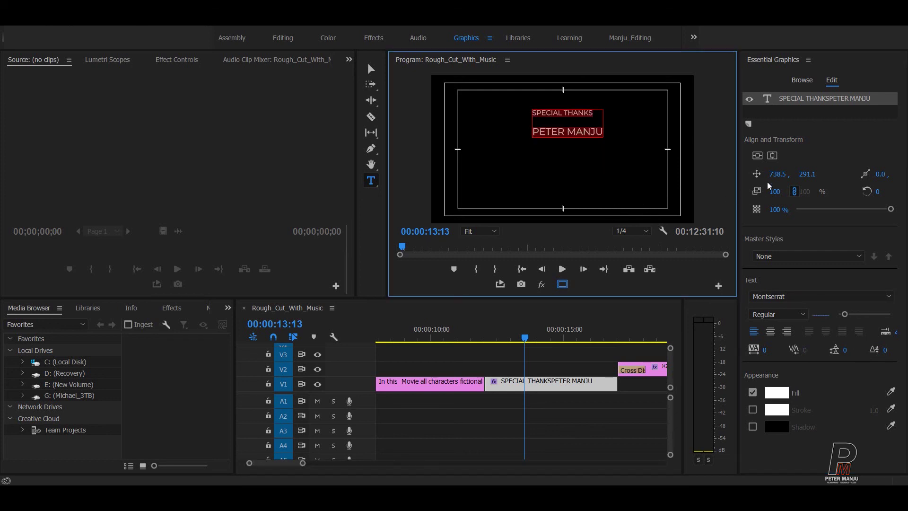
Step: Centre-align the Special Thanks text and centre the block in the frame
{"action": "left_click", "coordinate": [776, 332]}
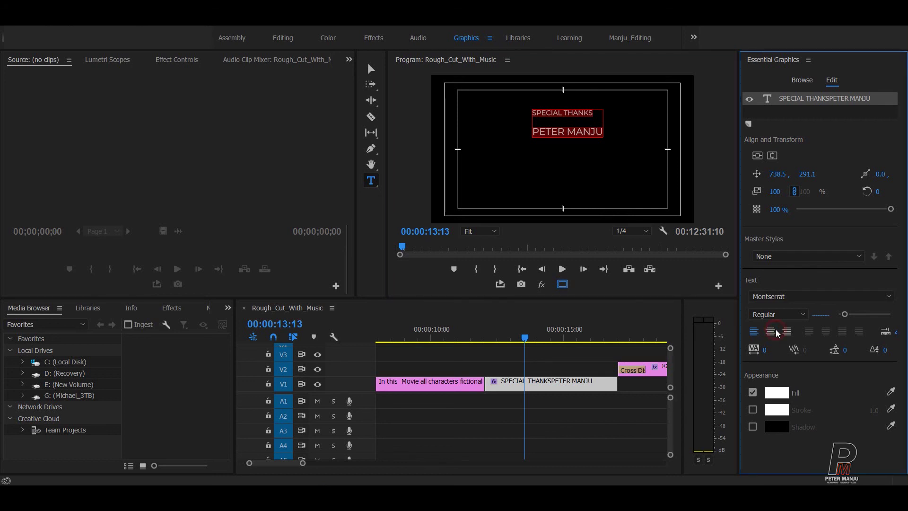
{"action": "left_click", "coordinate": [771, 332]}
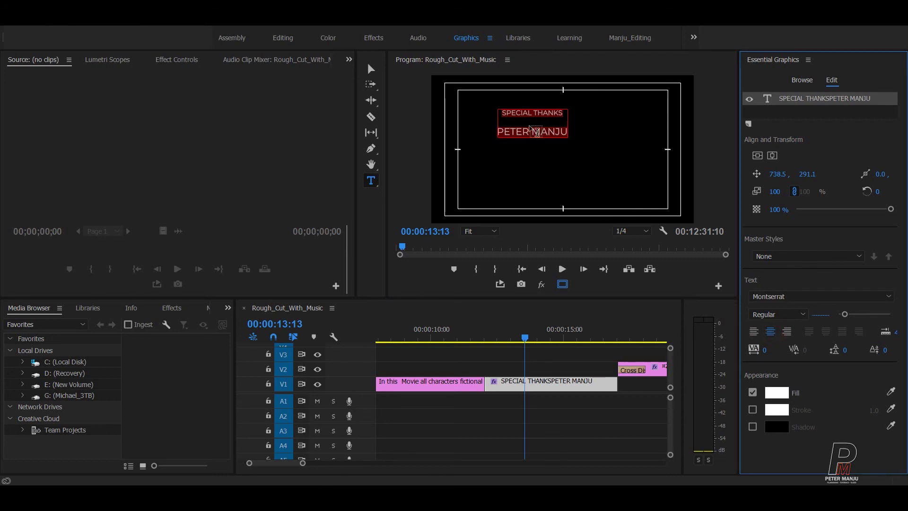
{"action": "left_click", "coordinate": [757, 156]}
{"action": "left_click", "coordinate": [772, 156]}
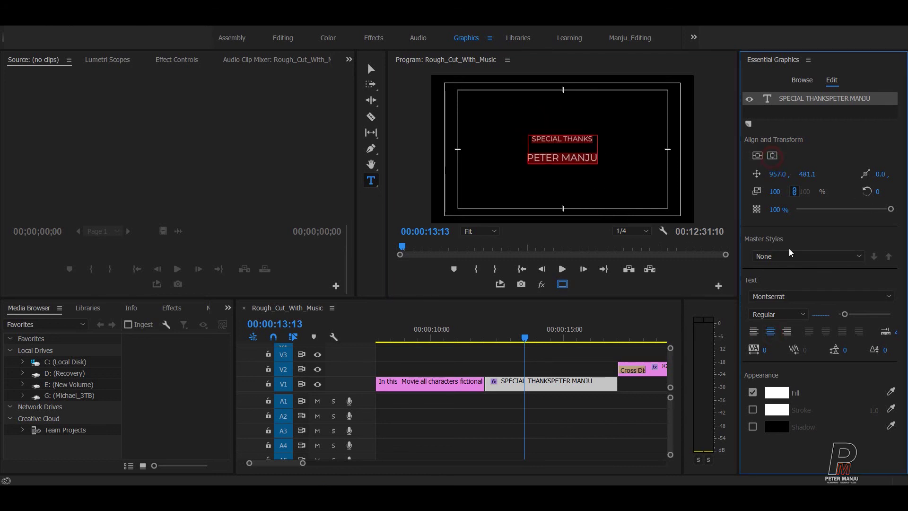
{"action": "left_click", "coordinate": [370, 69]}
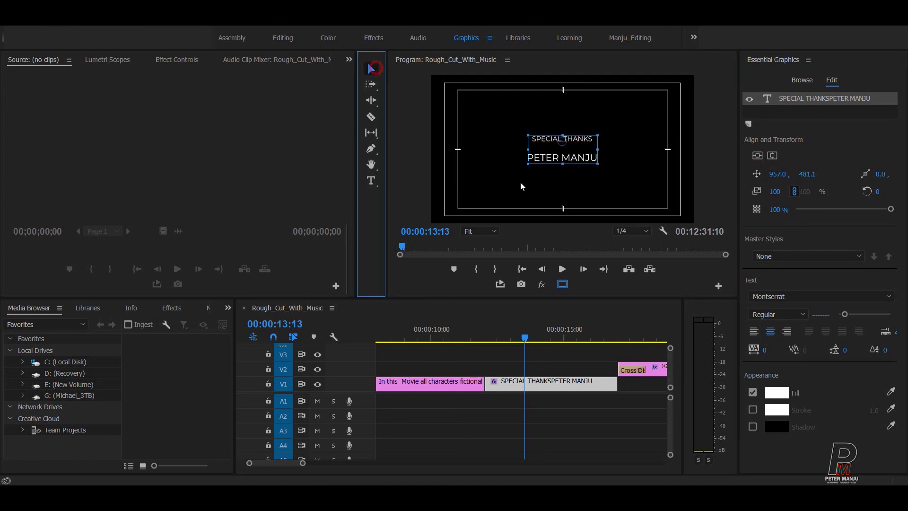
{"action": "left_click", "coordinate": [559, 180]}
{"action": "left_click", "coordinate": [547, 163]}
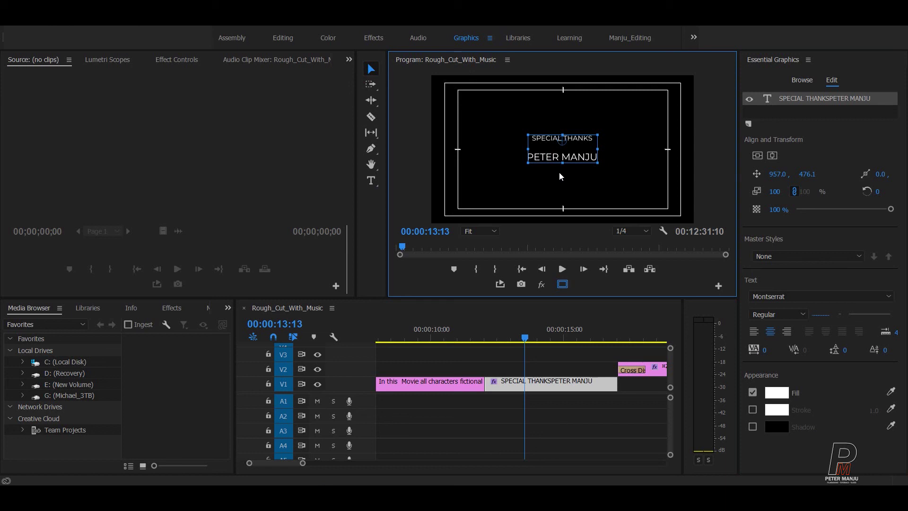
Step: Widen the line spacing to Leading 31 and re-centre the title in the frame
{"action": "left_click", "coordinate": [371, 180]}
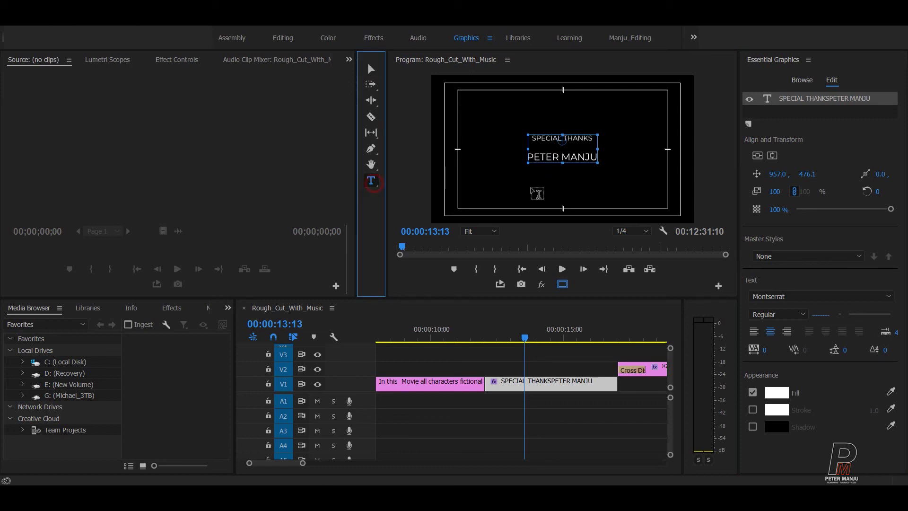
{"action": "left_click", "coordinate": [549, 163]}
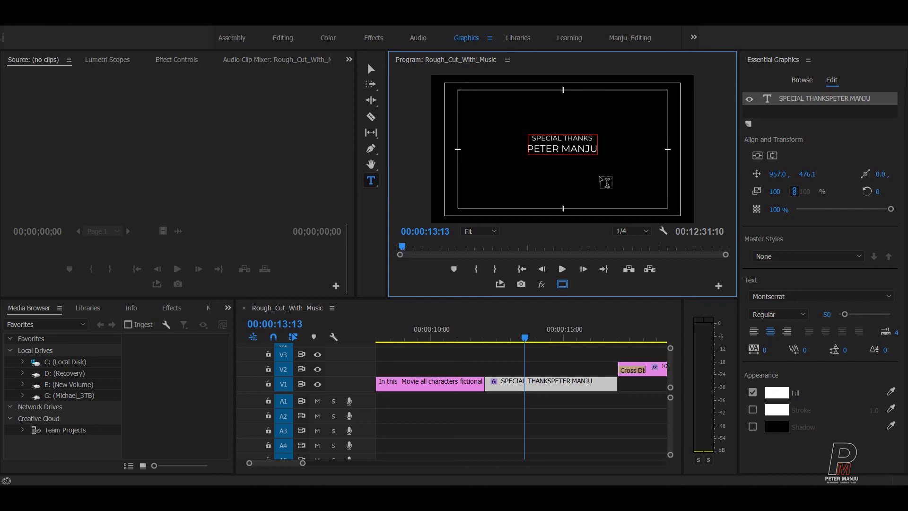
{"action": "key", "text": "ctrl+a"}
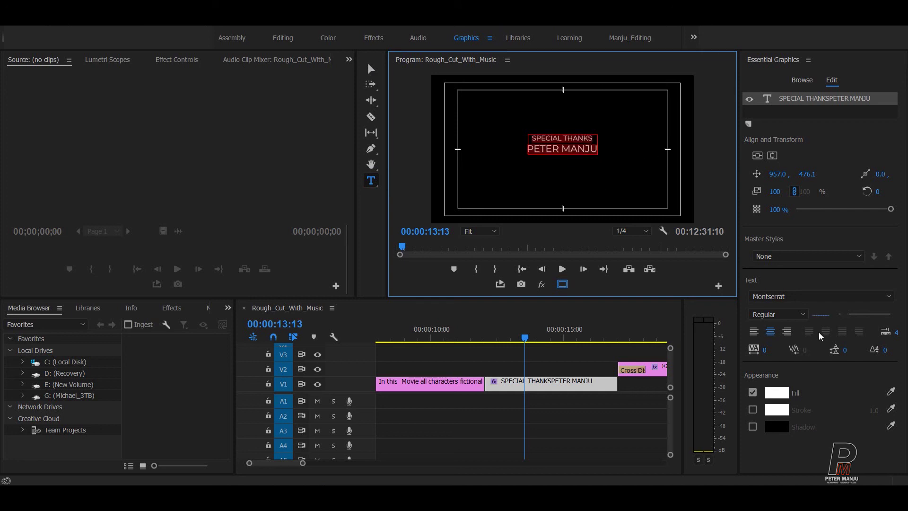
{"action": "left_click_drag", "start_coordinate": [844, 349], "coordinate": [859, 349]}
{"action": "left_click", "coordinate": [600, 146]}
{"action": "left_click", "coordinate": [757, 155]}
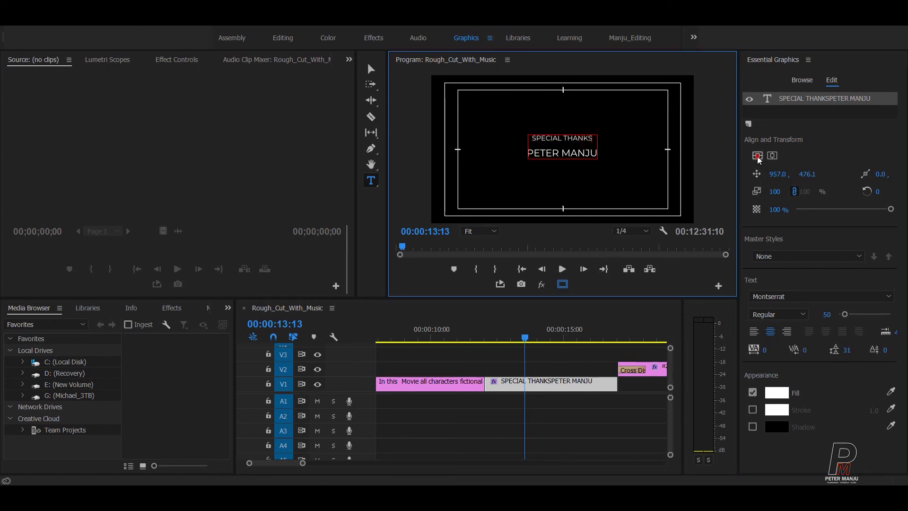
{"action": "left_click", "coordinate": [772, 155]}
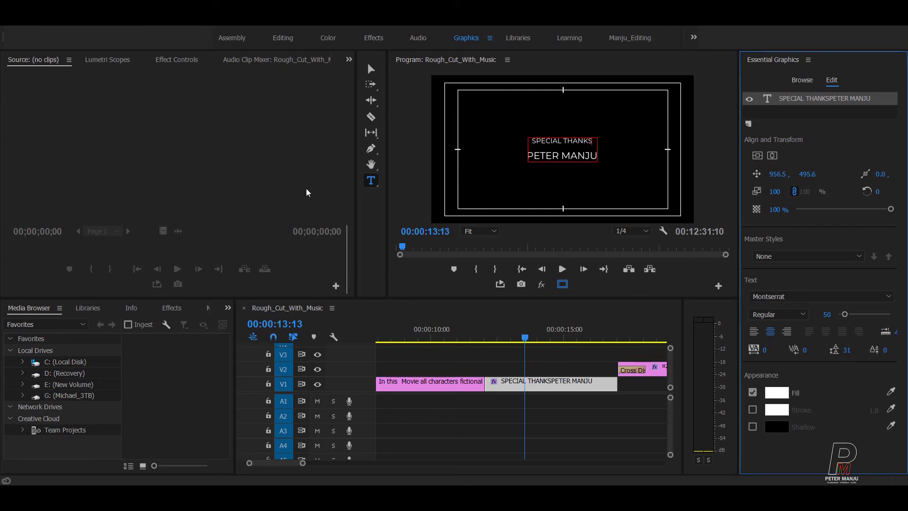
{"action": "left_click", "coordinate": [370, 69]}
{"action": "left_click", "coordinate": [646, 151]}
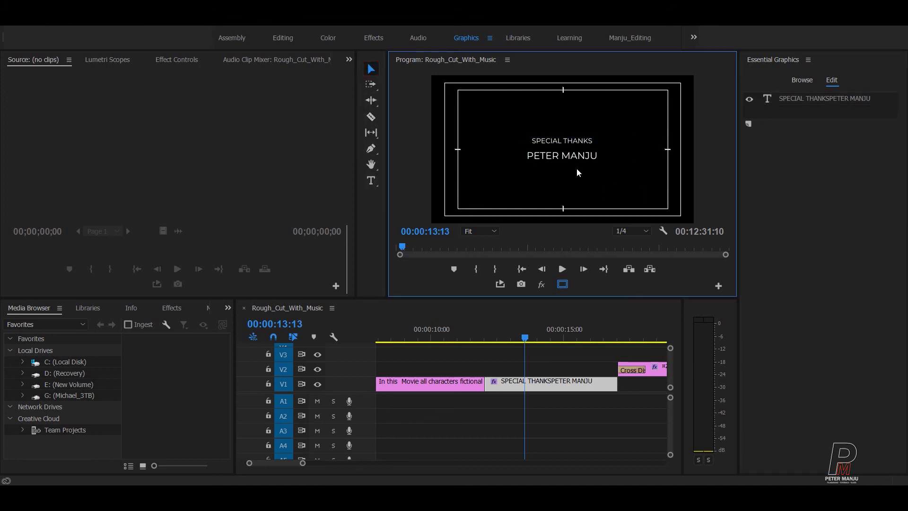
Step: Copy the Special Thanks title clip and insert-paste it at the clip's end, pushing later clips along
{"action": "left_click", "coordinate": [556, 350]}
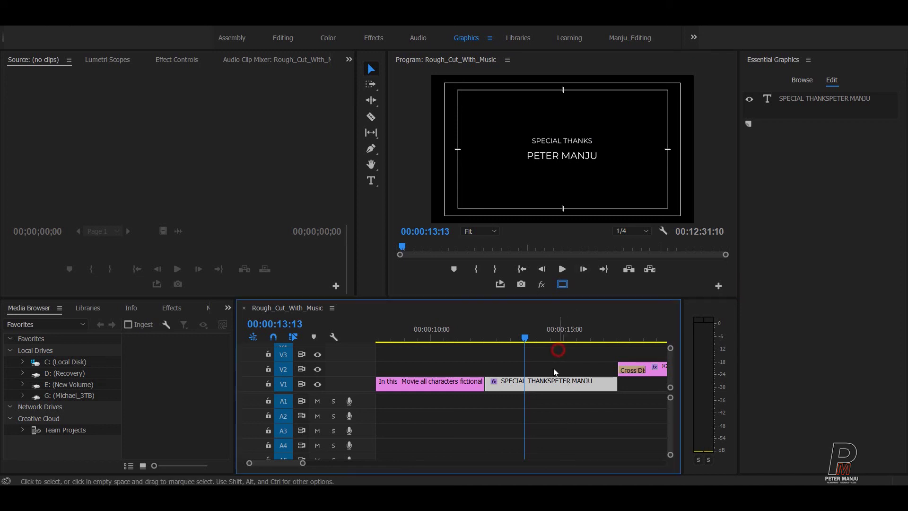
{"action": "left_click_drag", "start_coordinate": [526, 338], "coordinate": [633, 339]}
{"action": "scroll", "coordinate": [574, 381], "scroll_direction": "down", "scroll_amount": 3}
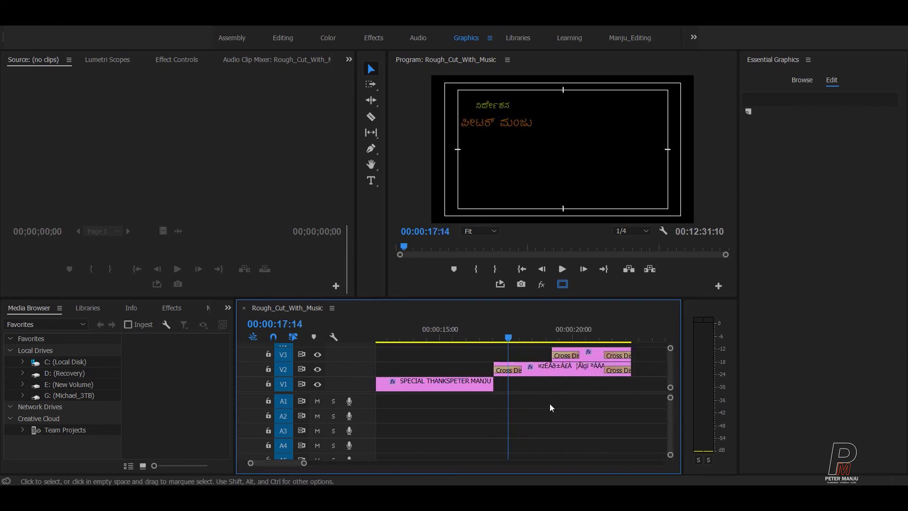
{"action": "scroll", "coordinate": [548, 410], "scroll_direction": "up", "scroll_amount": 2}
{"action": "mouse_move", "coordinate": [530, 330]}
{"action": "left_mouse_down"}
{"action": "mouse_move", "coordinate": [475, 337]}
{"action": "mouse_move", "coordinate": [538, 339]}
{"action": "mouse_move", "coordinate": [508, 341]}
{"action": "left_mouse_up"}
{"action": "left_click", "coordinate": [480, 388]}
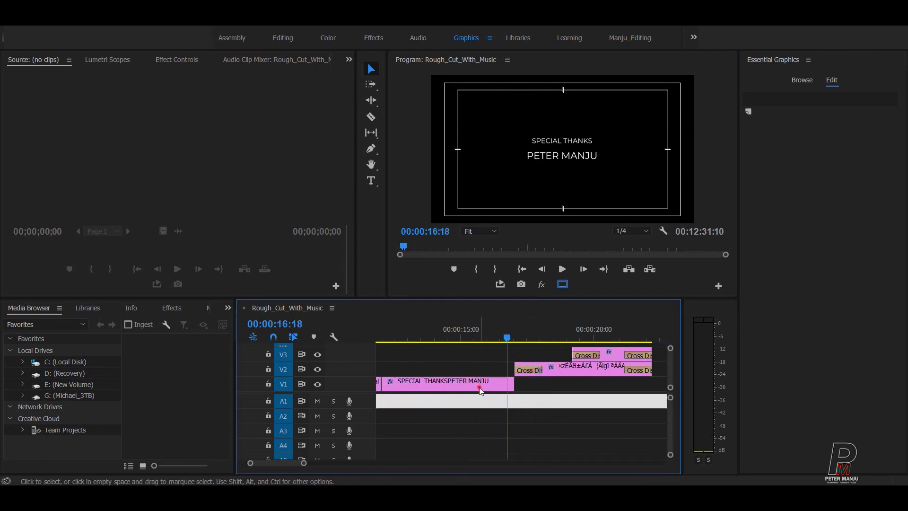
{"action": "left_click", "coordinate": [572, 415]}
{"action": "key", "text": "Down"}
{"action": "key", "text": "ctrl+shift+v"}
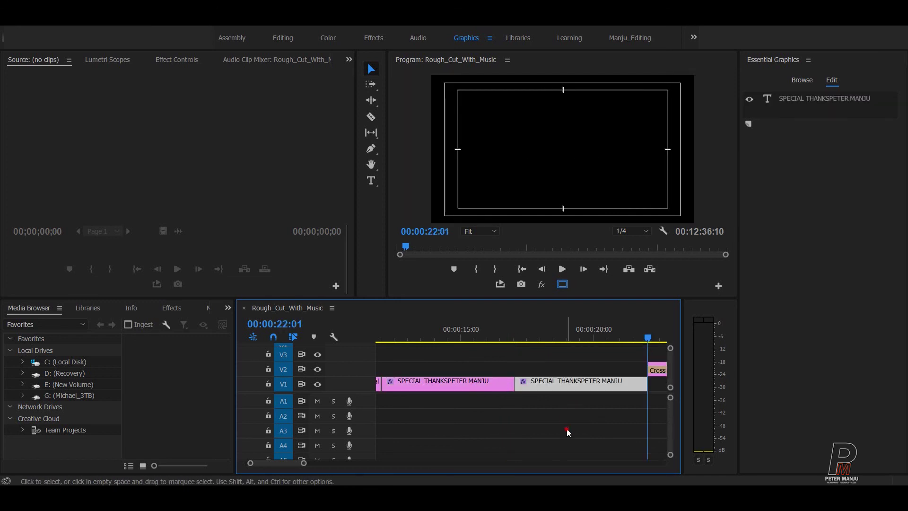
Step: Select the inserted copy and place the text cursor in its title text
{"action": "left_click_drag", "start_coordinate": [577, 334], "coordinate": [567, 363]}
{"action": "left_click", "coordinate": [567, 384]}
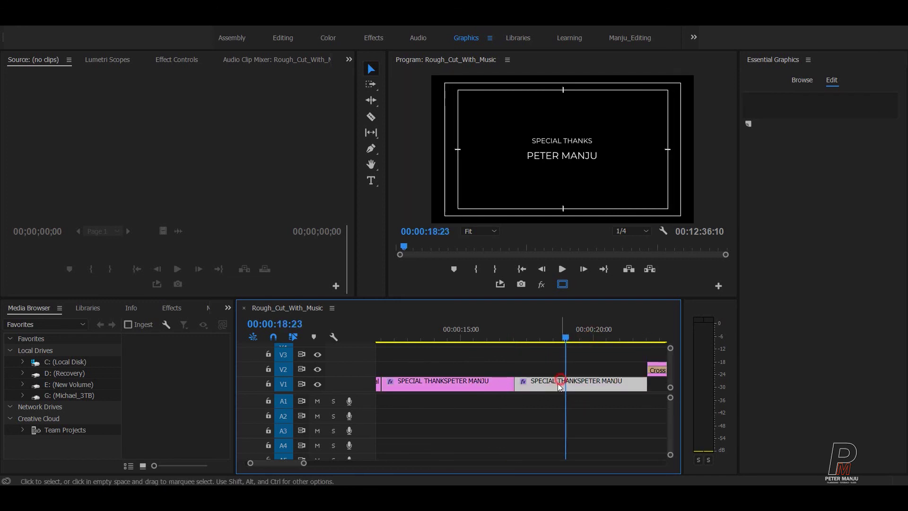
{"action": "left_click", "coordinate": [370, 182]}
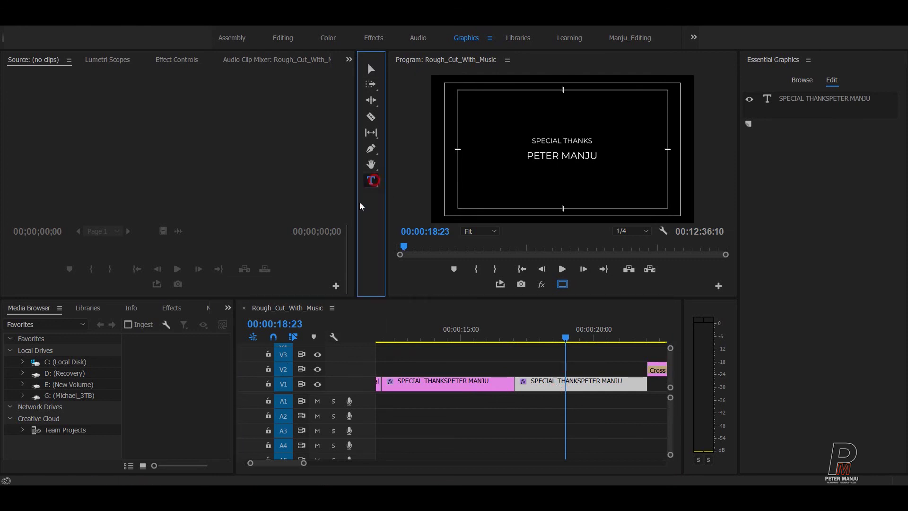
{"action": "left_click", "coordinate": [540, 156]}
Step: Replace the copied card's text with 'MOVIE TITLE' and centre it vertically and horizontally
{"action": "key", "text": "ctrl+a"}
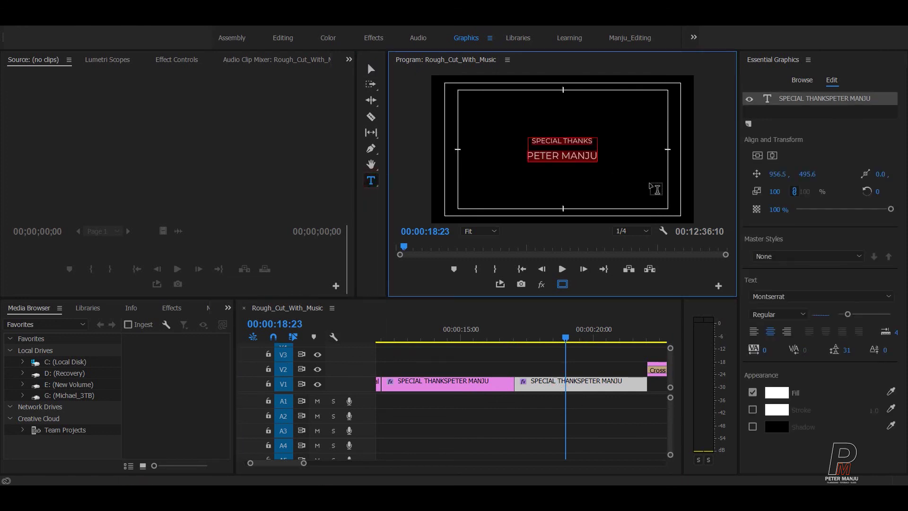
{"action": "type", "text": "MOVIE TITLE"}
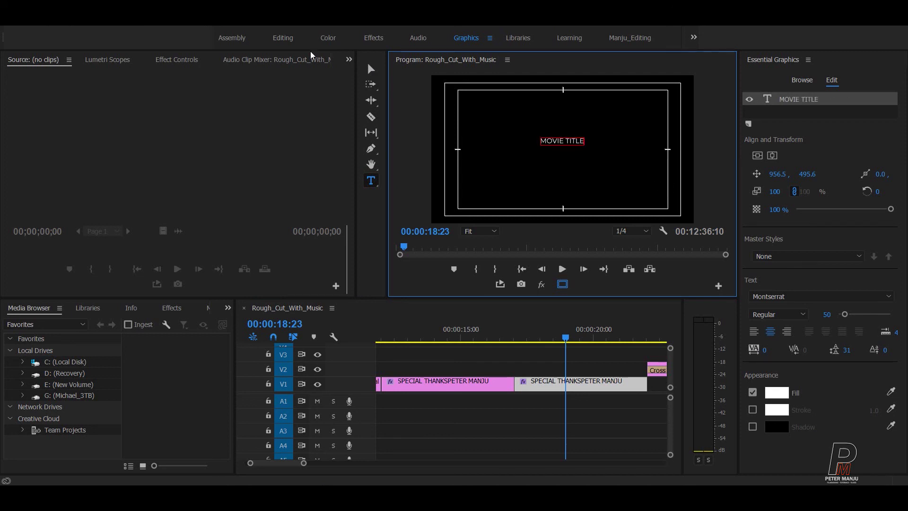
{"action": "left_click", "coordinate": [372, 68]}
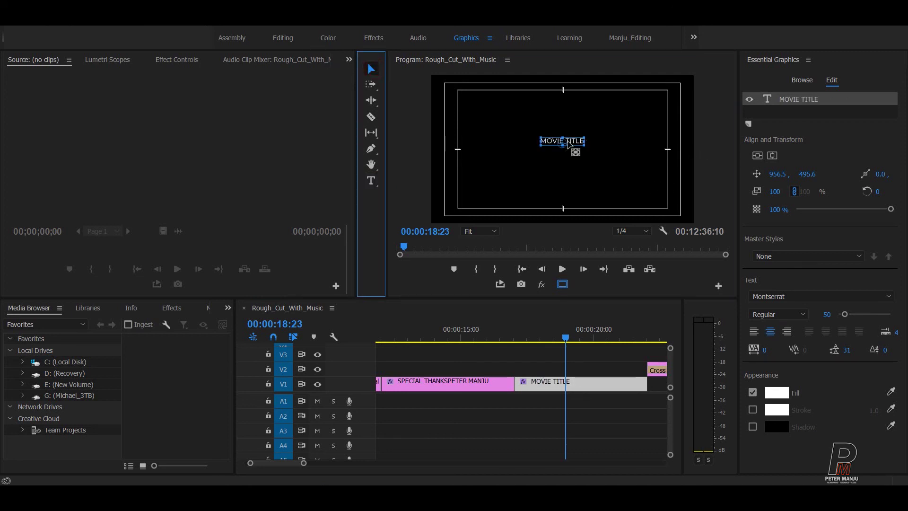
{"action": "left_click", "coordinate": [773, 156]}
{"action": "left_click", "coordinate": [775, 157]}
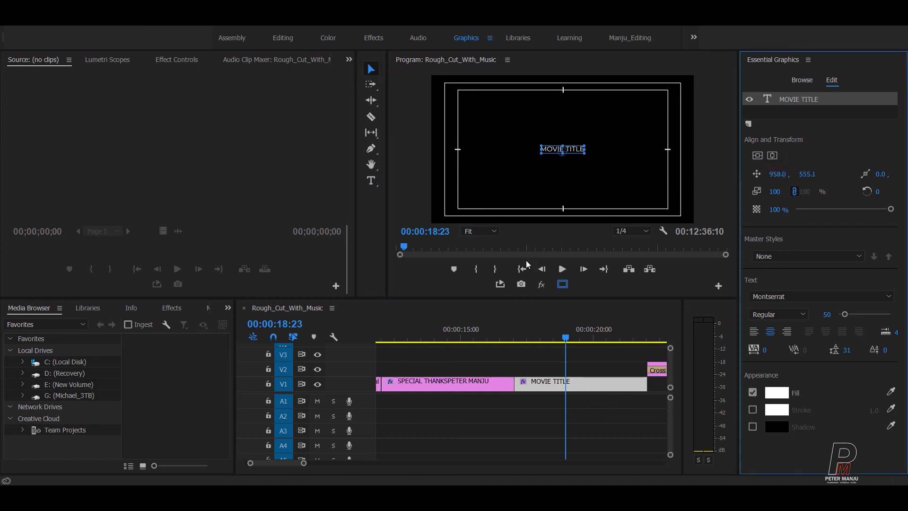
{"action": "left_click", "coordinate": [590, 363]}
{"action": "left_click_drag", "start_coordinate": [565, 358], "coordinate": [480, 357]}
Step: Insert a 5-second copy of MOVIE TITLE after the card, then delete that duplicate
{"action": "left_click", "coordinate": [489, 368]}
{"action": "scroll", "coordinate": [528, 361], "scroll_direction": "down", "scroll_amount": 2}
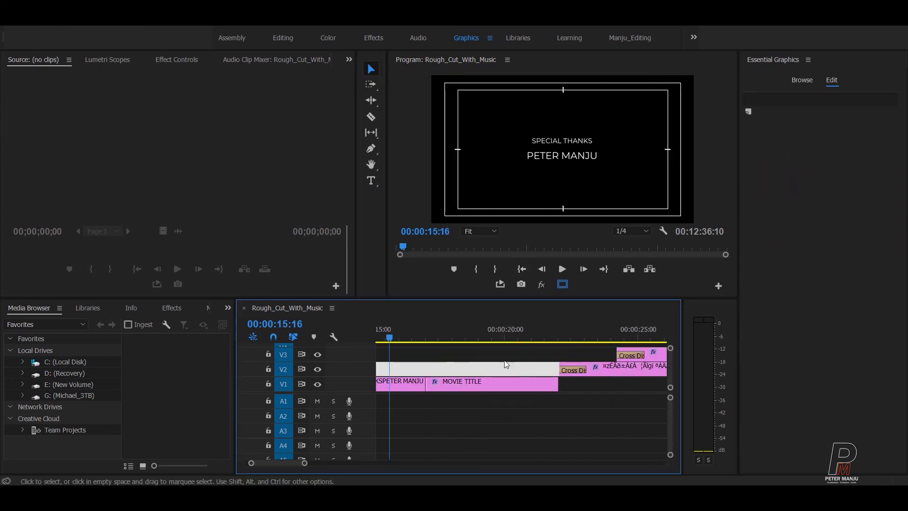
{"action": "left_click", "coordinate": [492, 386]}
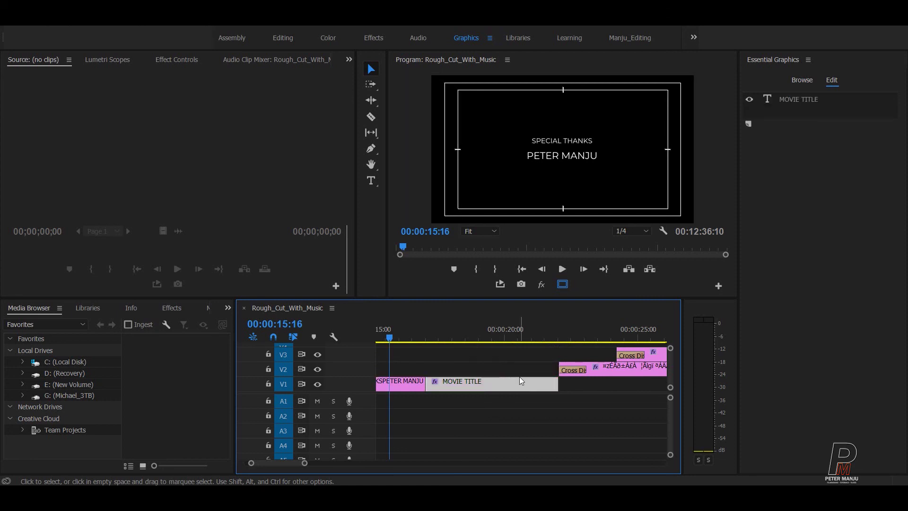
{"action": "left_click", "coordinate": [489, 370]}
{"action": "left_click", "coordinate": [523, 328]}
{"action": "key", "text": "Down"}
{"action": "key", "text": "ctrl+shift+v"}
{"action": "left_click", "coordinate": [575, 435]}
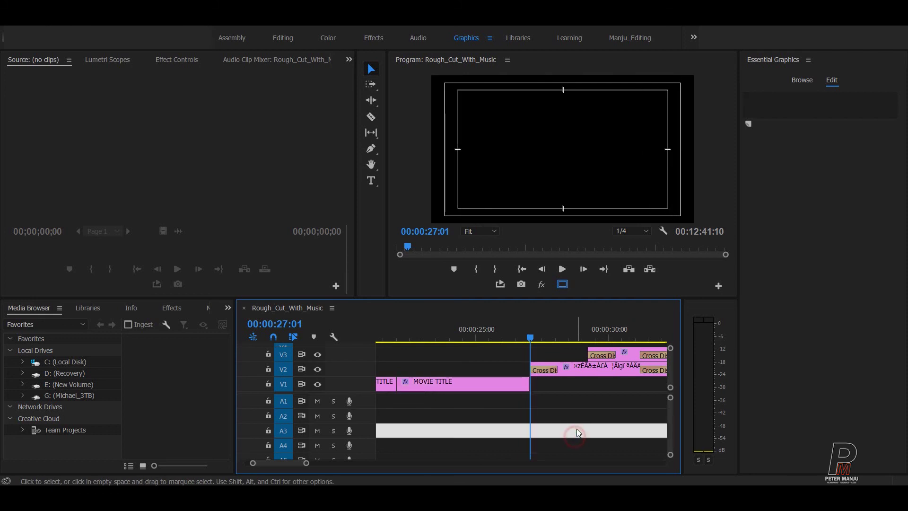
{"action": "scroll", "coordinate": [586, 402], "scroll_direction": "down", "scroll_amount": 3}
{"action": "left_click", "coordinate": [564, 401]}
{"action": "left_click", "coordinate": [563, 386]}
{"action": "key", "text": "Delete"}
Step: Extend the MOVIE TITLE clip to close the gap before the Kannada director credits
{"action": "left_click_drag", "start_coordinate": [571, 381], "coordinate": [600, 381]}
{"action": "left_click_drag", "start_coordinate": [598, 339], "coordinate": [531, 333]}
{"action": "key", "text": "minus"}
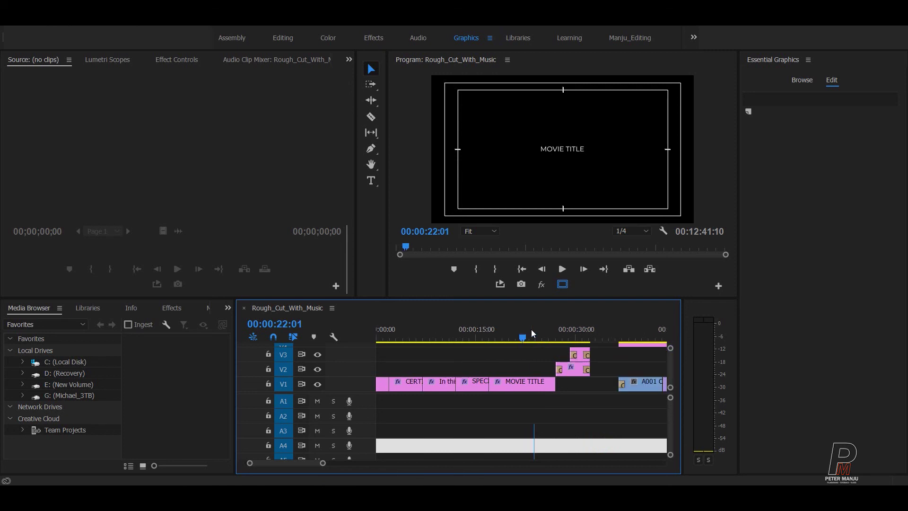
{"action": "key", "text": "backslash"}
{"action": "key", "text": "backslash"}
{"action": "scroll", "coordinate": [557, 398], "scroll_direction": "down", "scroll_amount": 3}
{"action": "left_click_drag", "start_coordinate": [452, 337], "coordinate": [509, 331]}
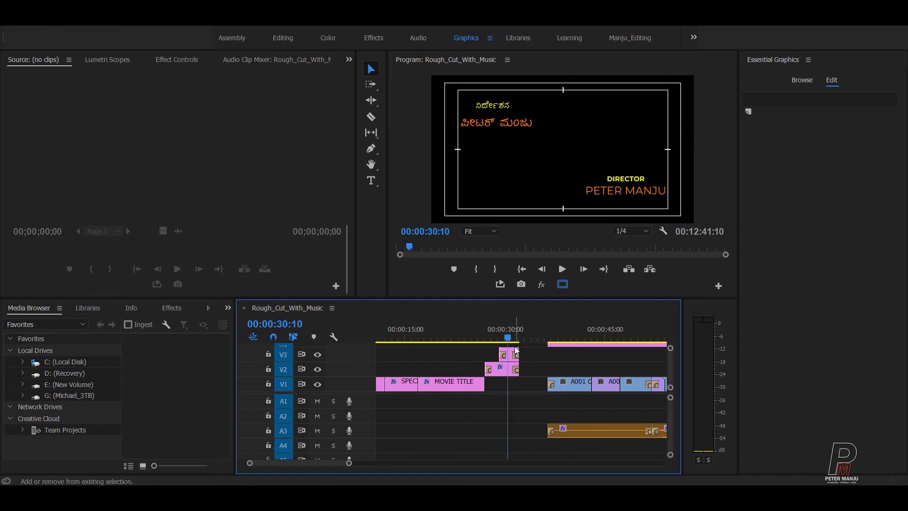
Step: Paste-insert a copy of the director title clips at 00:00:27:01, pushing later clips right
{"action": "scroll", "coordinate": [532, 396], "scroll_direction": "up", "scroll_amount": 3}
{"action": "mouse_move", "coordinate": [532, 396]}
{"action": "left_mouse_down"}
{"action": "mouse_move", "coordinate": [569, 352]}
{"action": "mouse_move", "coordinate": [532, 393]}
{"action": "left_mouse_up"}
{"action": "left_click", "coordinate": [553, 425]}
{"action": "key", "text": "Up"}
{"action": "key", "text": "Up"}
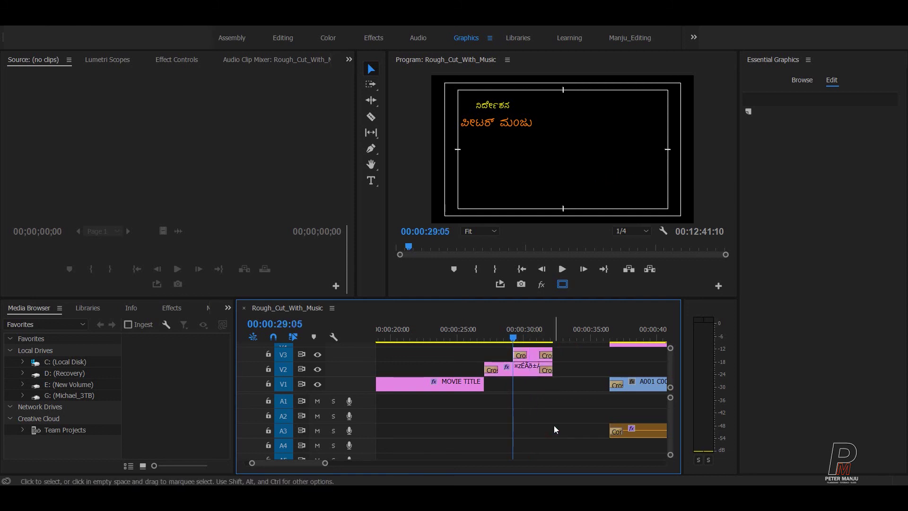
{"action": "key", "text": "ctrl+shift+v"}
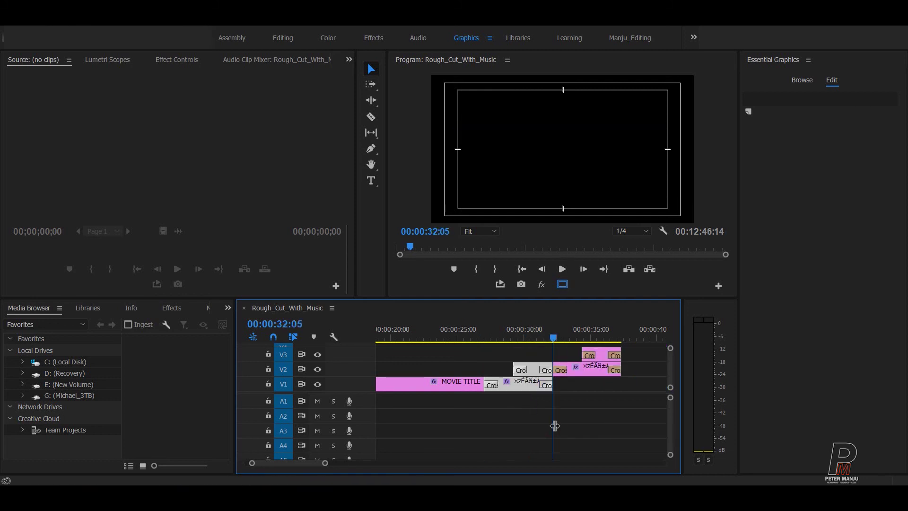
Step: Scrub between the director, SPECIAL THANKS and MOVIE TITLE cards to check the insert
{"action": "left_click_drag", "start_coordinate": [544, 335], "coordinate": [526, 340]}
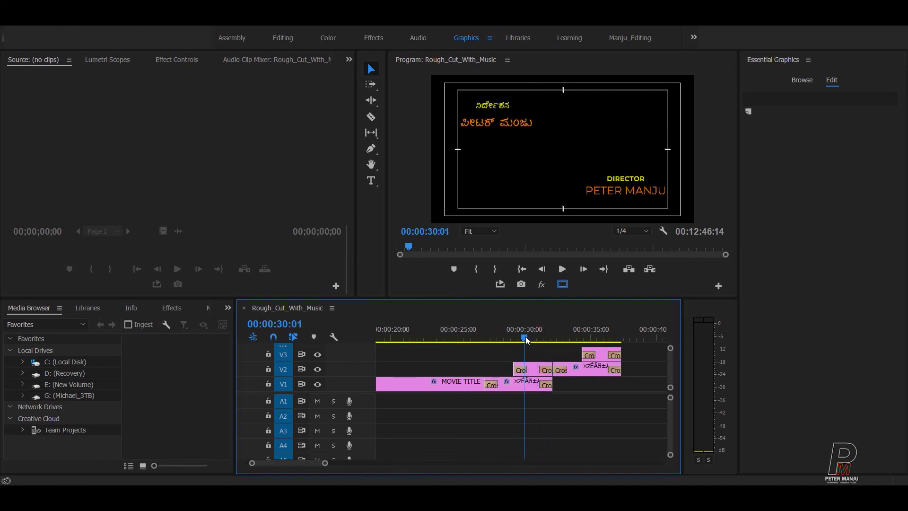
{"action": "left_click_drag", "start_coordinate": [526, 339], "coordinate": [445, 343]}
{"action": "scroll", "coordinate": [475, 353], "scroll_direction": "up", "scroll_amount": 5}
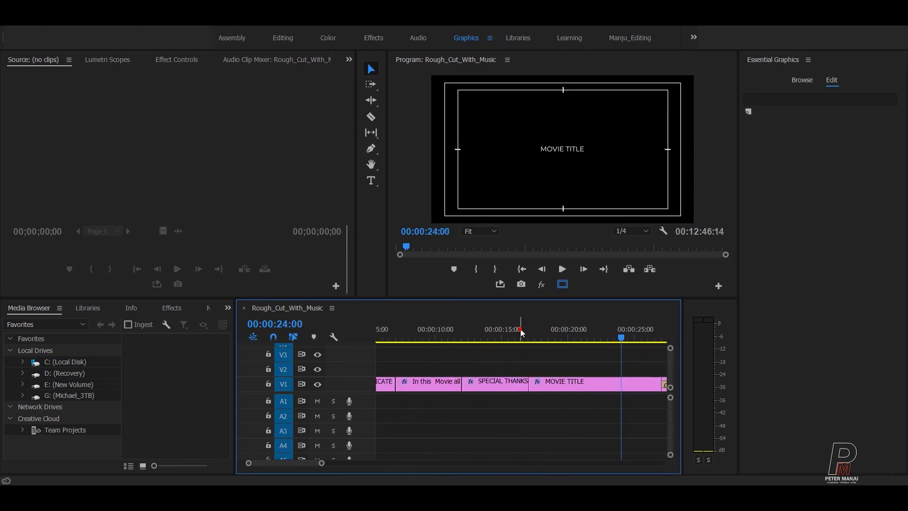
{"action": "left_click", "coordinate": [494, 333]}
{"action": "left_click_drag", "start_coordinate": [493, 331], "coordinate": [608, 328]}
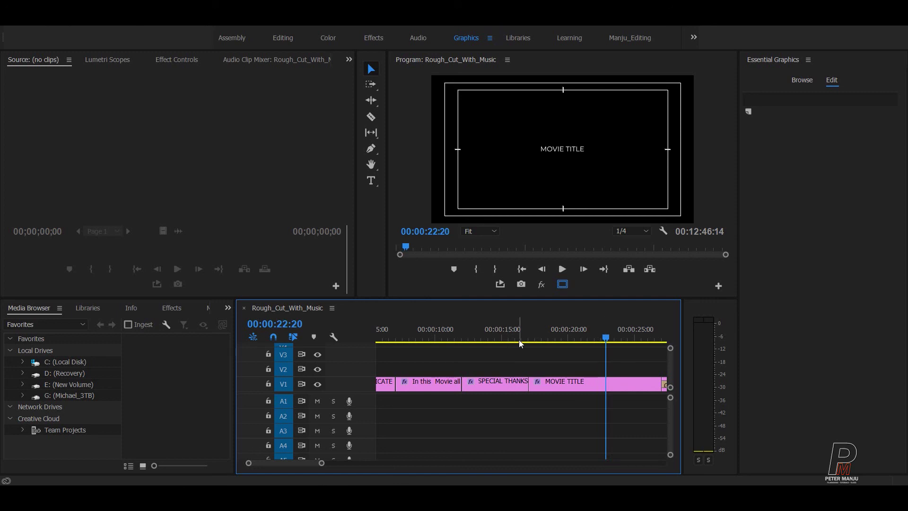
{"action": "scroll", "coordinate": [519, 353], "scroll_direction": "down", "scroll_amount": 3}
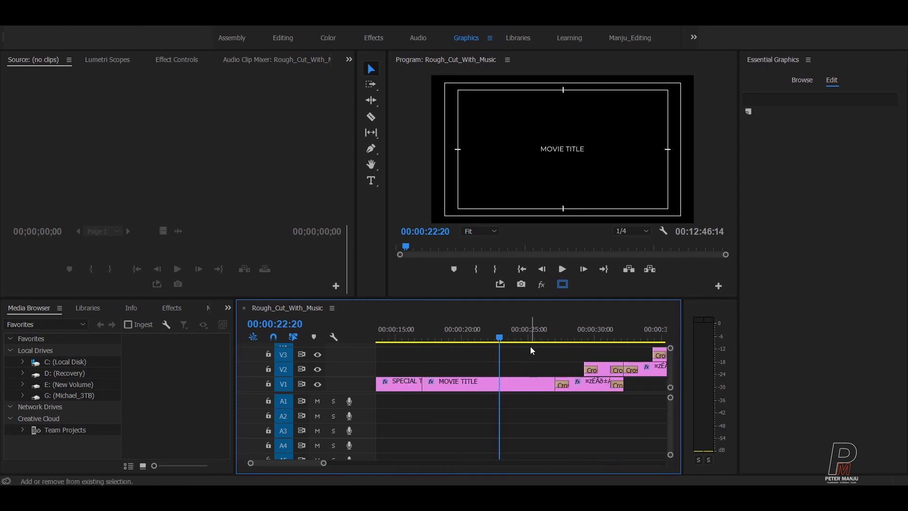
Step: Zoom out and land on the new director card at 00:00:30:14
{"action": "key", "text": "minus"}
{"action": "key", "text": "minus"}
{"action": "left_click_drag", "start_coordinate": [580, 330], "coordinate": [621, 328]}
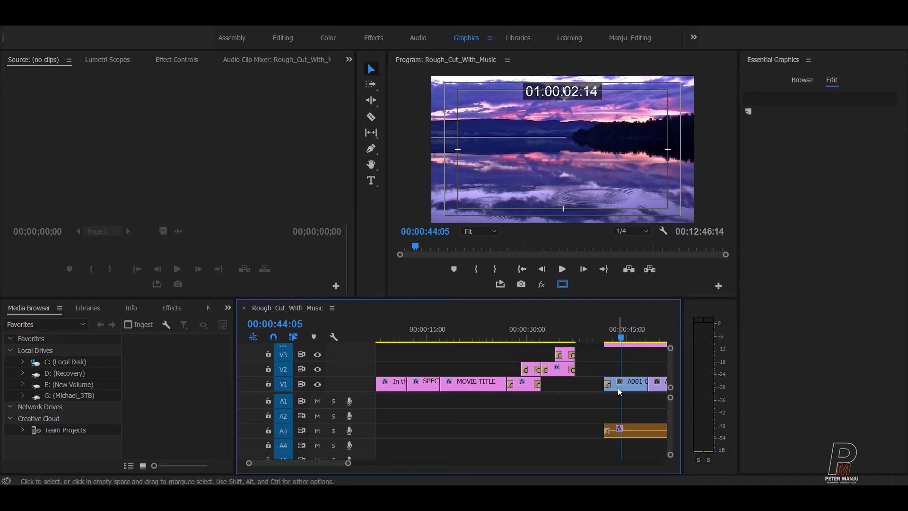
{"action": "scroll", "coordinate": [601, 395], "scroll_direction": "up", "scroll_amount": 2}
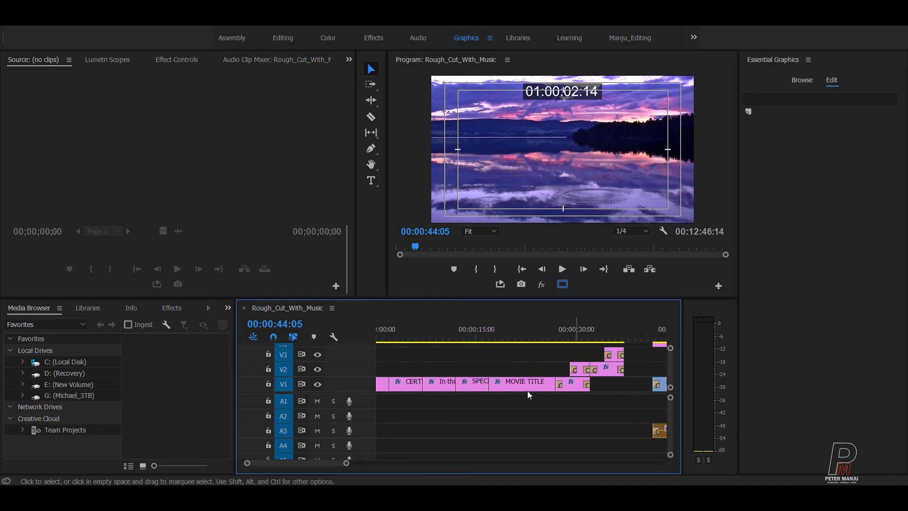
{"action": "left_click", "coordinate": [561, 330]}
{"action": "left_click_drag", "start_coordinate": [562, 328], "coordinate": [582, 330]}
Step: Paste-insert another copy of the director title clips at 00:00:27:01
{"action": "left_click_drag", "start_coordinate": [563, 402], "coordinate": [583, 362]}
{"action": "left_click", "coordinate": [613, 445]}
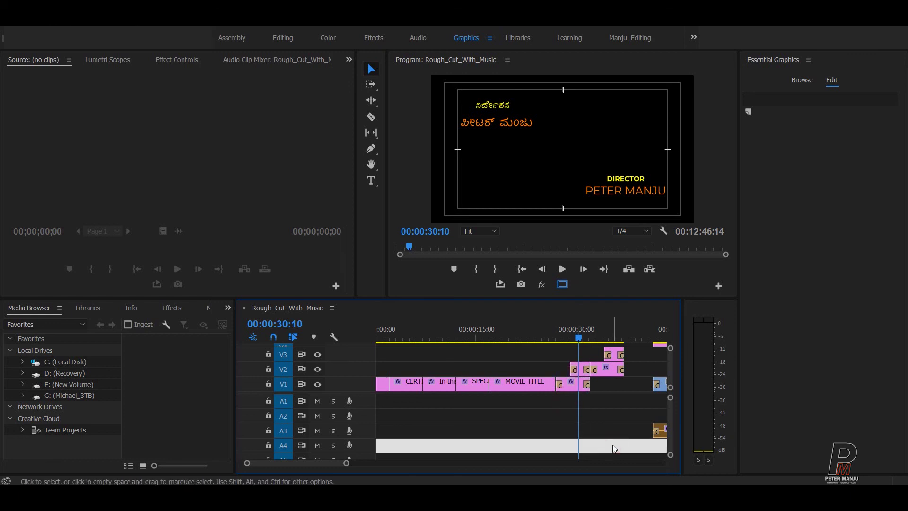
{"action": "key", "text": "Up"}
{"action": "key", "text": "Up"}
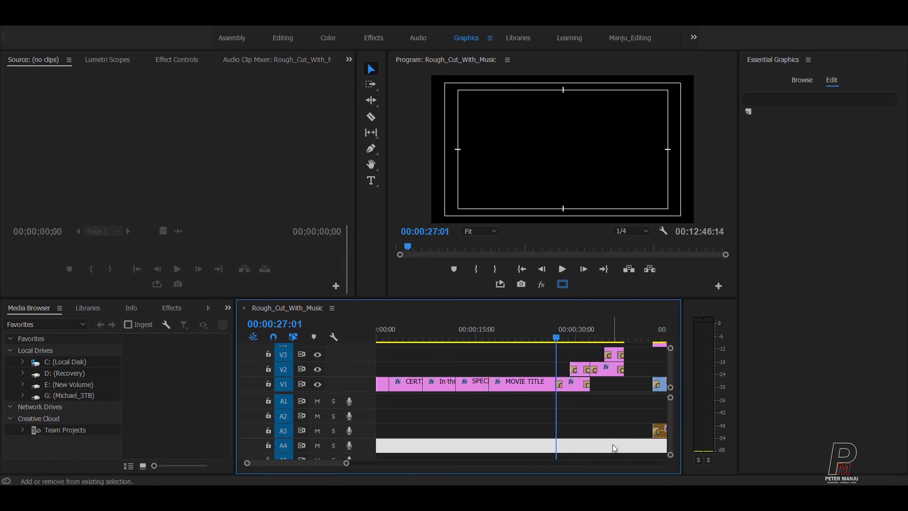
{"action": "key", "text": "ctrl+shift+v"}
{"action": "left_click_drag", "start_coordinate": [589, 331], "coordinate": [581, 331]}
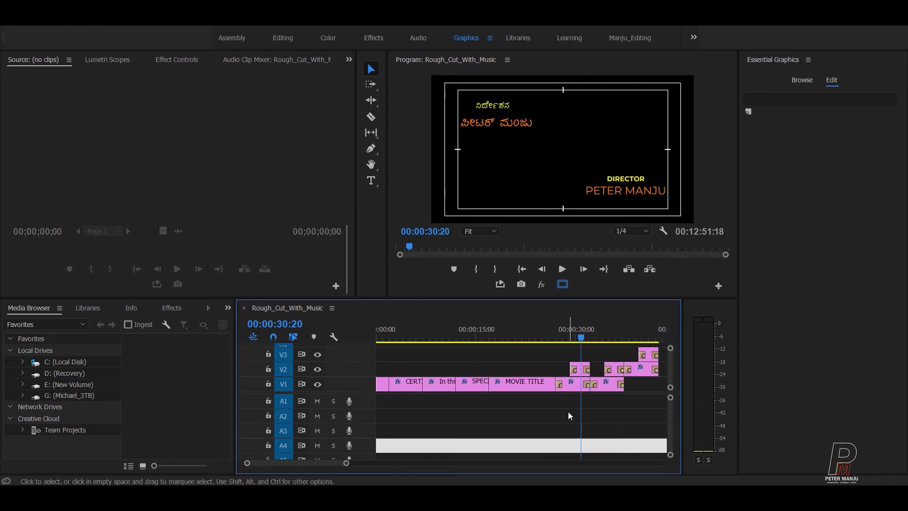
{"action": "key", "text": "="}
Step: Reselect the director title clips and check the 27:01 and 32:05 edit points
{"action": "left_click_drag", "start_coordinate": [513, 407], "coordinate": [536, 364]}
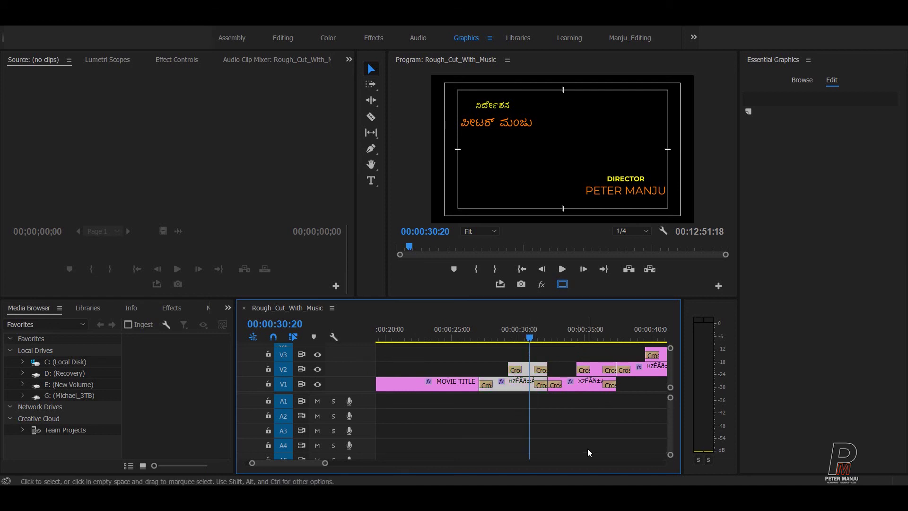
{"action": "key", "text": "Up"}
{"action": "key", "text": "Up"}
{"action": "key", "text": "Down"}
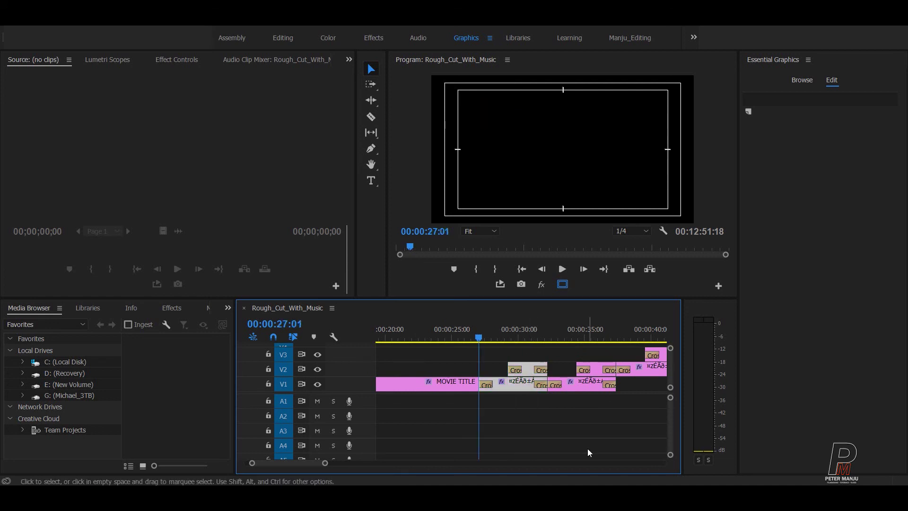
{"action": "left_click", "coordinate": [568, 433]}
{"action": "left_click_drag", "start_coordinate": [545, 338], "coordinate": [527, 336]}
{"action": "left_click", "coordinate": [550, 431]}
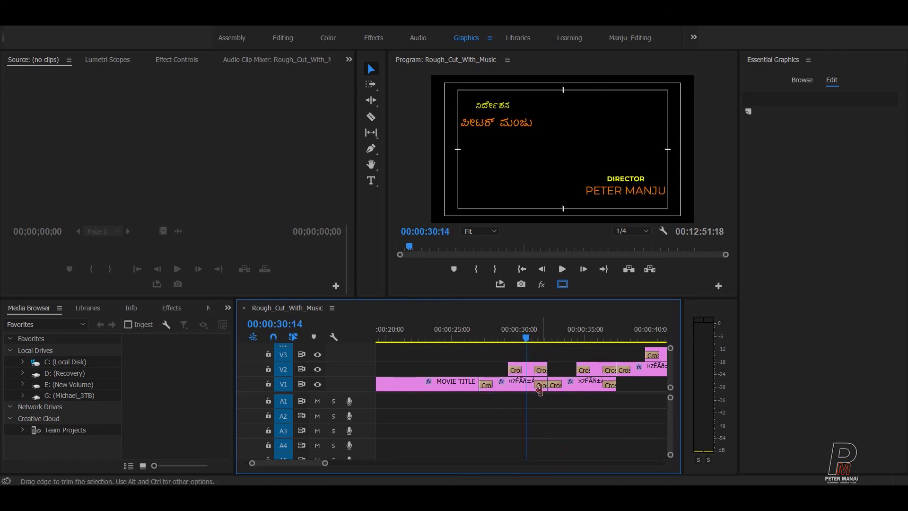
Step: Select the director title clip and its overlays, checking its start and end
{"action": "left_click", "coordinate": [521, 333]}
{"action": "left_click_drag", "start_coordinate": [521, 334], "coordinate": [529, 384]}
{"action": "left_click", "coordinate": [529, 385]}
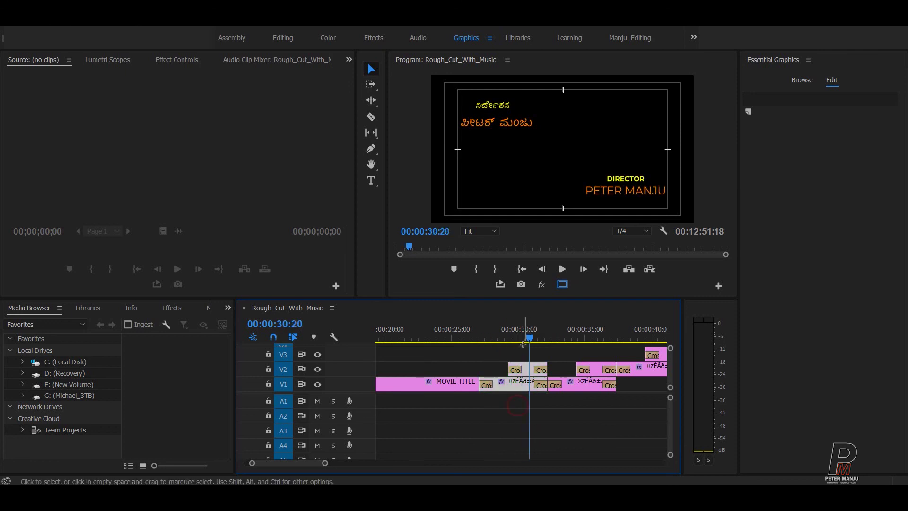
{"action": "key", "text": "Up"}
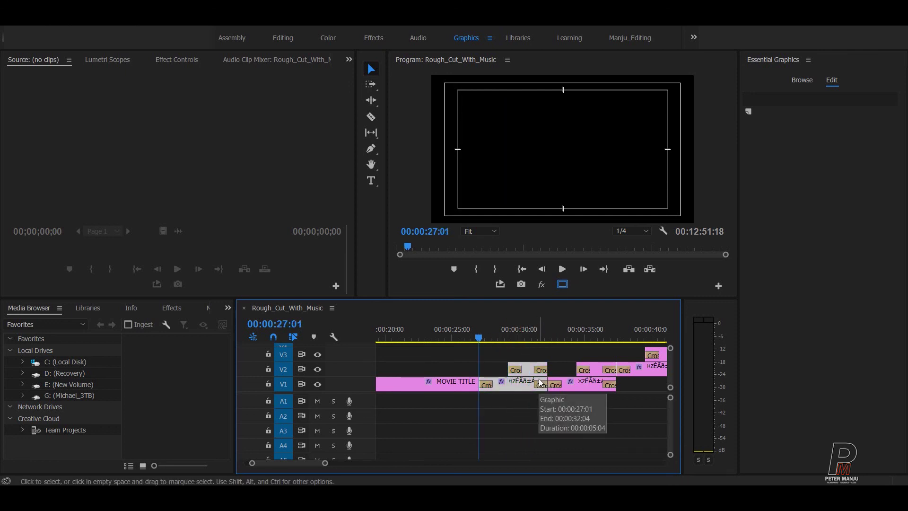
{"action": "key", "text": "Down"}
{"action": "left_click", "coordinate": [563, 438]}
{"action": "left_click_drag", "start_coordinate": [539, 336], "coordinate": [525, 336]}
Step: Select the graphic clips under the playhead and step back to 27:01, then 30:11
{"action": "left_click", "coordinate": [533, 367]}
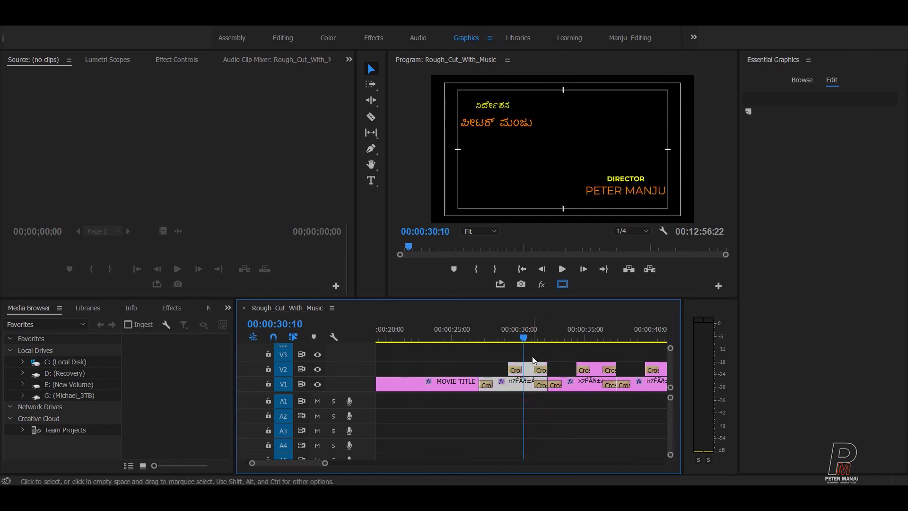
{"action": "left_click", "coordinate": [570, 428]}
{"action": "key", "text": "Up"}
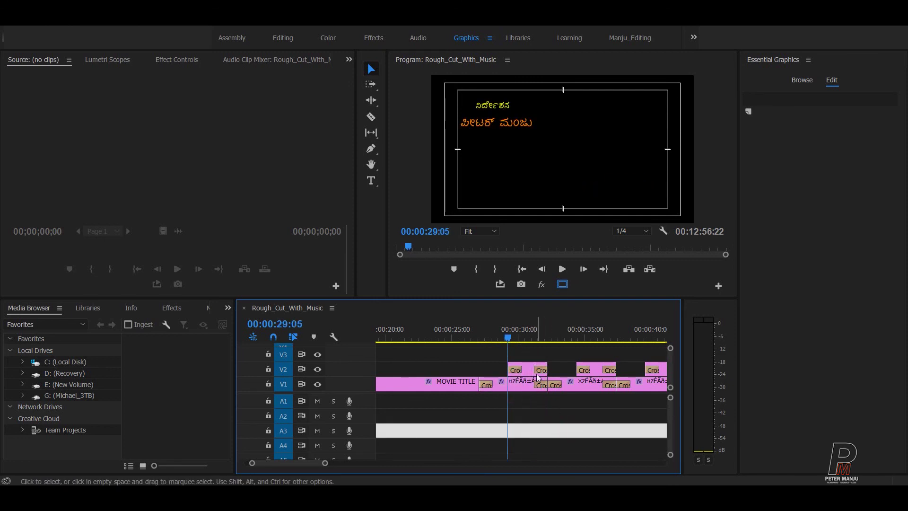
{"action": "key", "text": "Up"}
{"action": "left_click", "coordinate": [538, 377]}
{"action": "left_click", "coordinate": [528, 415]}
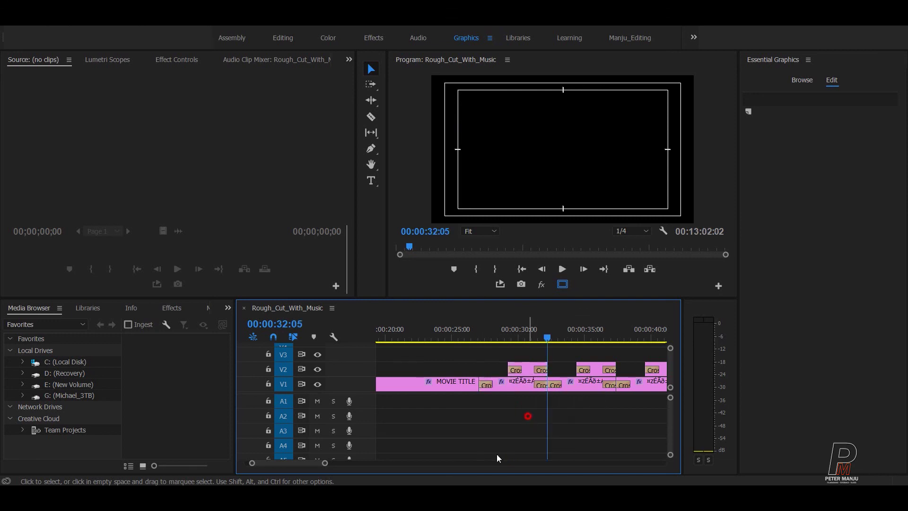
{"action": "left_click", "coordinate": [526, 333]}
{"action": "key", "text": "Left"}
{"action": "key", "text": "Left"}
Step: Select the V2 and V1 title clips and jump between 27:01 and 32:05
{"action": "left_click", "coordinate": [533, 409]}
{"action": "left_click", "coordinate": [536, 366]}
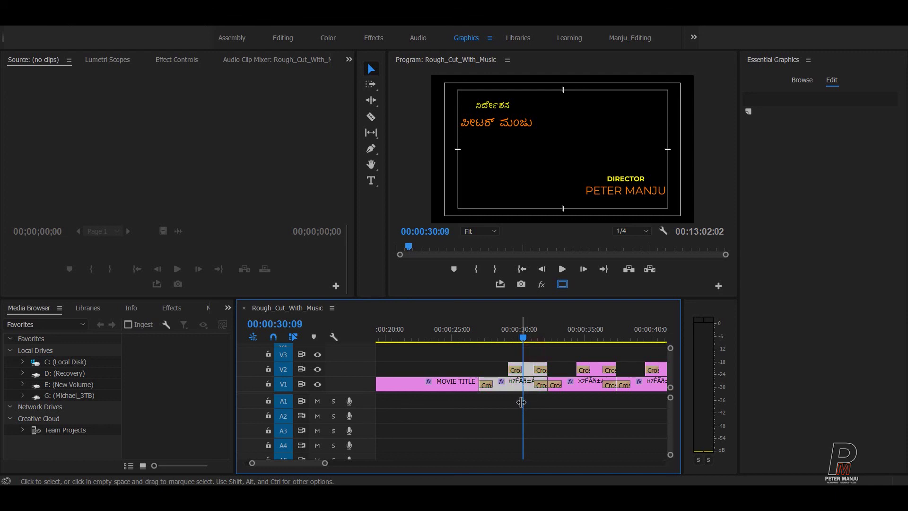
{"action": "left_click", "coordinate": [550, 419]}
{"action": "key", "text": "Up"}
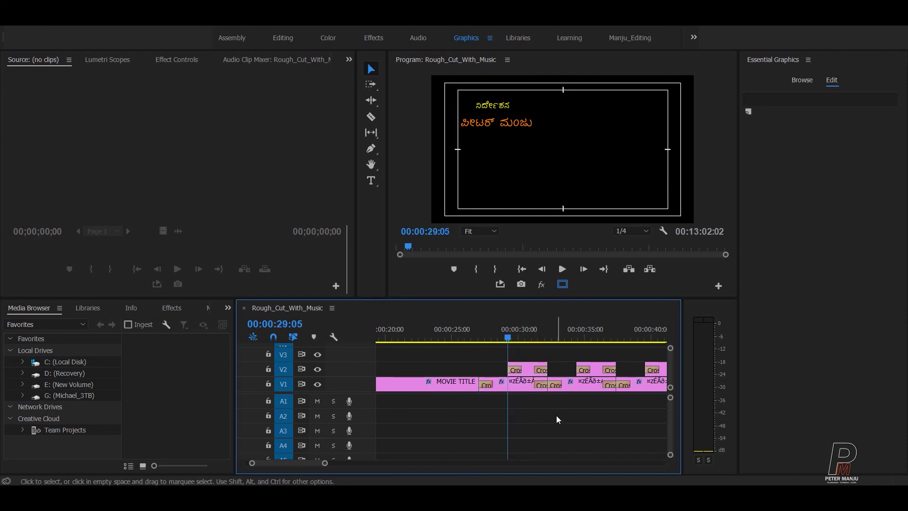
{"action": "key", "text": "Down"}
{"action": "left_click", "coordinate": [532, 423]}
Step: Zoom the timeline out and scrub from the director card back to the MOVIE TITLE card
{"action": "left_click_drag", "start_coordinate": [535, 338], "coordinate": [529, 337]}
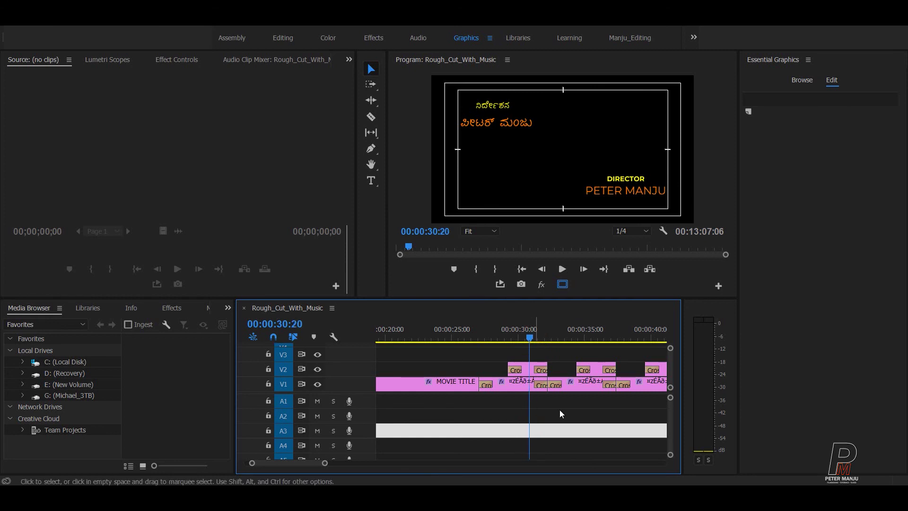
{"action": "left_click", "coordinate": [586, 424]}
{"action": "key", "text": "minus"}
{"action": "left_click_drag", "start_coordinate": [535, 342], "coordinate": [475, 348]}
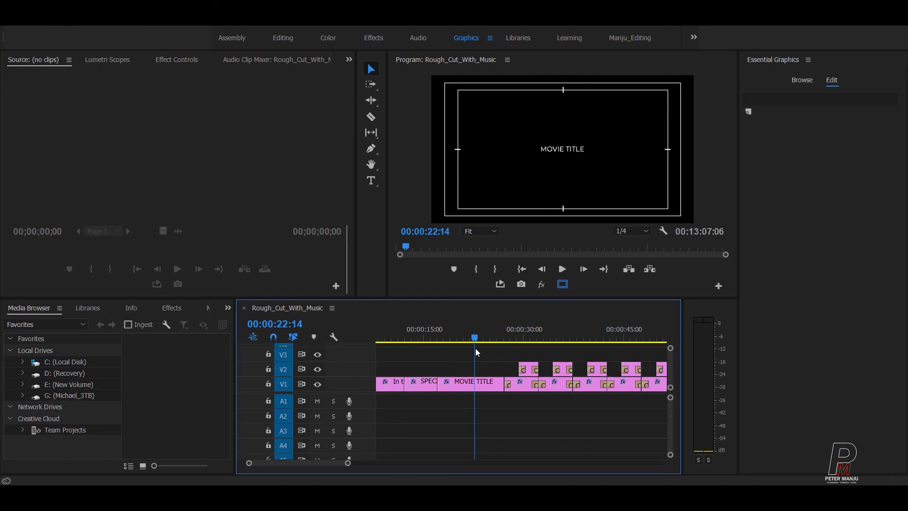
{"action": "left_click_drag", "start_coordinate": [494, 343], "coordinate": [643, 328]}
{"action": "scroll", "coordinate": [577, 447], "scroll_direction": "right", "scroll_amount": 4}
{"action": "left_click_drag", "start_coordinate": [467, 332], "coordinate": [547, 323]}
Step: Extract the gap between 00:00:58:07 and the start of the sunset footage
{"action": "key", "text": "grave"}
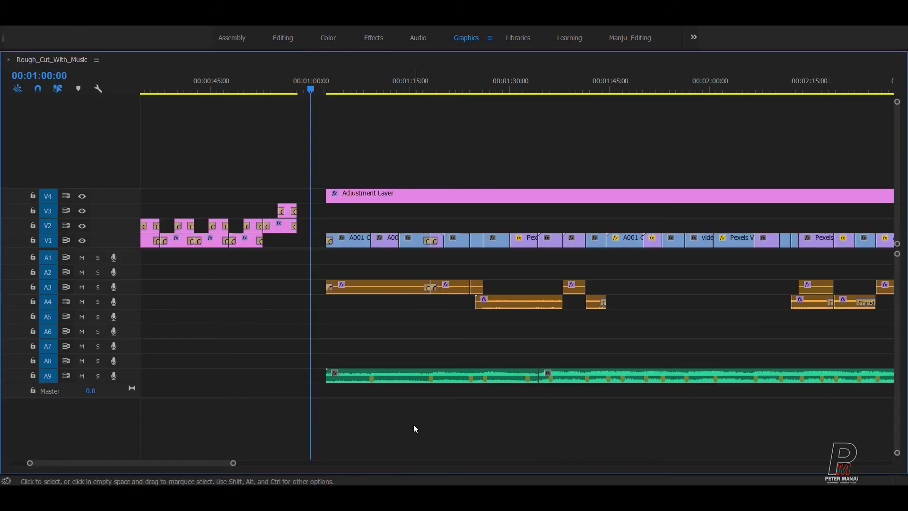
{"action": "key", "text": "equal"}
{"action": "key", "text": "Up"}
{"action": "key", "text": "Right"}
{"action": "key", "text": "Right"}
{"action": "key", "text": "Right"}
{"action": "key", "text": "Right"}
{"action": "key", "text": "Right"}
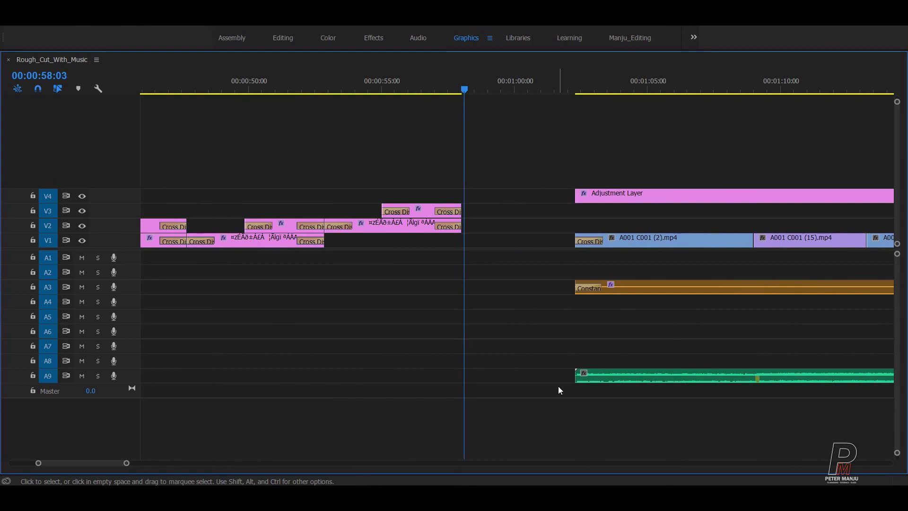
{"action": "key", "text": "Left"}
{"action": "key", "text": "Left"}
{"action": "key", "text": "Left"}
{"action": "key", "text": "Left"}
{"action": "key", "text": "Right"}
{"action": "key", "text": "Right"}
{"action": "key", "text": "Right"}
{"action": "key", "text": "Right"}
{"action": "key", "text": "Right"}
{"action": "key", "text": "Right"}
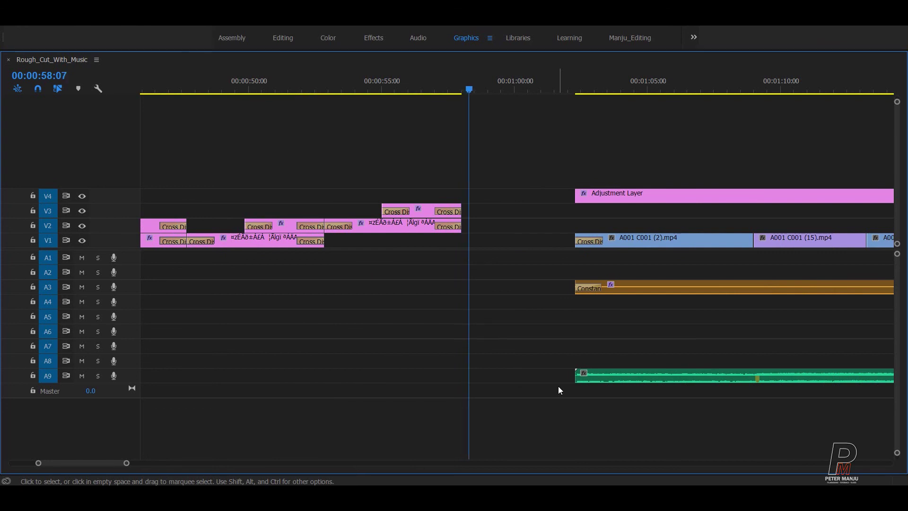
{"action": "key", "text": "i"}
{"action": "key", "text": "Down"}
{"action": "key", "text": "o"}
{"action": "key", "text": "shift+i"}
{"action": "key", "text": "apostrophe"}
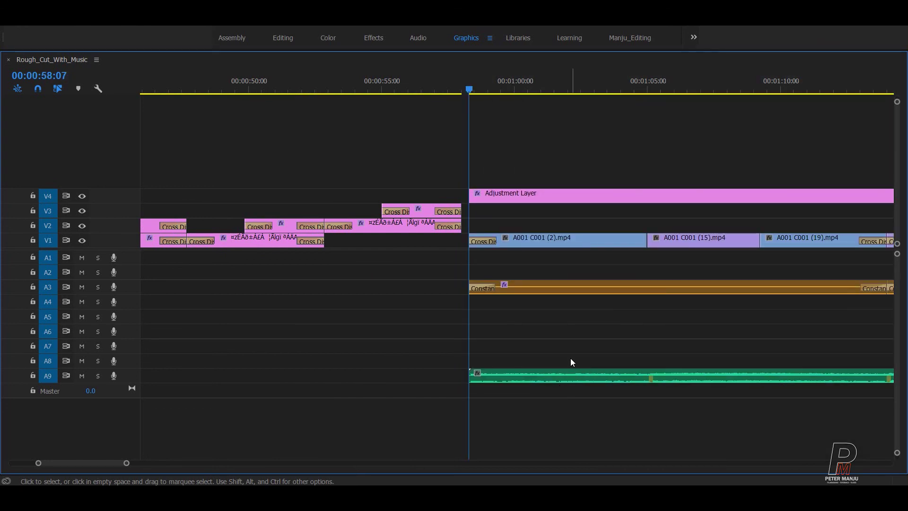
Step: Save the project, restore the timeline size, and preview the cut from credits into footage
{"action": "key", "text": "backslash"}
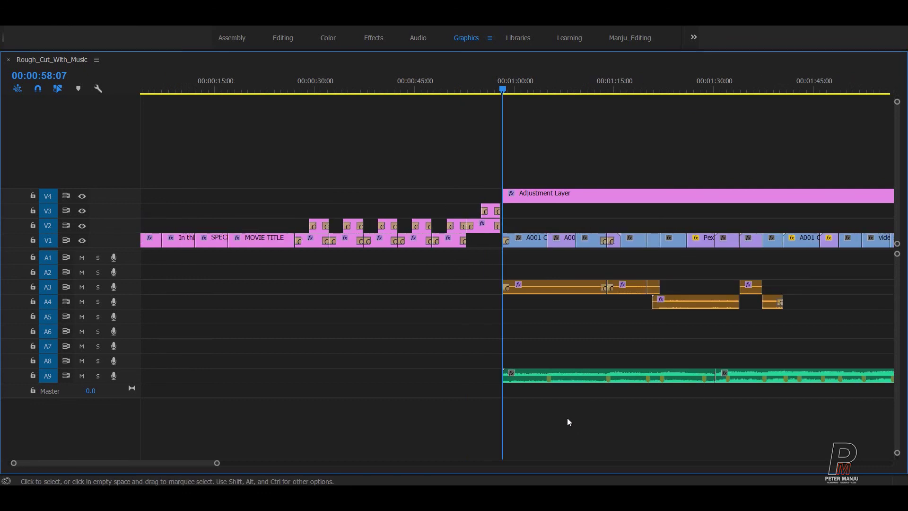
{"action": "key", "text": "ctrl+s"}
{"action": "key", "text": "grave"}
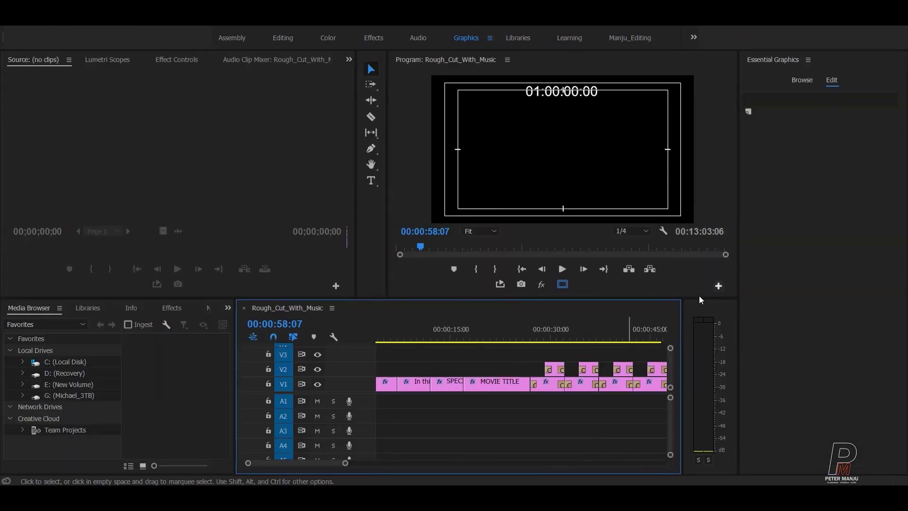
{"action": "scroll", "coordinate": [613, 328], "scroll_direction": "down", "scroll_amount": 5}
{"action": "left_click", "coordinate": [508, 331]}
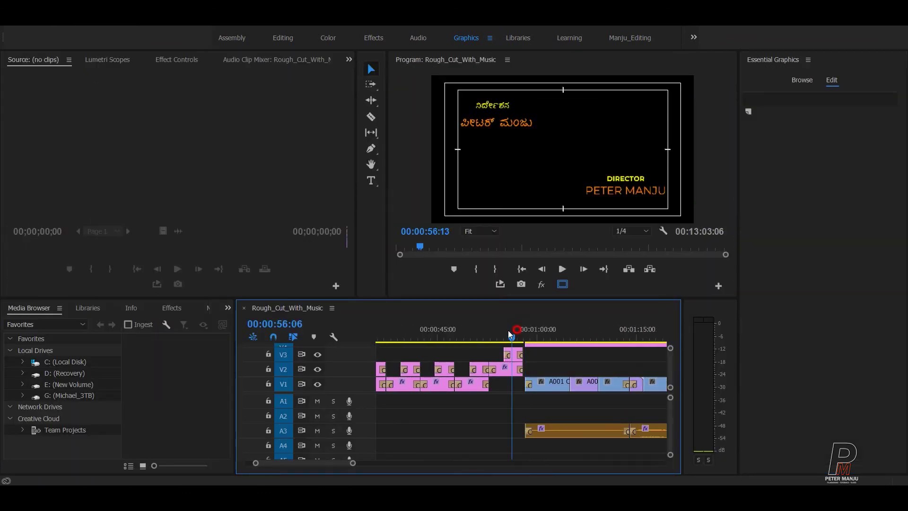
{"action": "left_click_drag", "start_coordinate": [512, 331], "coordinate": [561, 320]}
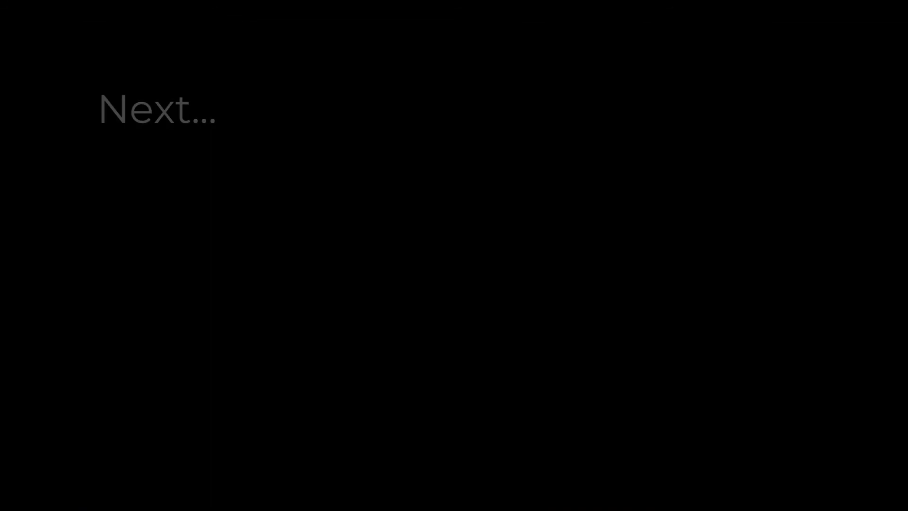